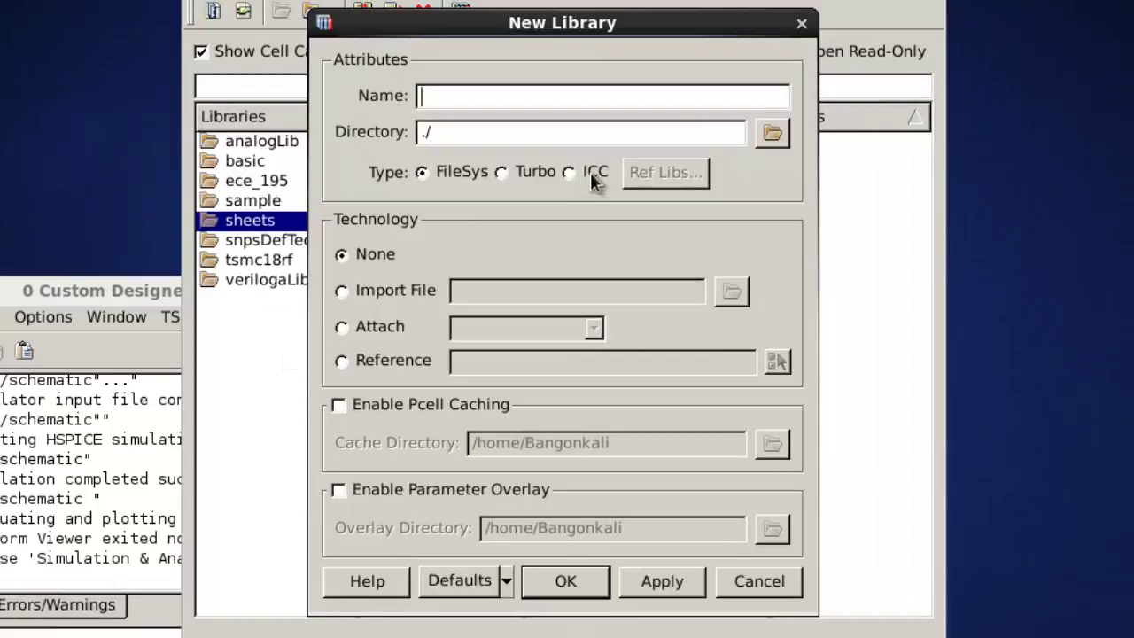
# Create a library named samples in the ./ directory with its technology attached to tsmc18rf.
pyautogui.write('samples')
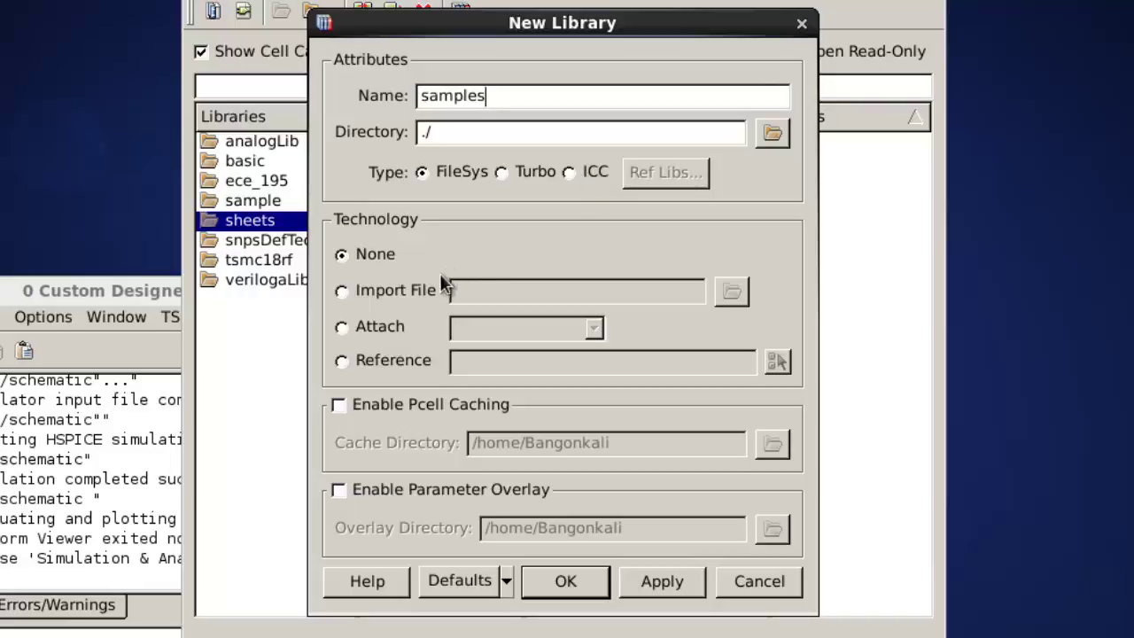
pyautogui.click(379, 326)
pyautogui.click(593, 329)
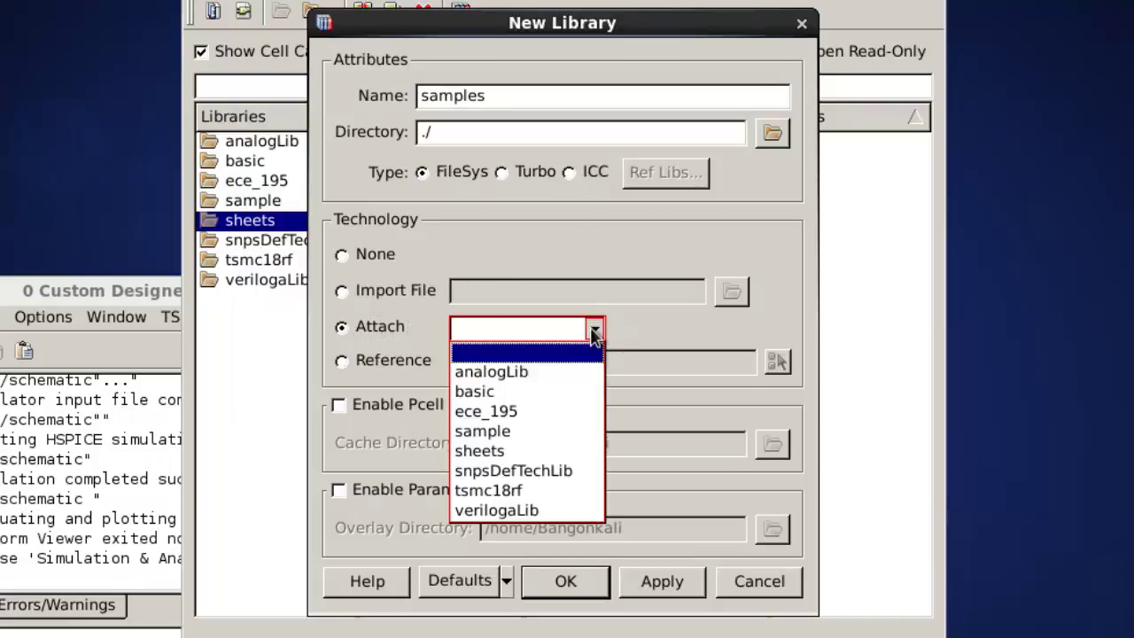
pyautogui.click(555, 490)
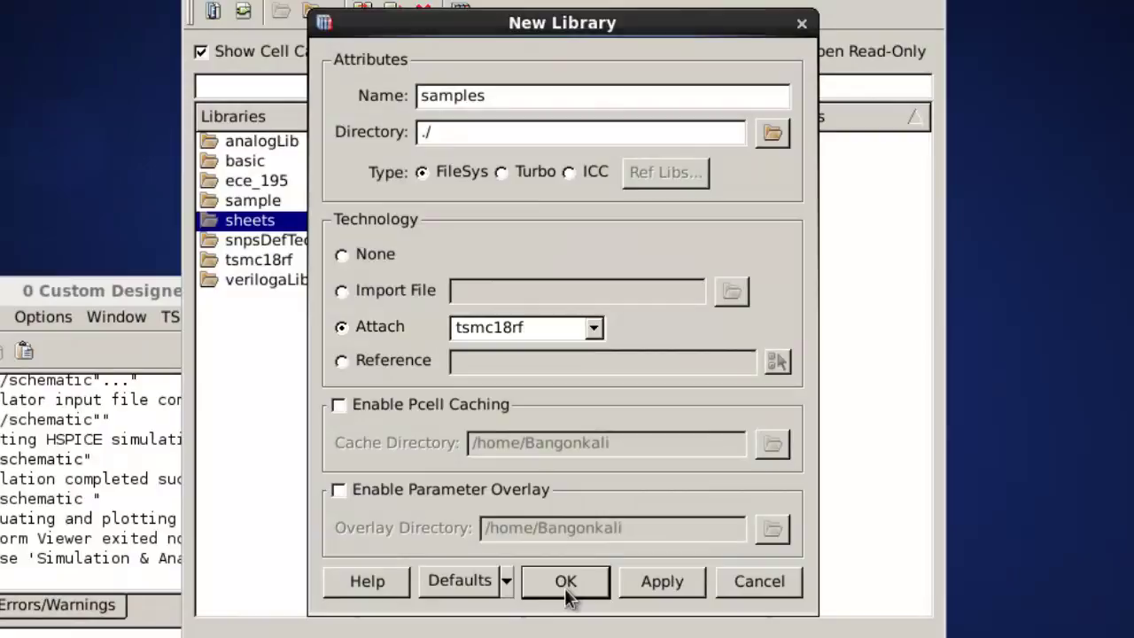
pyautogui.click(576, 591)
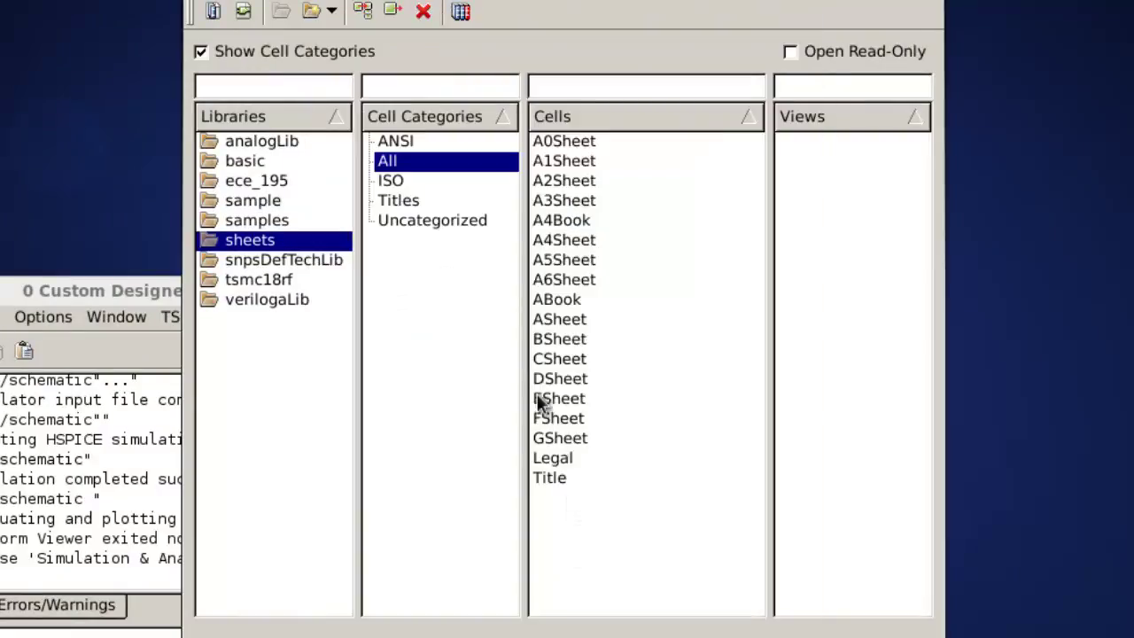
# Create a new cell named inverter in the samples library.
pyautogui.click(256, 222)
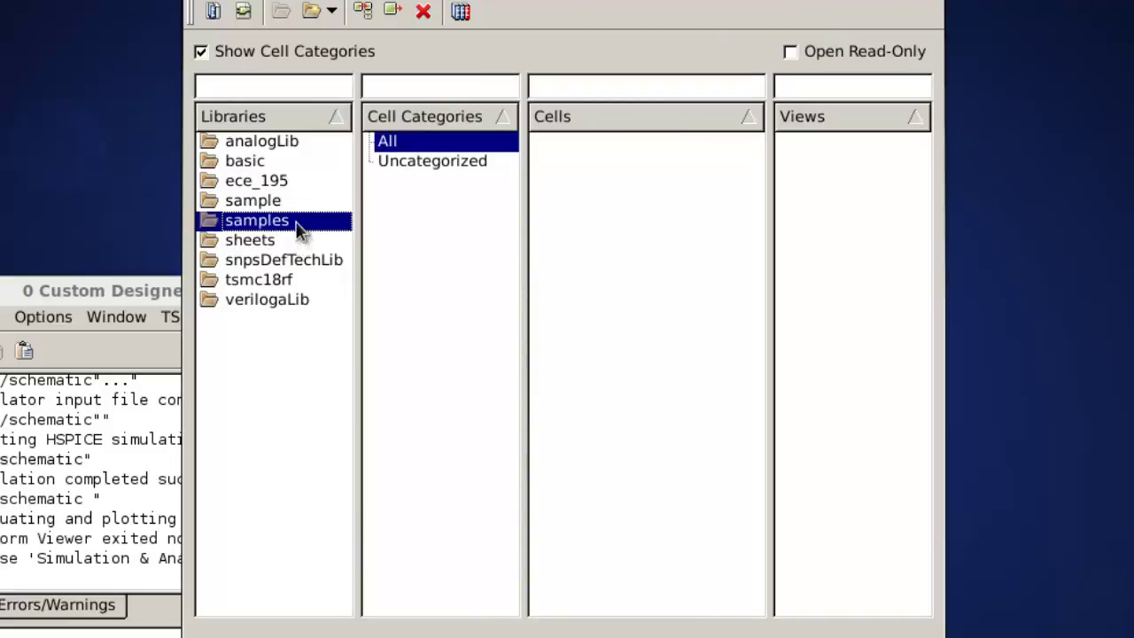
pyautogui.rightClick(653, 177)
pyautogui.click(679, 188)
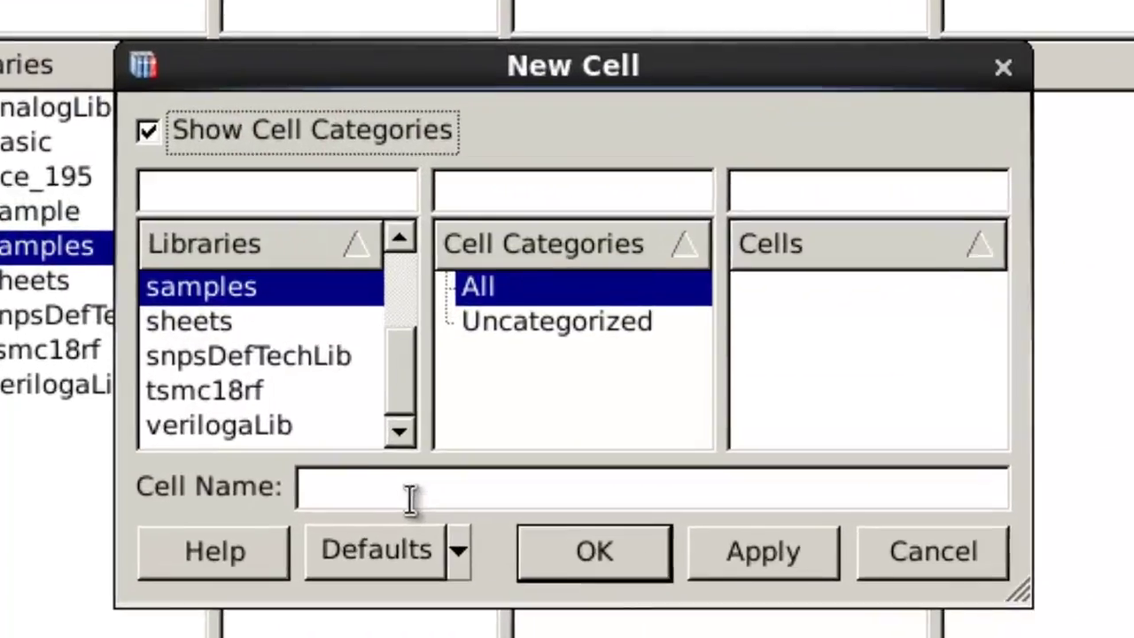
pyautogui.click(469, 363)
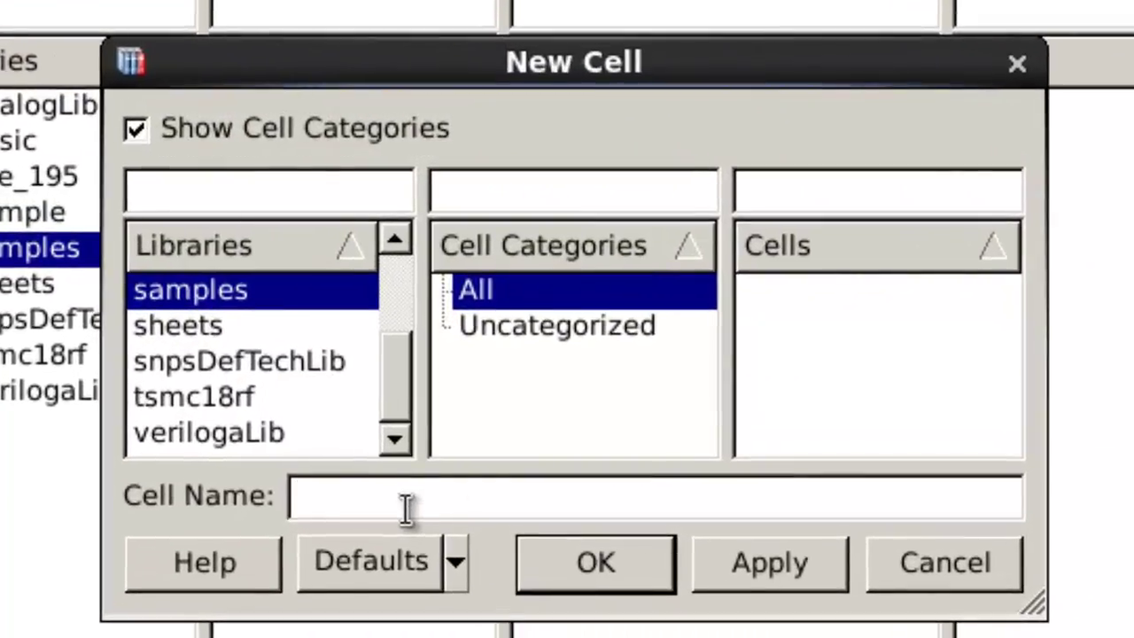
pyautogui.write('inverter')
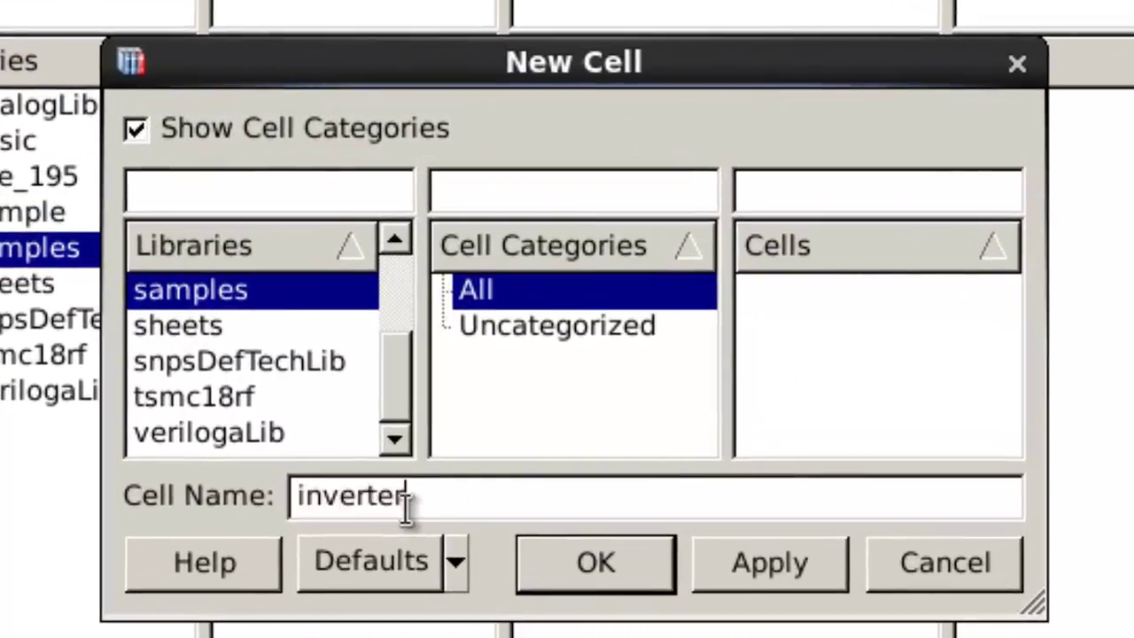
pyautogui.press('Return')
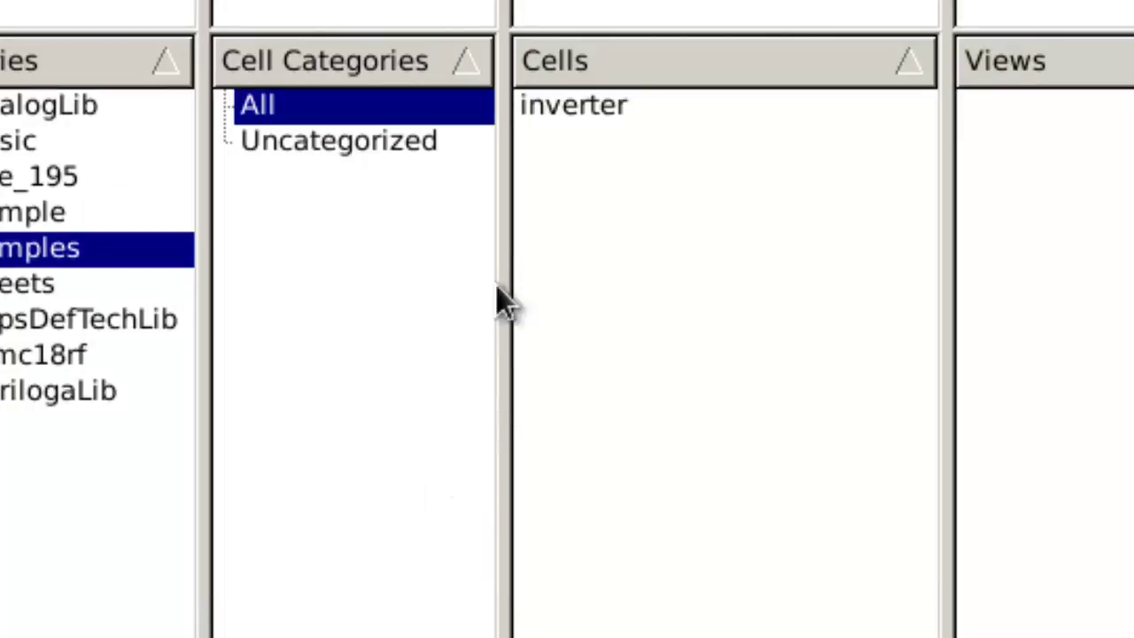
# Create a schematic view for the inverter cell and open it in the Schematic Editor.
pyautogui.click(570, 114)
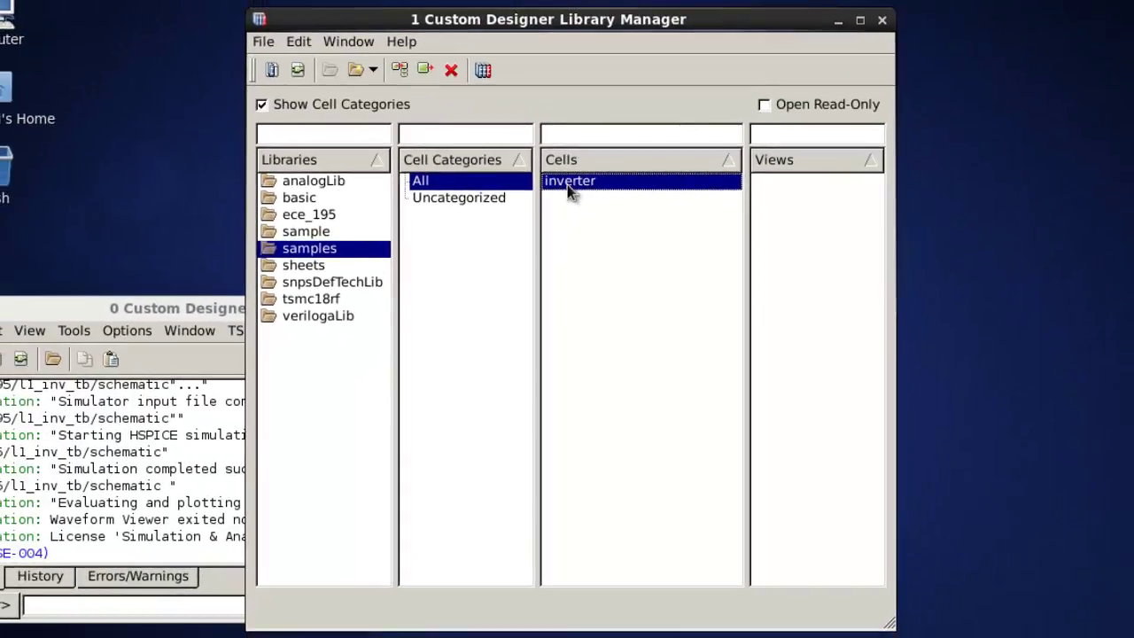
pyautogui.rightClick(809, 216)
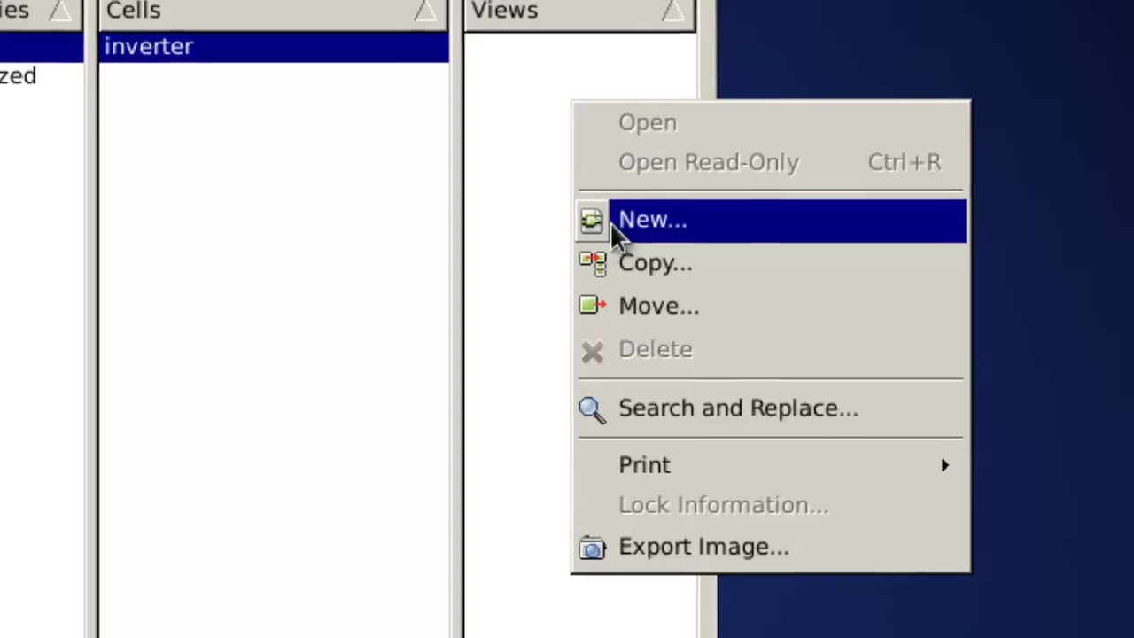
pyautogui.click(617, 226)
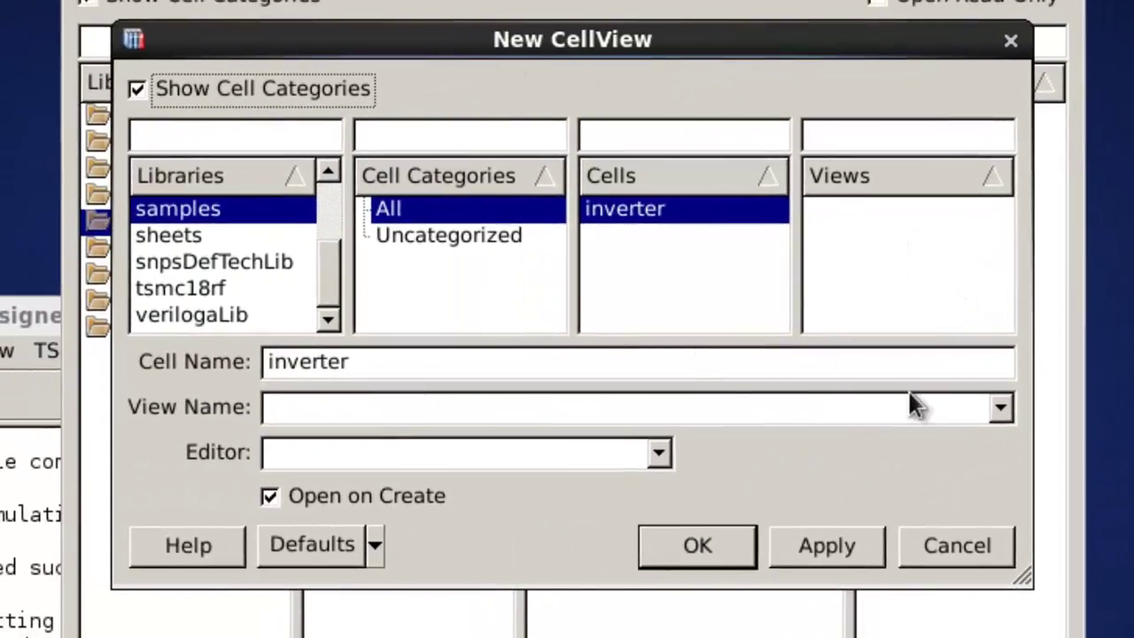
pyautogui.click(1002, 409)
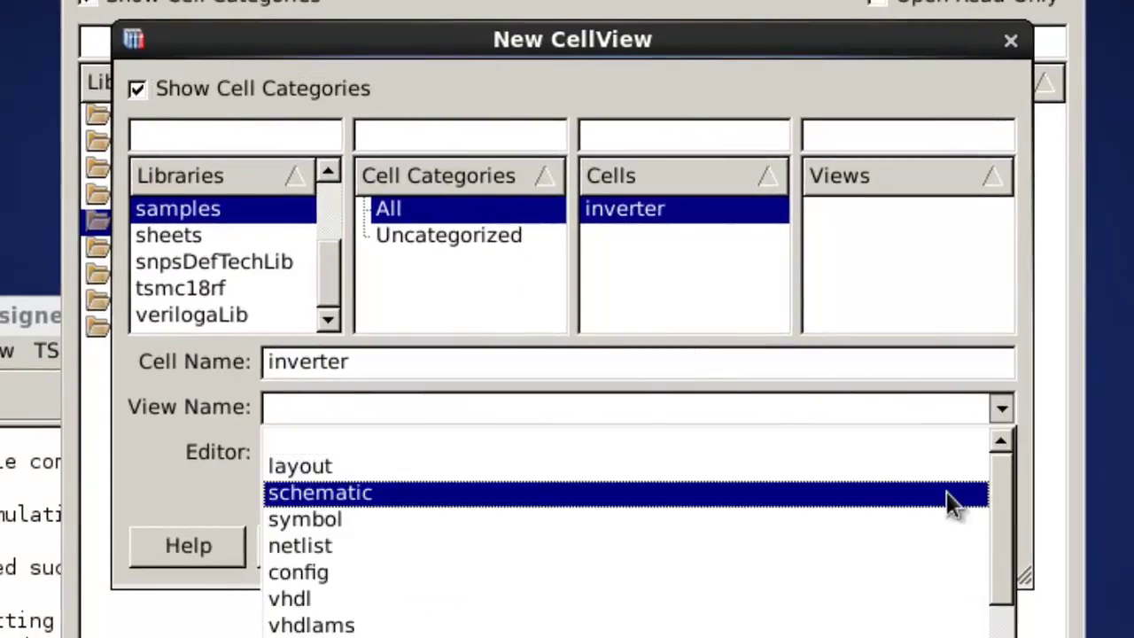
pyautogui.click(946, 502)
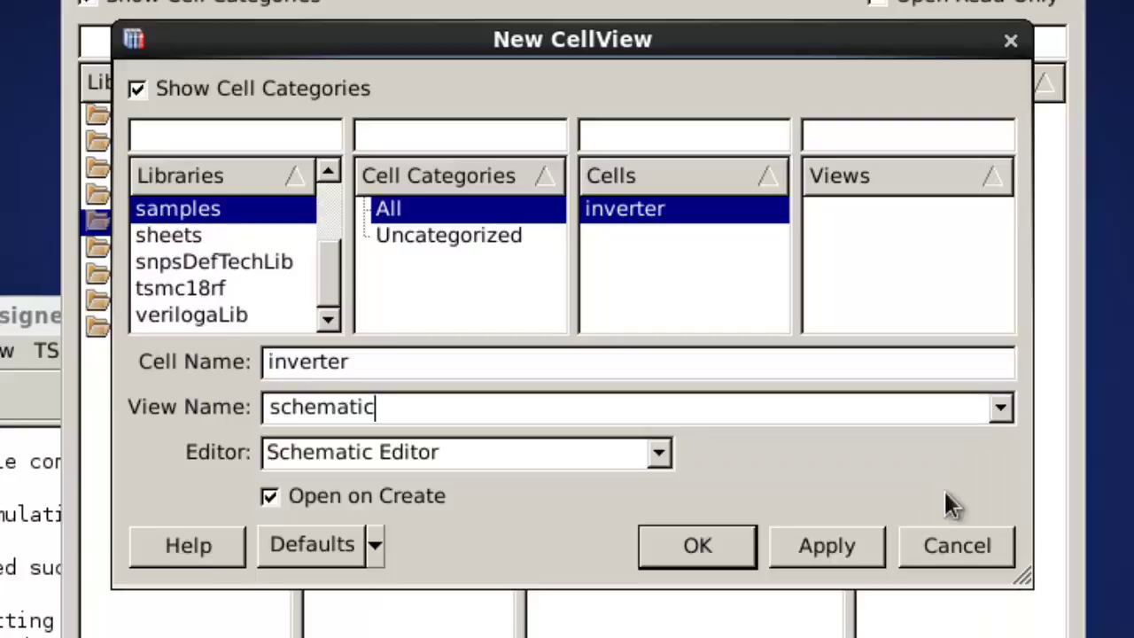
pyautogui.click(739, 554)
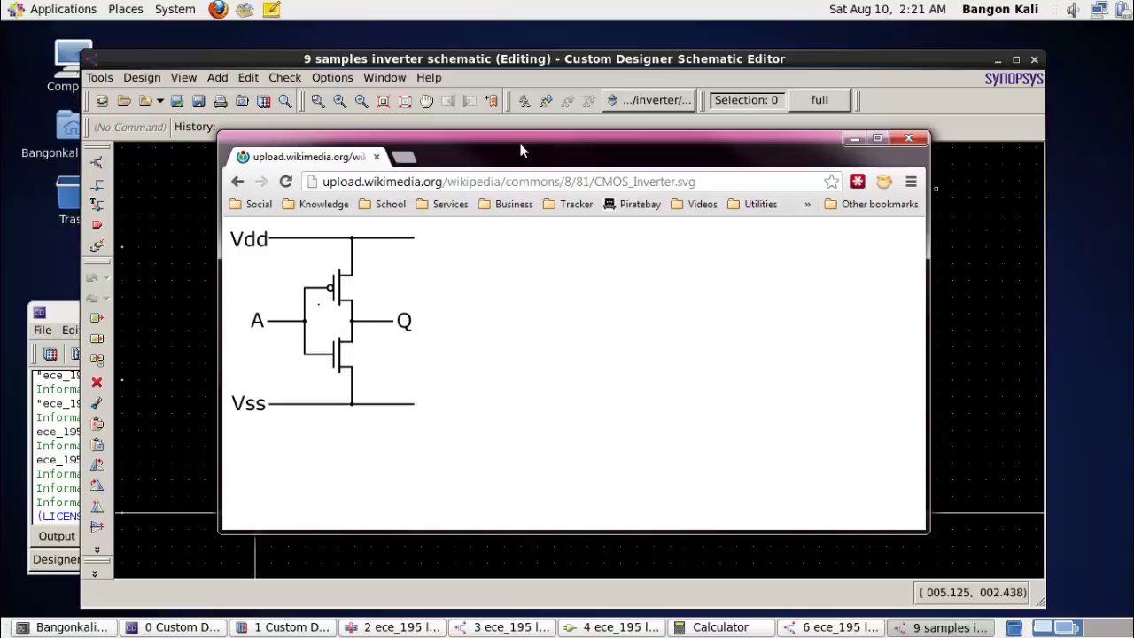
# Return from the browser's CMOS inverter diagram to the Schematic Editor and place a pmos2v symbol instance from the tsmc18rf library.
pyautogui.moveTo(523, 152); pyautogui.dragTo(534, 153)
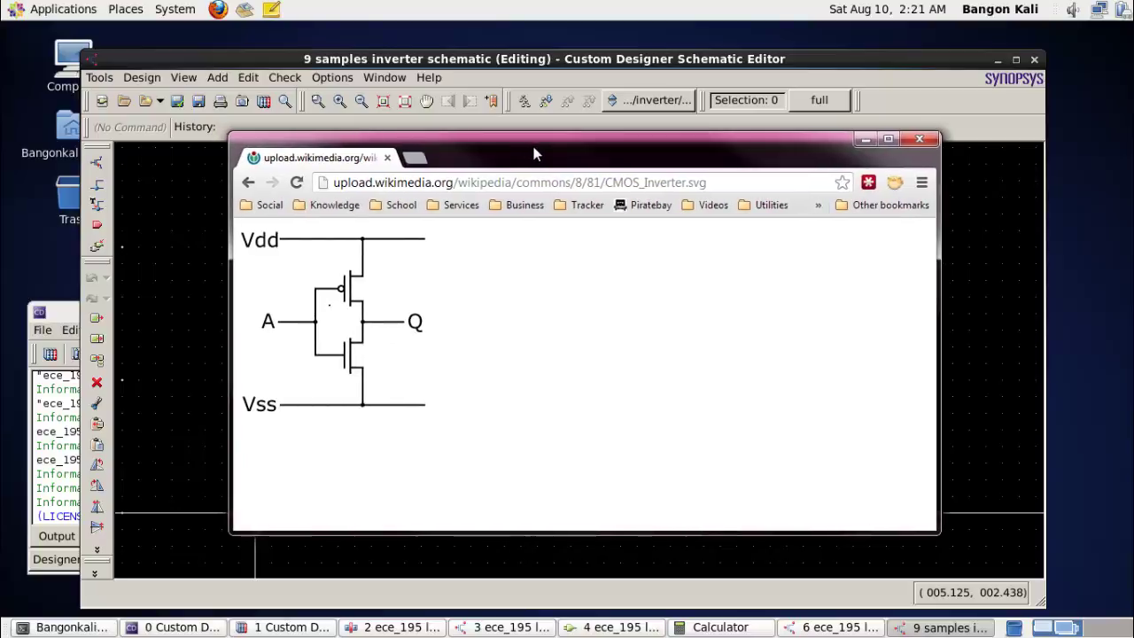
pyautogui.click(542, 64)
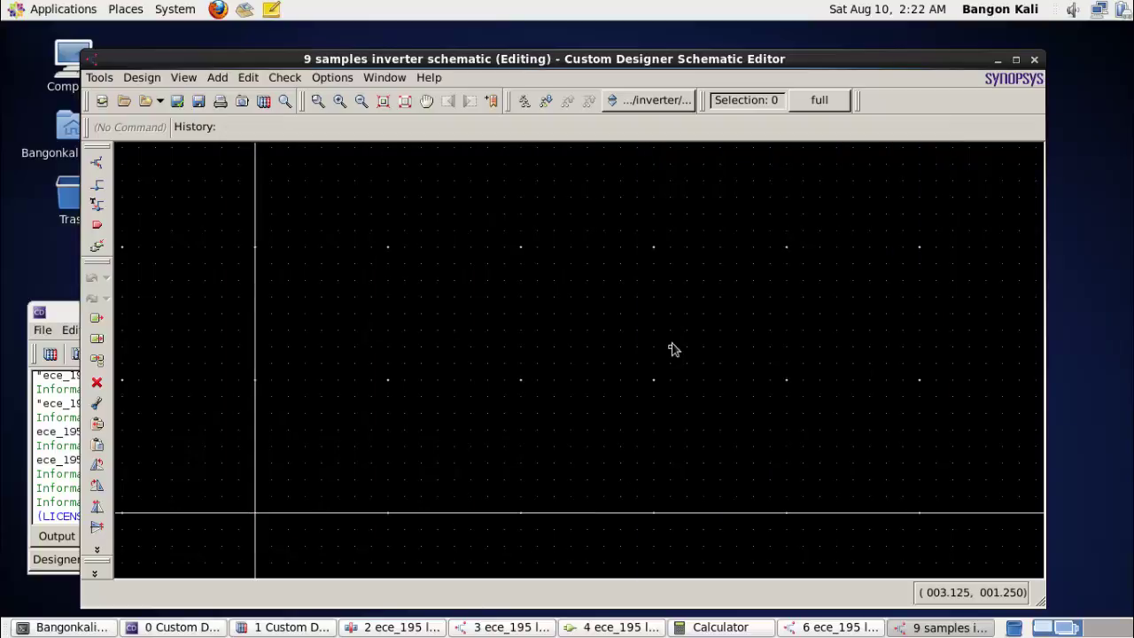
pyautogui.click(217, 78)
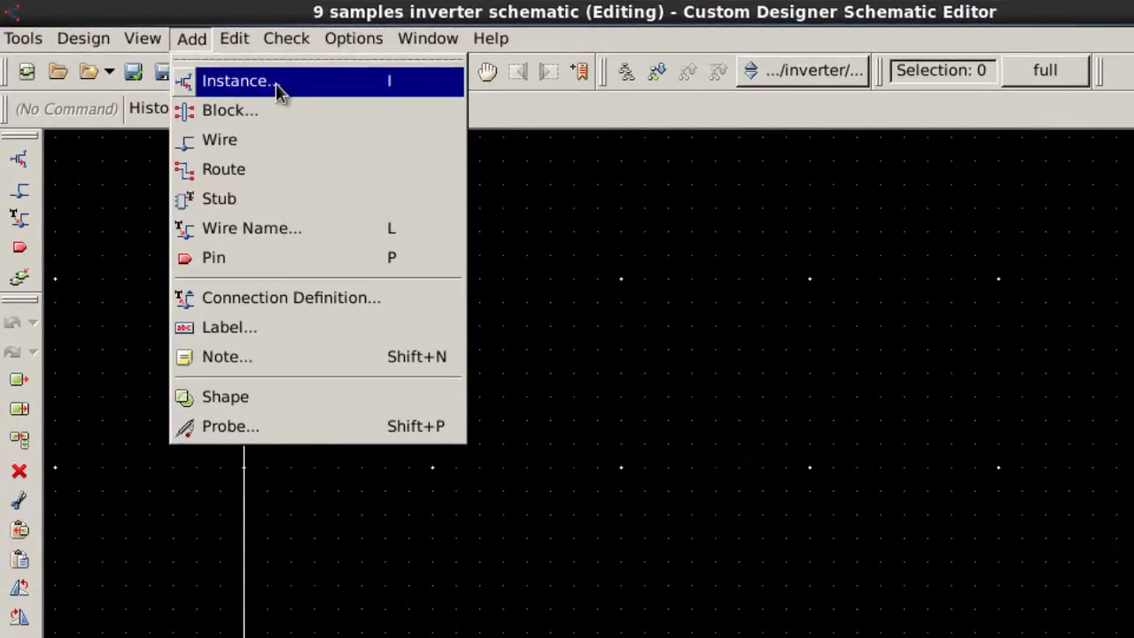
pyautogui.click(276, 85)
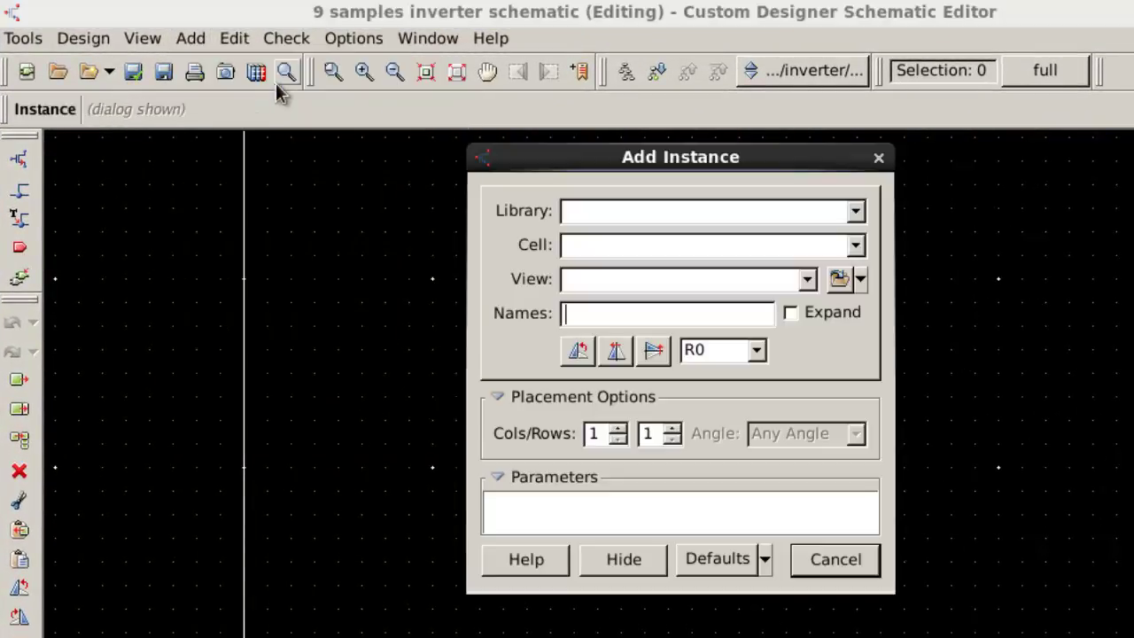
pyautogui.click(856, 213)
pyautogui.click(786, 401)
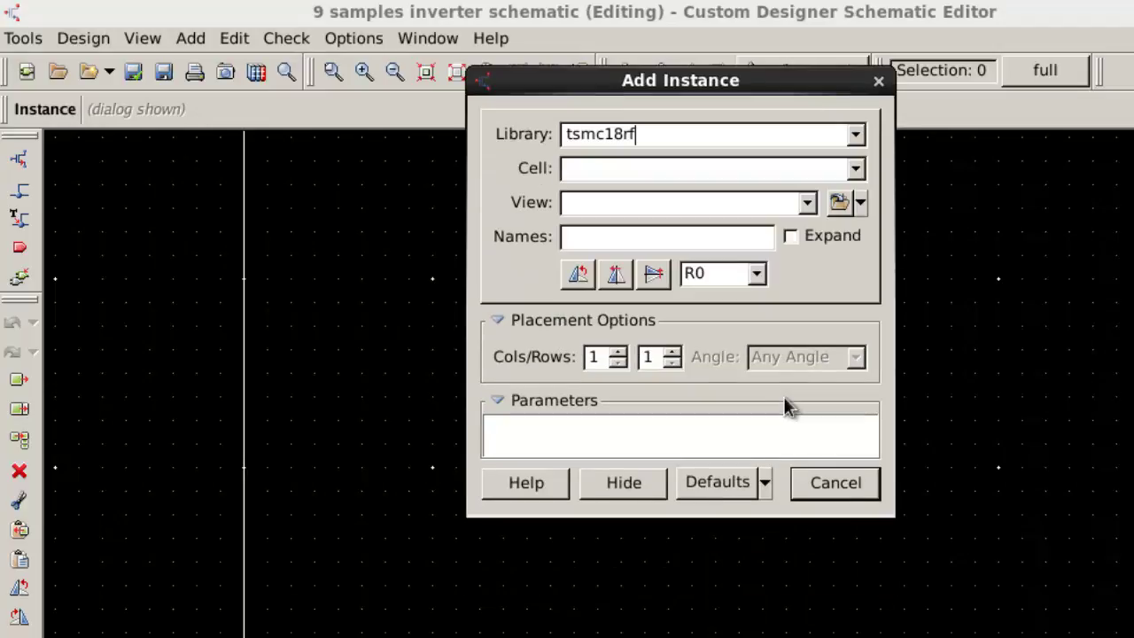
pyautogui.click(855, 168)
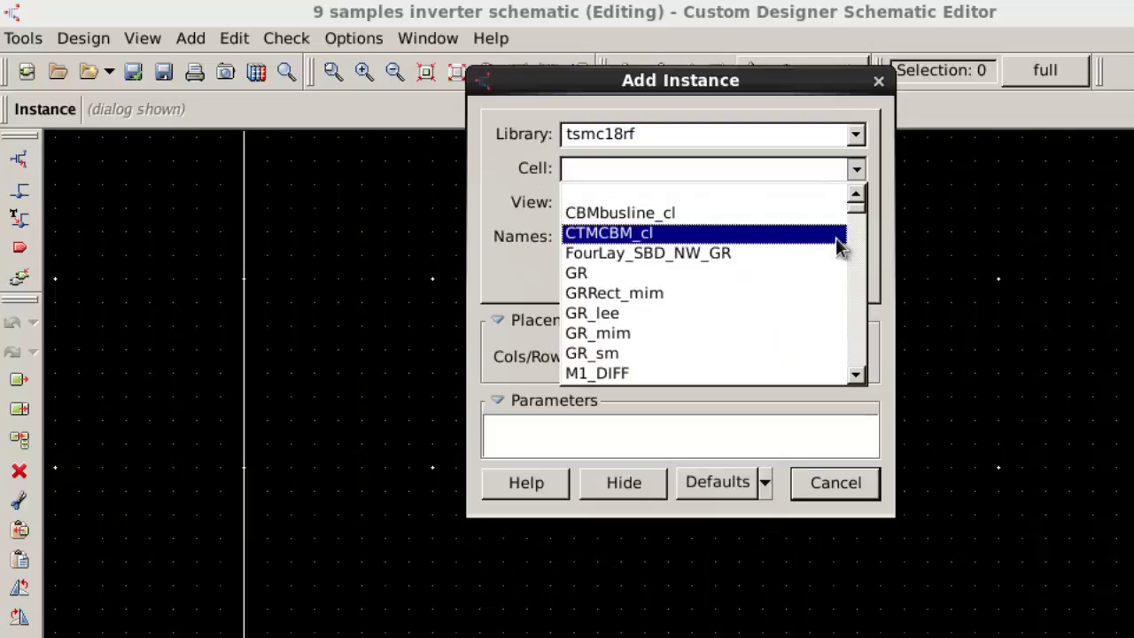
pyautogui.write('pm')
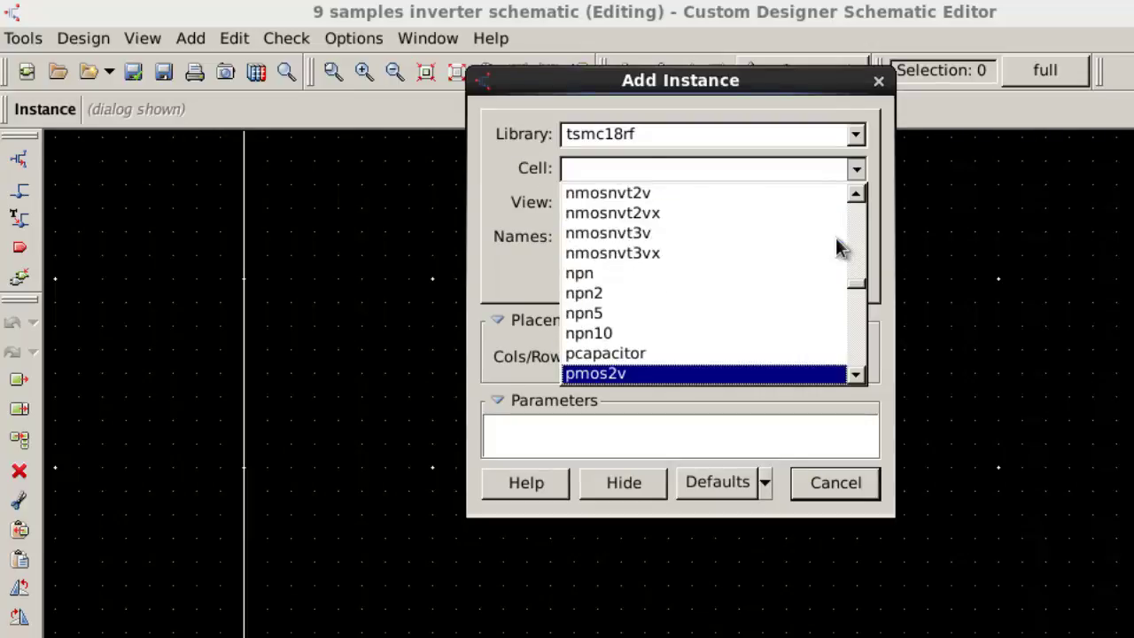
pyautogui.scroll(-1, 828, 243)
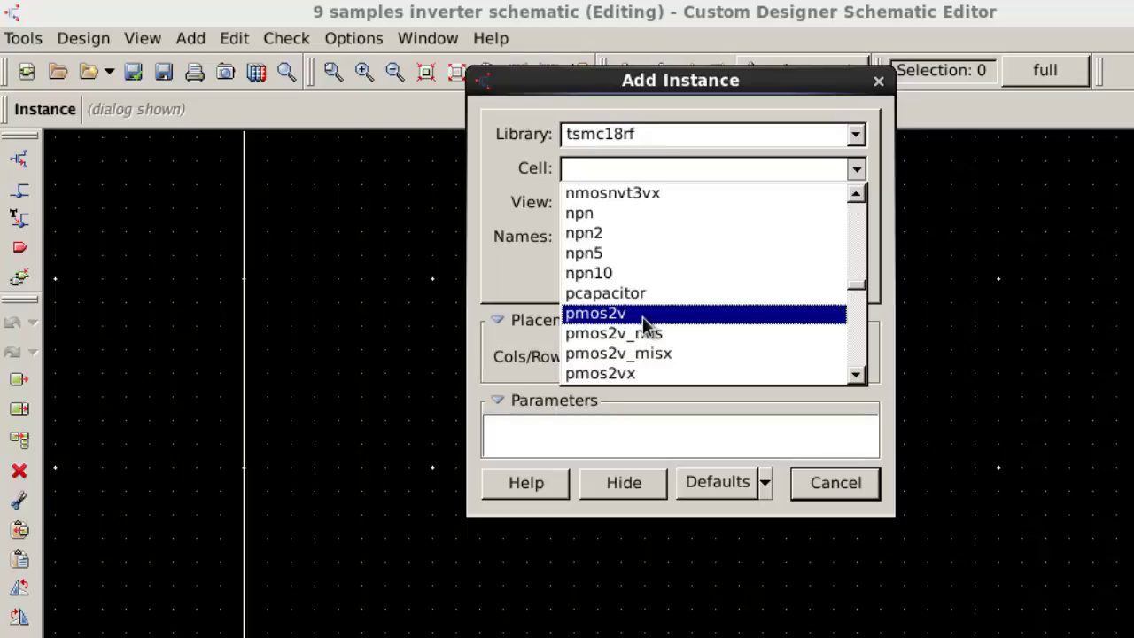
pyautogui.click(642, 317)
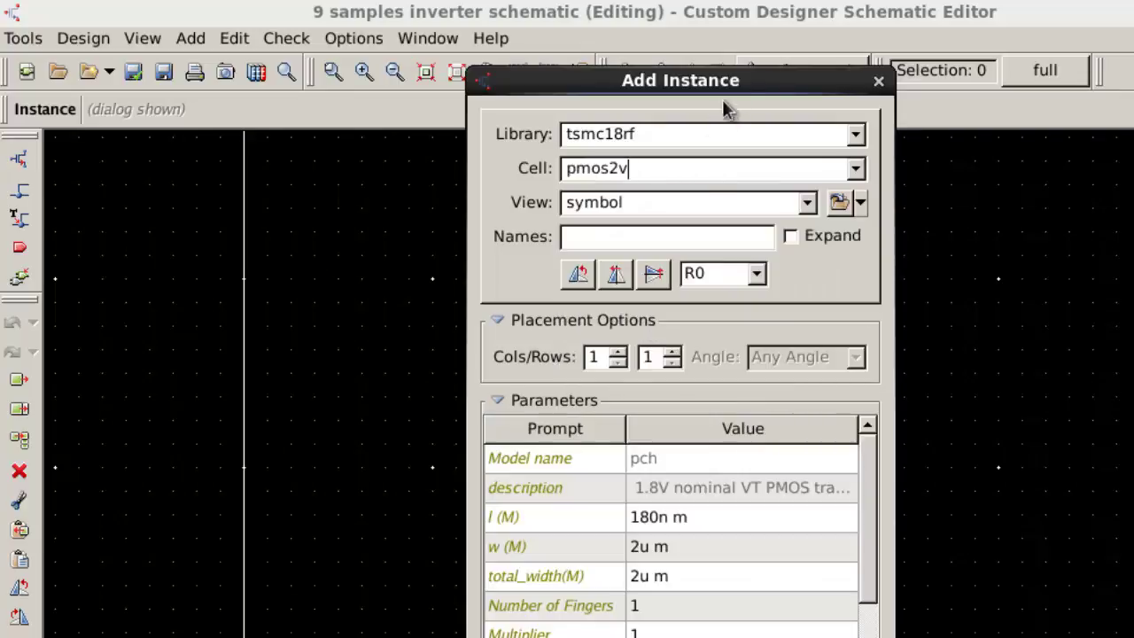
pyautogui.moveTo(715, 79); pyautogui.dragTo(332, 39)
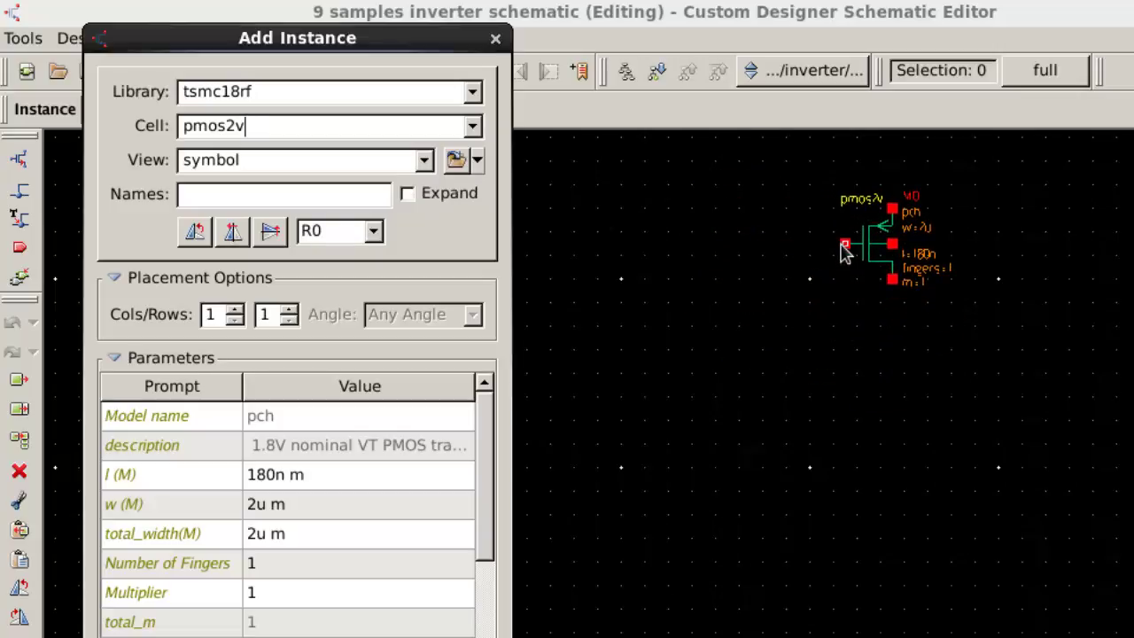
pyautogui.click(843, 251)
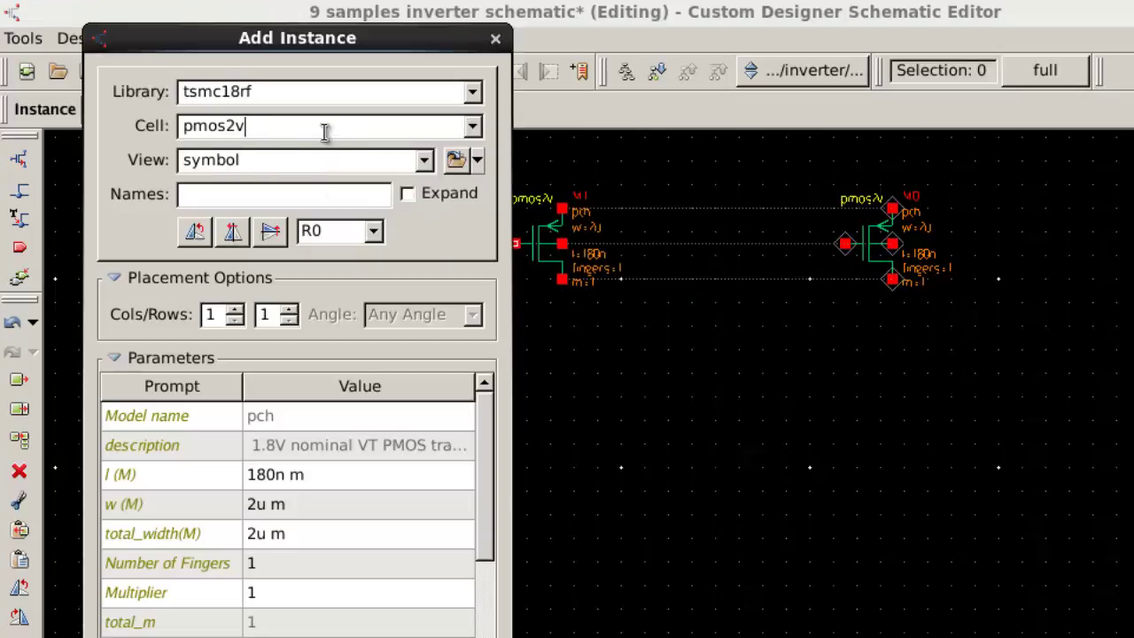
# Place an nmos2v symbol instance from tsmc18rf directly below the PMOS transistor and finish adding instances.
pyautogui.moveTo(325, 132); pyautogui.dragTo(38, 109)
pyautogui.write('nmos')
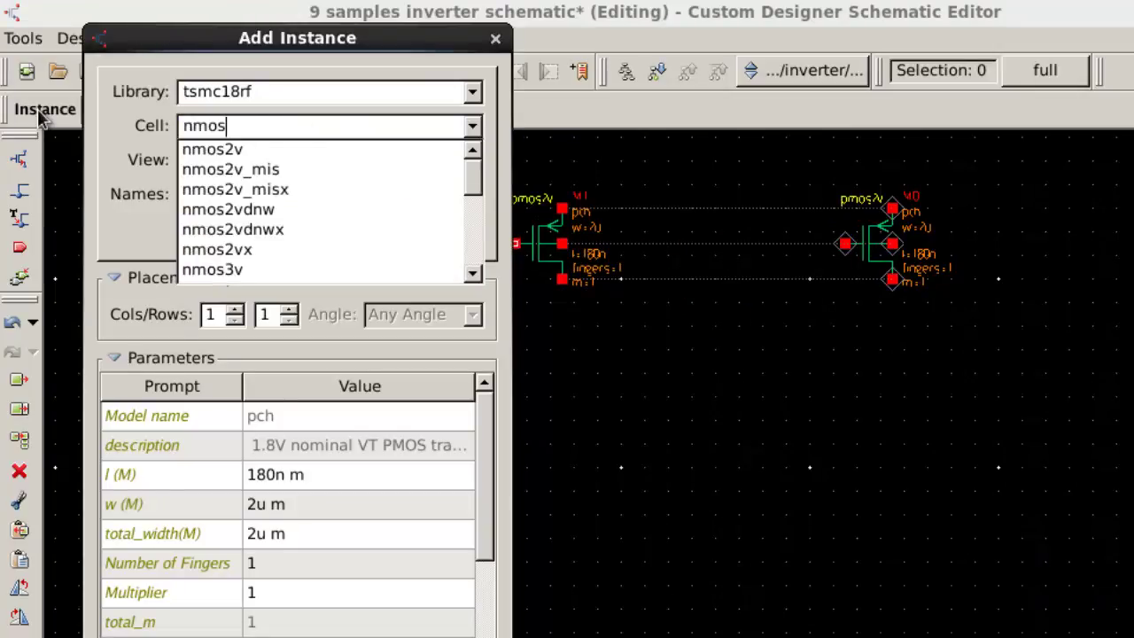
pyautogui.click(209, 149)
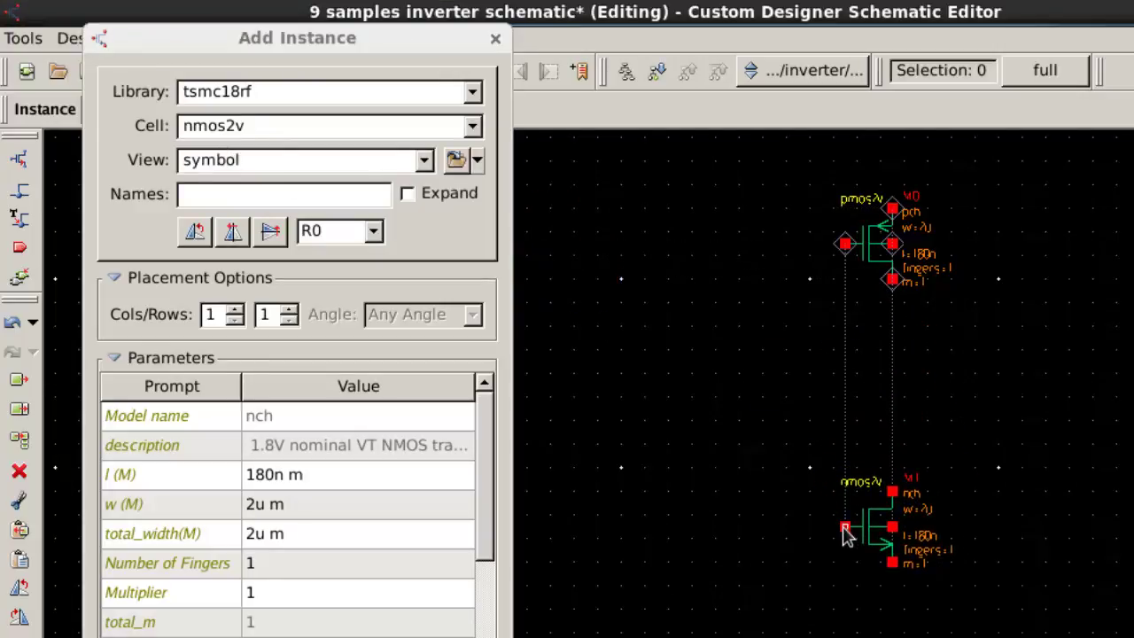
pyautogui.click(846, 505)
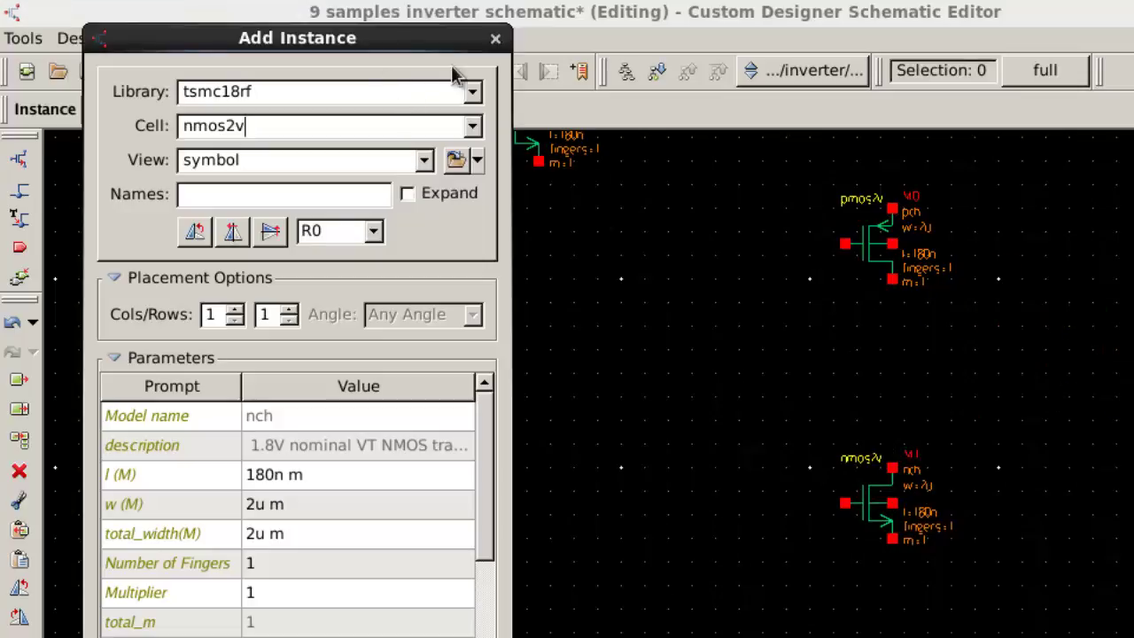
pyautogui.click(495, 42)
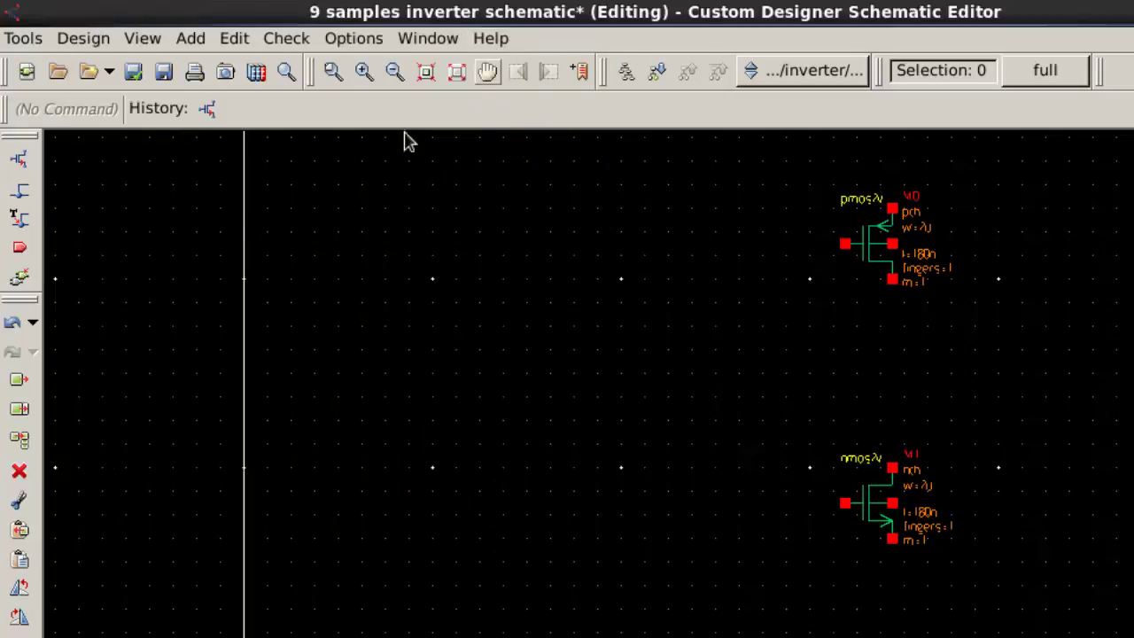
# Place an input pin named in to the left of the transistors, midway between the PMOS and NMOS.
pyautogui.click(18, 248)
pyautogui.click(203, 111)
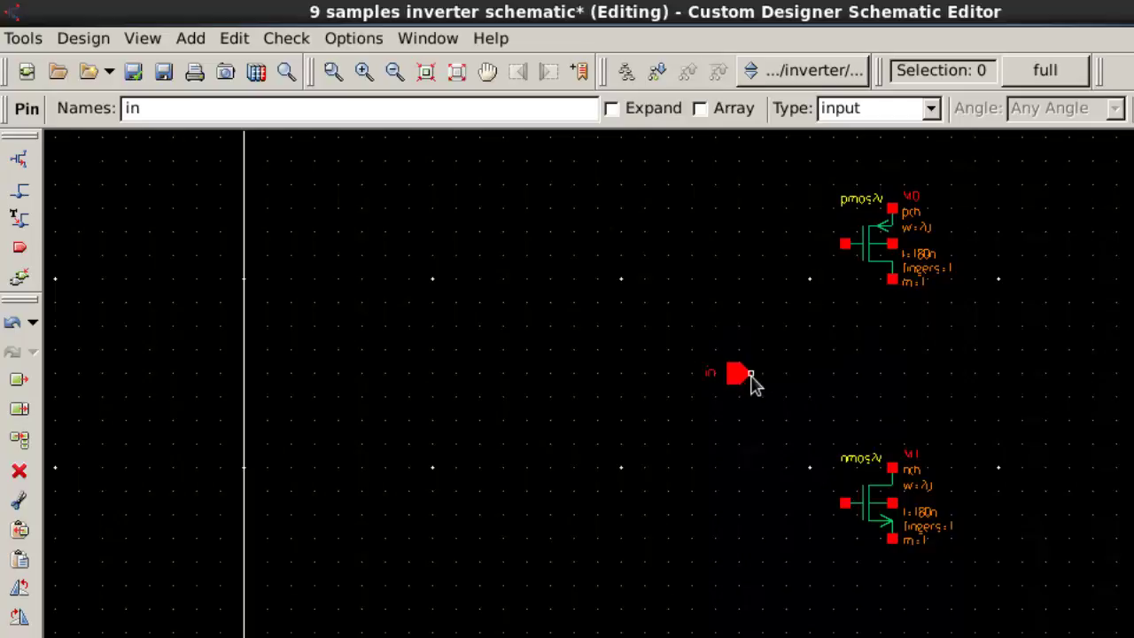
pyautogui.click(751, 381)
# Place an output pin named out to the right of the transistors, level with the input pin.
pyautogui.click(388, 110)
pyautogui.write('out')
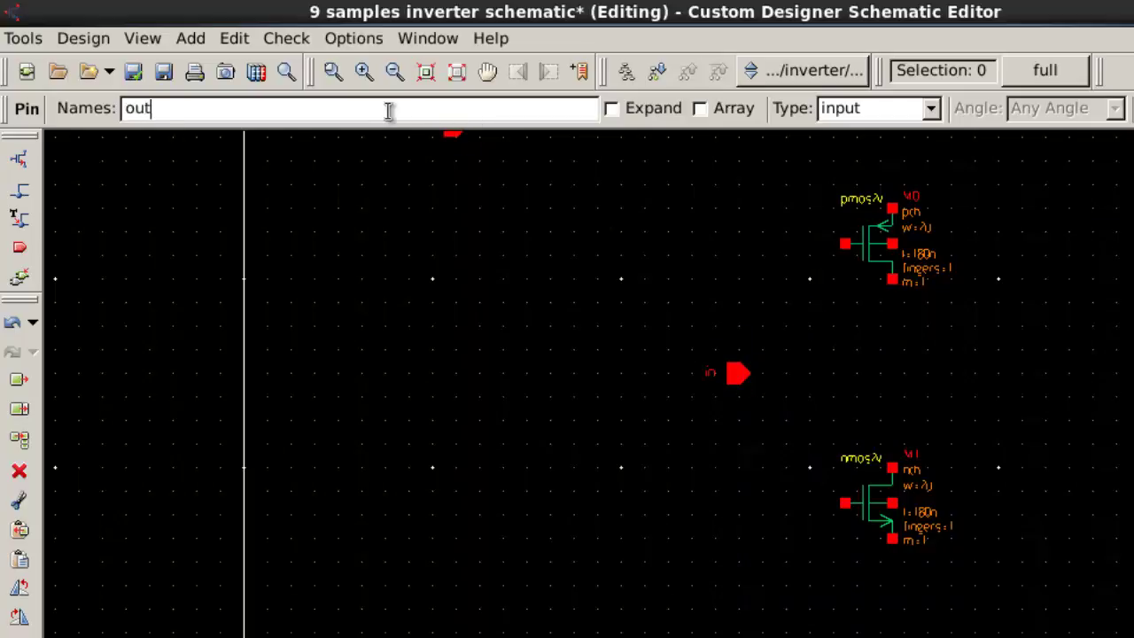
pyautogui.write('put')
pyautogui.click(857, 109)
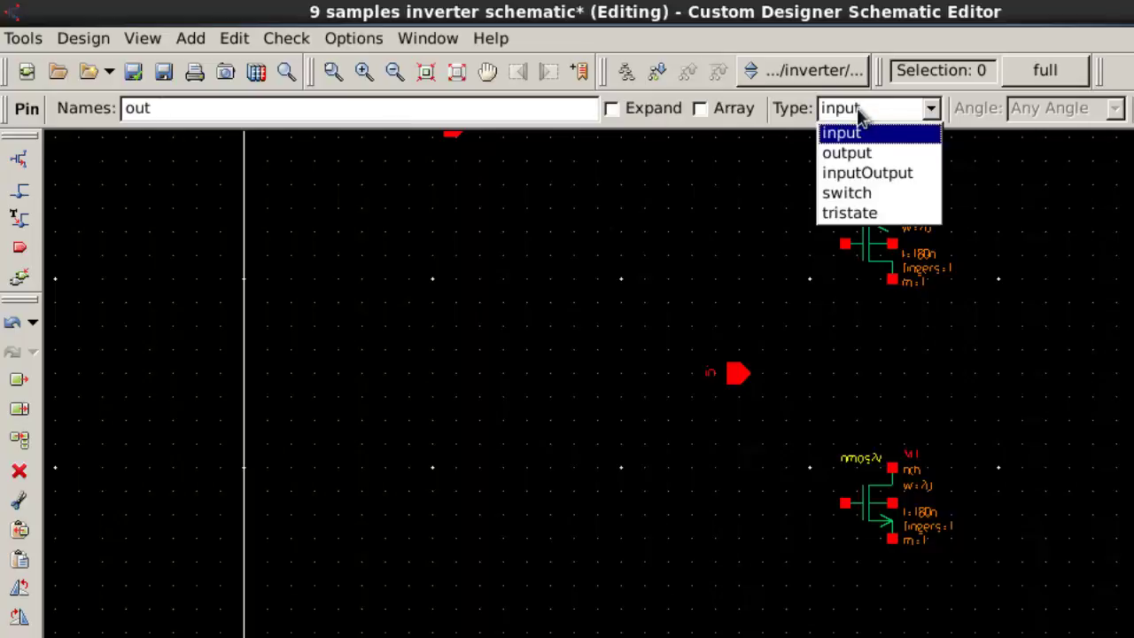
pyautogui.click(868, 155)
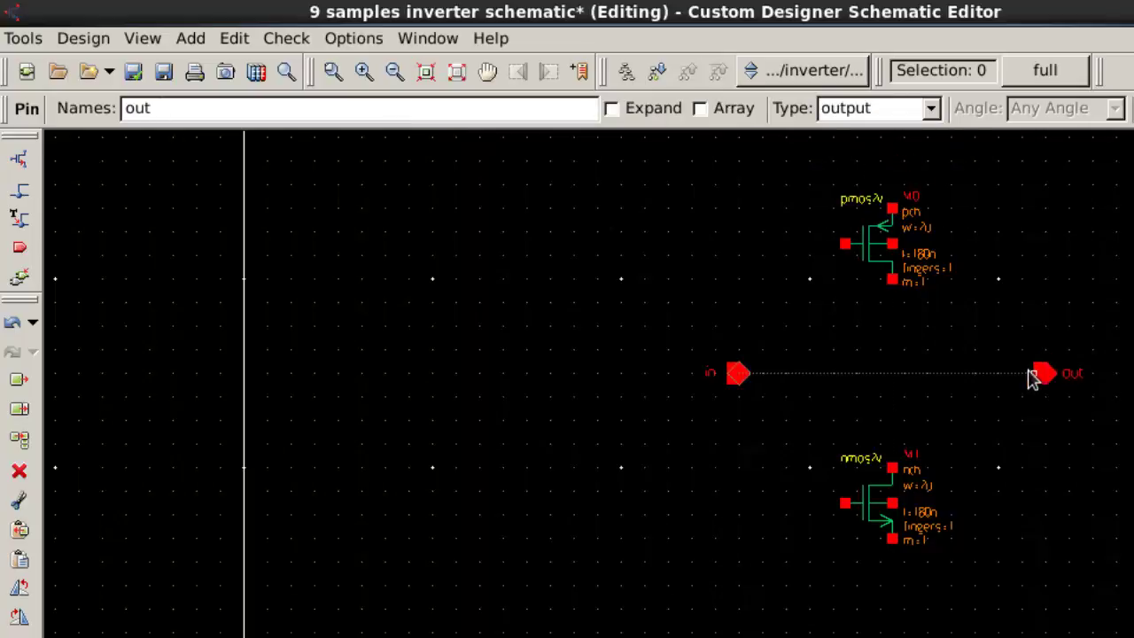
pyautogui.click(1032, 379)
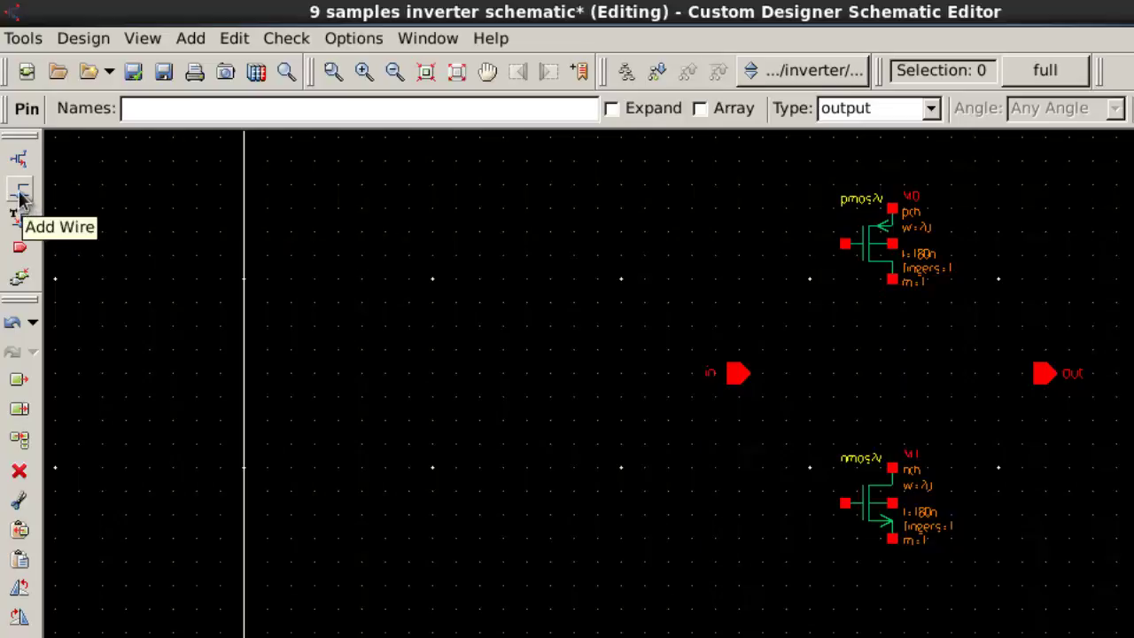
# Wire the in pin to the PMOS gate and branch that wire down to the NMOS gate.
pyautogui.click(193, 39)
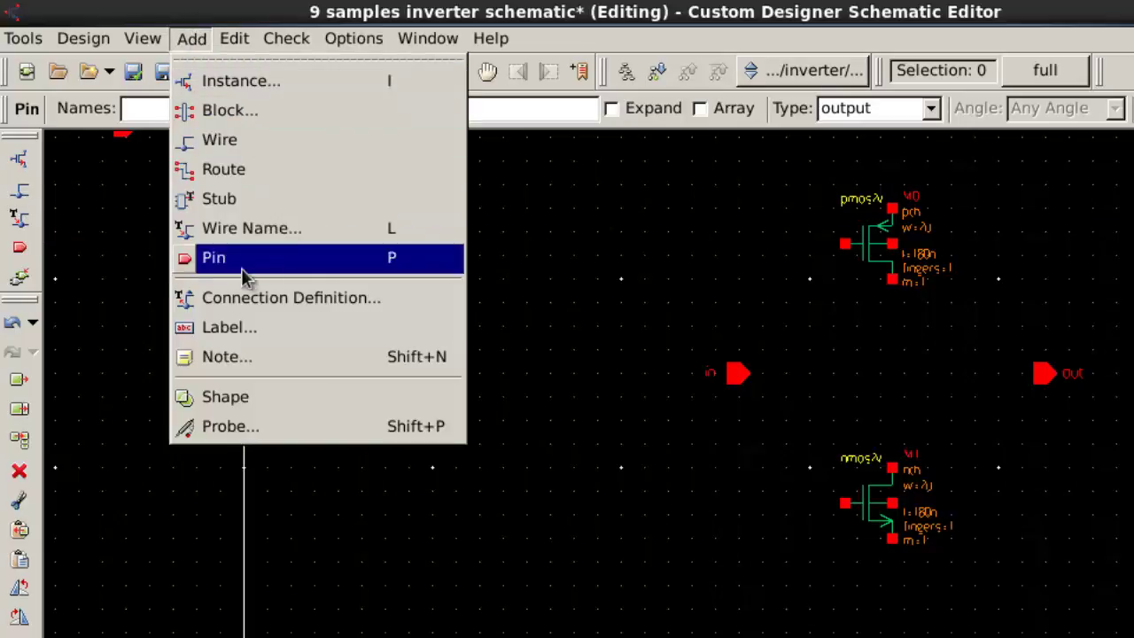
pyautogui.click(249, 147)
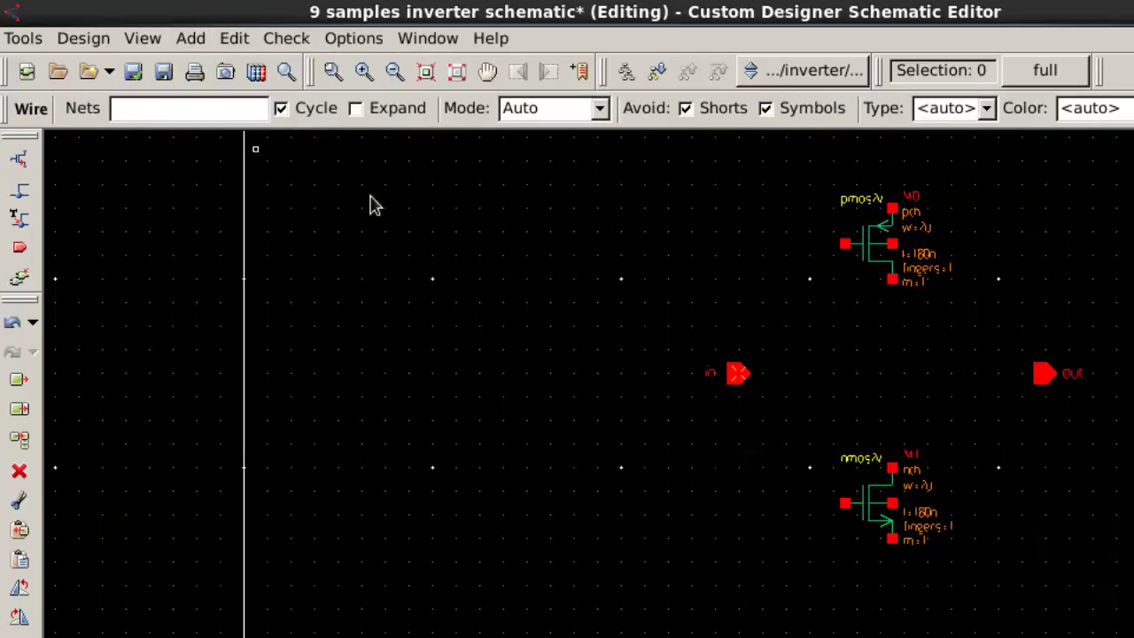
pyautogui.click(737, 373)
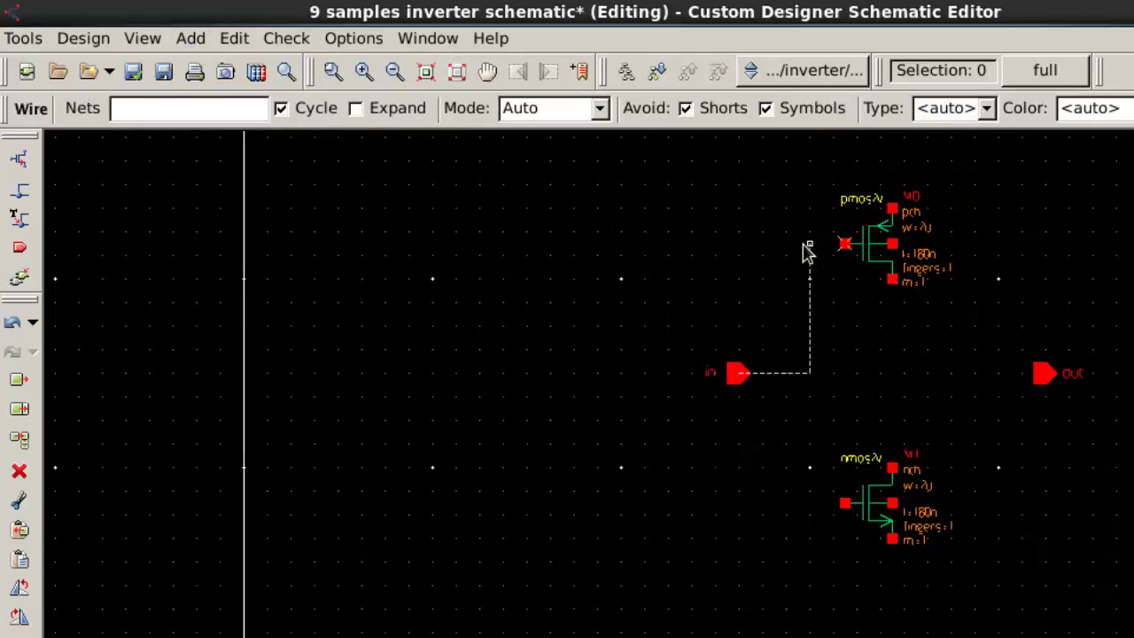
pyautogui.click(845, 243)
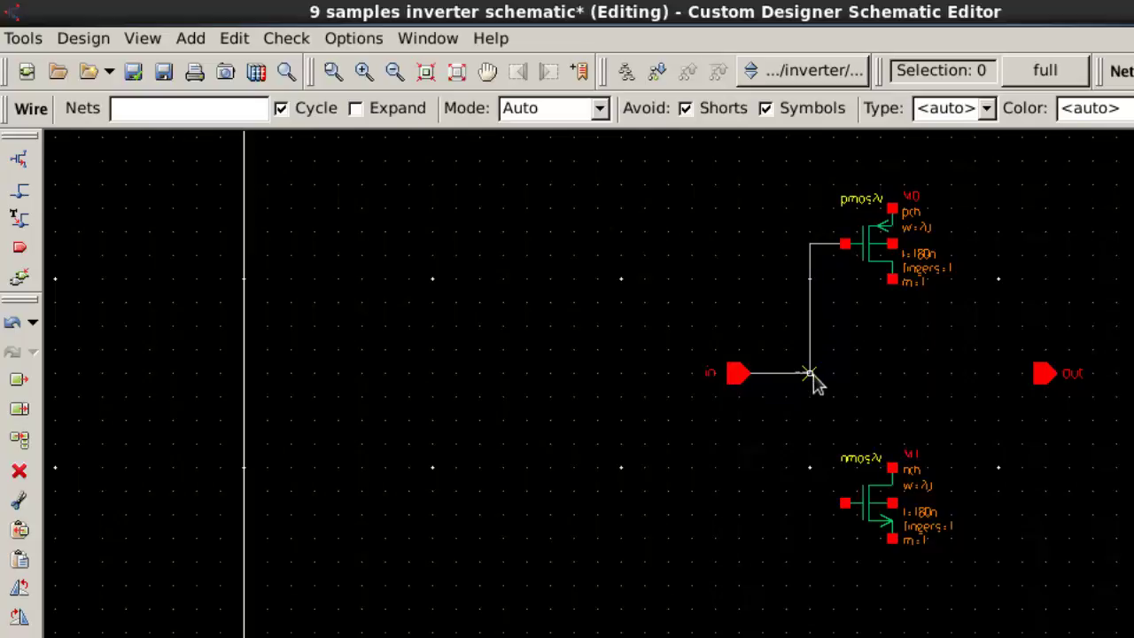
pyautogui.click(809, 373)
pyautogui.click(844, 503)
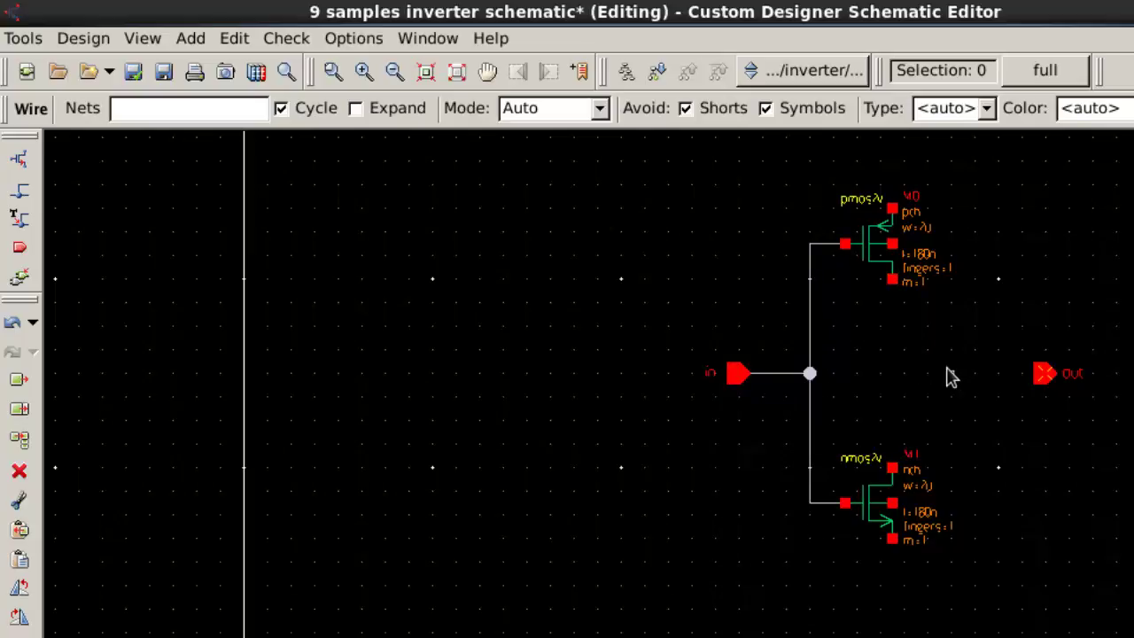
# Wire the PMOS drain to the NMOS drain and connect the out pin to that wire.
pyautogui.click(891, 280)
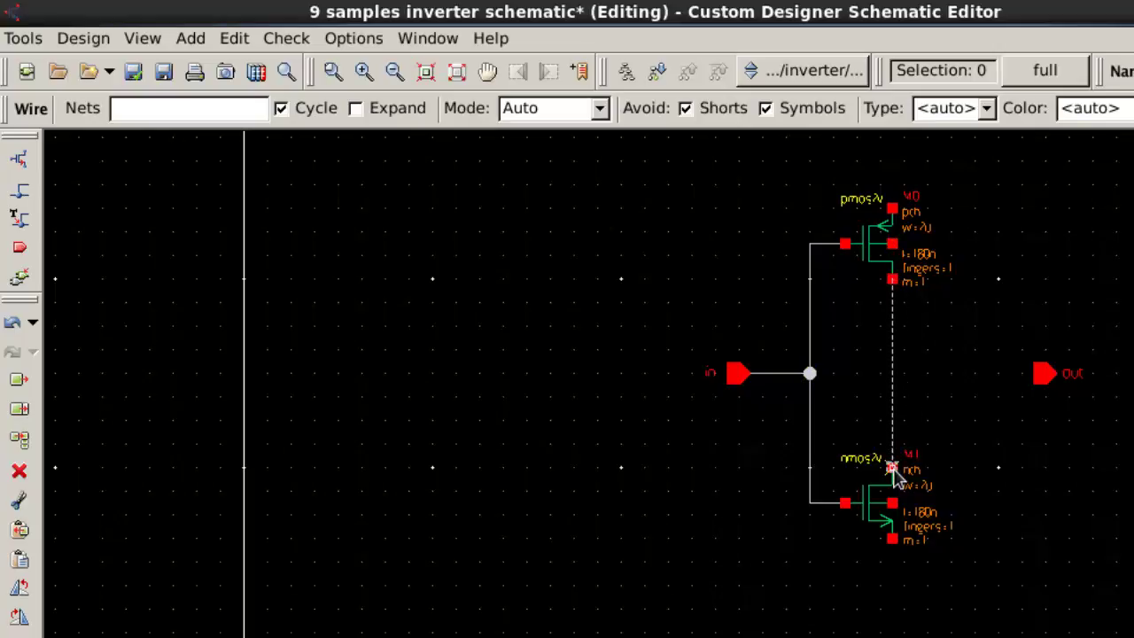
pyautogui.click(1047, 373)
pyautogui.click(890, 381)
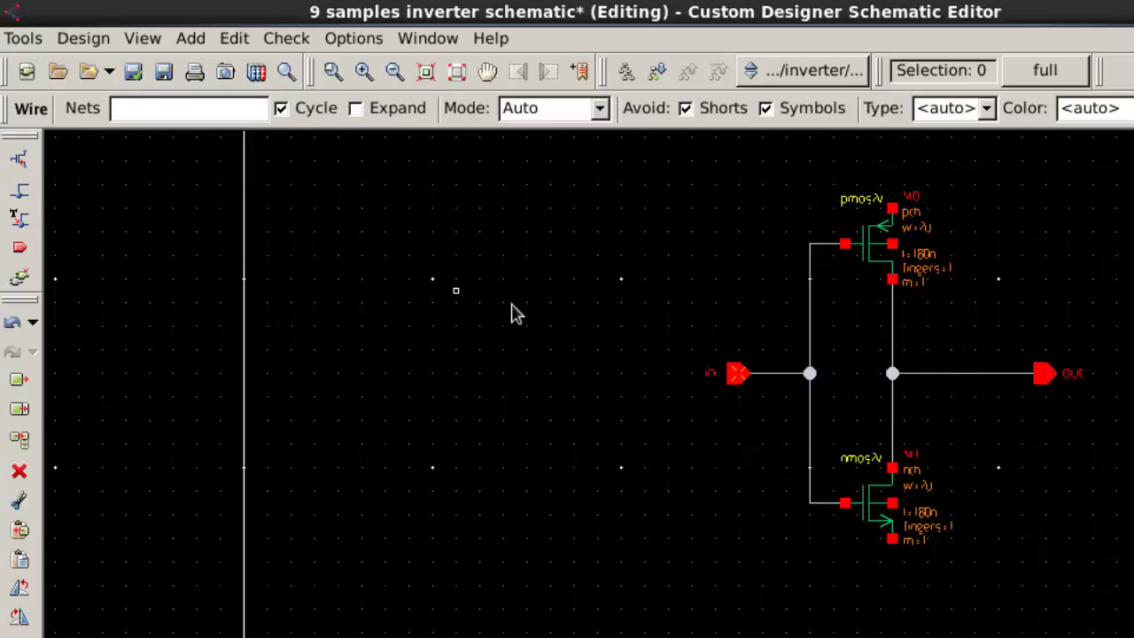
# Place a vdd symbol instance from the analogLib library directly above the PMOS transistor.
pyautogui.press('i')
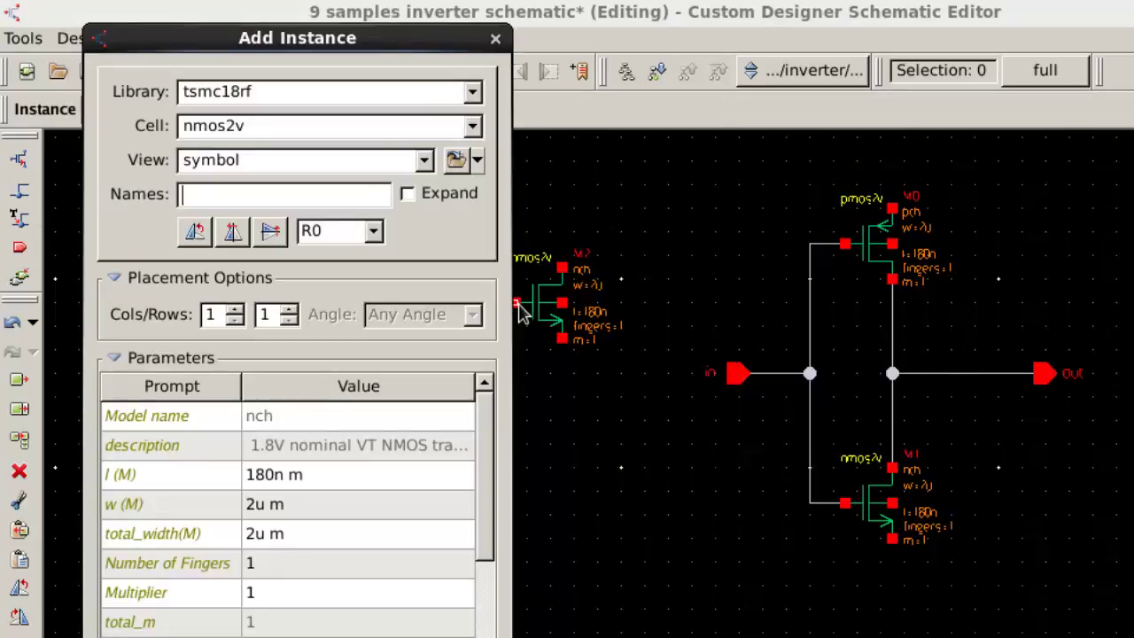
pyautogui.click(472, 95)
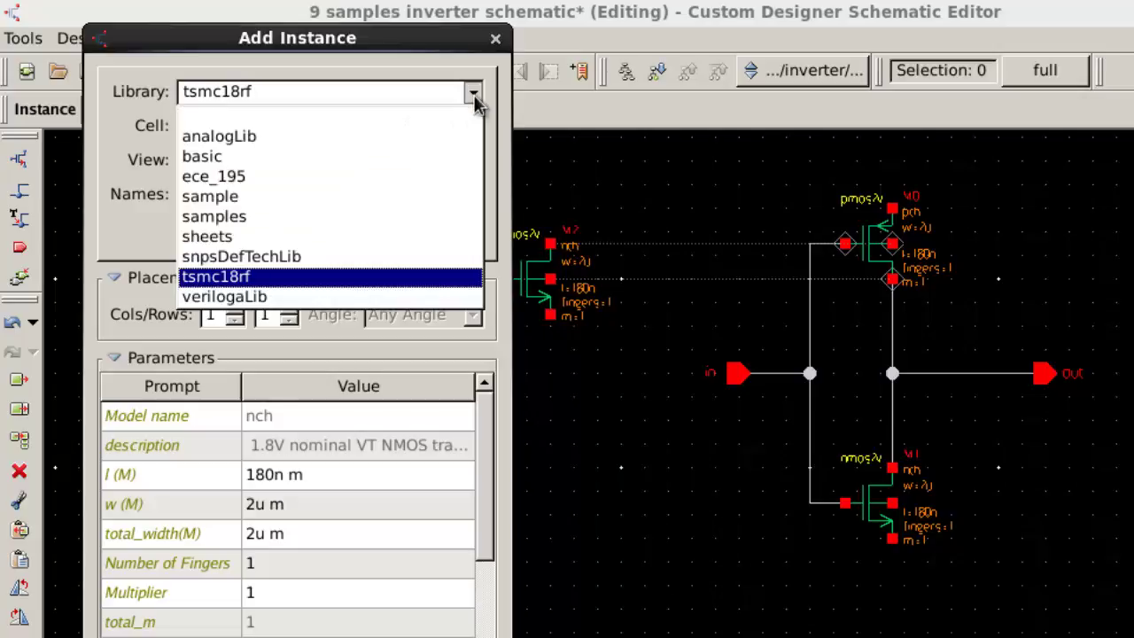
pyautogui.click(449, 114)
pyautogui.click(472, 94)
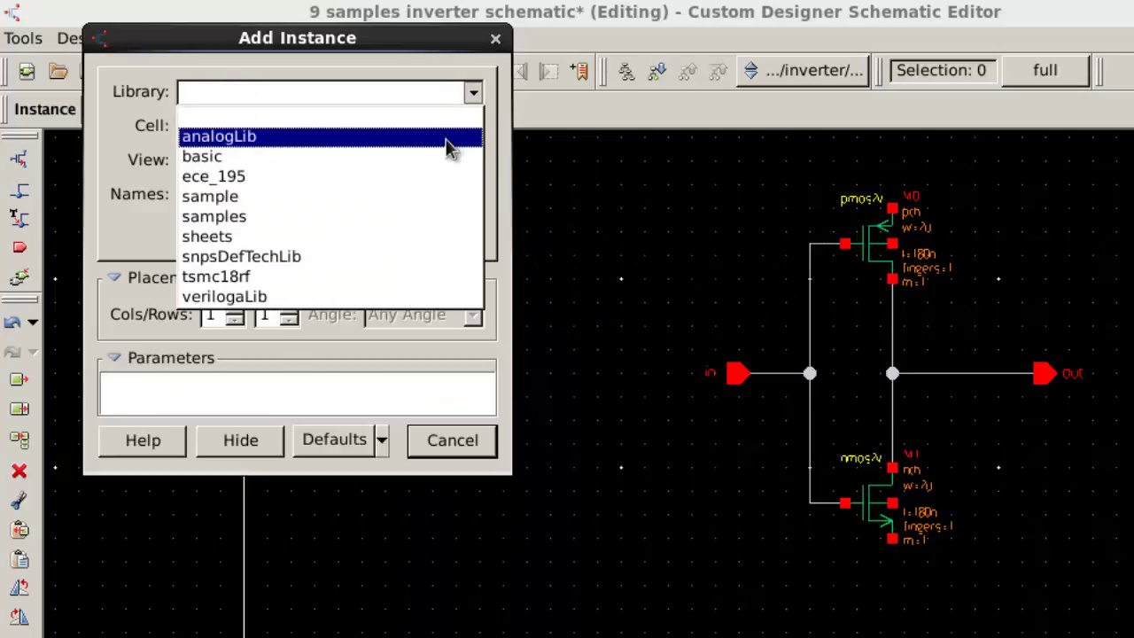
pyautogui.click(447, 137)
pyautogui.click(473, 127)
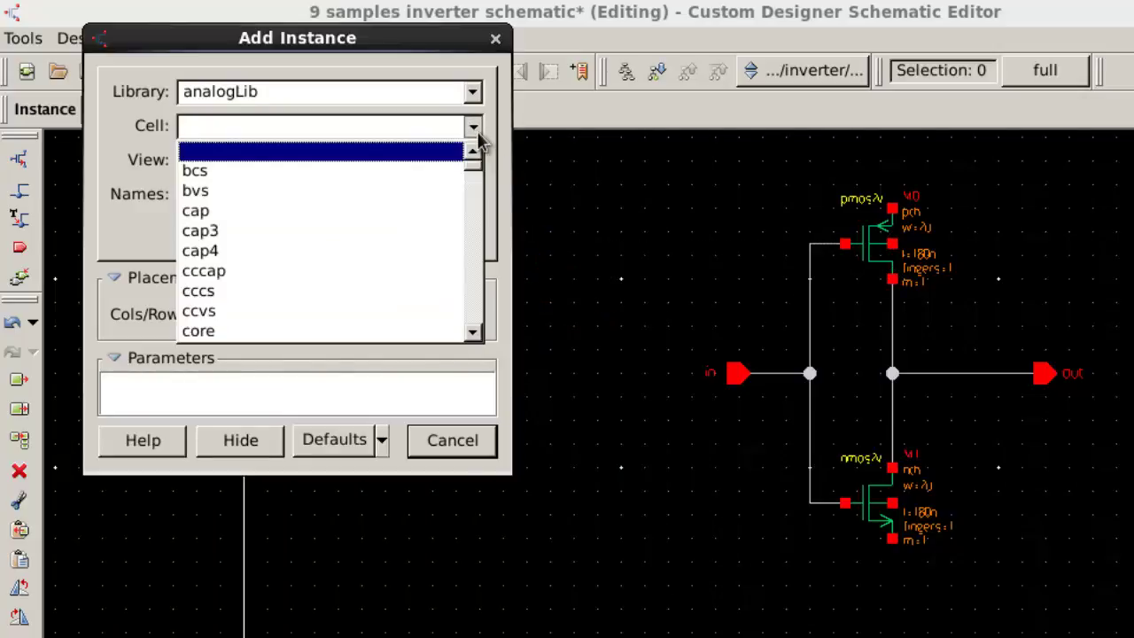
pyautogui.write('vdd')
pyautogui.press('Return')
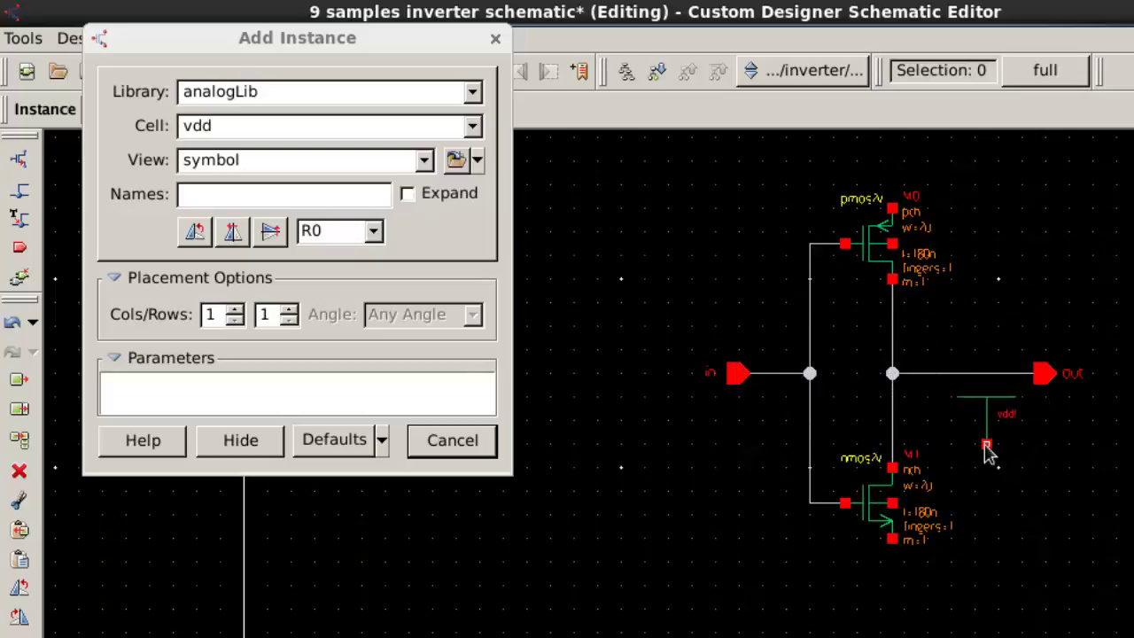
pyautogui.scroll(1, 987, 446)
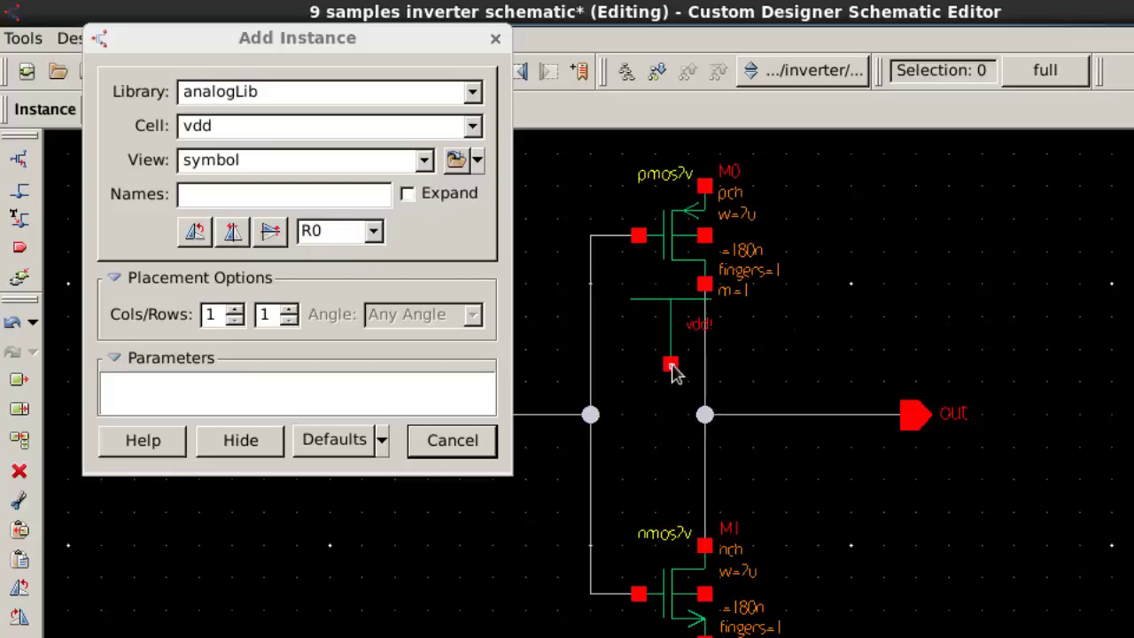
pyautogui.scroll(-1, 670, 370)
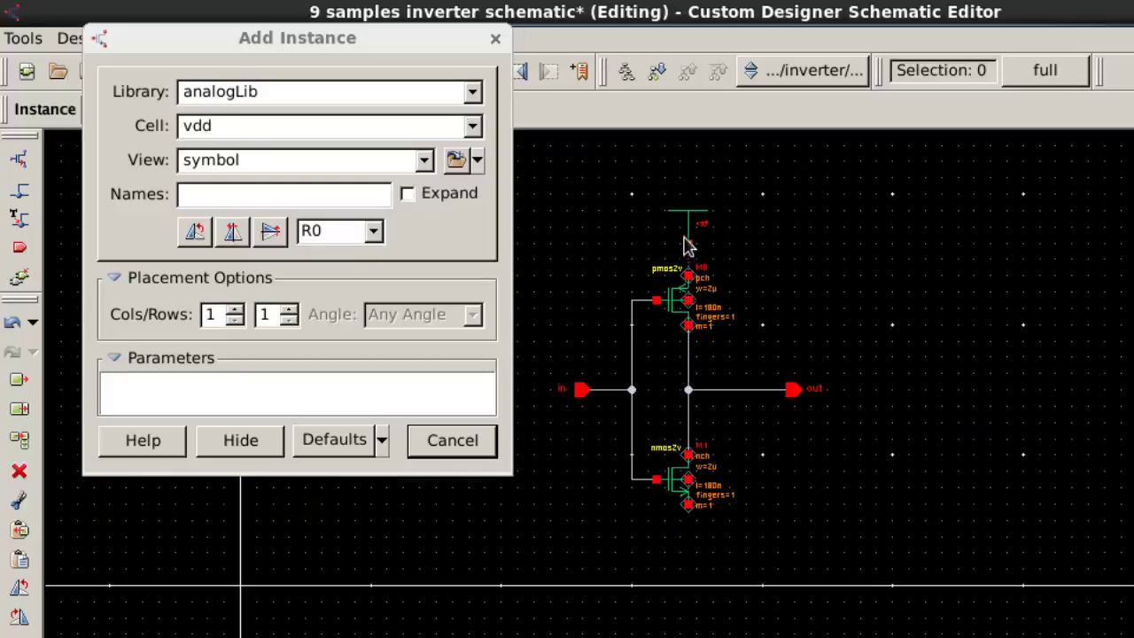
pyautogui.click(689, 238)
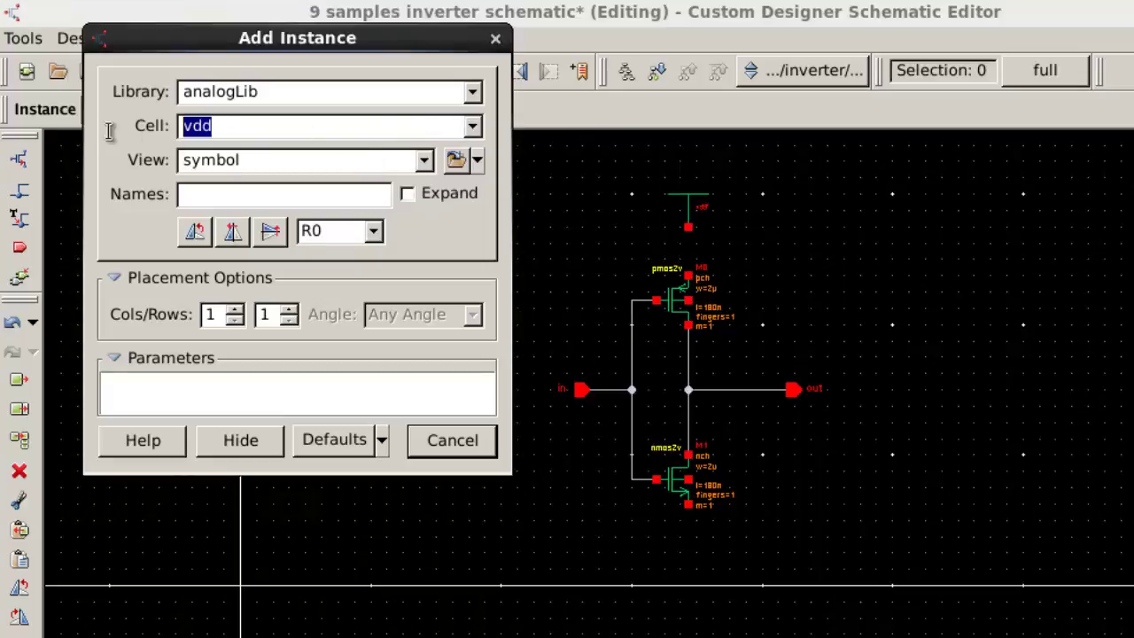
pyautogui.press('Escape')
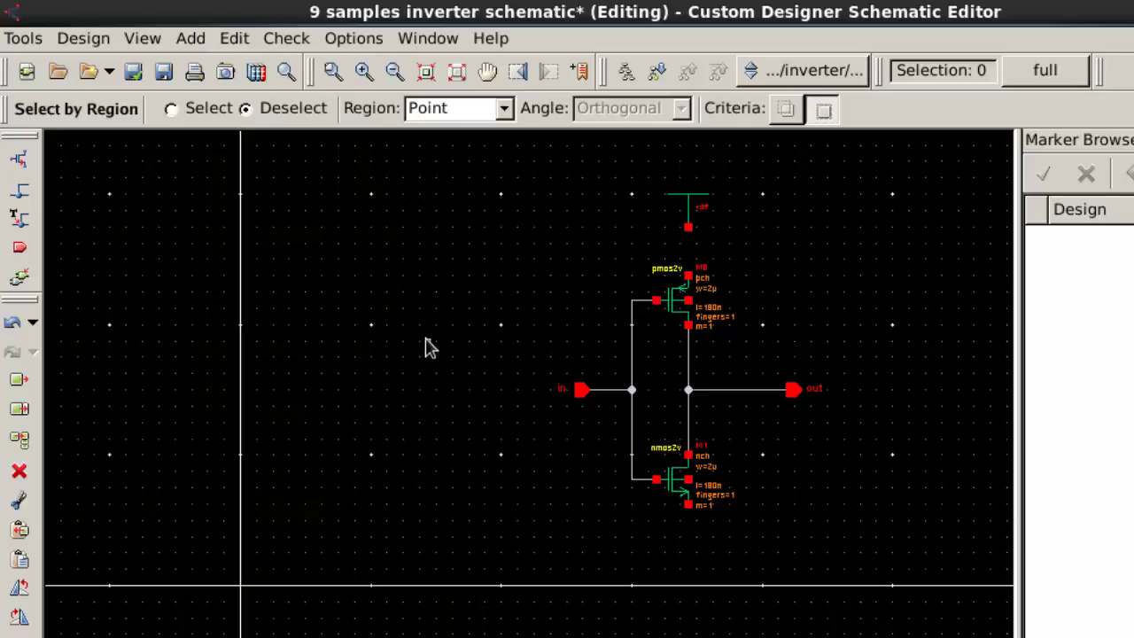
# Place a gnd symbol instance from the analogLib library directly below the NMOS transistor.
pyautogui.press('i')
pyautogui.click(476, 158)
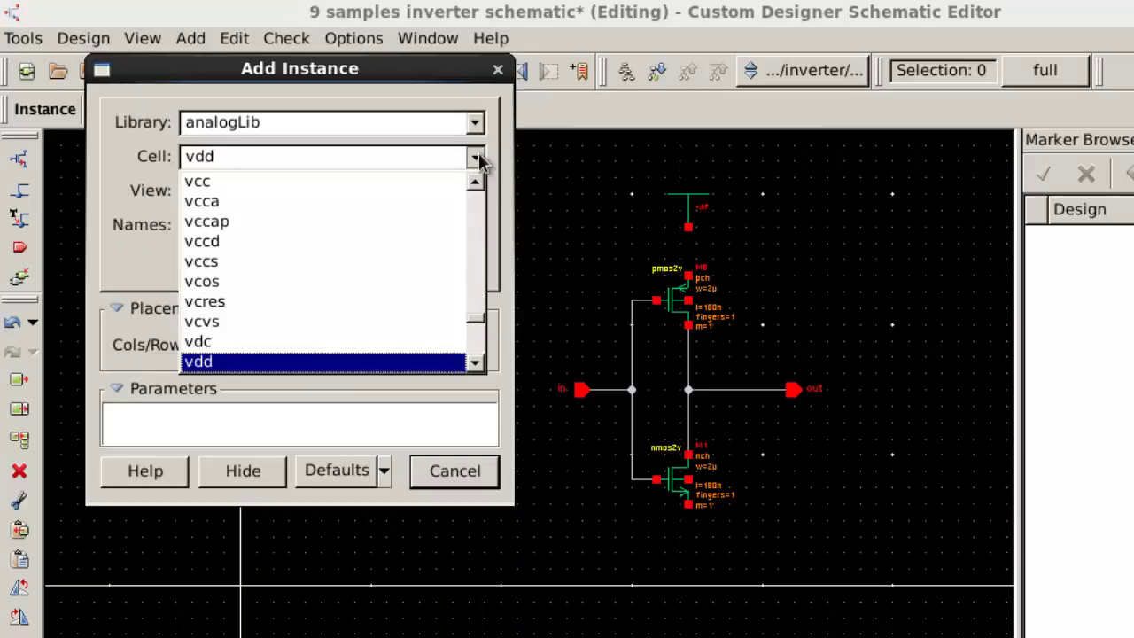
pyautogui.press('g')
pyautogui.press('Return')
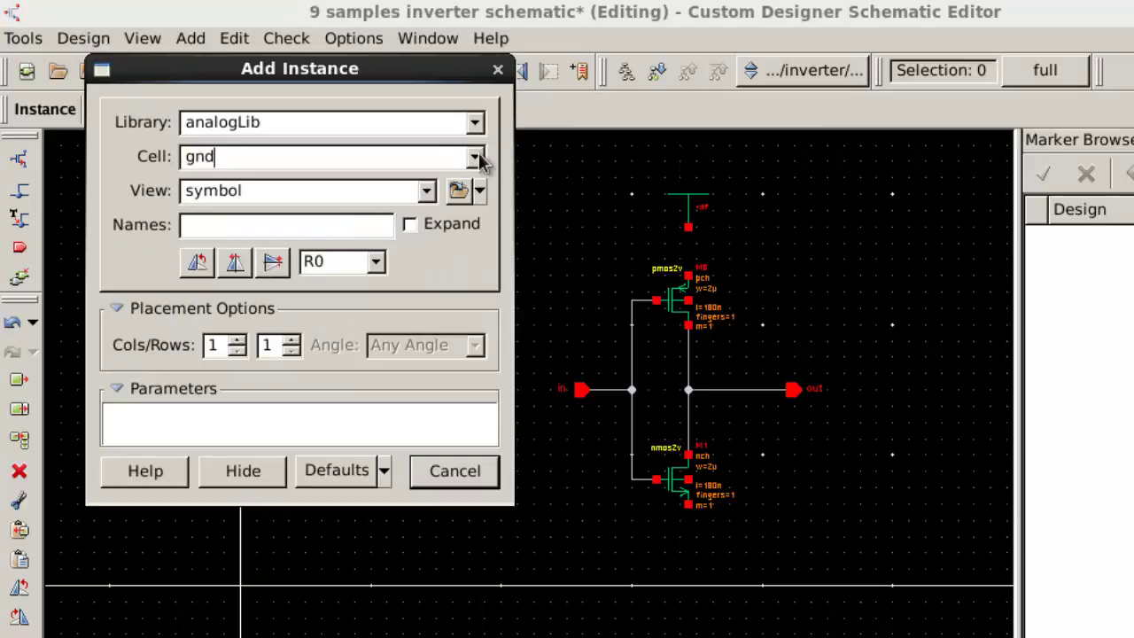
pyautogui.click(688, 545)
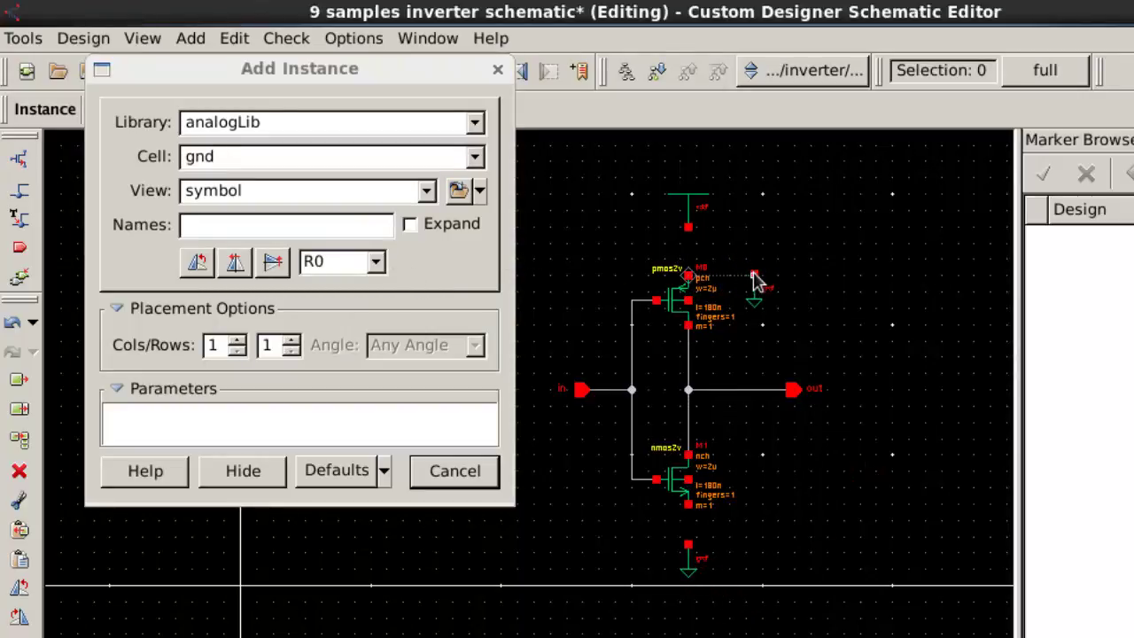
# Wire the vdd symbol to the PMOS source and the NMOS source to the gnd symbol.
pyautogui.press('w')
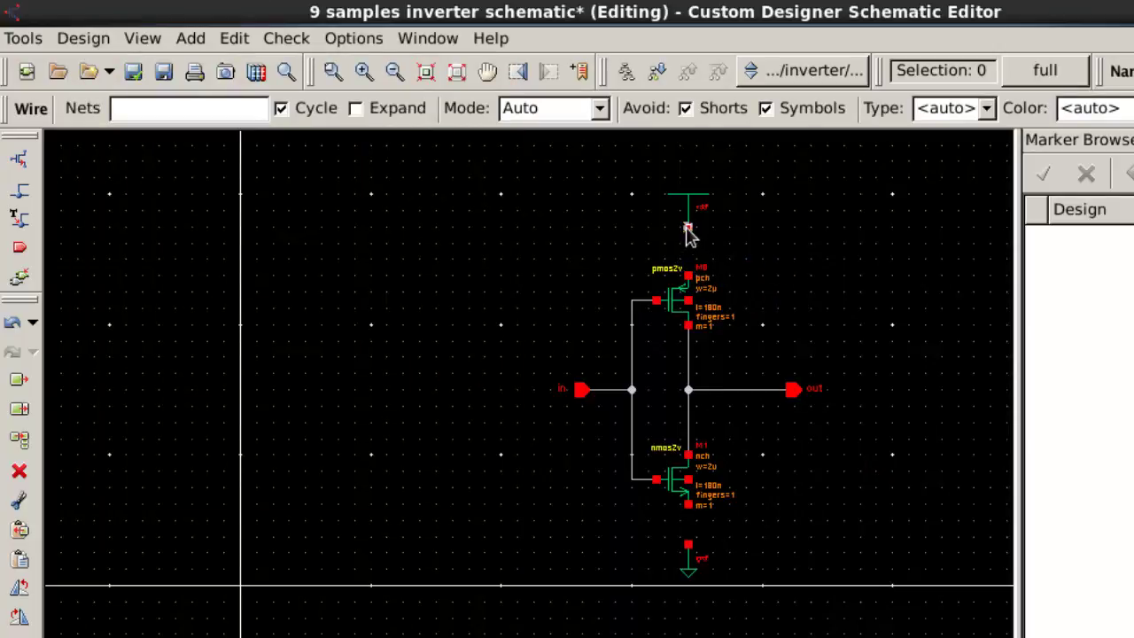
pyautogui.click(689, 275)
pyautogui.click(689, 504)
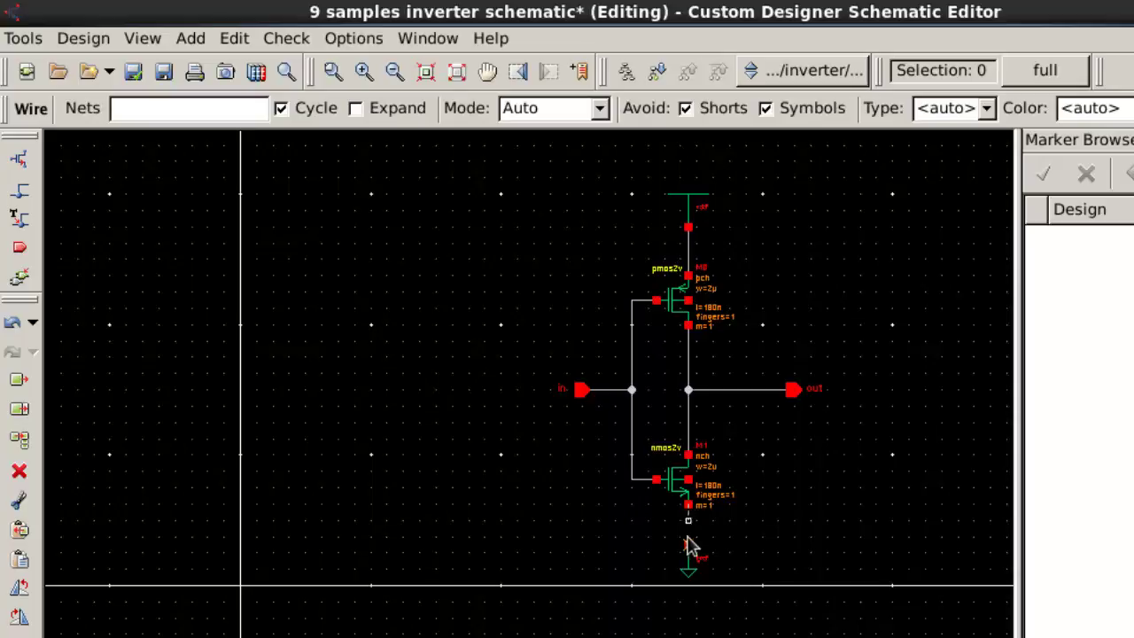
pyautogui.click(688, 544)
# Wire the PMOS bulk terminal to the vdd wire and the NMOS bulk terminal to the gnd wire, and finish wiring.
pyautogui.press('f')
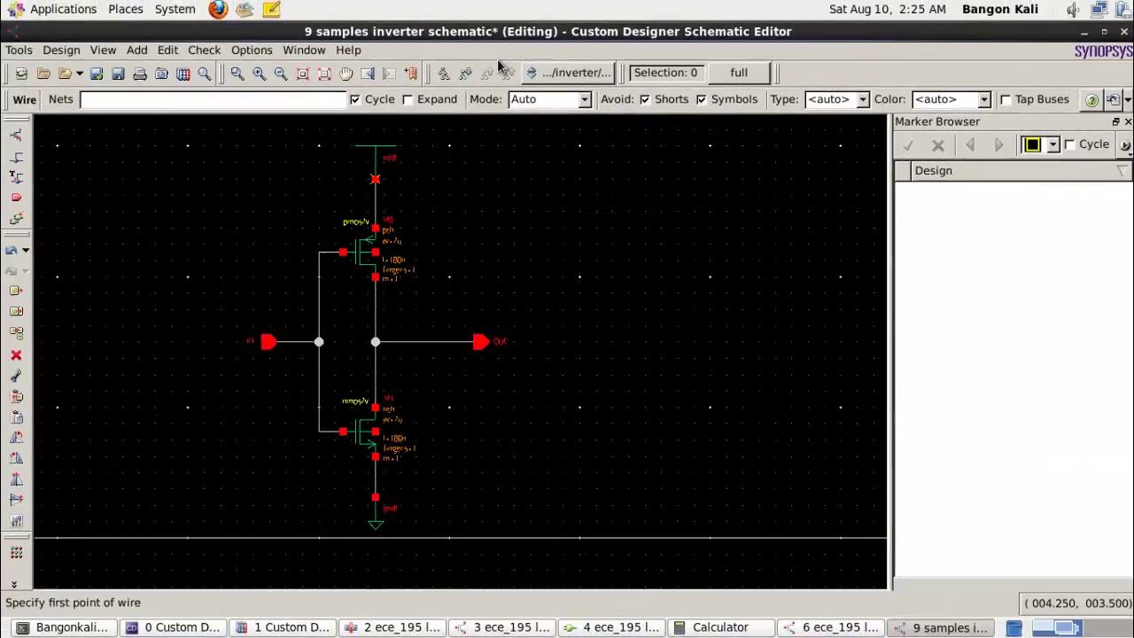
pyautogui.press('f')
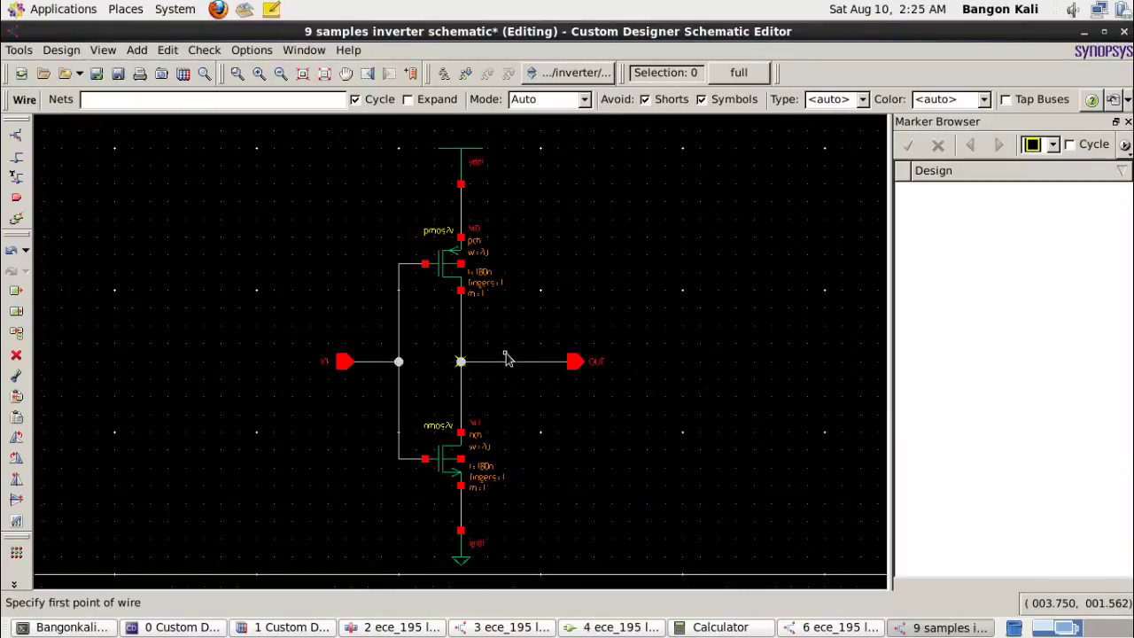
pyautogui.click(459, 264)
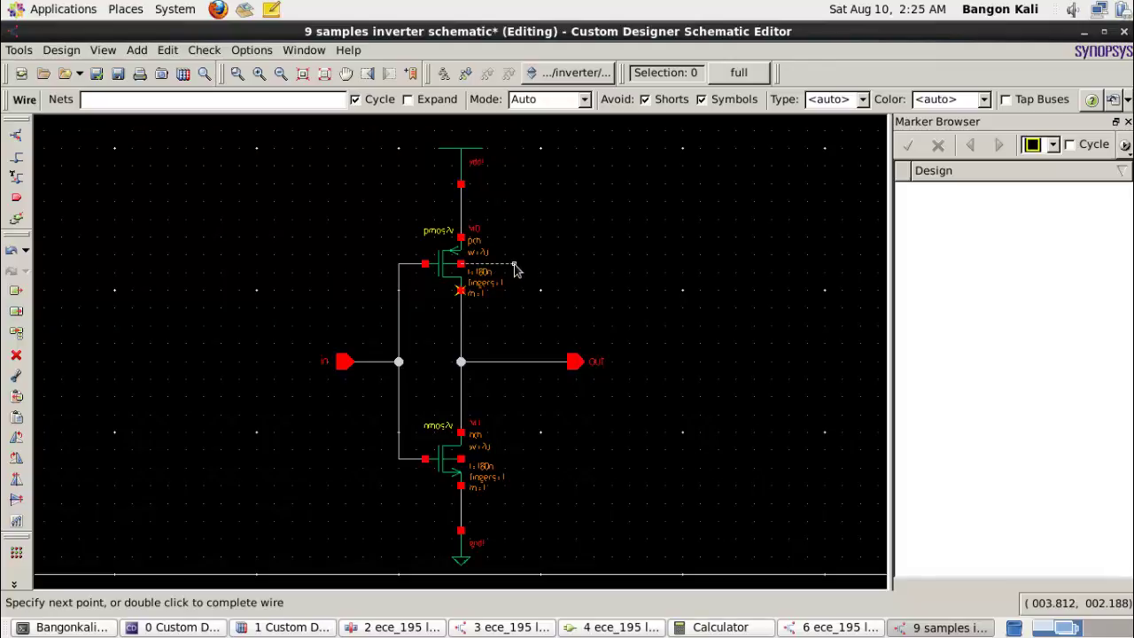
pyautogui.click(462, 210)
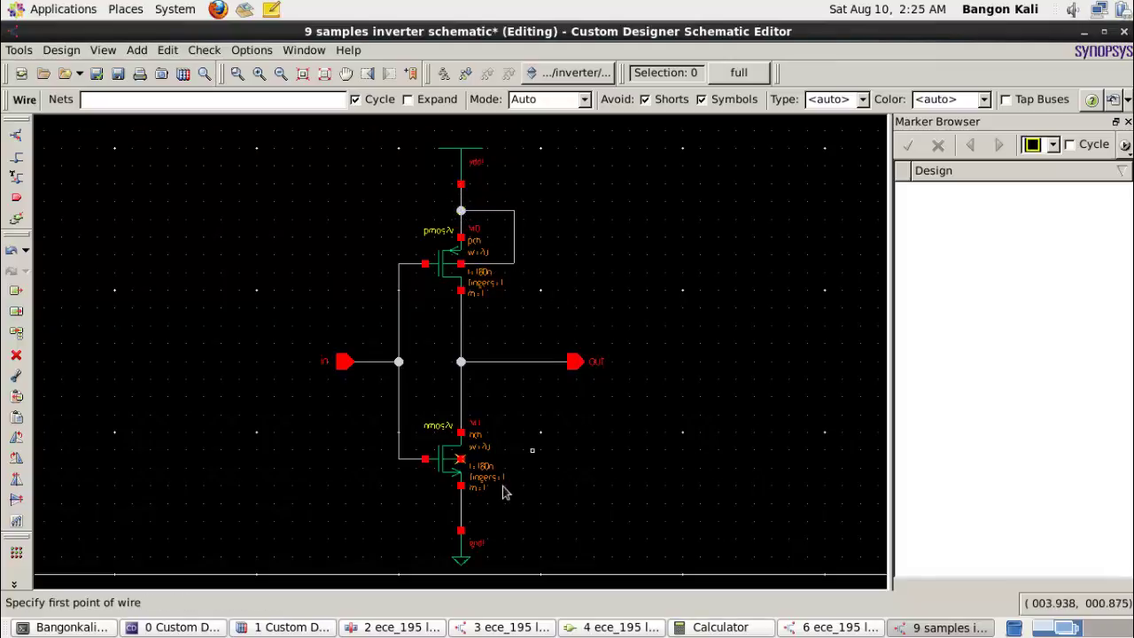
pyautogui.click(460, 459)
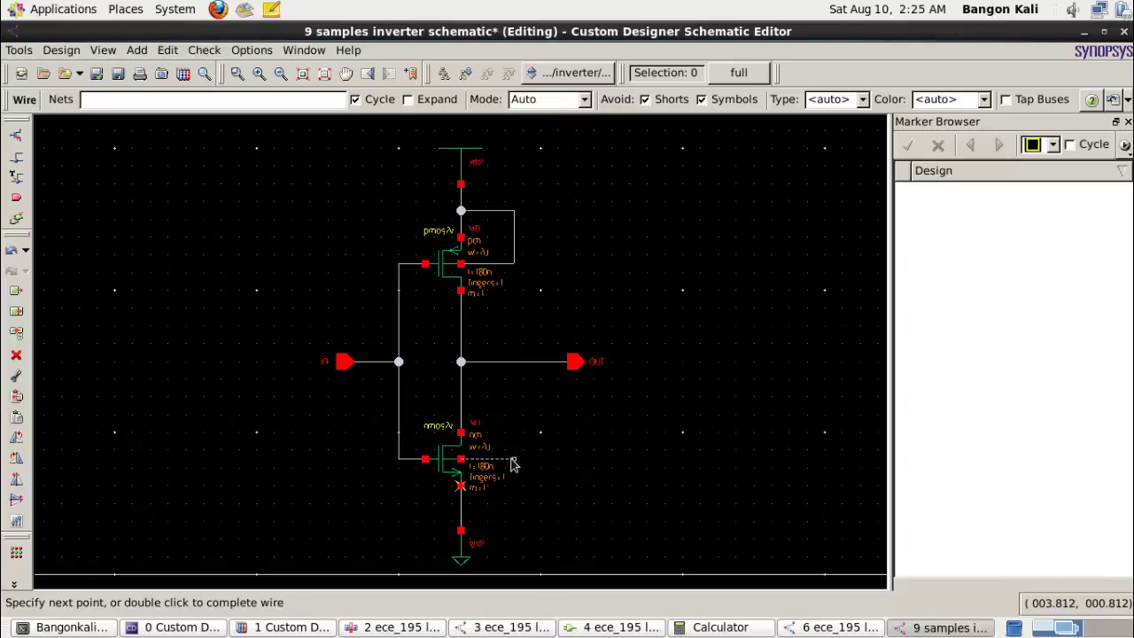
pyautogui.click(513, 460)
pyautogui.doubleClick(460, 512)
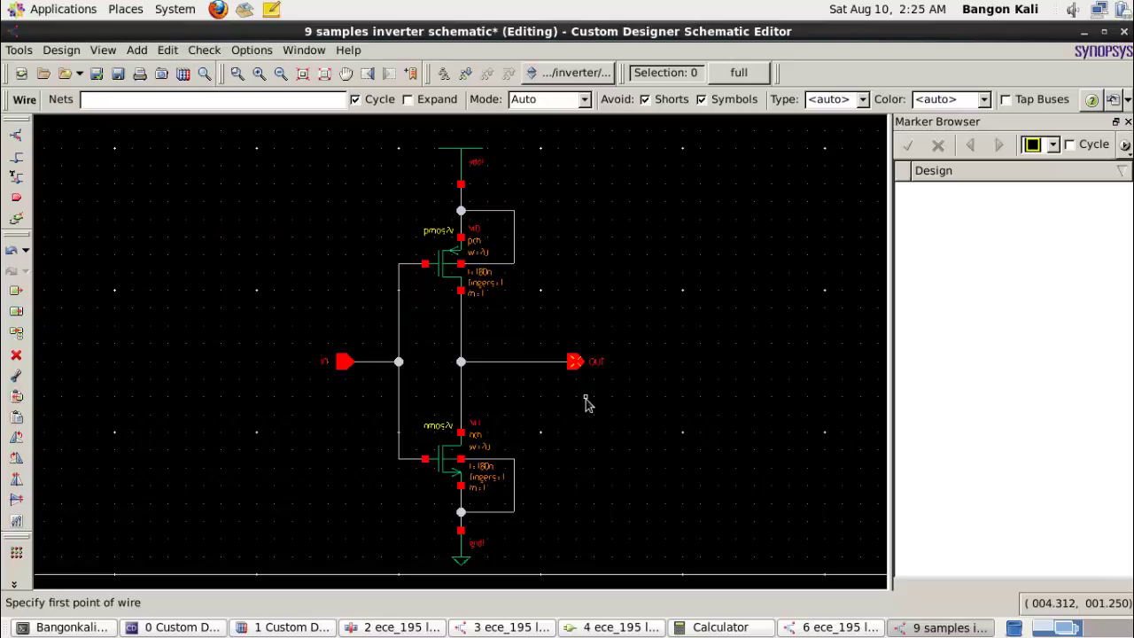
pyautogui.press('Escape')
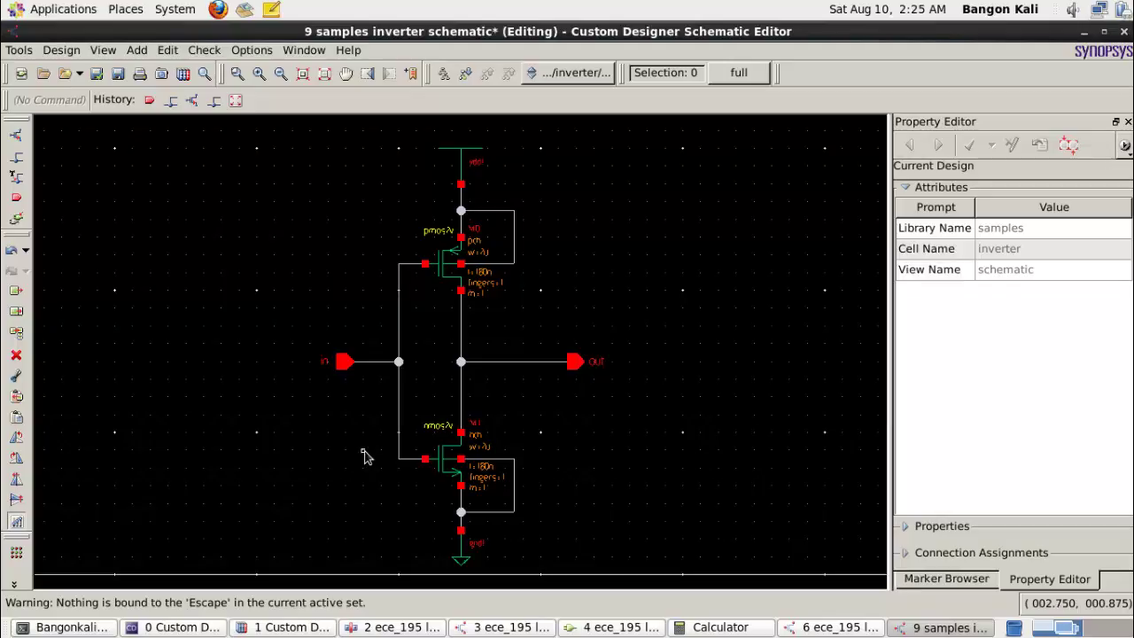
# Select the PMOS transistor and show its parameters in the Property Editor with the attributes collapsed.
pyautogui.click(448, 267)
pyautogui.press('q')
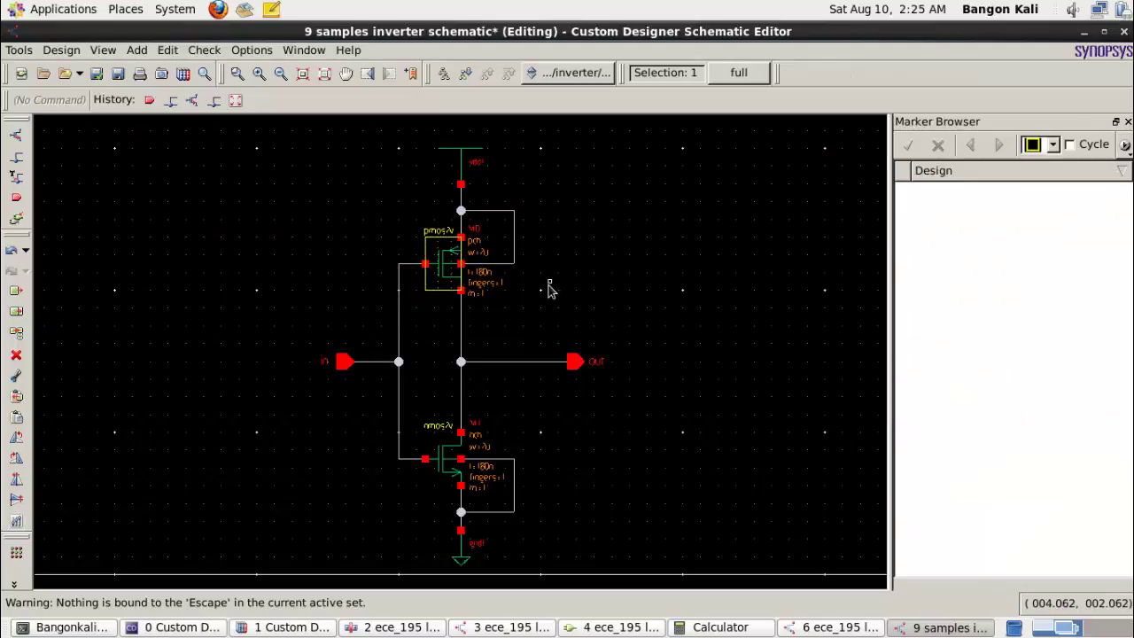
pyautogui.press('q')
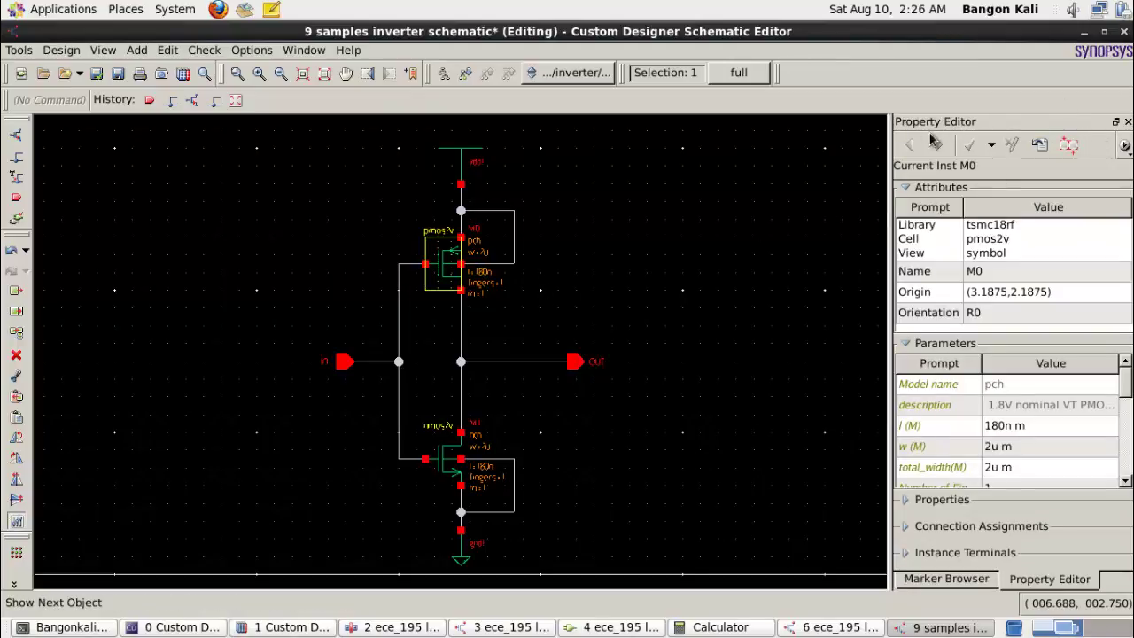
pyautogui.click(905, 189)
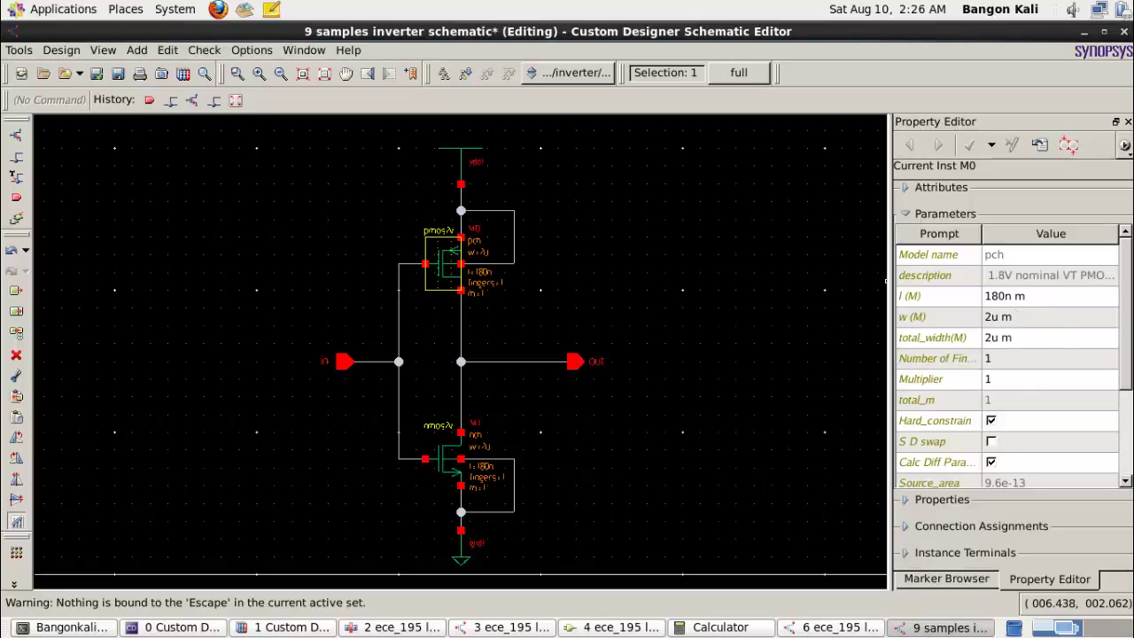
# Open the Calculator and compute 0.18 times 2, multiplied by 3.
pyautogui.click(43, 12)
pyautogui.moveTo(50, 32)
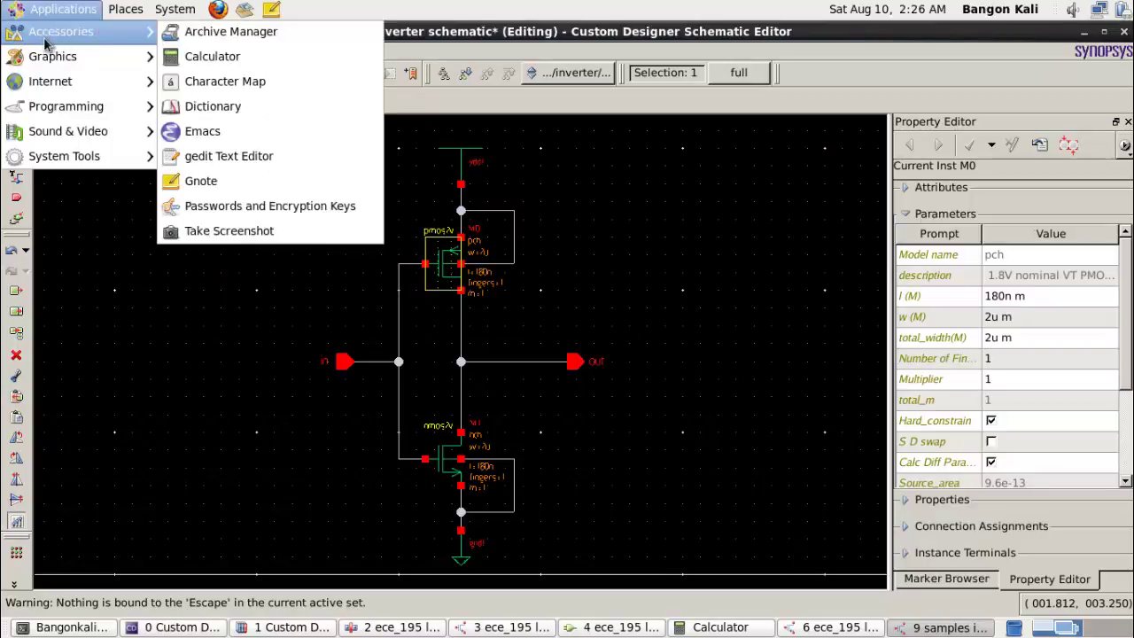
pyautogui.click(263, 56)
pyautogui.moveTo(84, 37); pyautogui.dragTo(214, 144)
pyautogui.write('18*2')
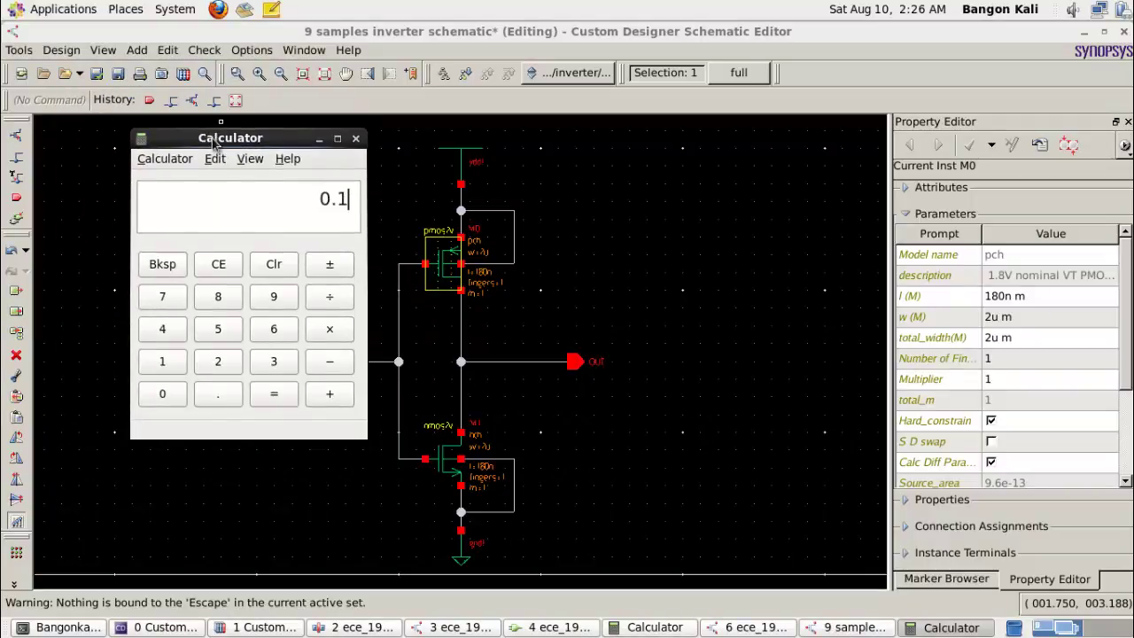
pyautogui.press('Return')
pyautogui.write('*3')
pyautogui.press('Return')
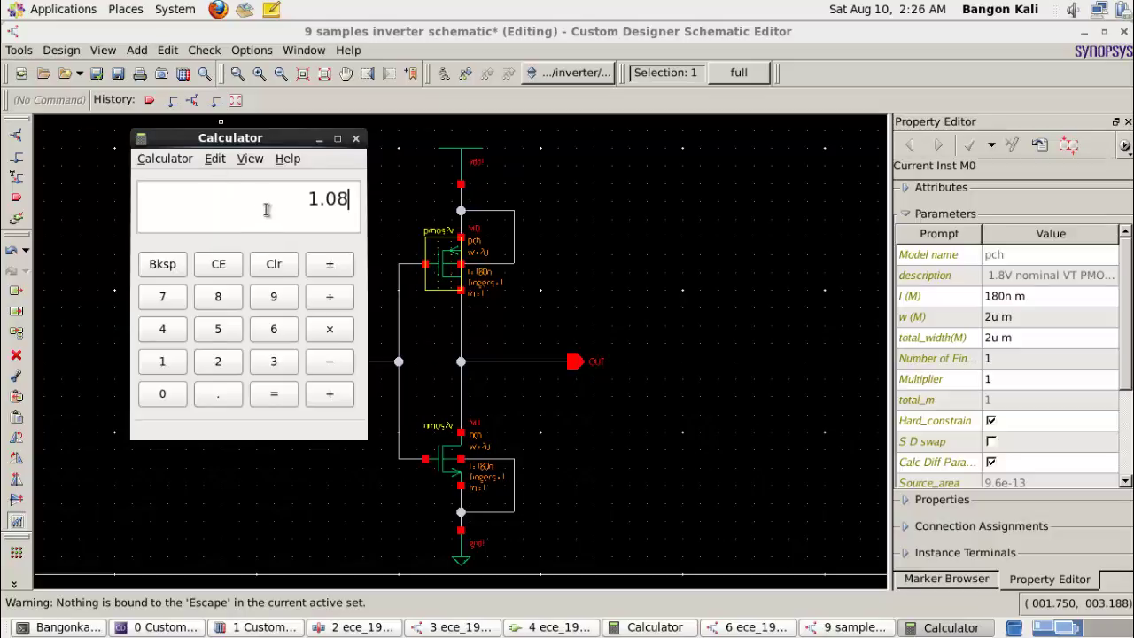
# Copy the Calculator result and set the PMOS transistor's width w to 1.08u in the schematic's Property Editor.
pyautogui.click(214, 158)
pyautogui.click(235, 177)
pyautogui.click(1032, 318)
pyautogui.write('1.08')
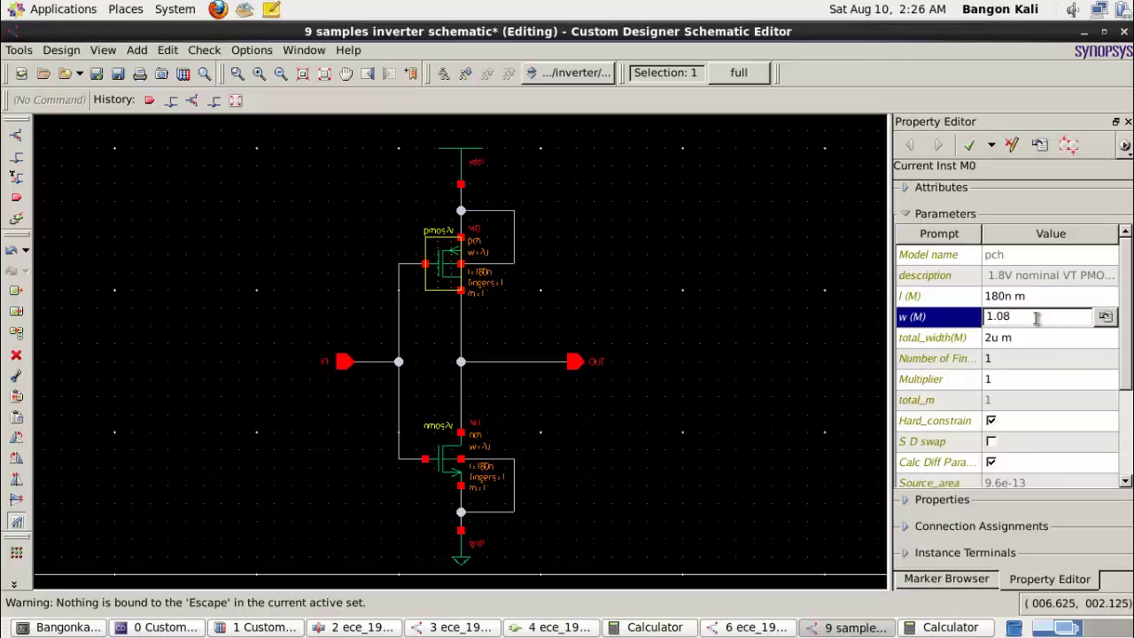
pyautogui.write('u')
pyautogui.press('Return')
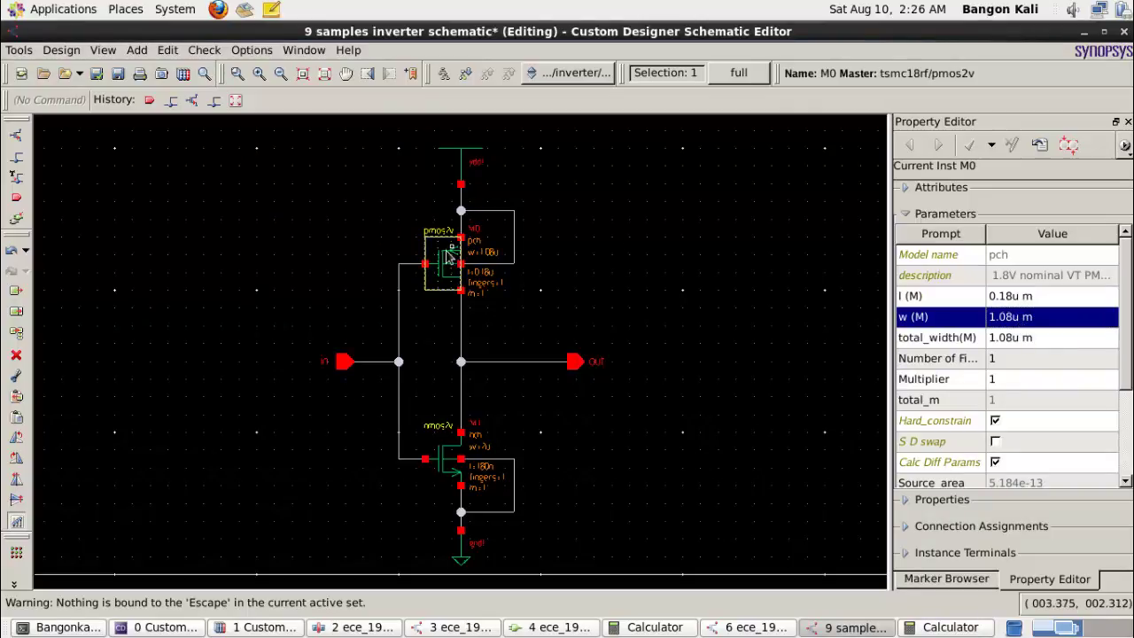
# Select the NMOS transistor, compute 0.18 times 2 in the Calculator and copy the result.
pyautogui.click(445, 461)
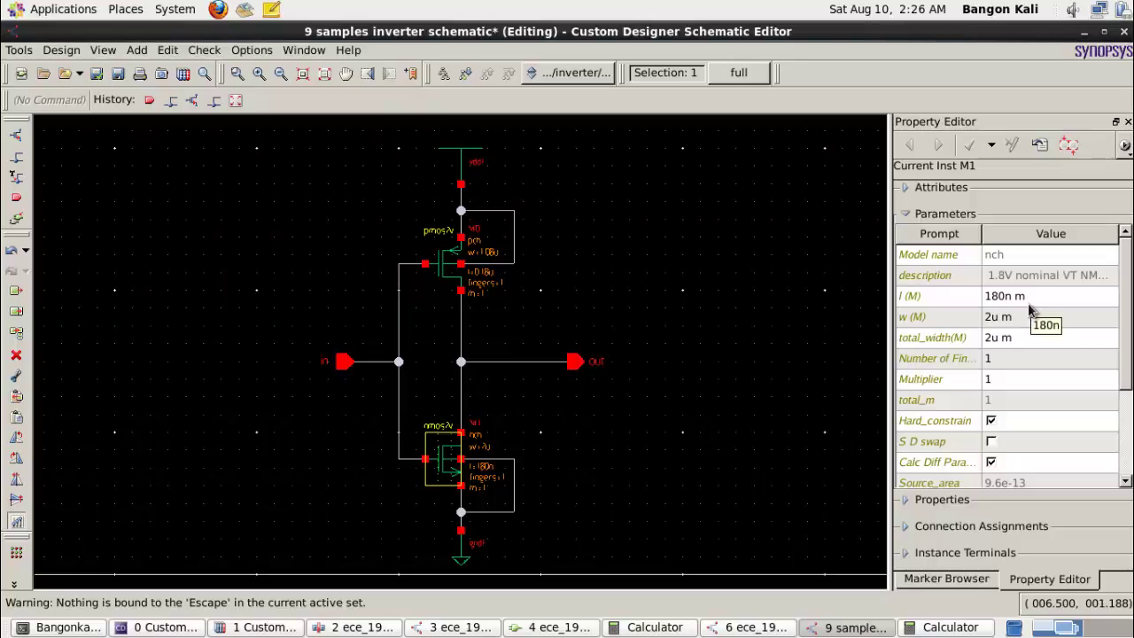
pyautogui.click(946, 627)
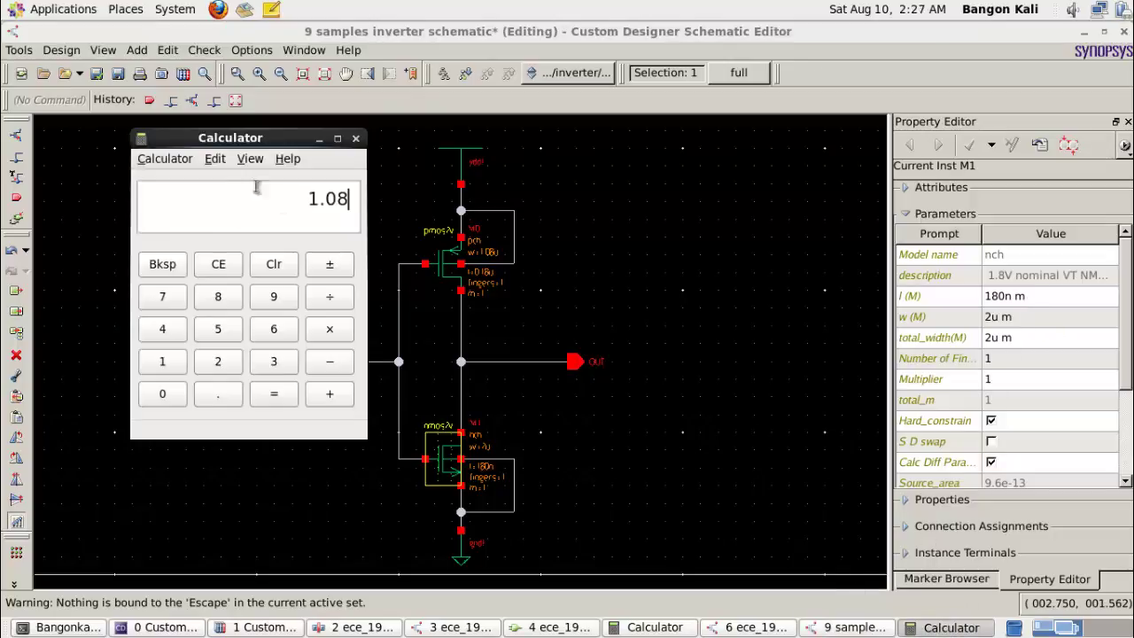
pyautogui.click(218, 266)
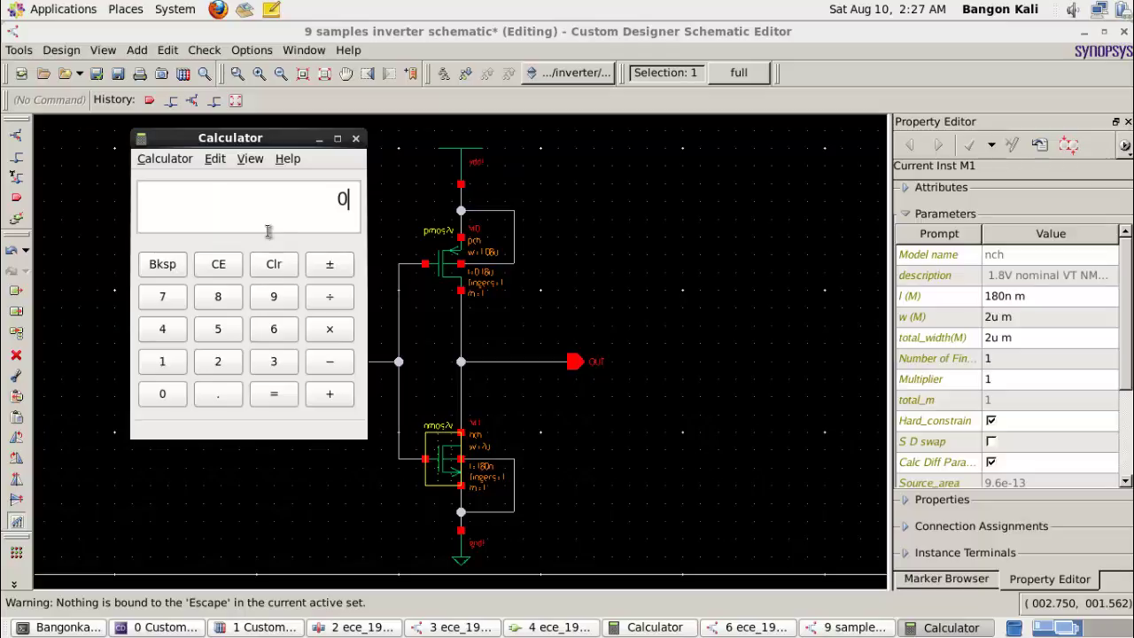
pyautogui.write('.18')
pyautogui.write('*2')
pyautogui.press('Return')
pyautogui.press('Home')
pyautogui.moveTo(354, 204); pyautogui.dragTo(363, 210)
pyautogui.hotkey('ctrl', 'c')
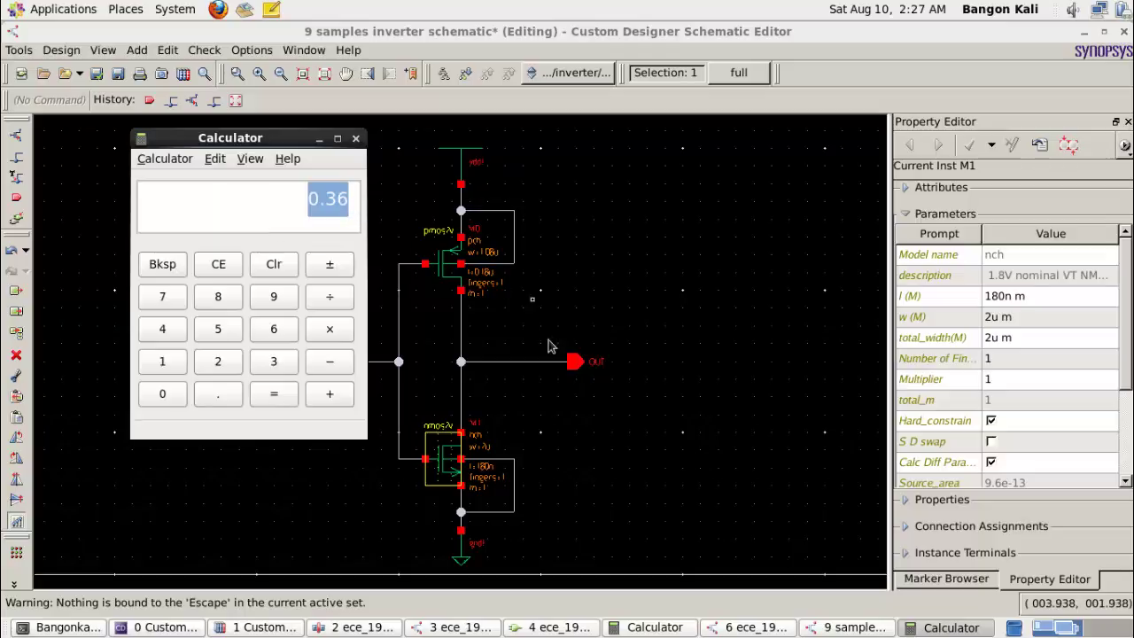
# Set the NMOS transistor's width w to 0.36u in the schematic's Property Editor.
pyautogui.click(1032, 316)
pyautogui.hotkey('ctrl', 'v')
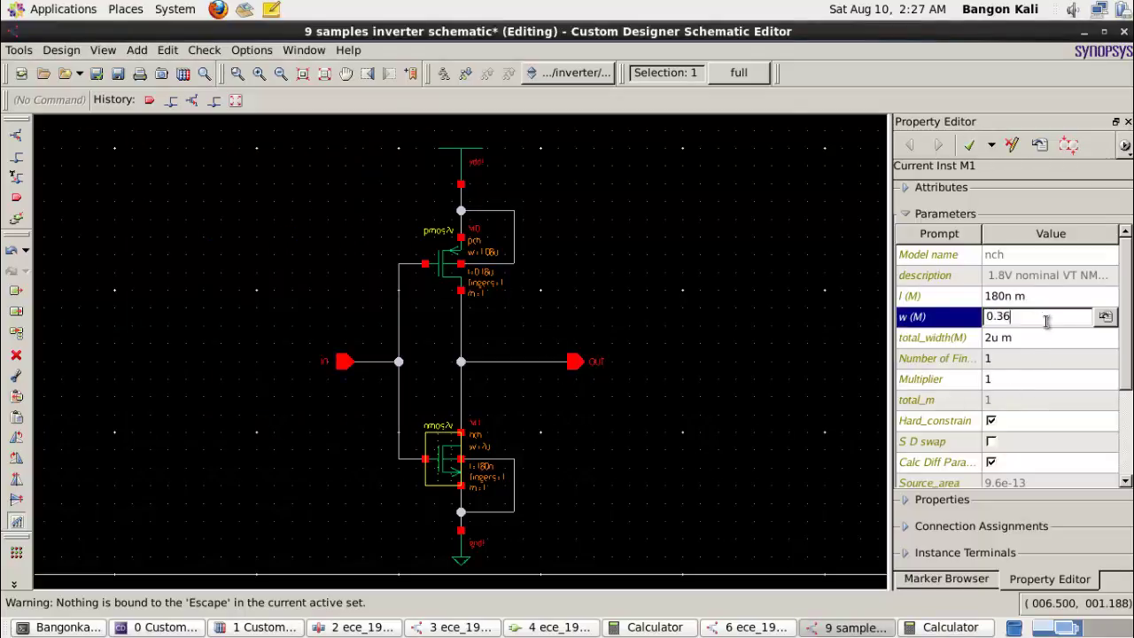
pyautogui.press('Return')
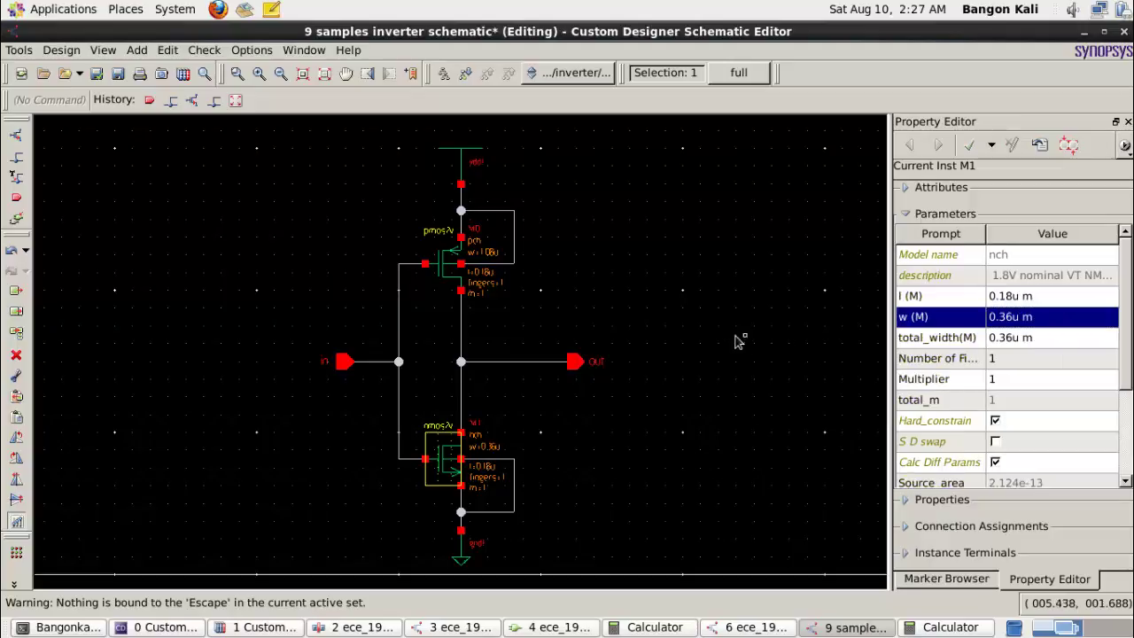
# Deselect the transistor, then check and save the inverter schematic.
pyautogui.click(689, 329)
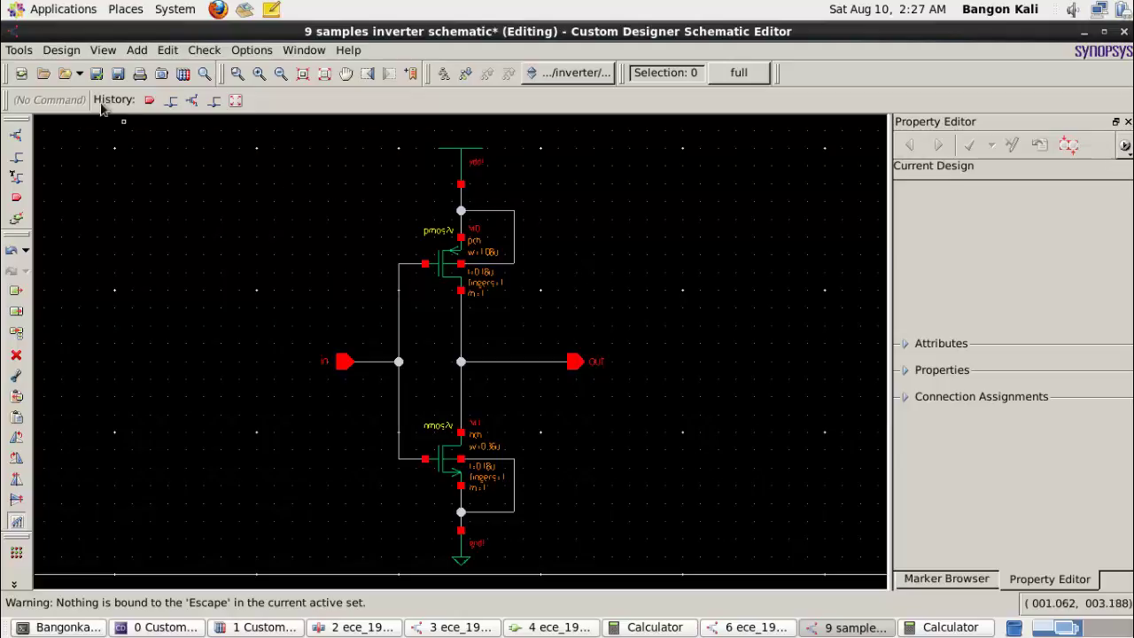
pyautogui.click(97, 73)
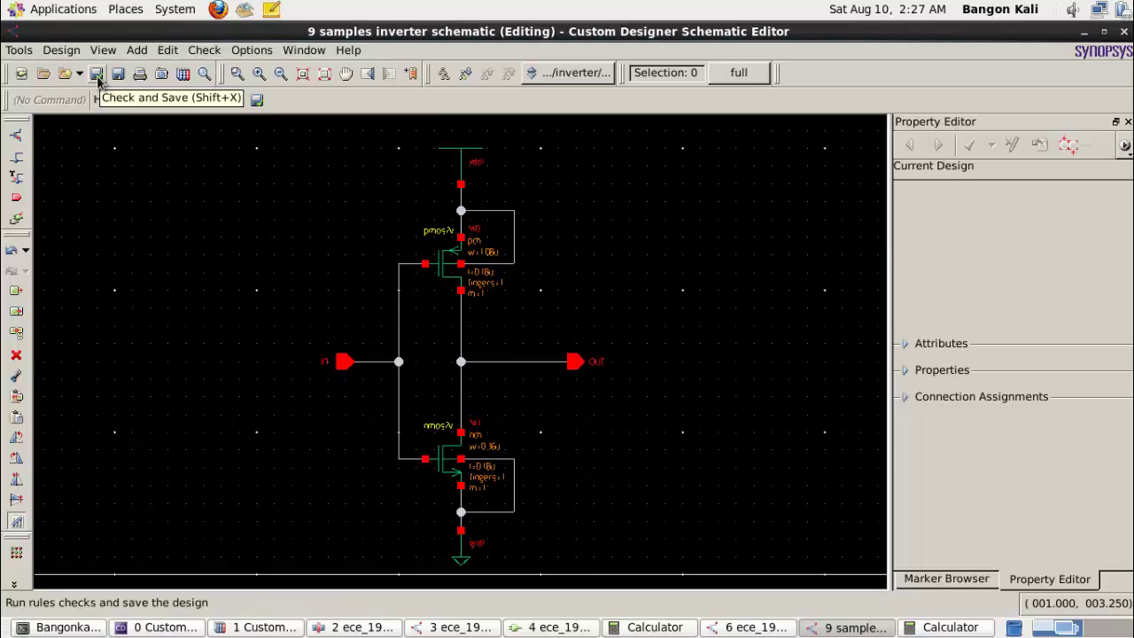
pyautogui.press('Escape')
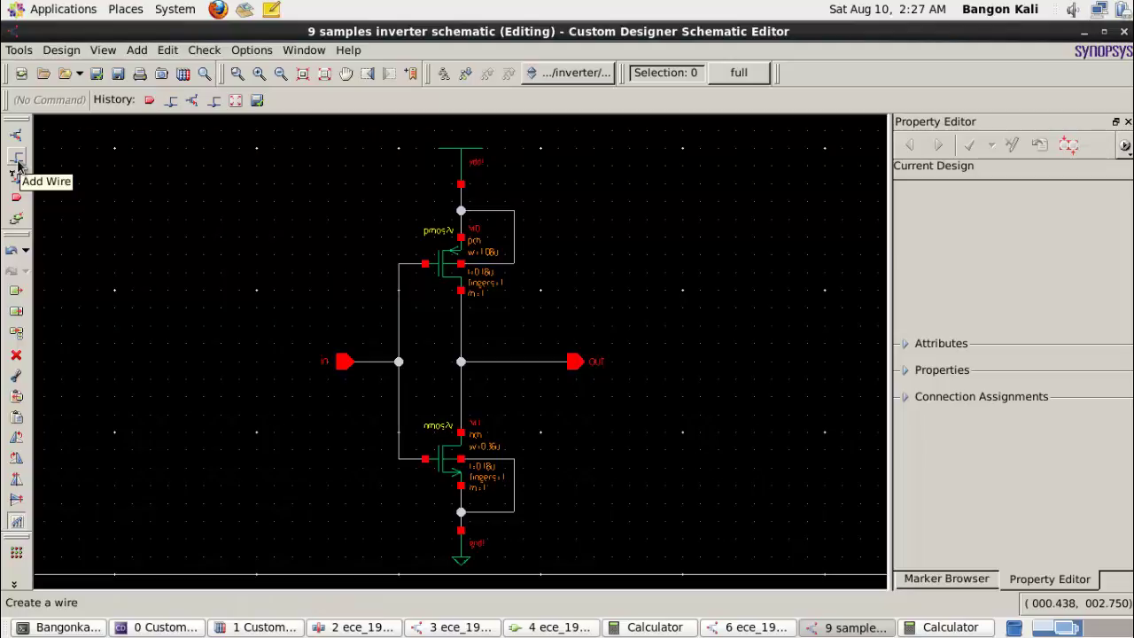
pyautogui.press('Escape')
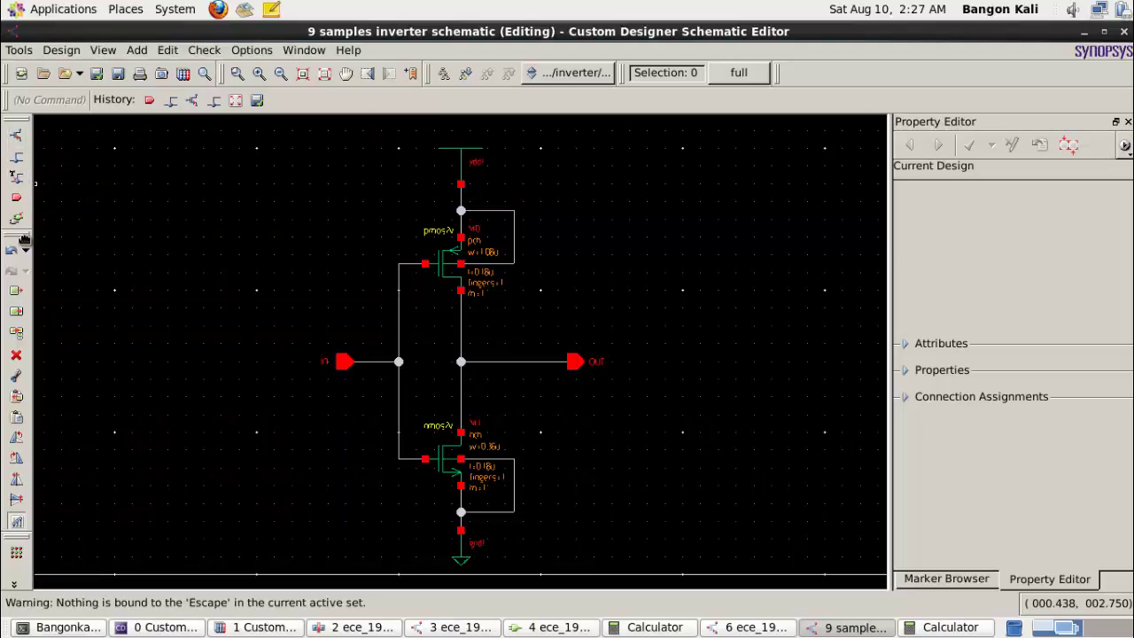
# Delete the vertical segment of the PMOS bulk wire, then check and save the schematic.
pyautogui.click(514, 246)
pyautogui.press('Delete')
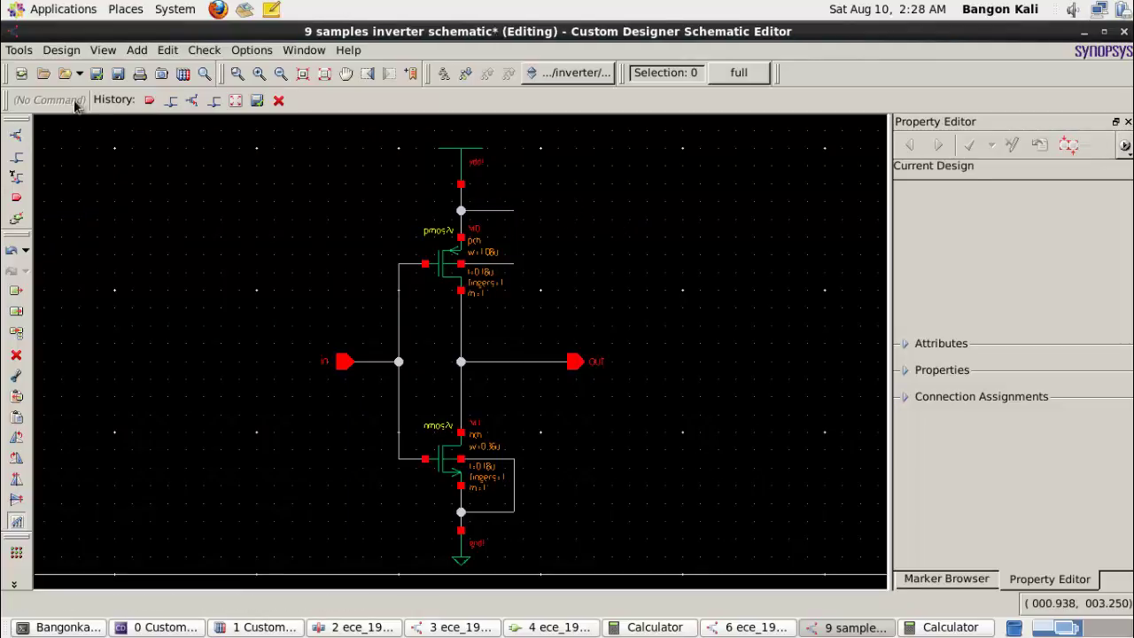
pyautogui.click(96, 74)
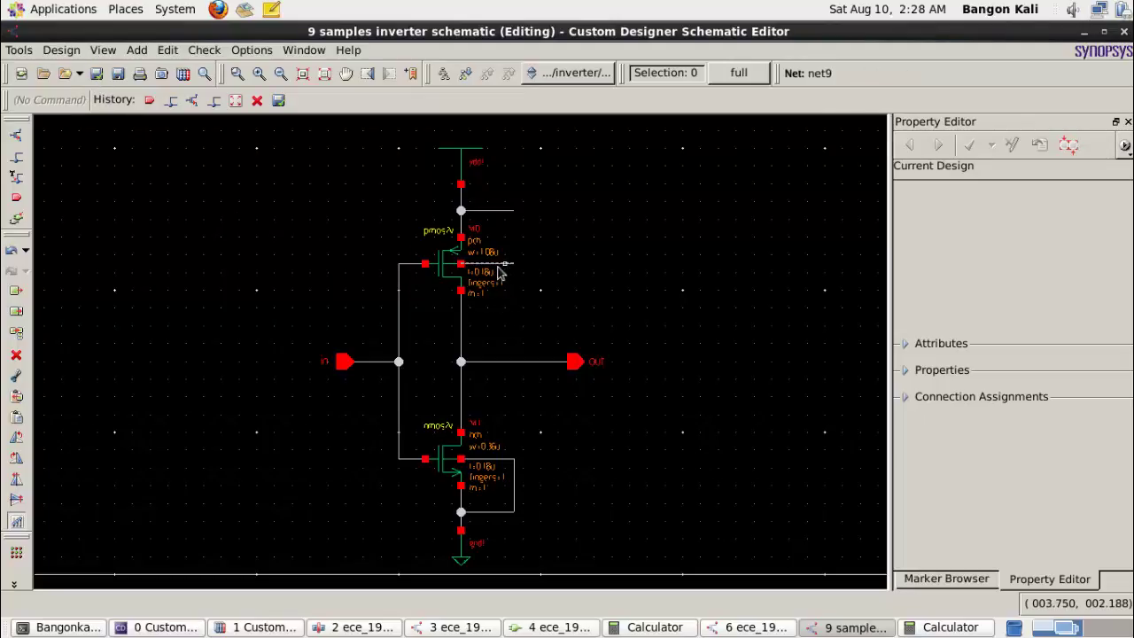
# Examine the schematic check report in the Custom Designer Console and return to the schematic.
pyautogui.scroll(3, 476, 202)
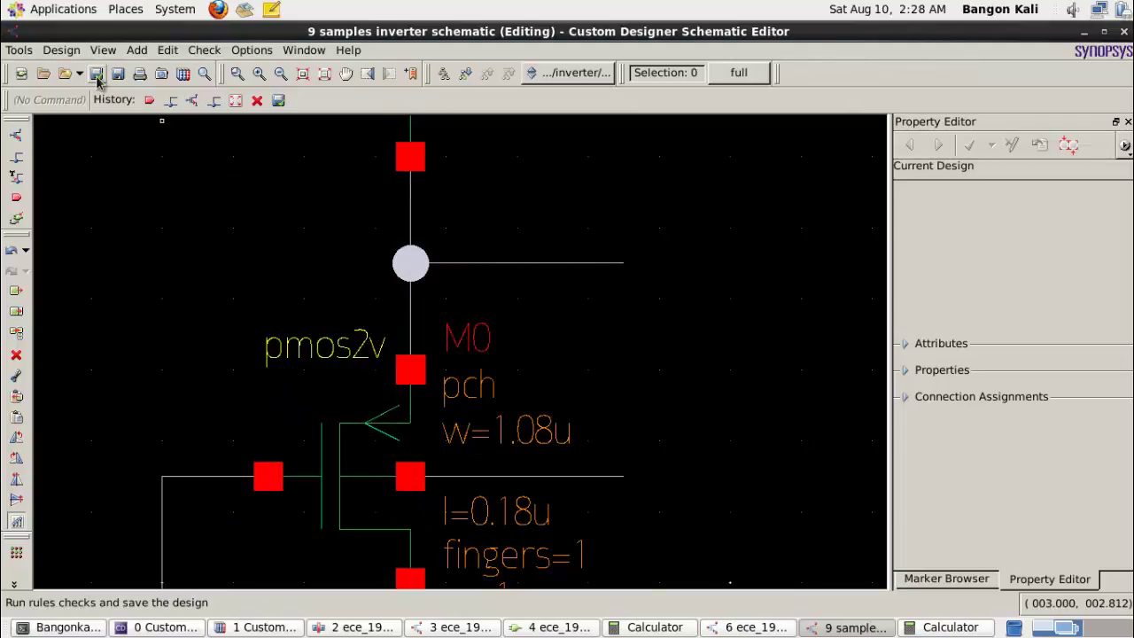
pyautogui.click(164, 627)
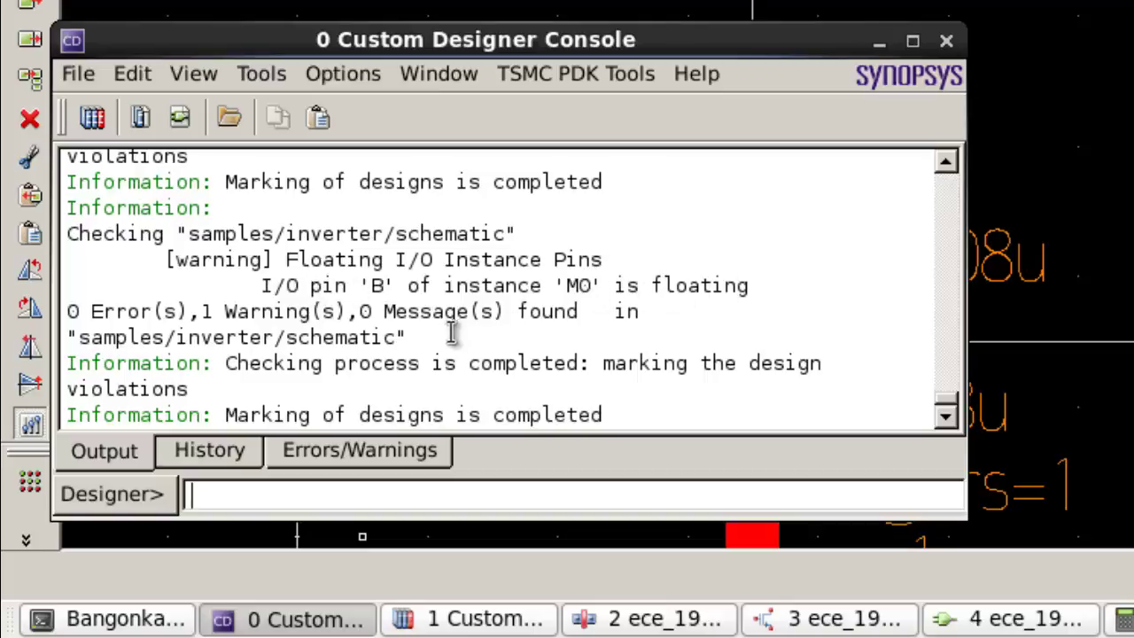
pyautogui.moveTo(217, 314); pyautogui.dragTo(369, 315)
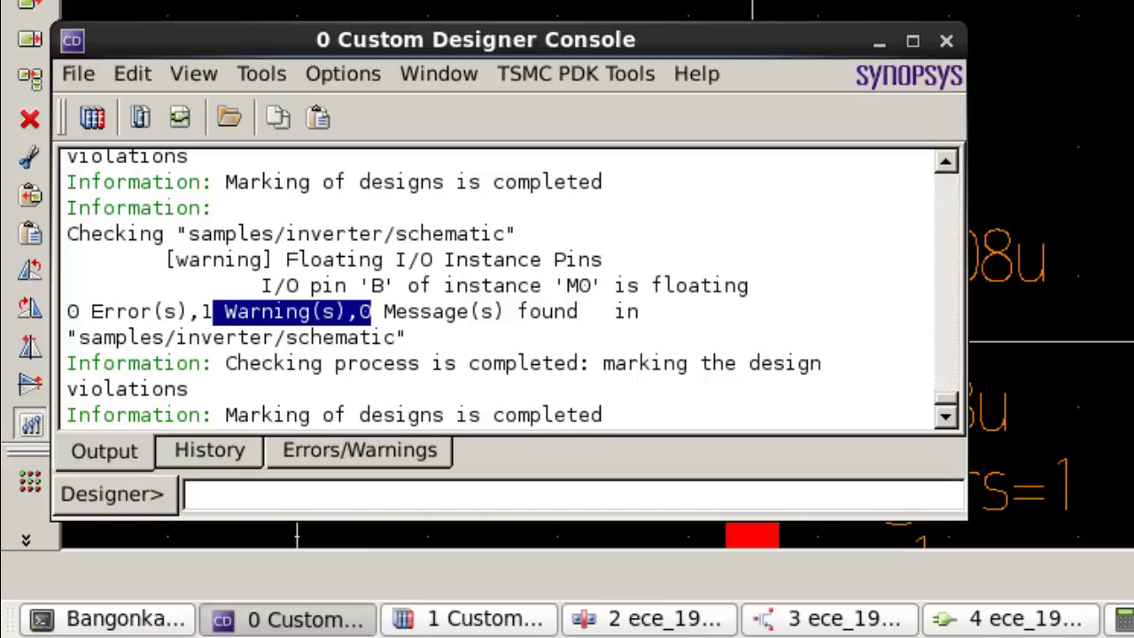
pyautogui.hotkey('alt', 'Tab')
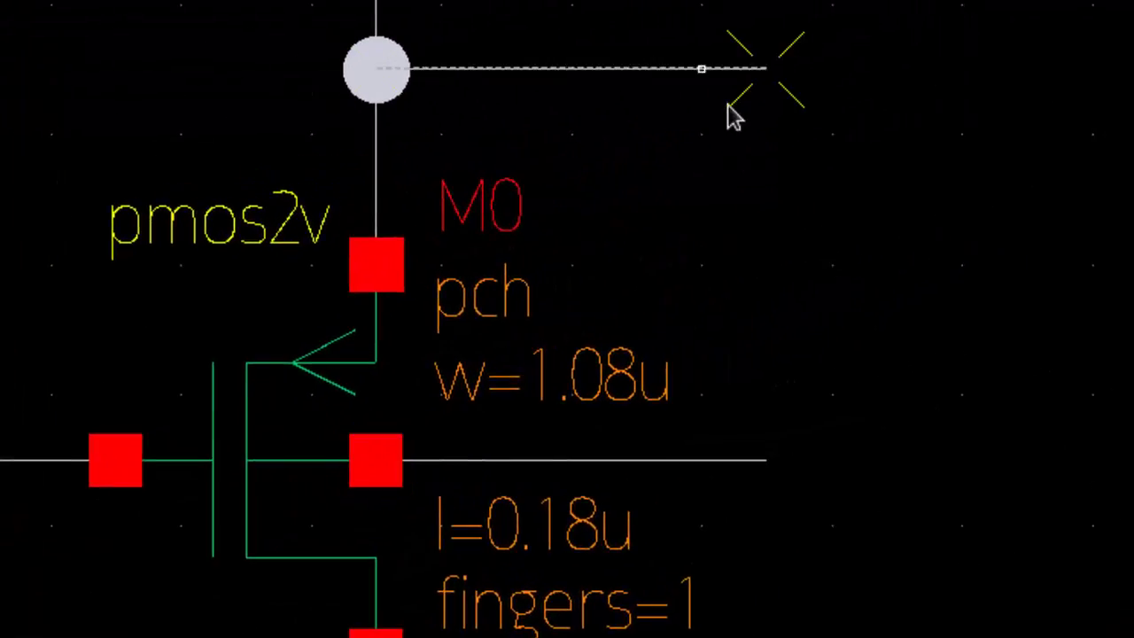
# Redraw the vertical wire joining the vdd branch to the PMOS bulk wire and finish wiring.
pyautogui.click(765, 71)
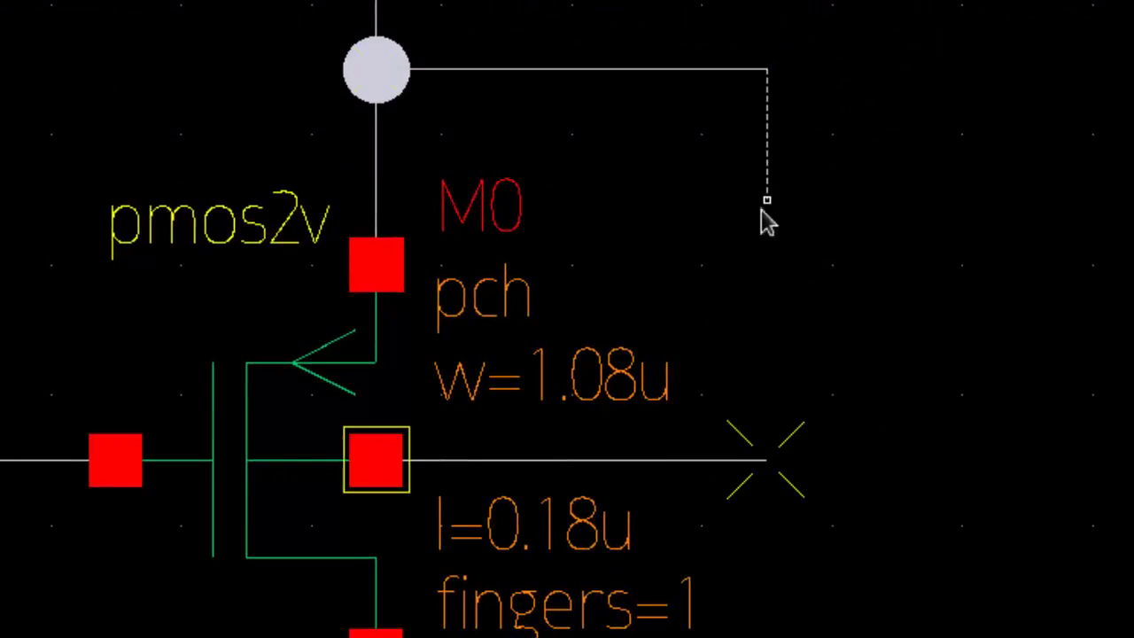
pyautogui.click(766, 460)
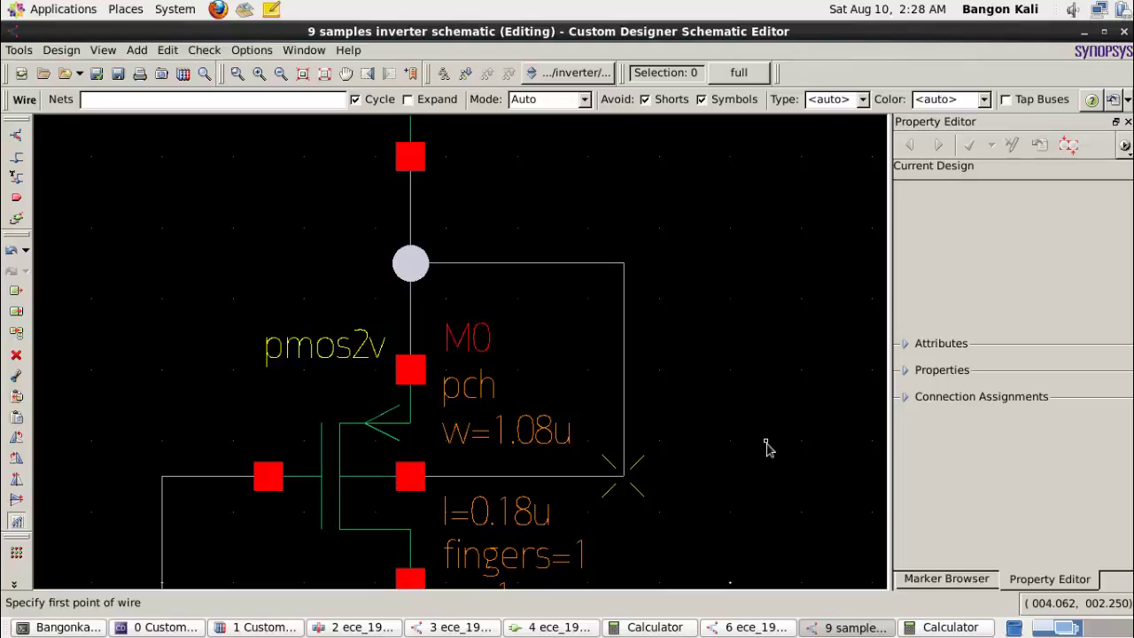
pyautogui.press('f')
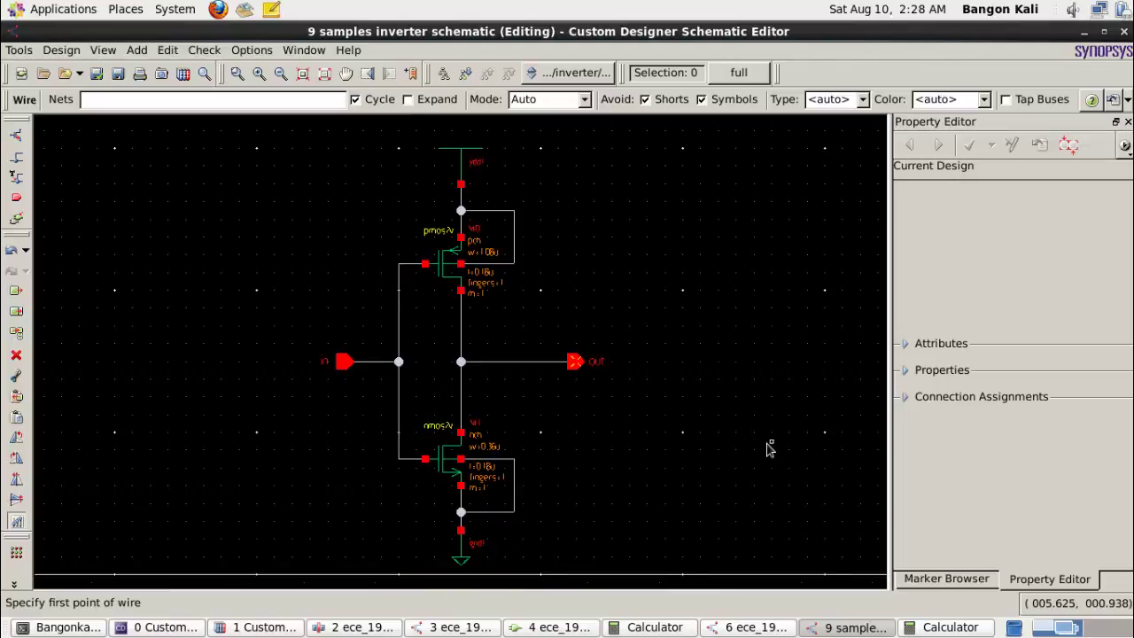
pyautogui.press('Escape')
pyautogui.press('Escape')
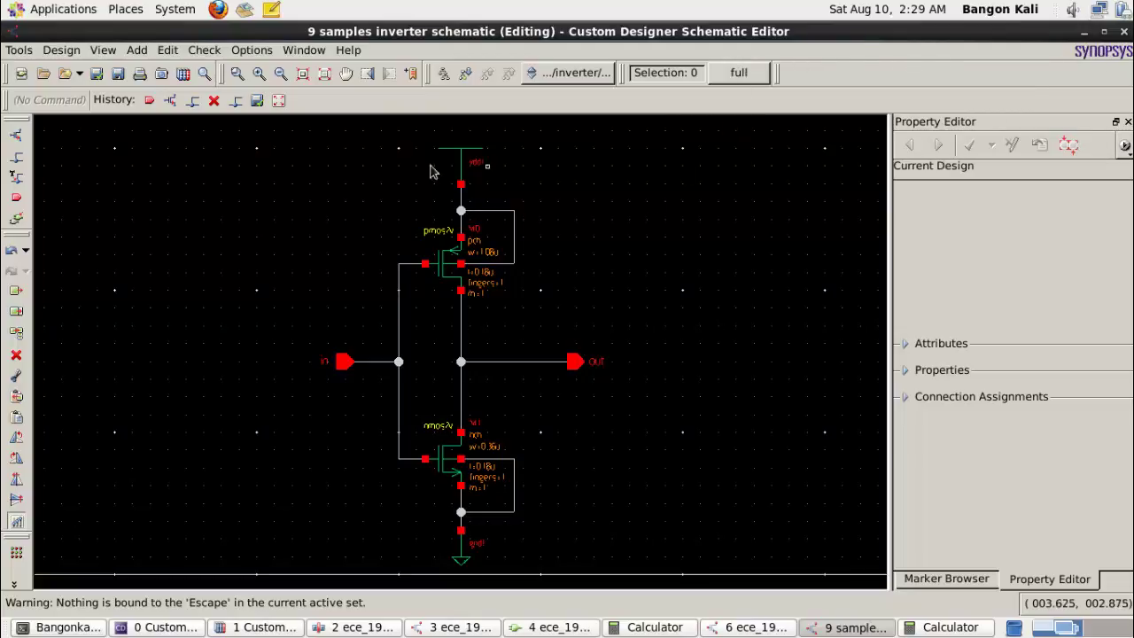
# Generate a symbol cellview for the samples inverter from its schematic and maximize the Symbol Editor window.
pyautogui.click(70, 52)
pyautogui.moveTo(163, 305)
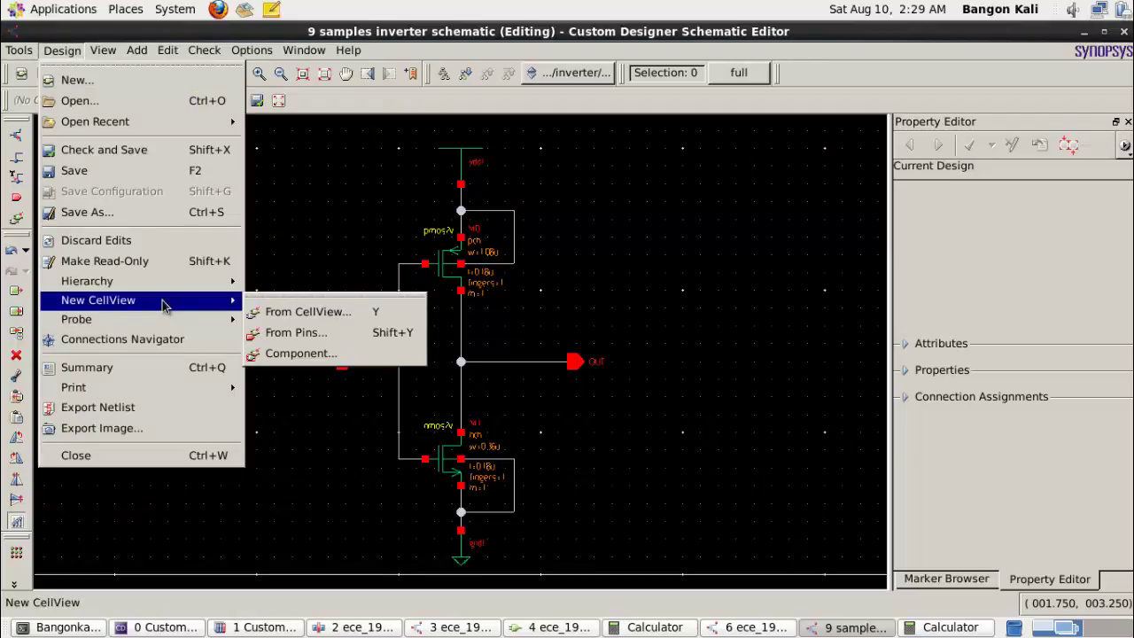
pyautogui.click(376, 314)
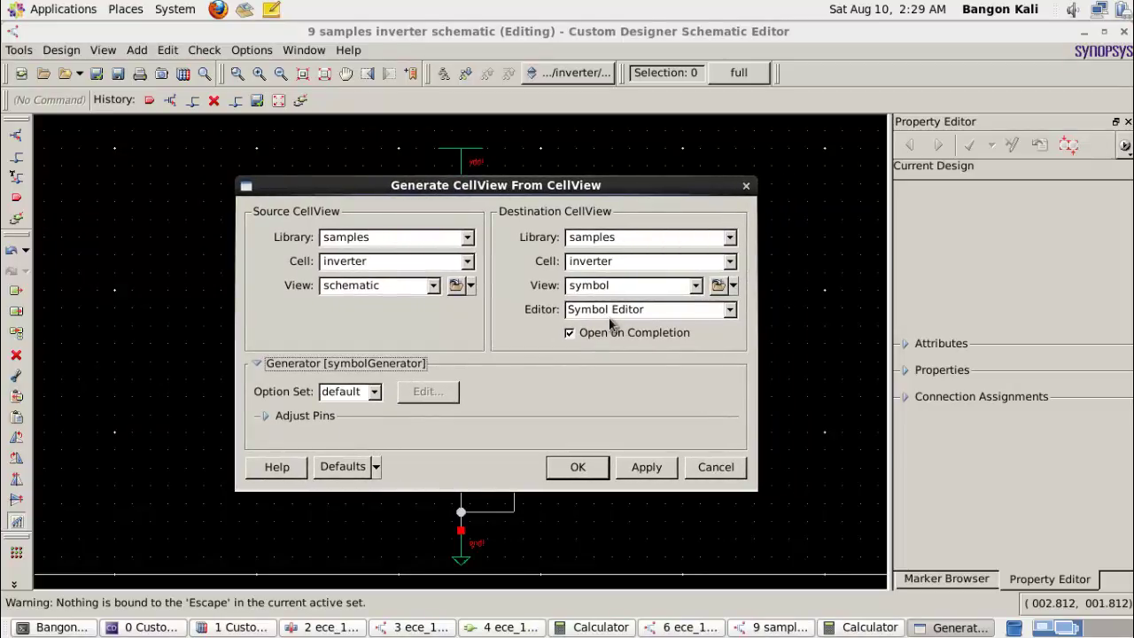
pyautogui.click(577, 466)
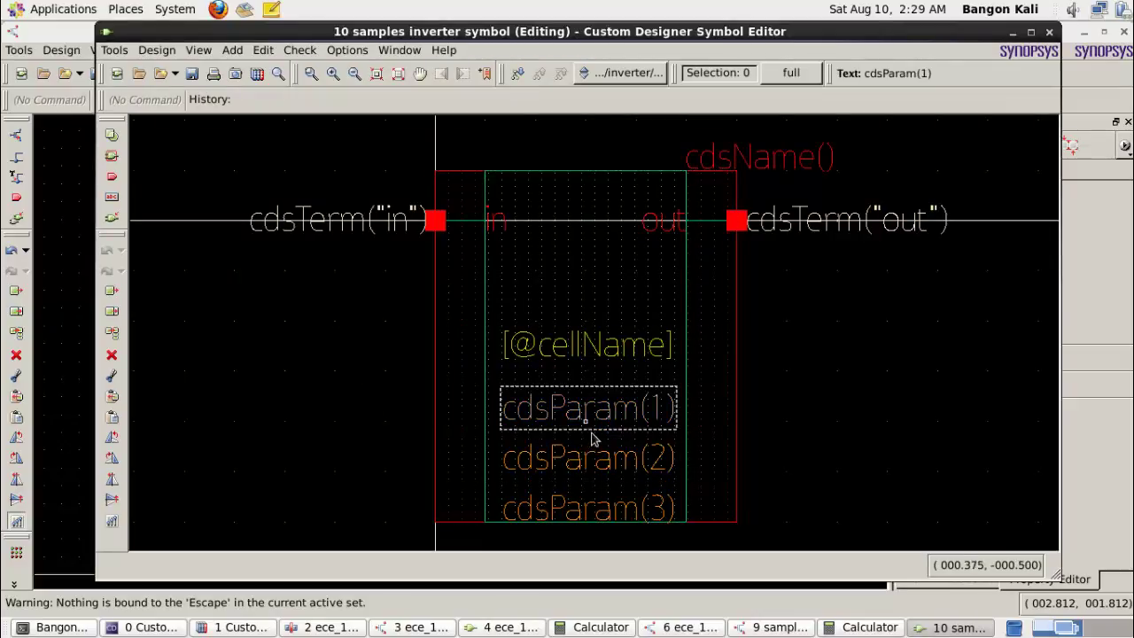
pyautogui.doubleClick(576, 31)
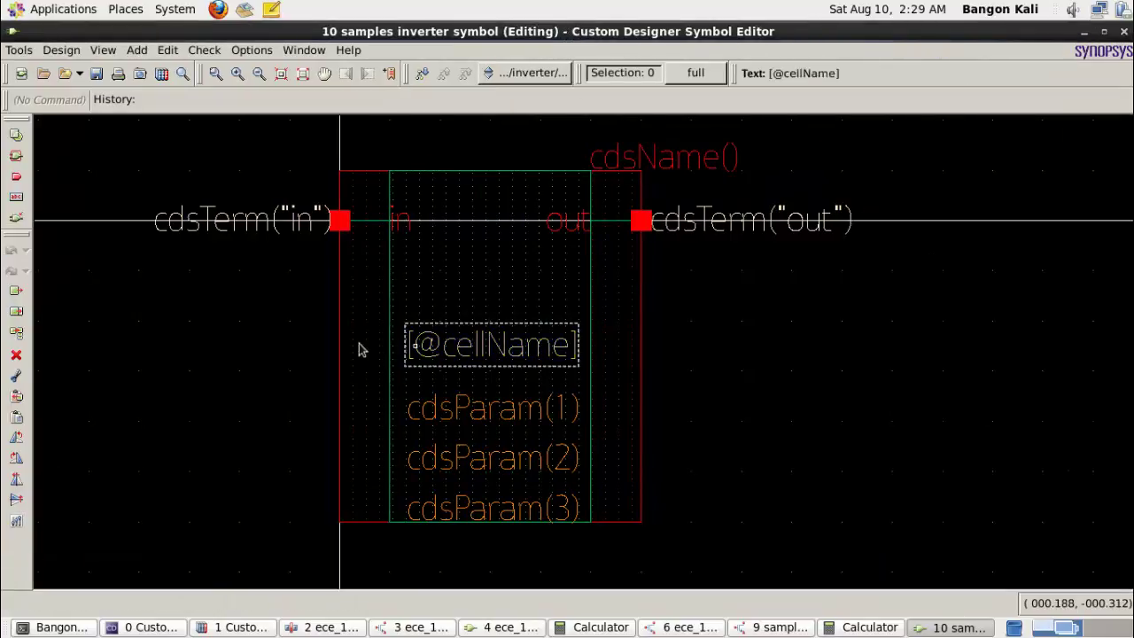
# Delete the cellName label, the three cdsParam labels and both cdsTerm pin labels from the inverter symbol.
pyautogui.scroll(-2, 355, 348)
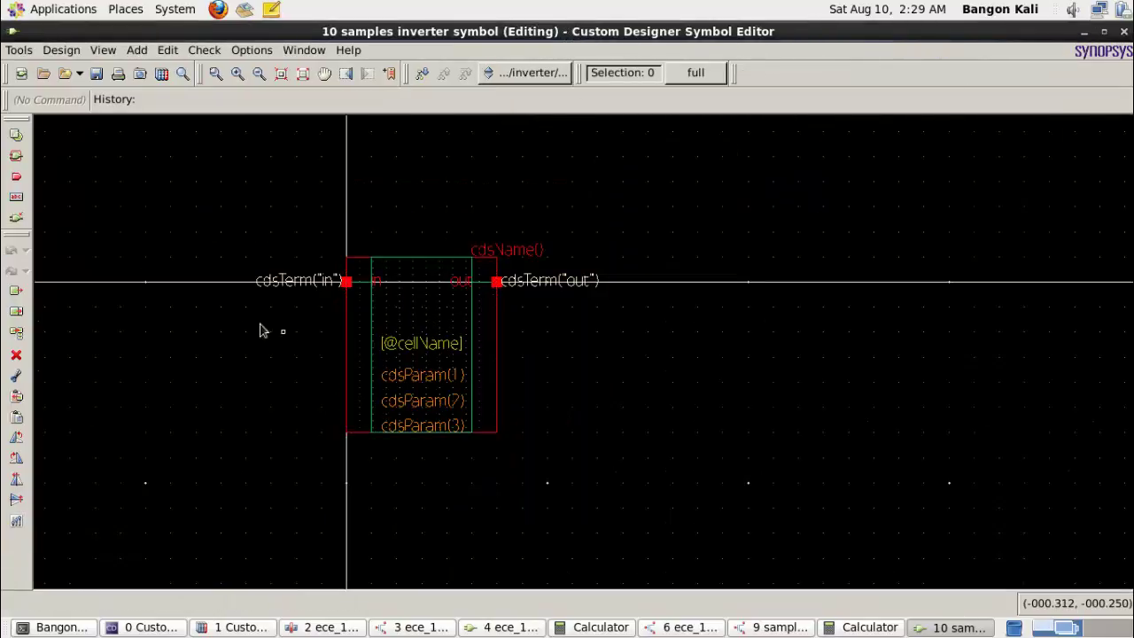
pyautogui.moveTo(257, 320); pyautogui.dragTo(576, 493)
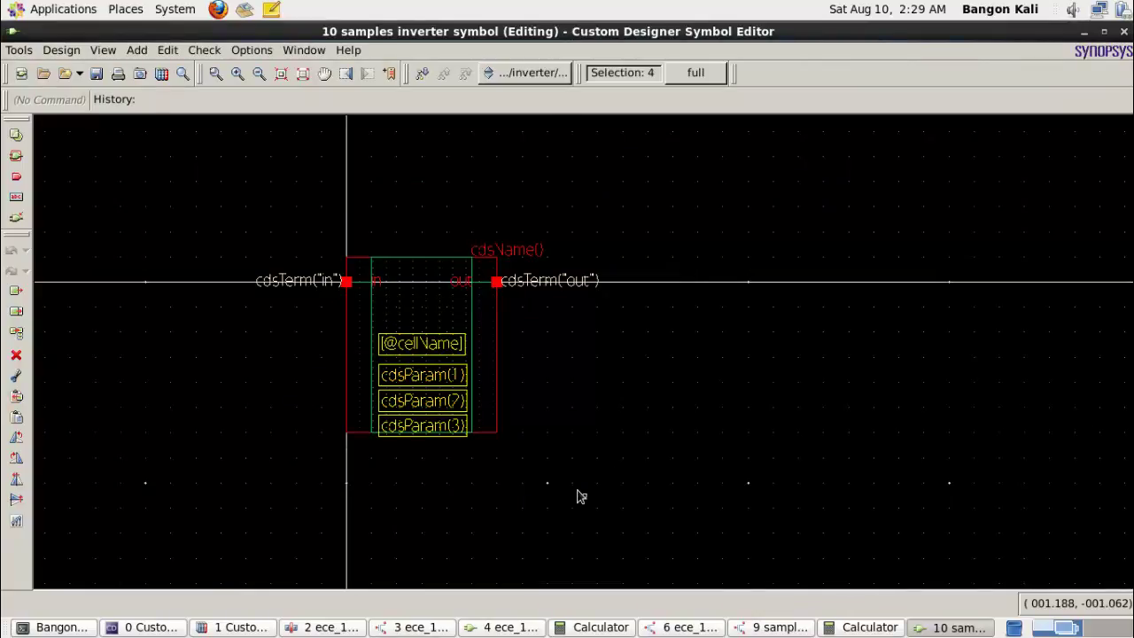
pyautogui.press('Delete')
pyautogui.moveTo(710, 344); pyautogui.dragTo(499, 211)
pyautogui.press('Delete')
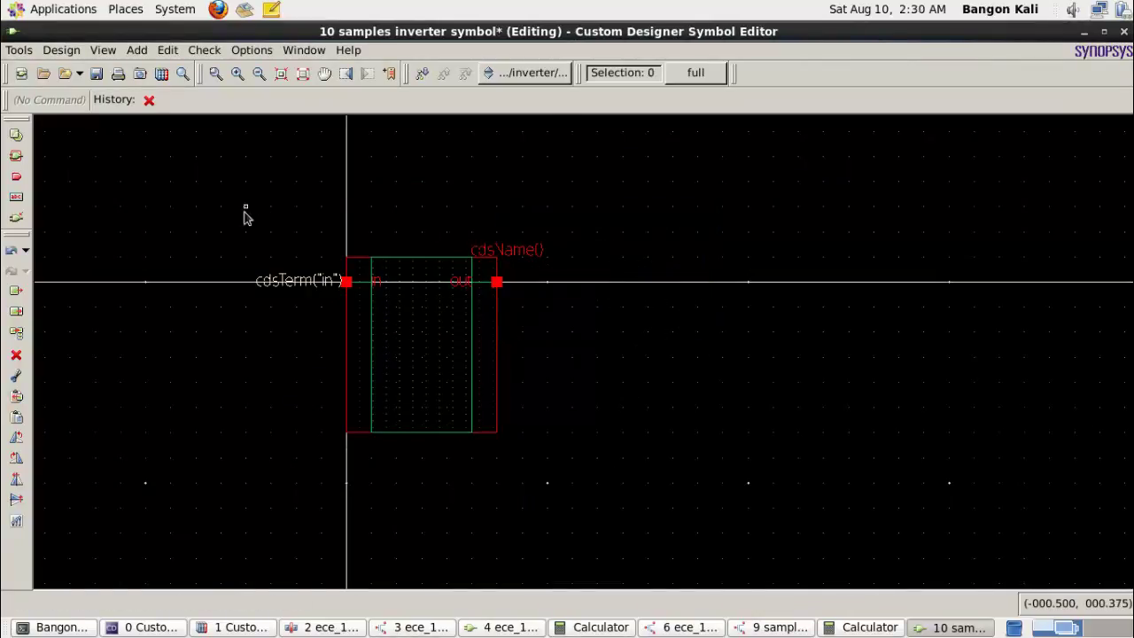
pyautogui.moveTo(246, 219); pyautogui.dragTo(346, 324)
pyautogui.press('Delete')
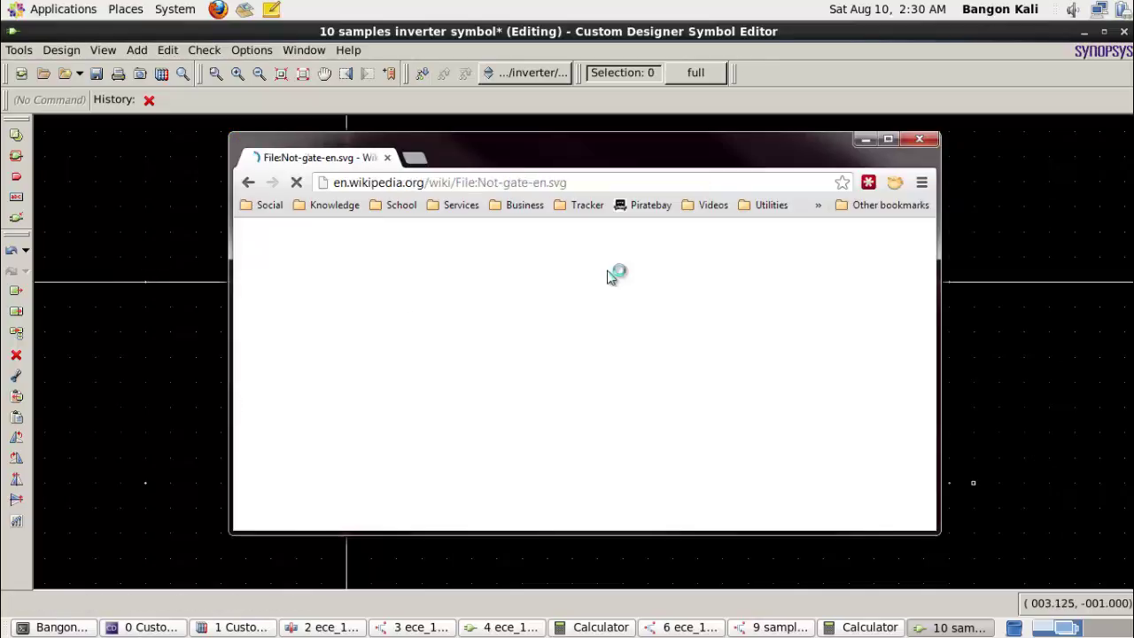
# Examine the NOT gate drawing on the Wikipedia page for Not-gate-en.svg in the browser and minimize the window.
pyautogui.scroll(-2, 737, 407)
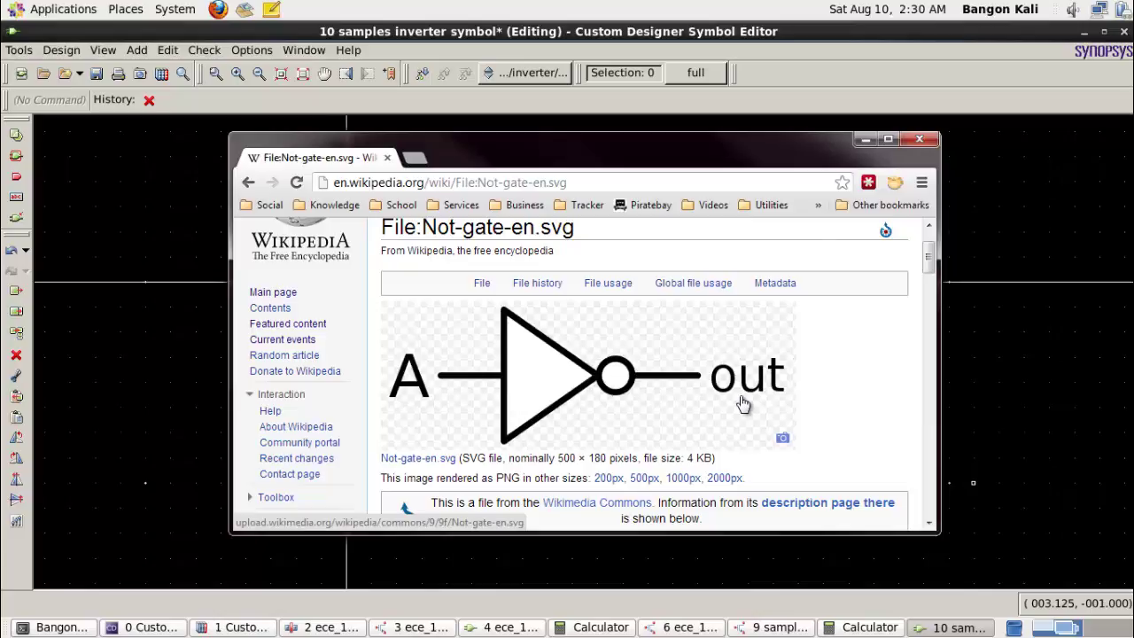
pyautogui.click(865, 143)
# Draw a flat guide rectangle to the right of the generated symbol and place a copy directly beneath it, sharing an edge.
pyautogui.press('r')
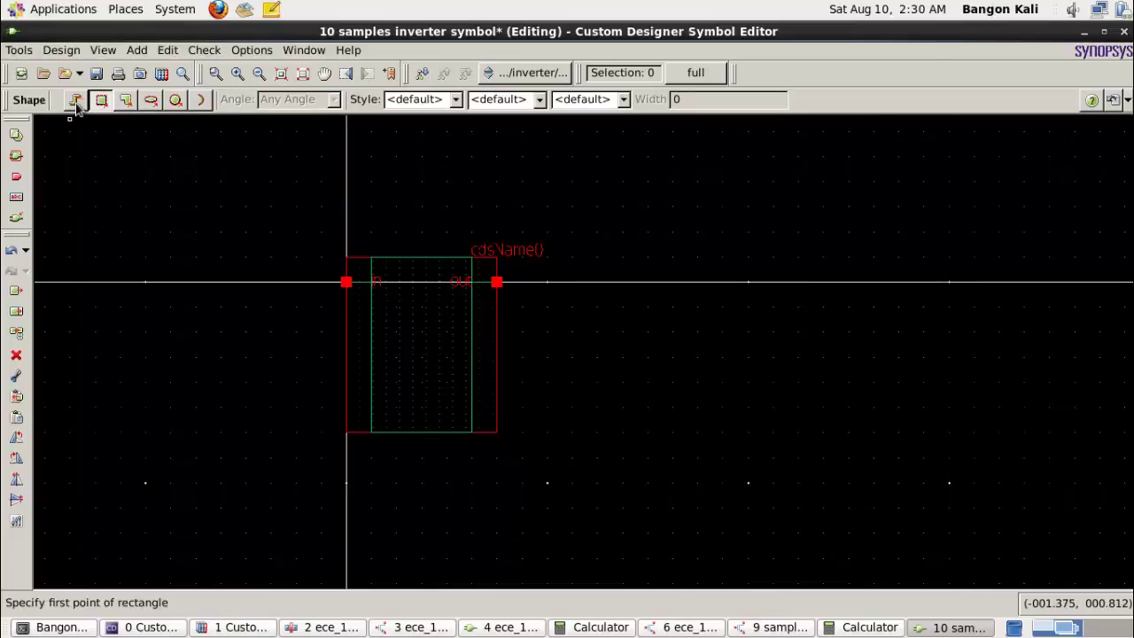
pyautogui.click(76, 104)
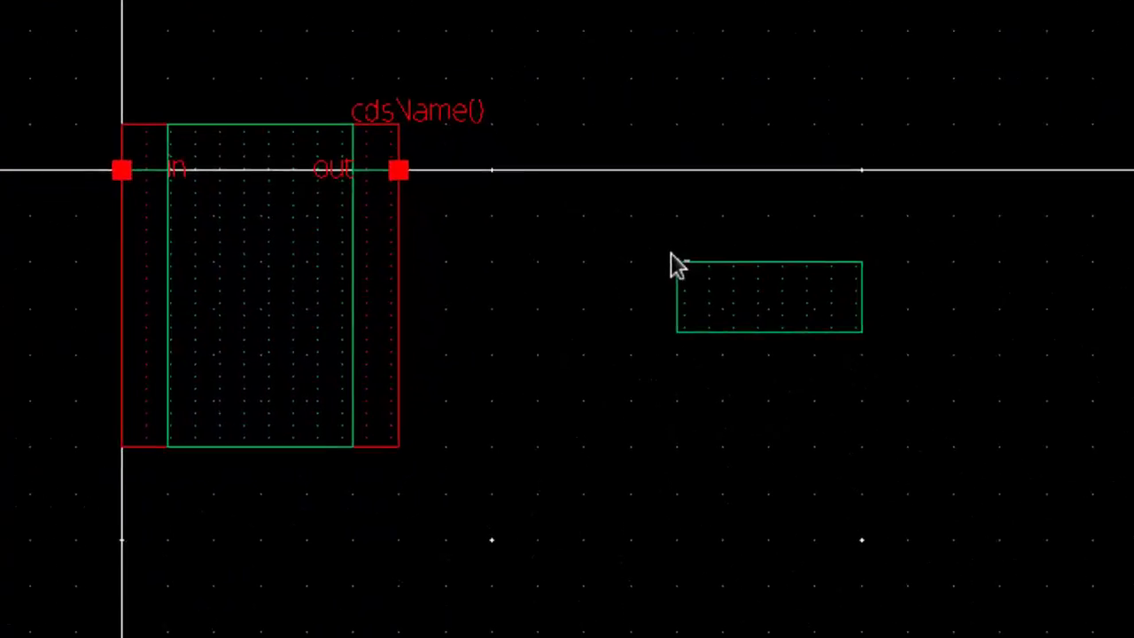
pyautogui.click(595, 219)
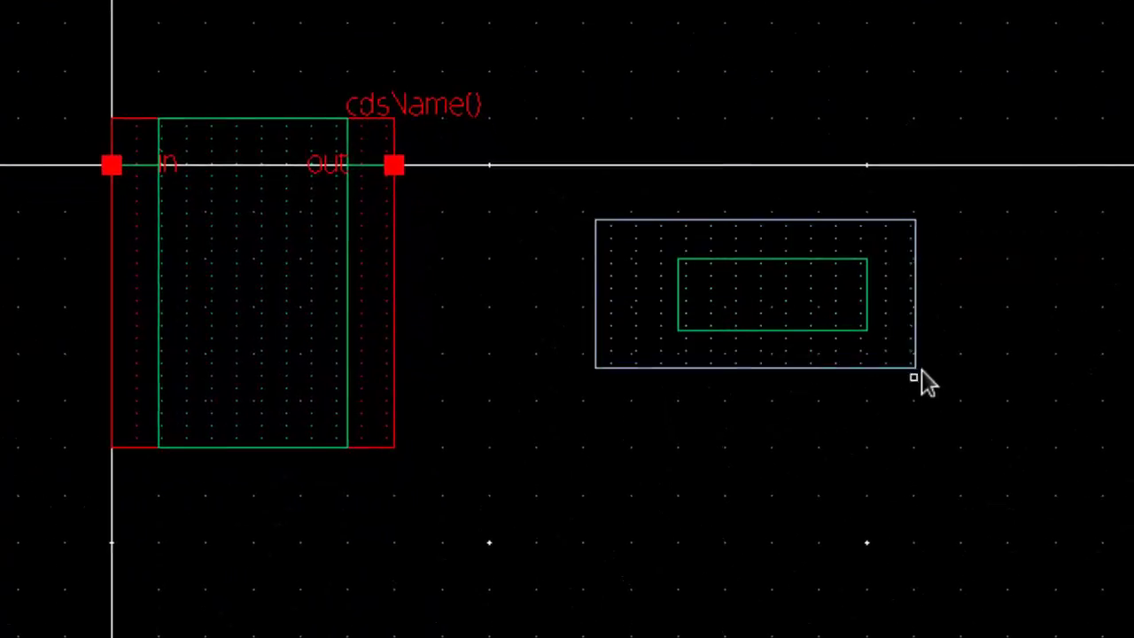
pyautogui.click(972, 398)
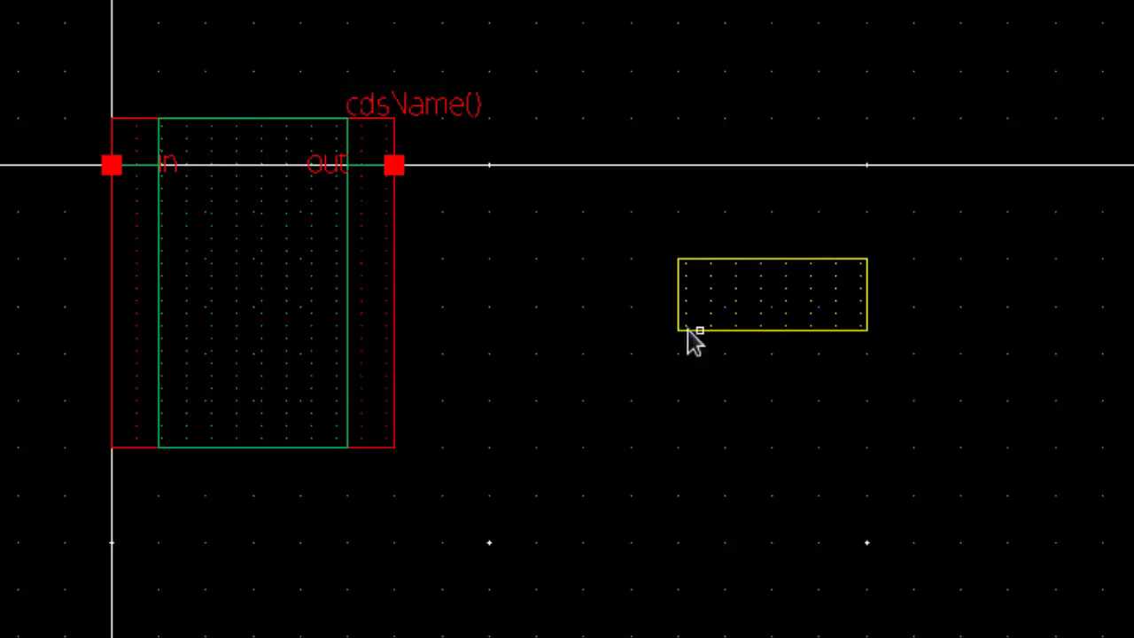
pyautogui.click(681, 267)
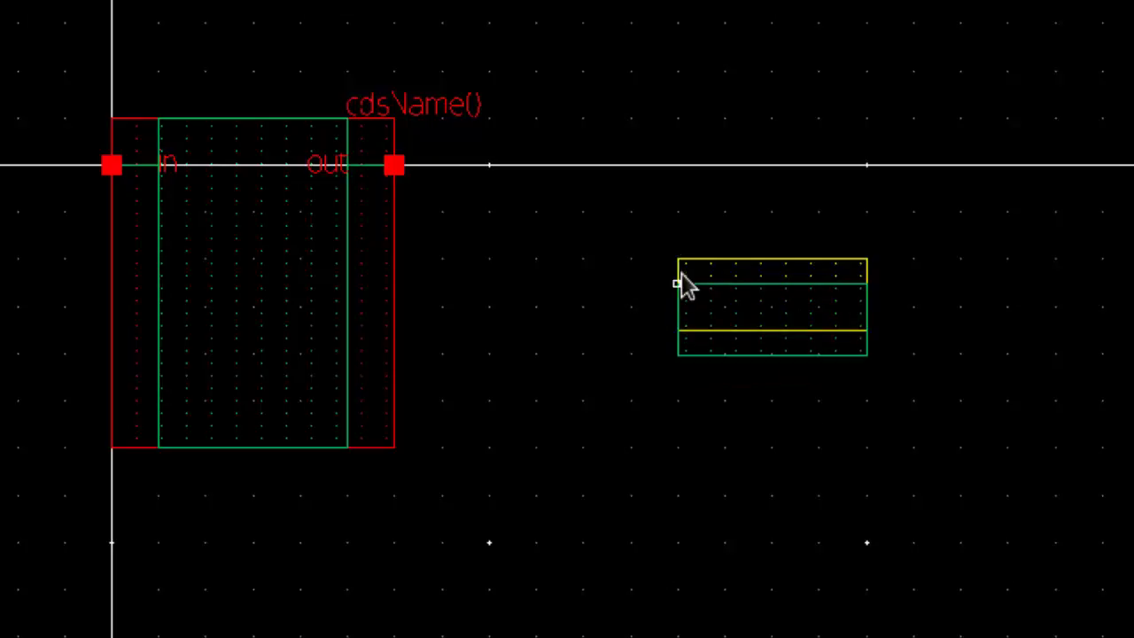
pyautogui.click(678, 337)
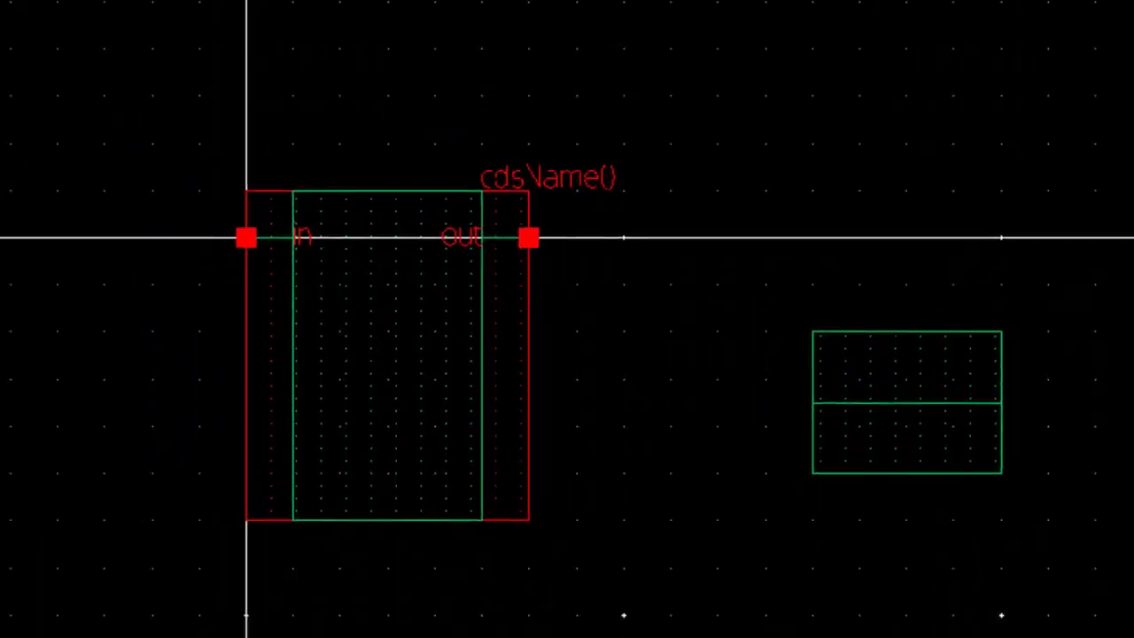
# Draw a right-pointing triangle with lines through the stacked rectangles' left corners and right midpoint, and delete both guide rectangles.
pyautogui.click(27, 183)
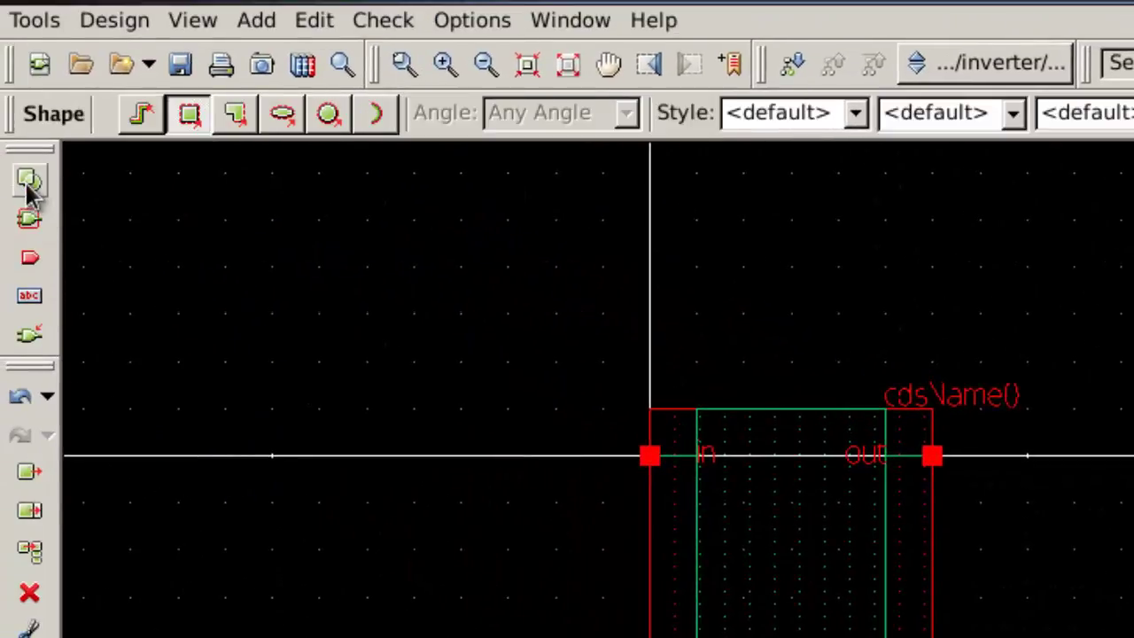
pyautogui.click(138, 117)
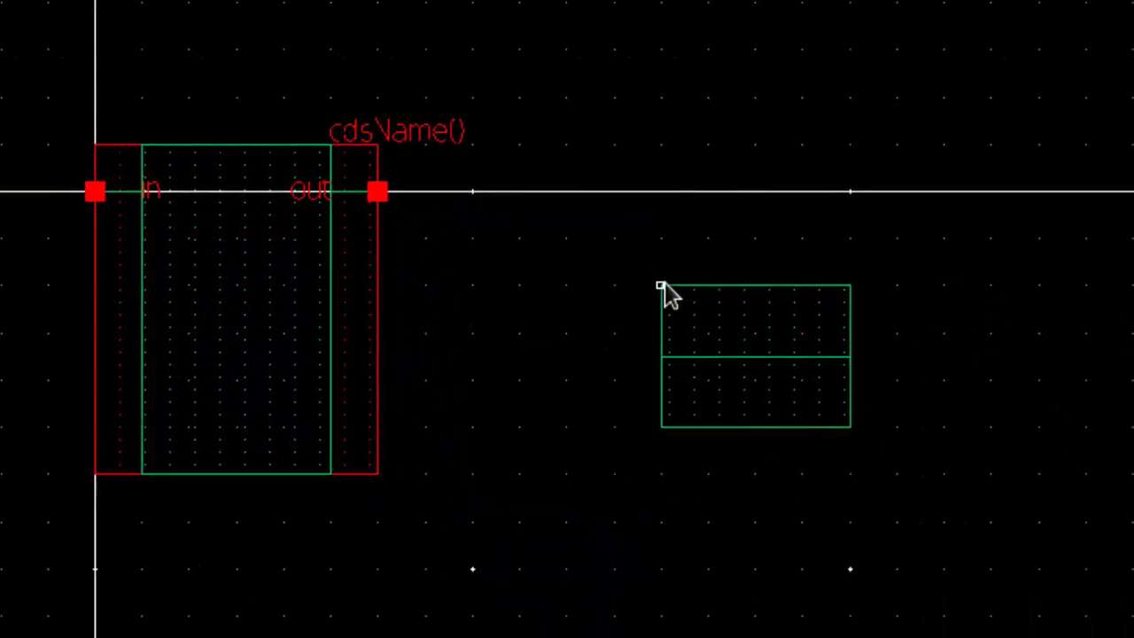
pyautogui.click(662, 427)
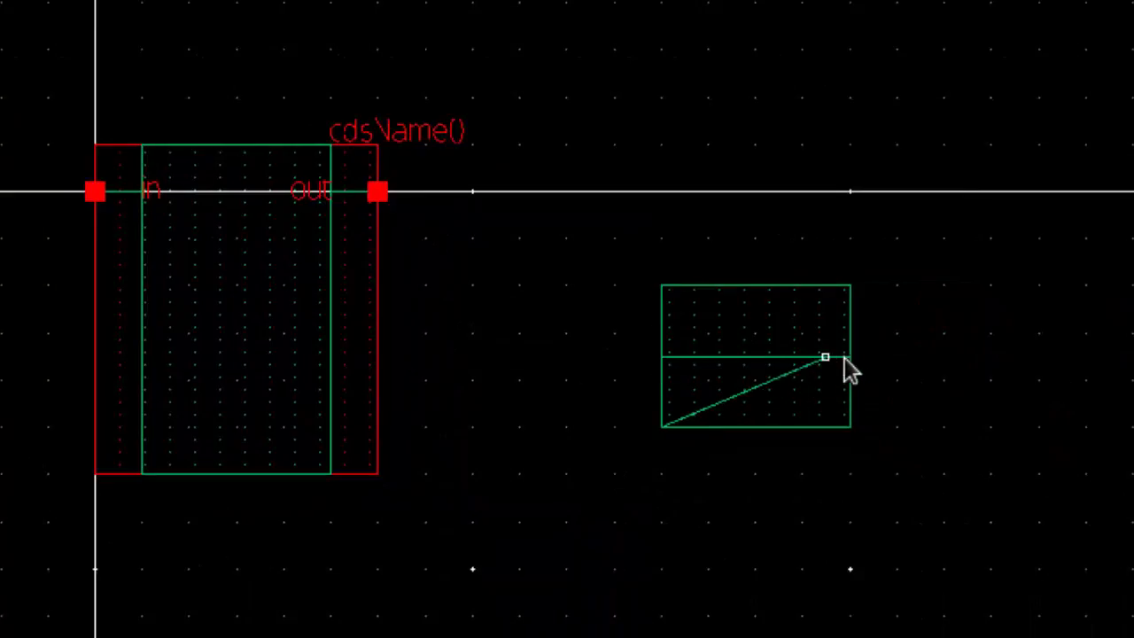
pyautogui.click(848, 358)
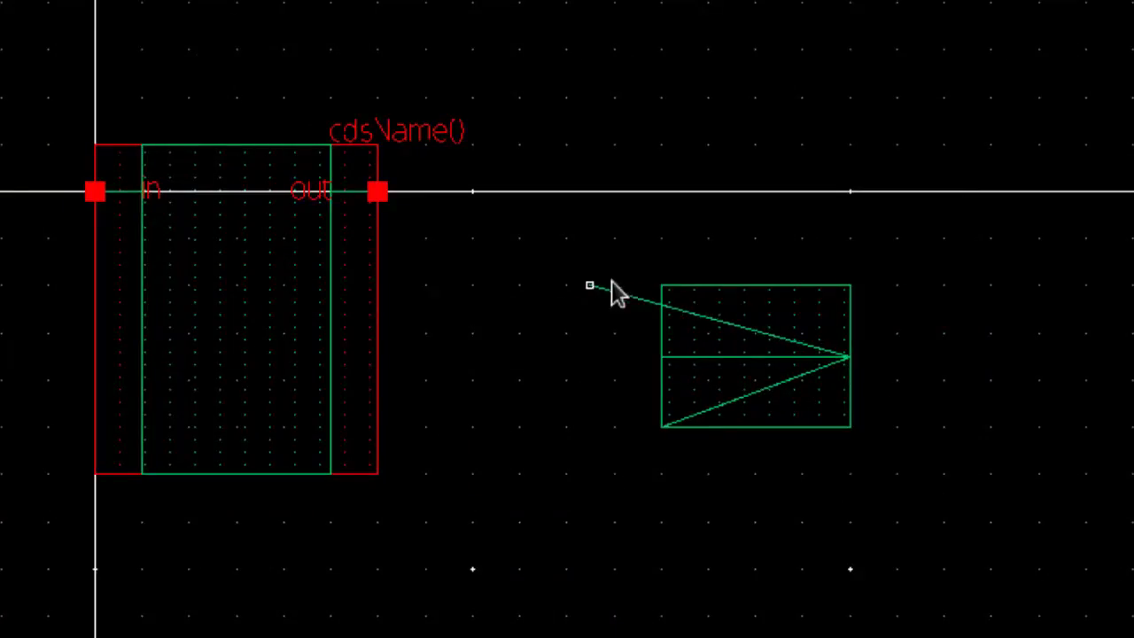
pyautogui.click(661, 285)
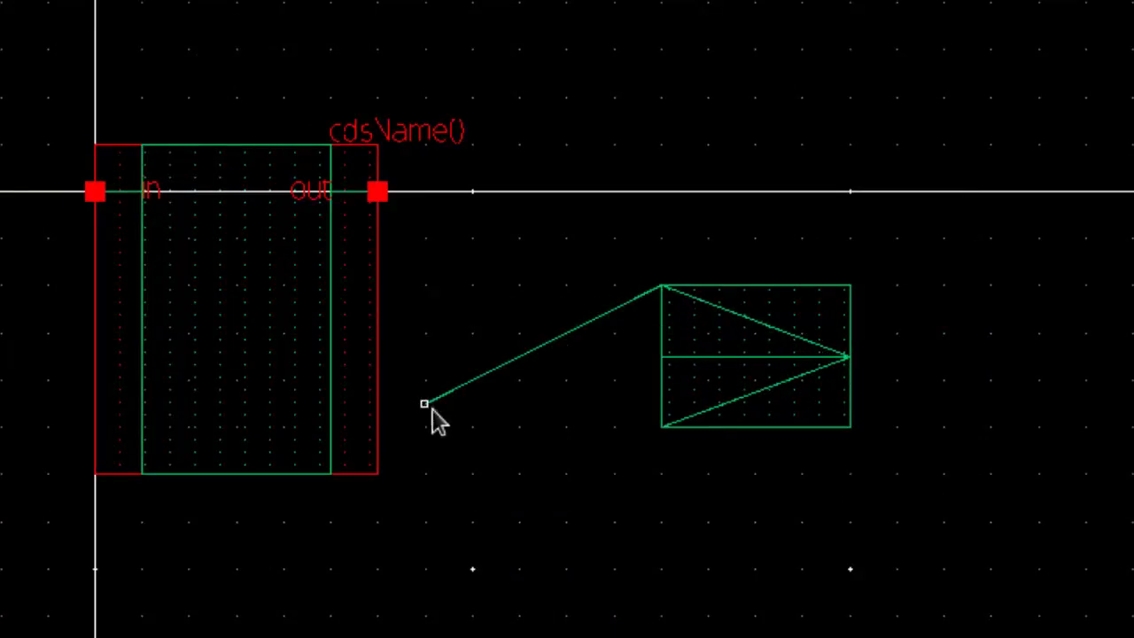
pyautogui.click(659, 285)
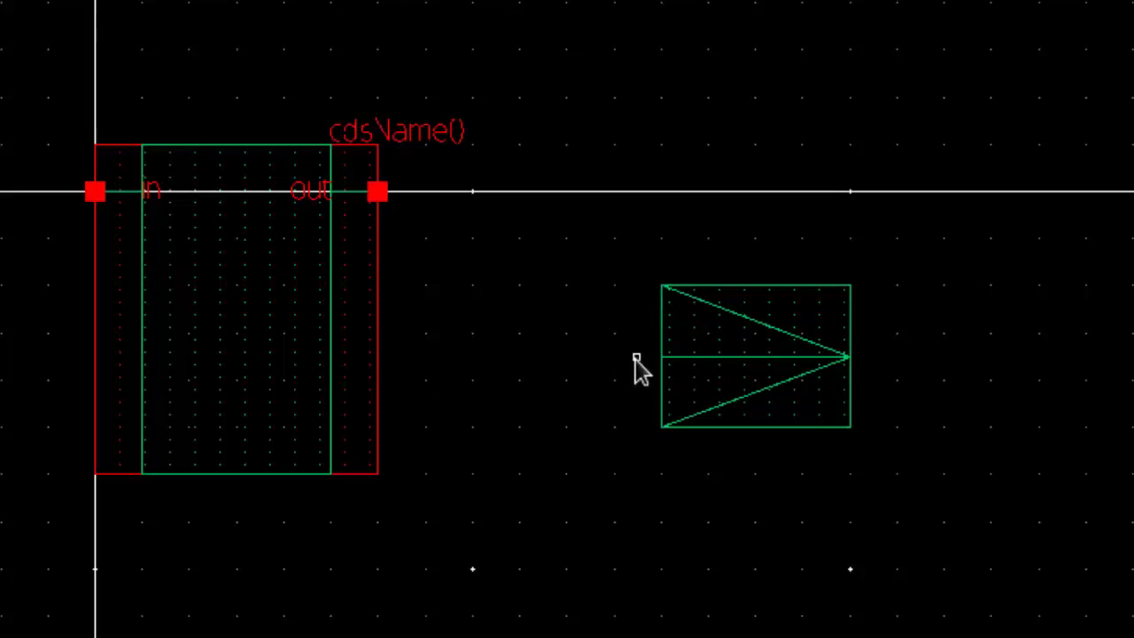
pyautogui.click(824, 318)
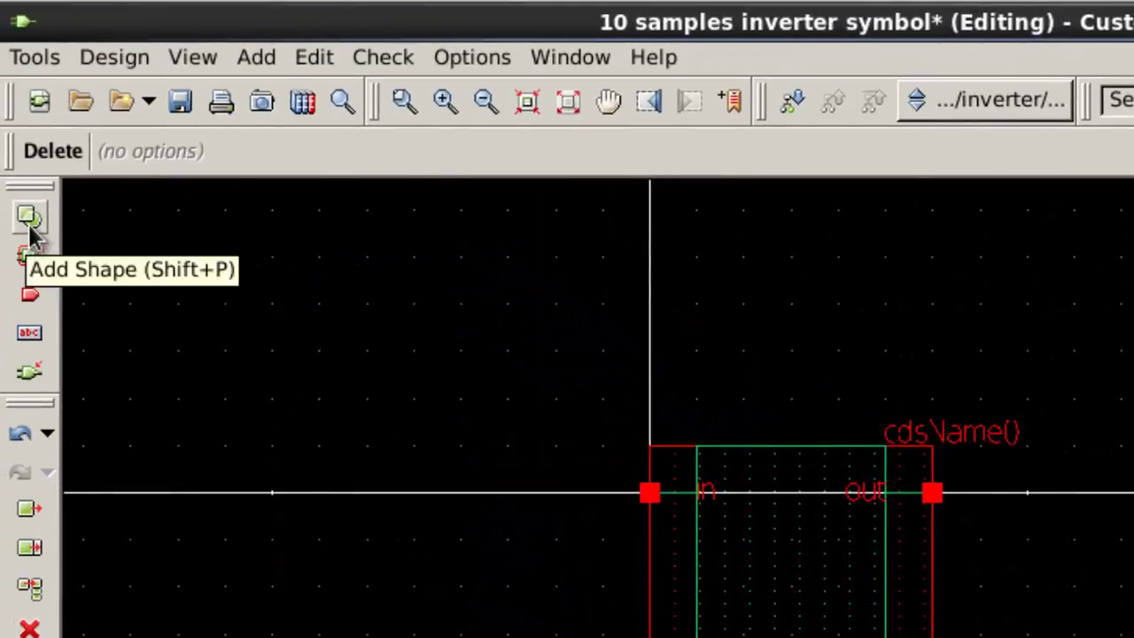
# Draw a small circle near the triangle's tip and move it so its left edge touches the tip.
pyautogui.click(29, 222)
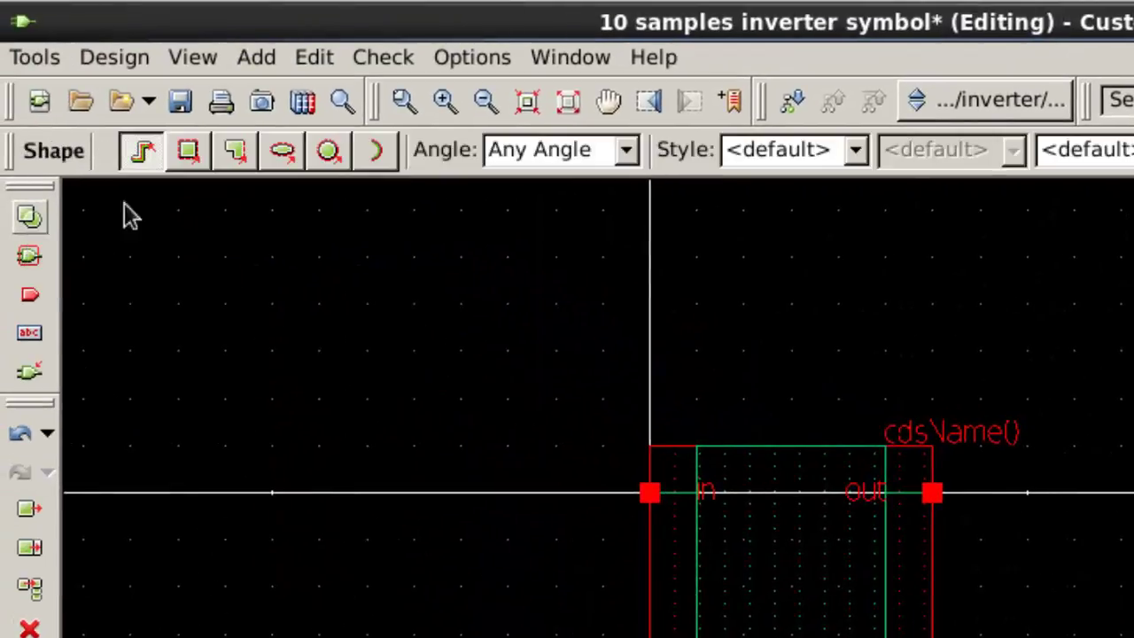
pyautogui.click(326, 156)
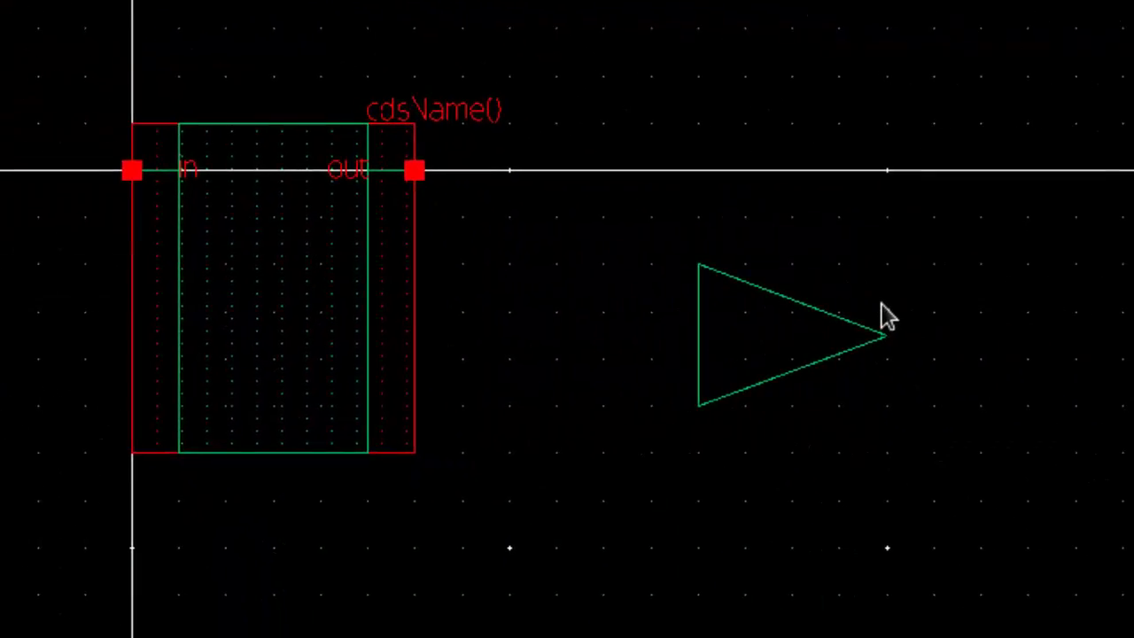
pyautogui.click(886, 312)
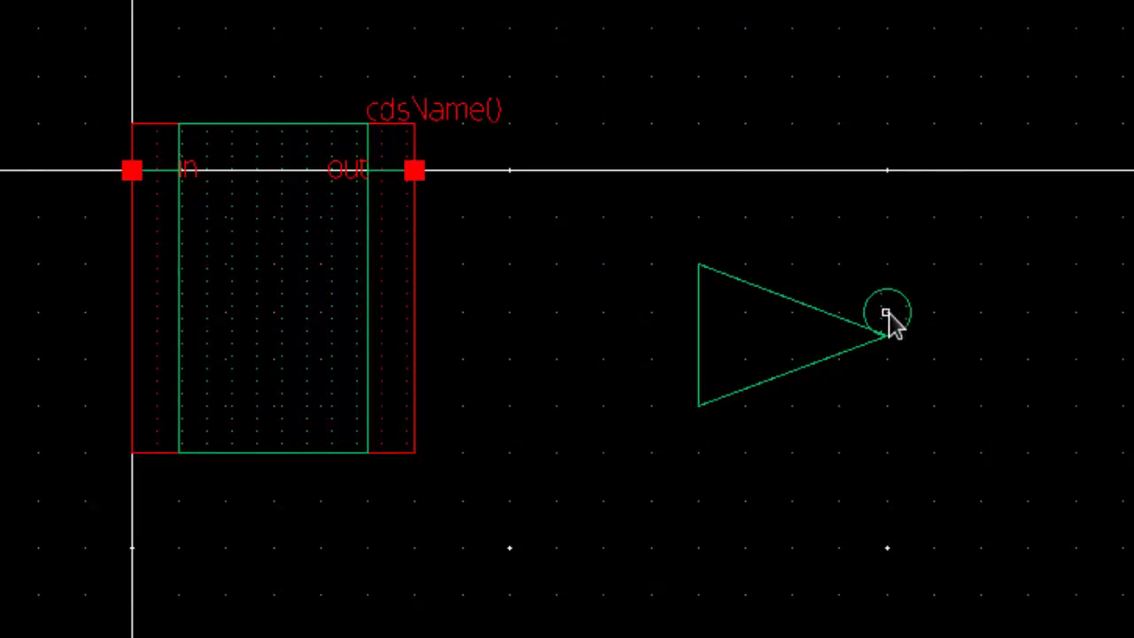
pyautogui.click(908, 312)
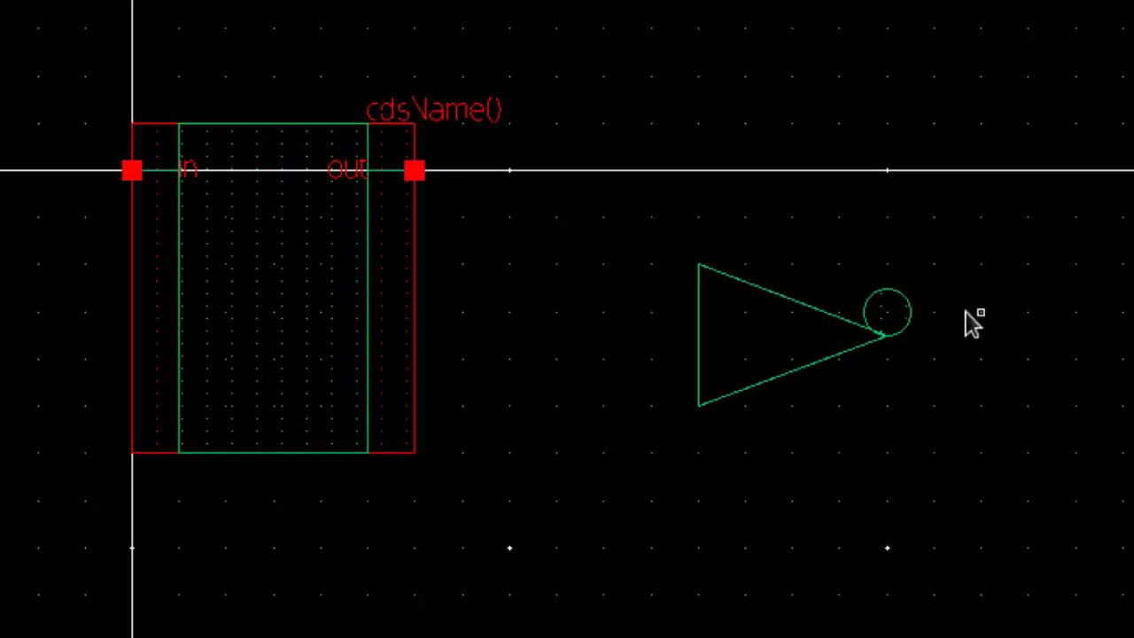
pyautogui.moveTo(907, 326); pyautogui.dragTo(915, 347)
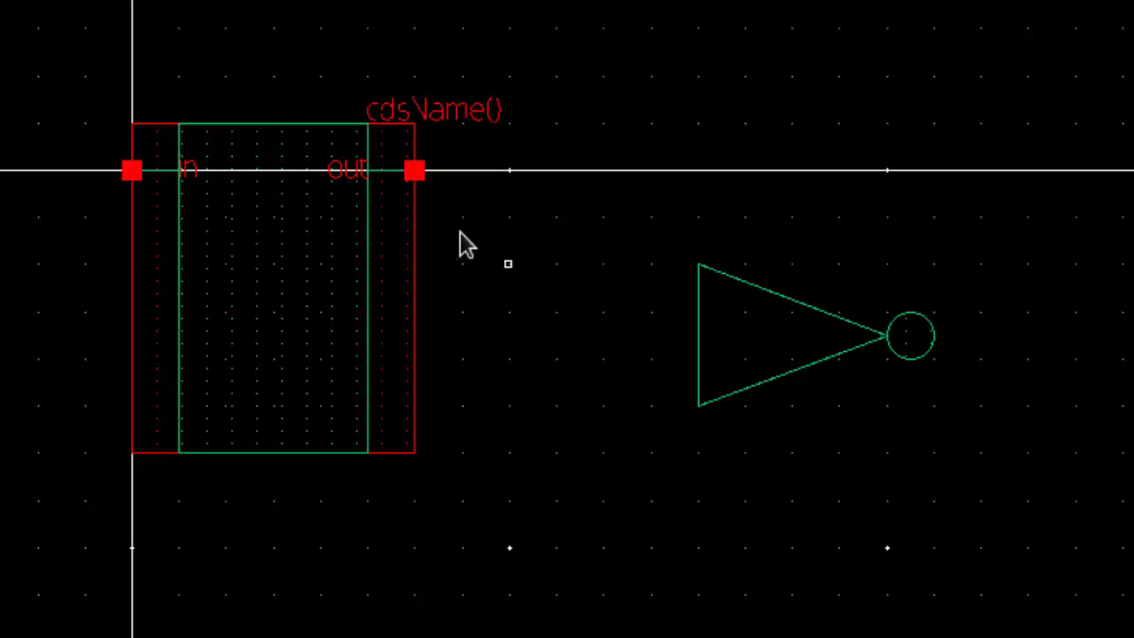
# Move the out pin with its stub to the circle's right edge and place its out label inside the triangle.
pyautogui.moveTo(474, 217); pyautogui.dragTo(263, 149)
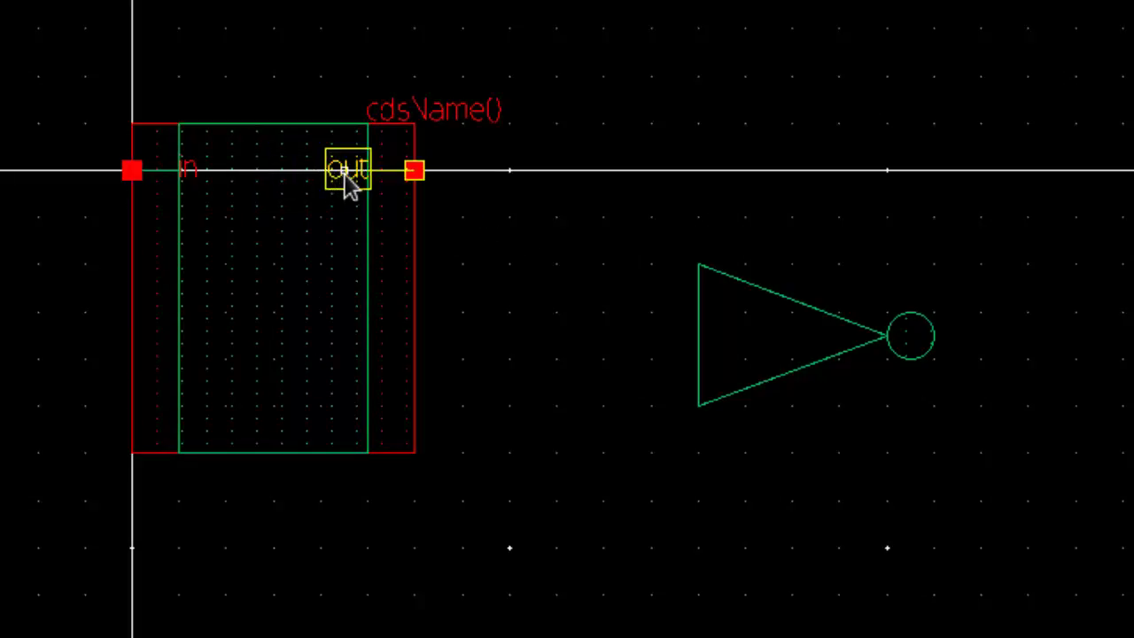
pyautogui.moveTo(353, 186); pyautogui.dragTo(912, 319)
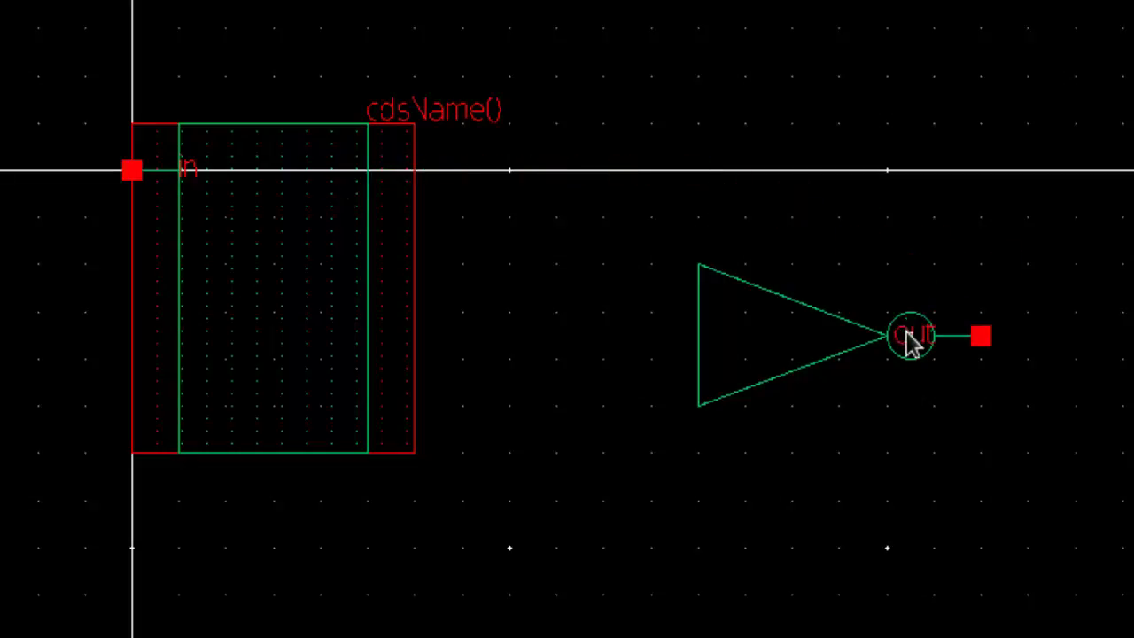
pyautogui.scroll(3, 913, 341)
pyautogui.click(948, 375)
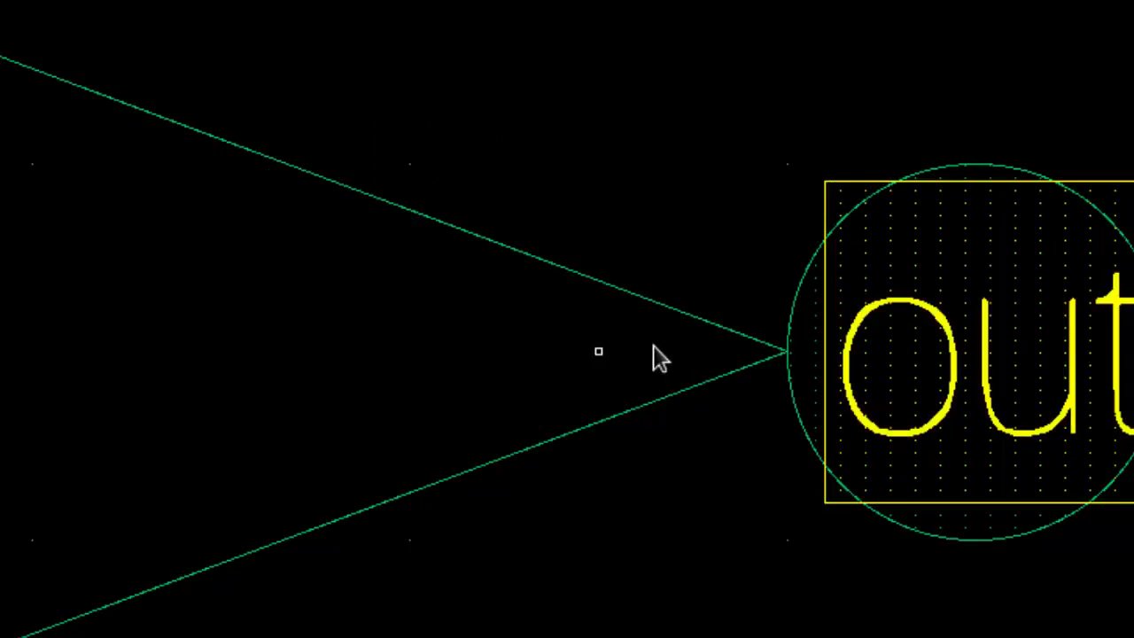
pyautogui.click(977, 398)
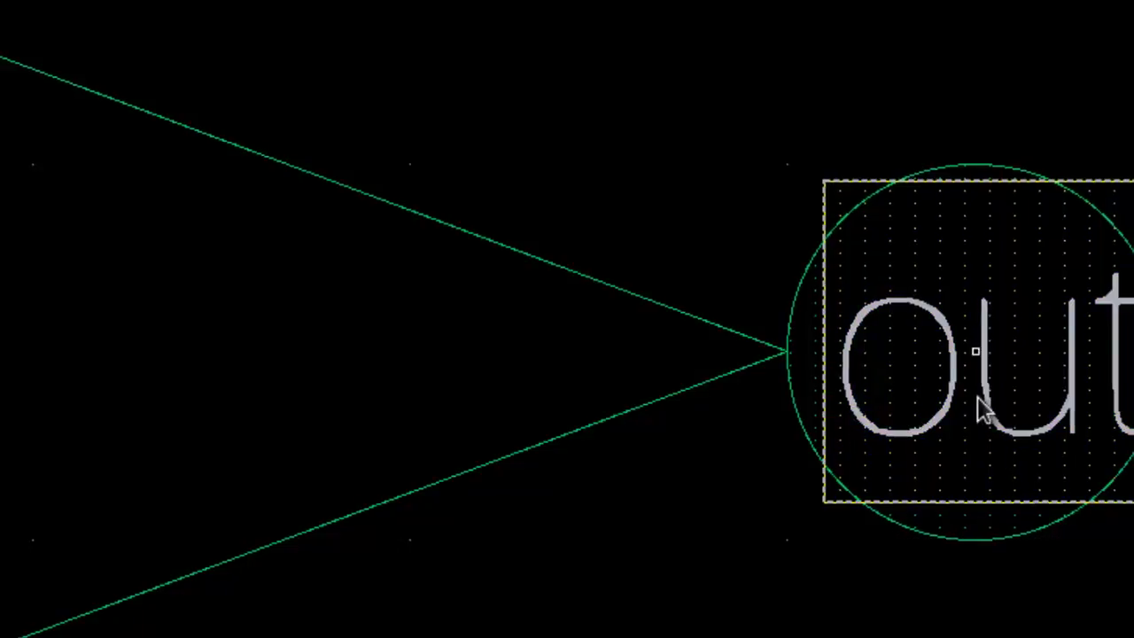
pyautogui.press('m')
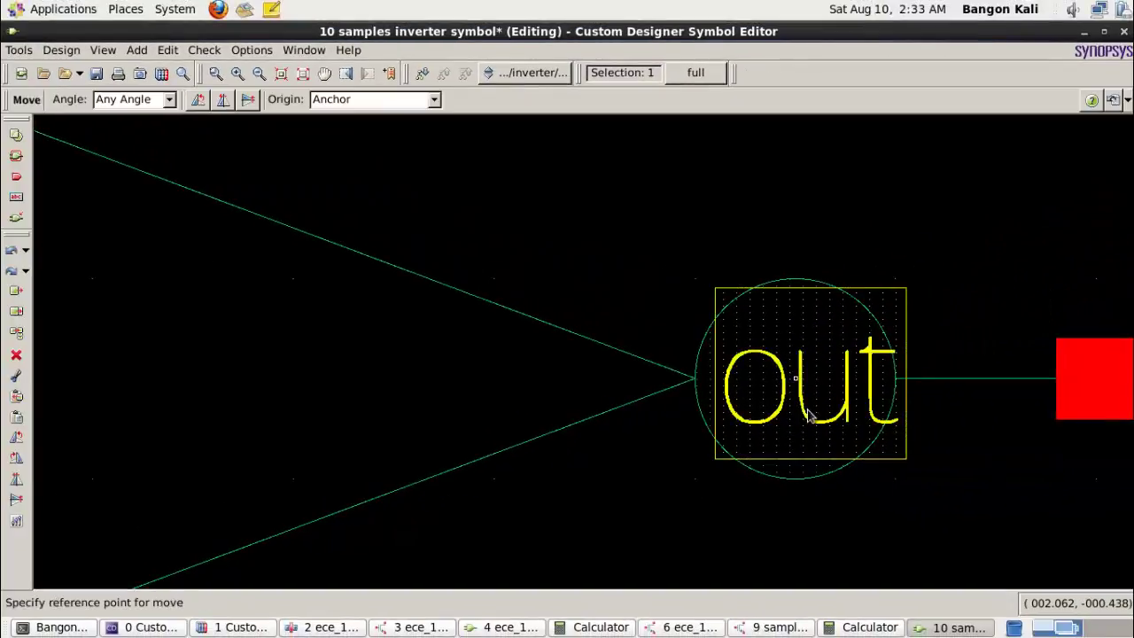
pyautogui.click(808, 413)
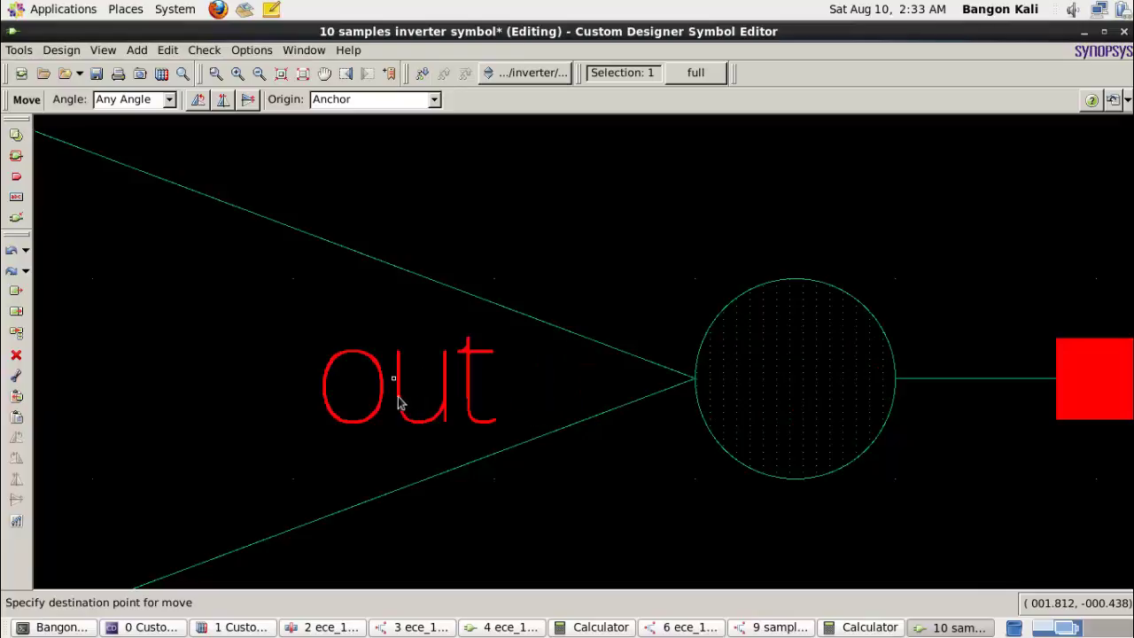
pyautogui.click(397, 402)
pyautogui.scroll(-3, 499, 481)
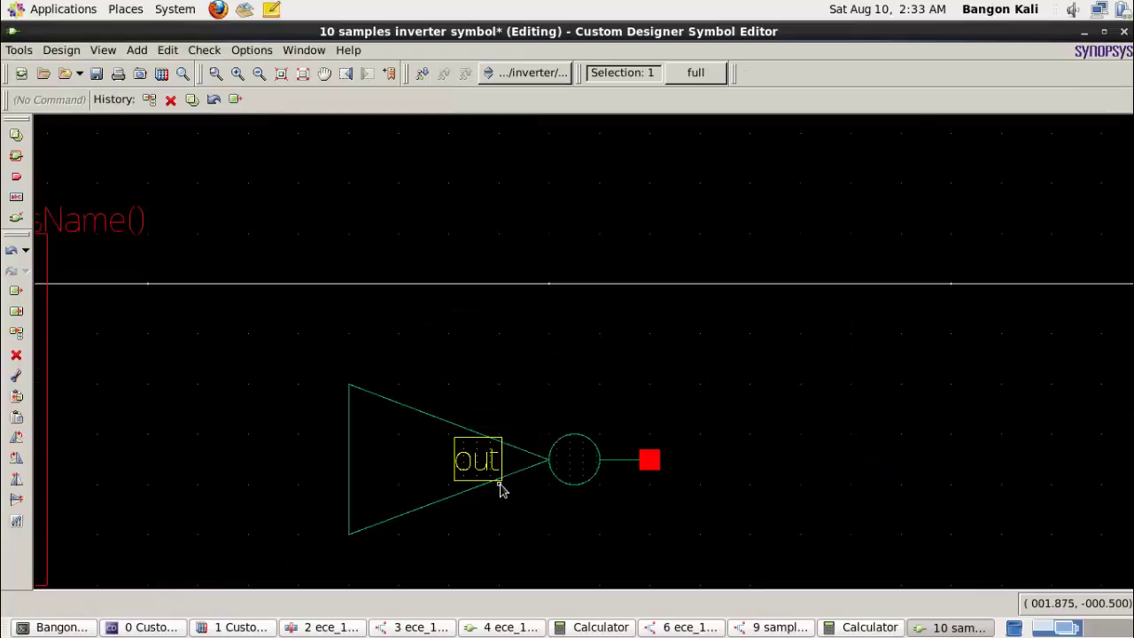
pyautogui.press('f')
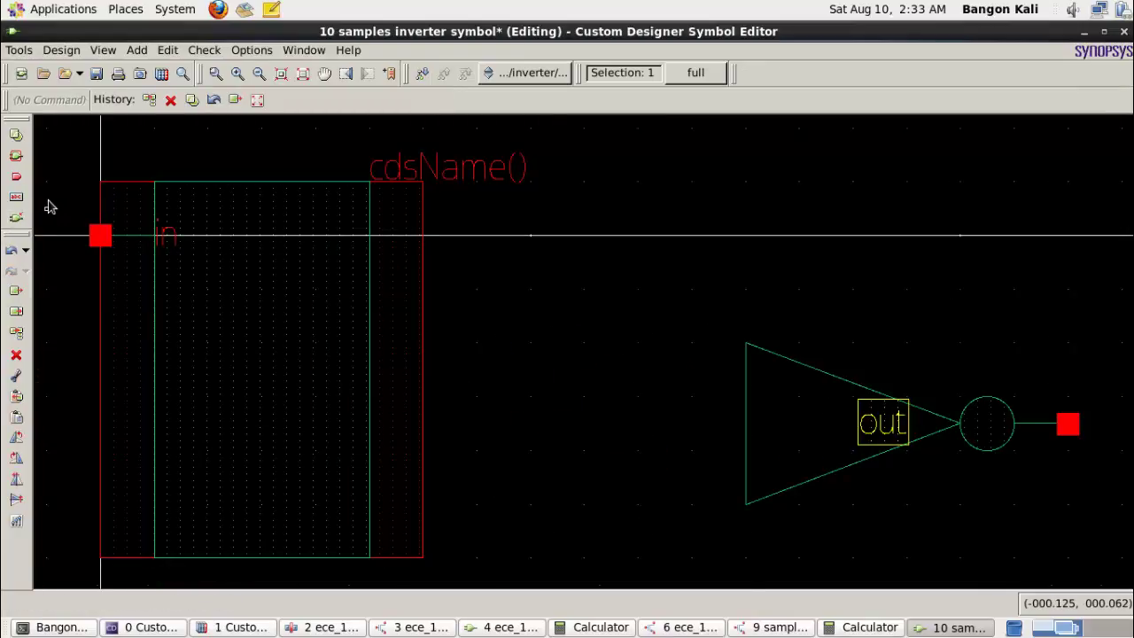
pyautogui.press('Escape')
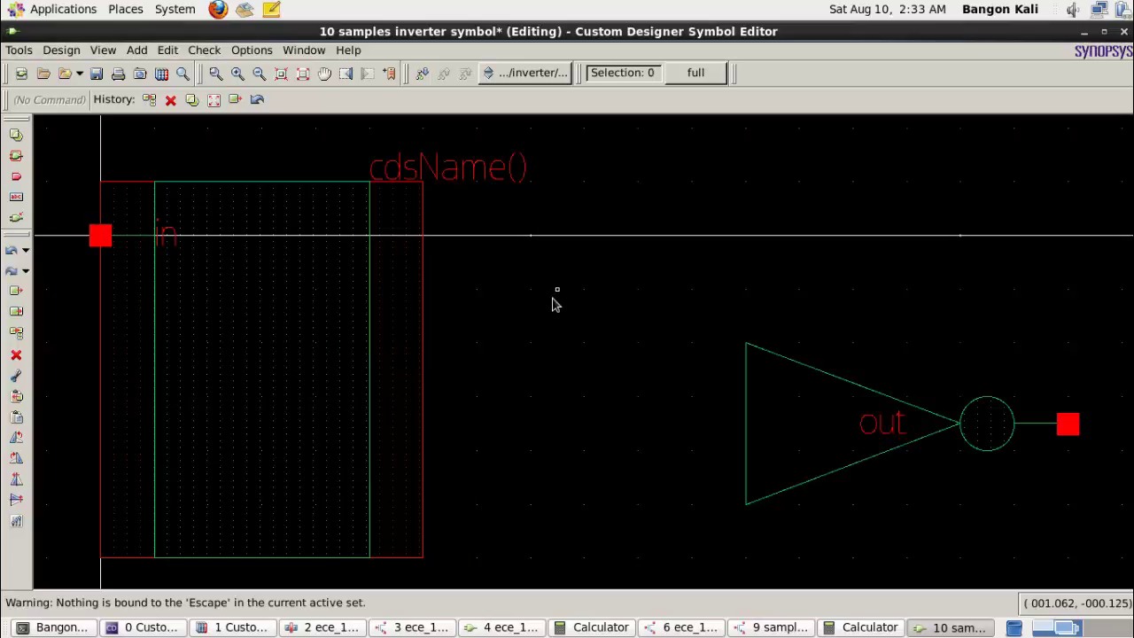
# Move the in pin with its stub and label so the stub meets the middle of the triangle's left side.
pyautogui.press('m')
pyautogui.moveTo(59, 202); pyautogui.dragTo(209, 281)
pyautogui.click(99, 236)
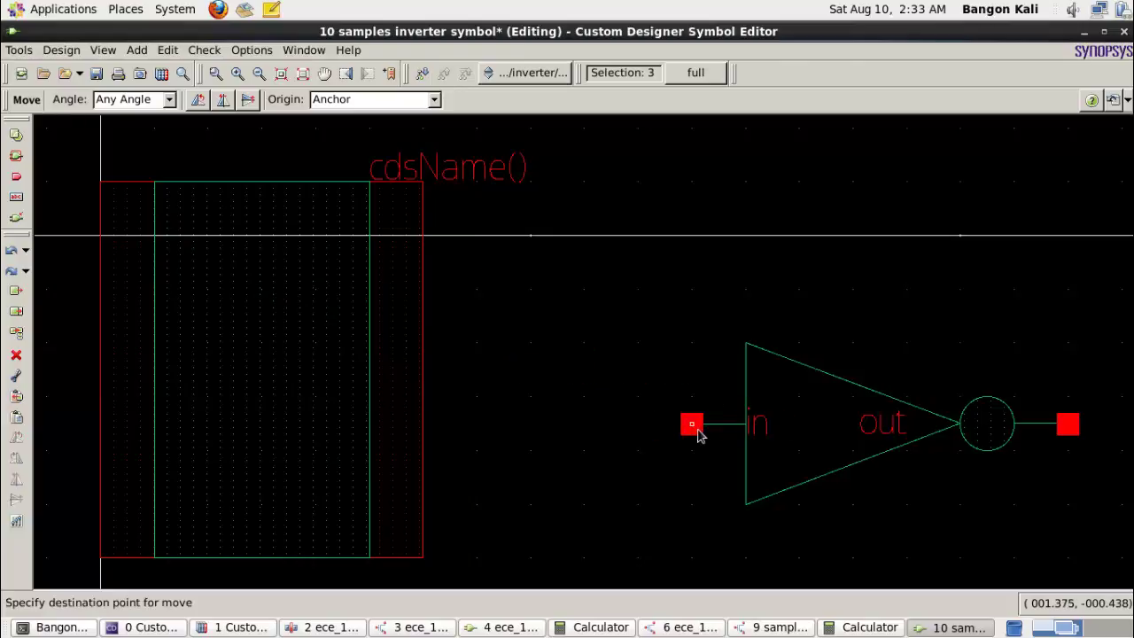
pyautogui.click(698, 432)
pyautogui.scroll(-1, 503, 357)
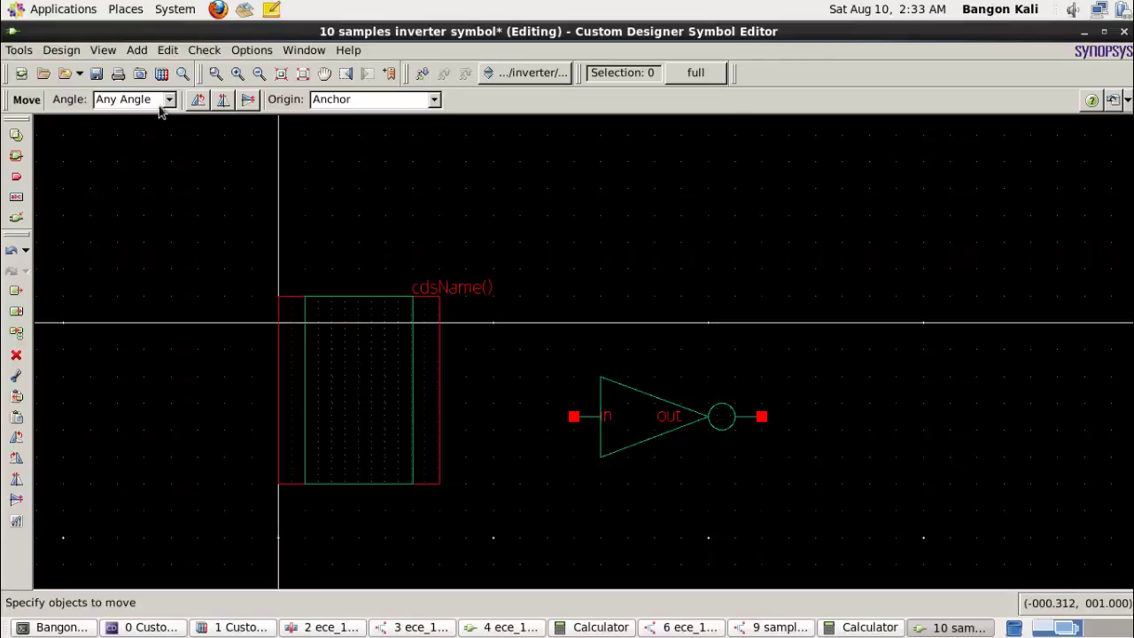
pyautogui.press('Escape')
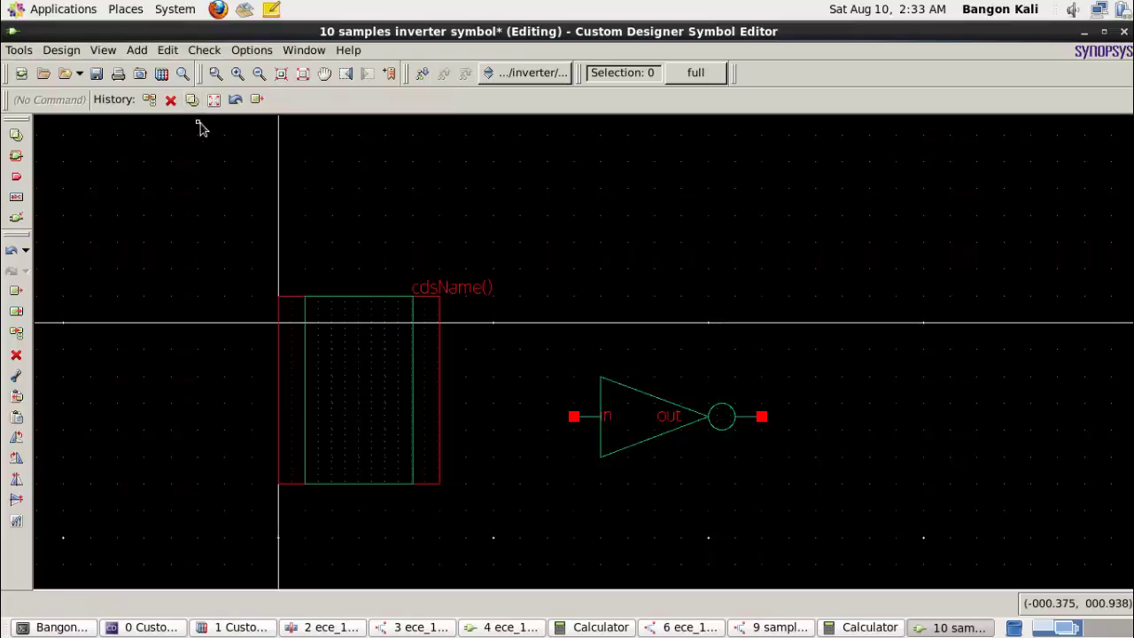
# Change the cdsName() label text to inverter and move the label just above the triangle's sloping upper edge.
pyautogui.doubleClick(467, 283)
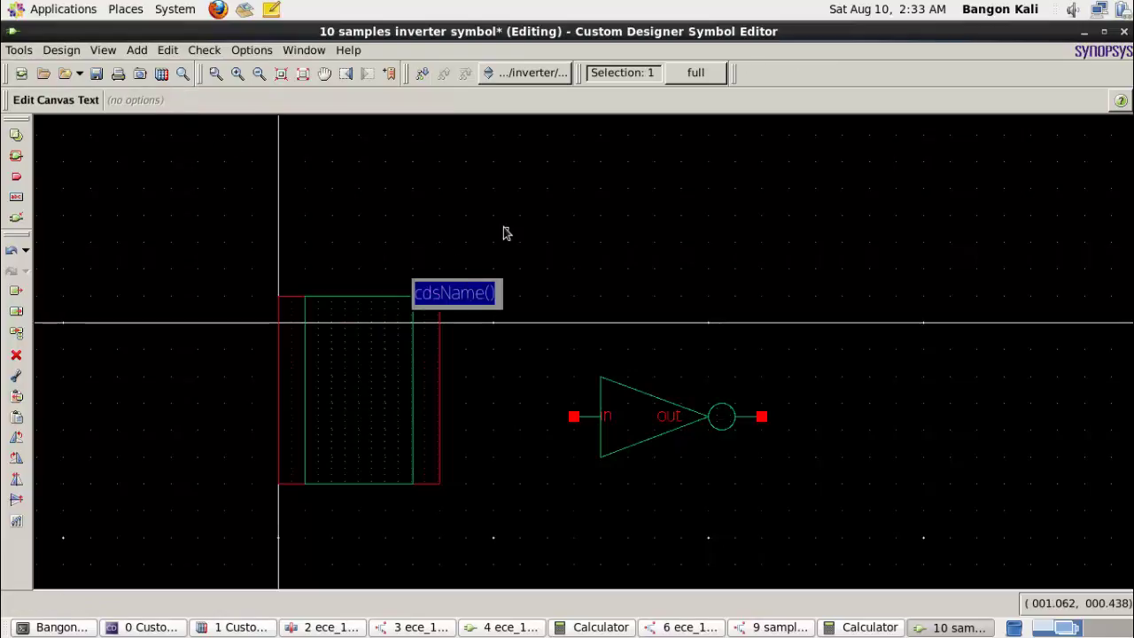
pyautogui.write('inverter')
pyautogui.press('Return')
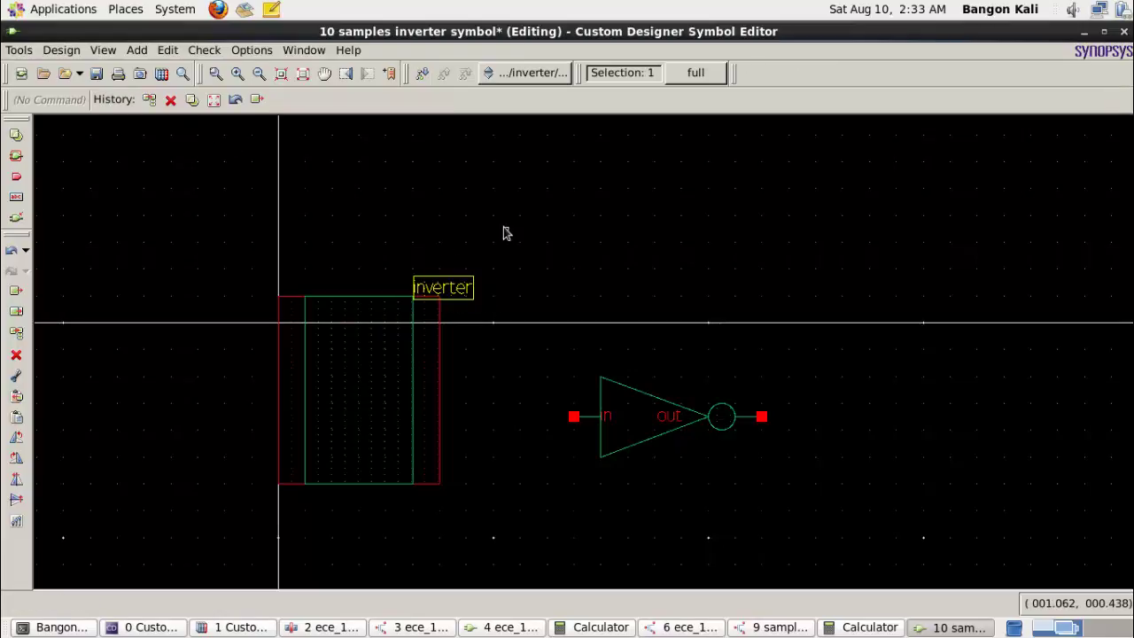
pyautogui.click(456, 300)
pyautogui.press('m')
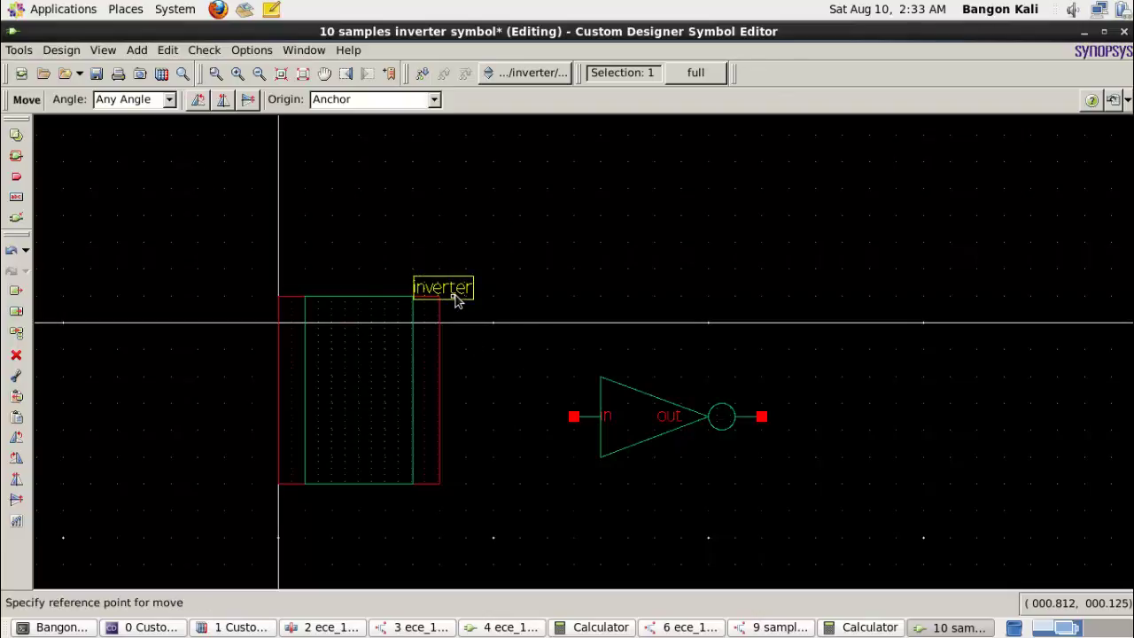
pyautogui.click(453, 294)
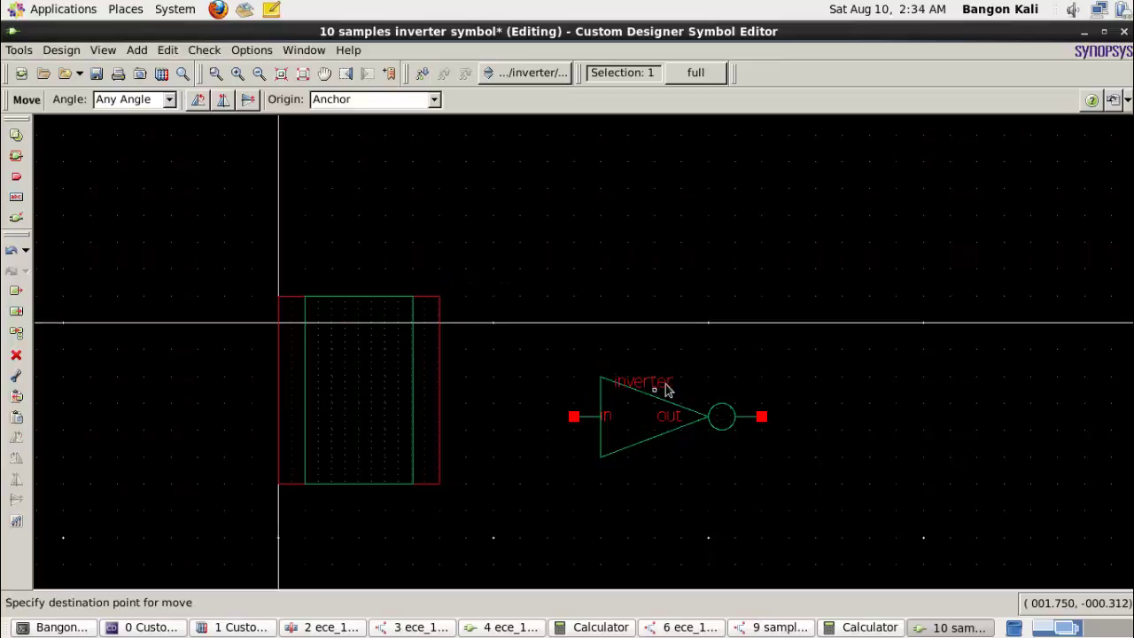
pyautogui.click(698, 390)
# Delete the green body rectangle left over from the generated symbol.
pyautogui.press('Delete')
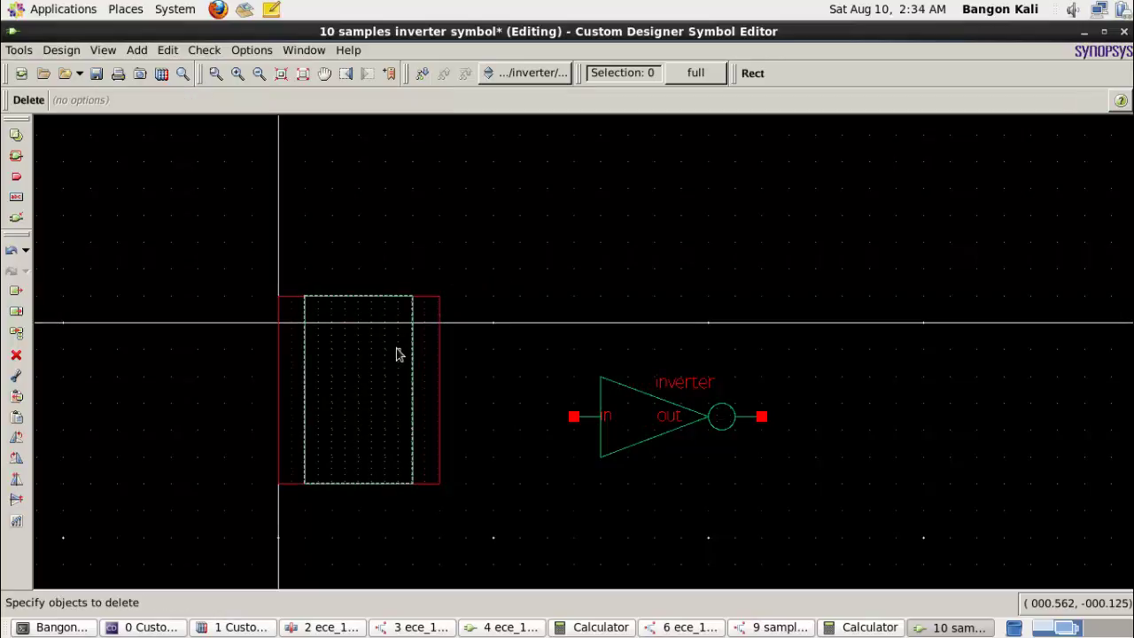
pyautogui.click(396, 354)
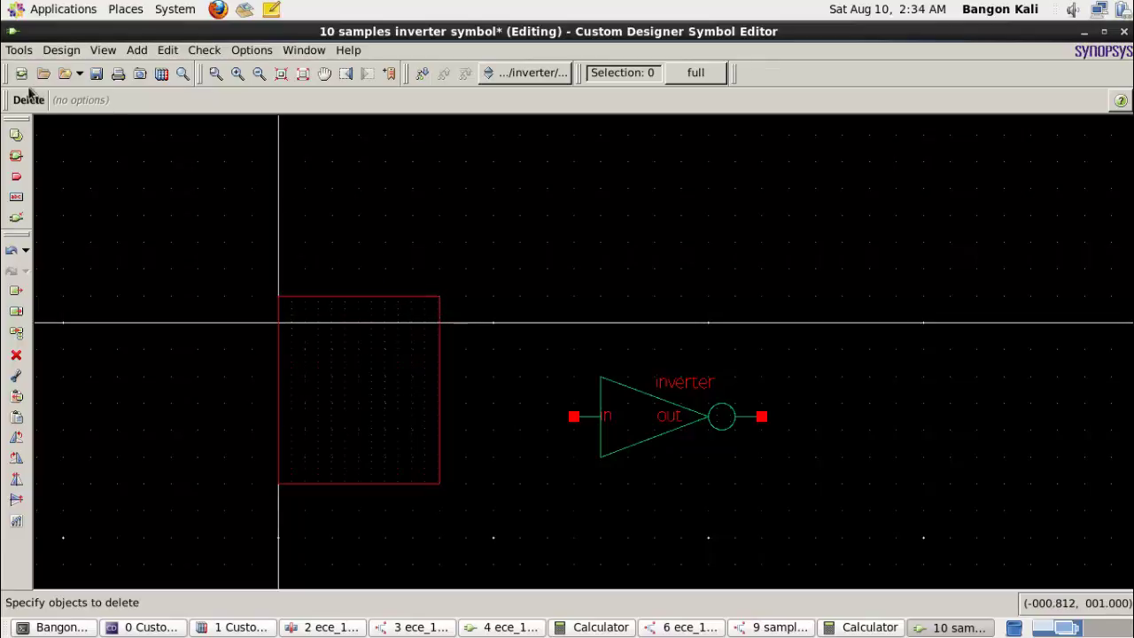
pyautogui.press('Escape')
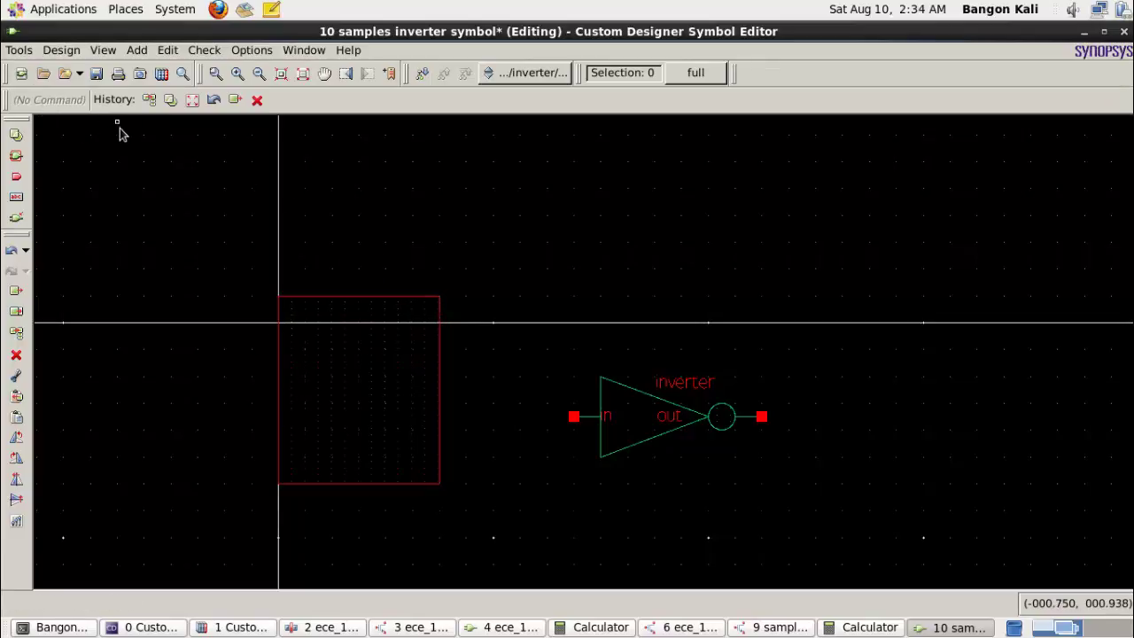
# Stretch the red selection box so its right edge meets the out pin and its left edge meets the in pin.
pyautogui.press('s')
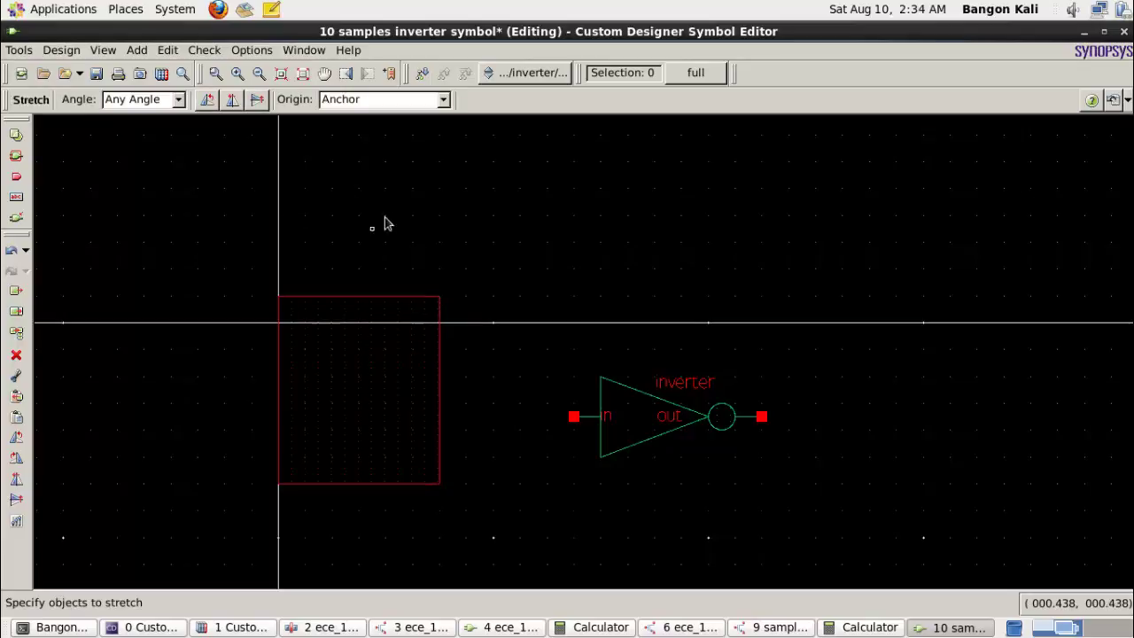
pyautogui.moveTo(478, 248); pyautogui.dragTo(415, 534)
pyautogui.click(440, 397)
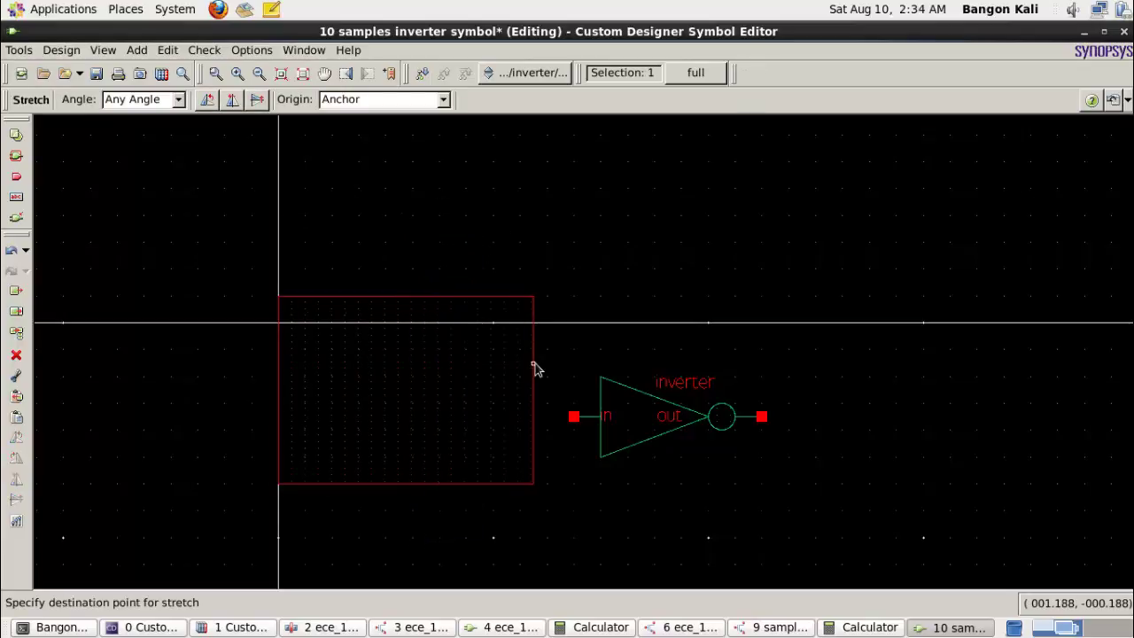
pyautogui.click(760, 365)
pyautogui.moveTo(206, 253); pyautogui.dragTo(310, 540)
pyautogui.click(277, 423)
pyautogui.click(574, 425)
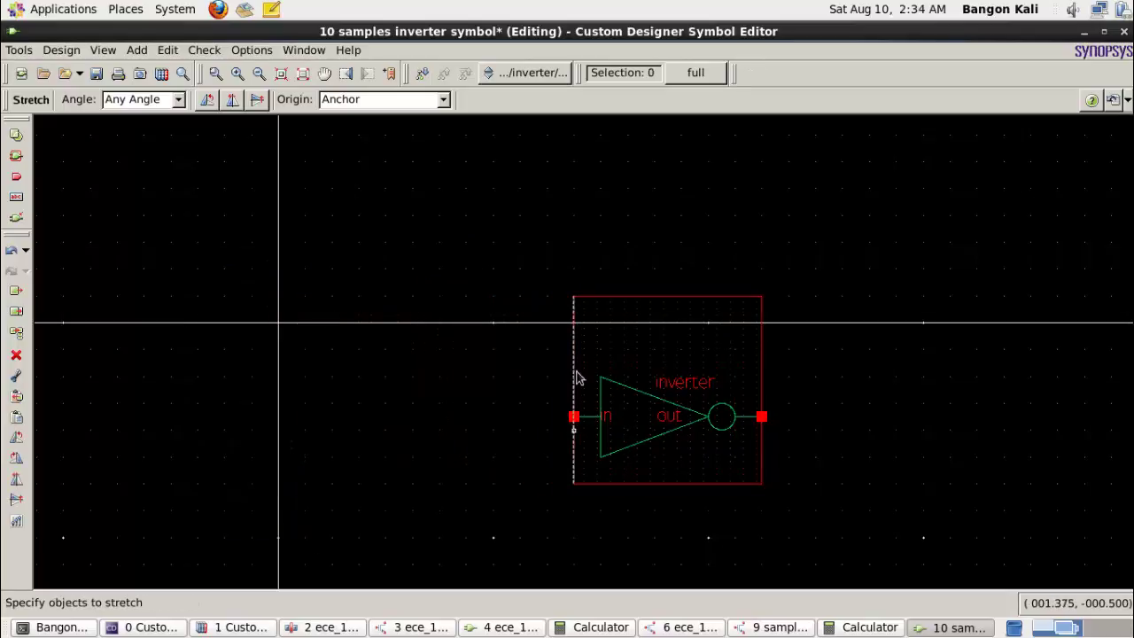
# Stretch the selection box's top and bottom edges to the triangle's upper and lower corners.
pyautogui.click(677, 300)
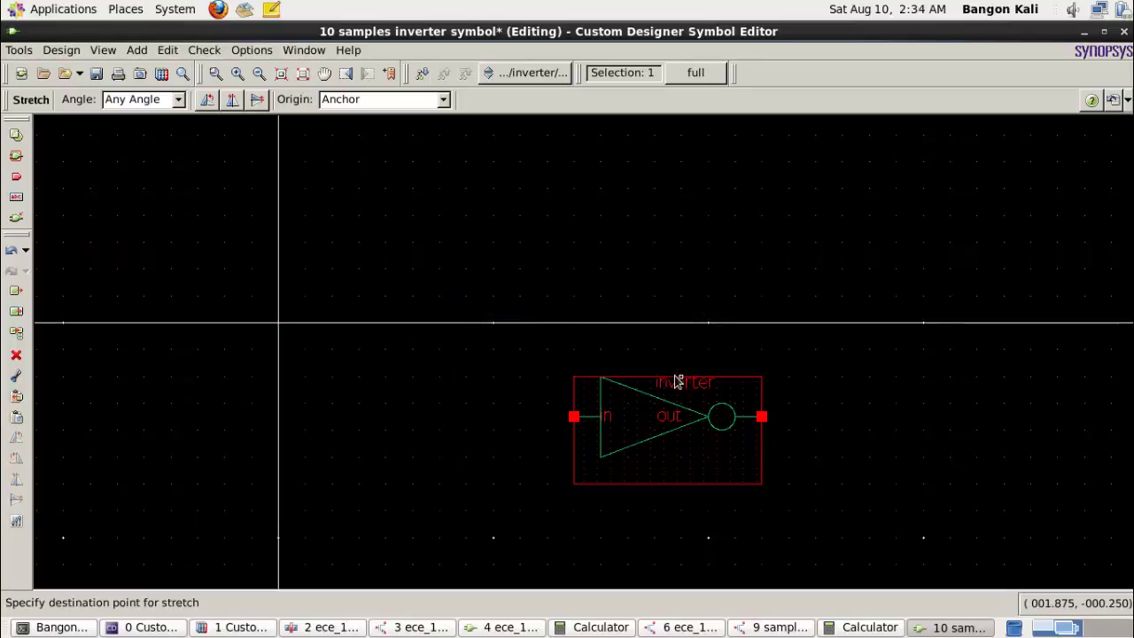
pyautogui.click(676, 379)
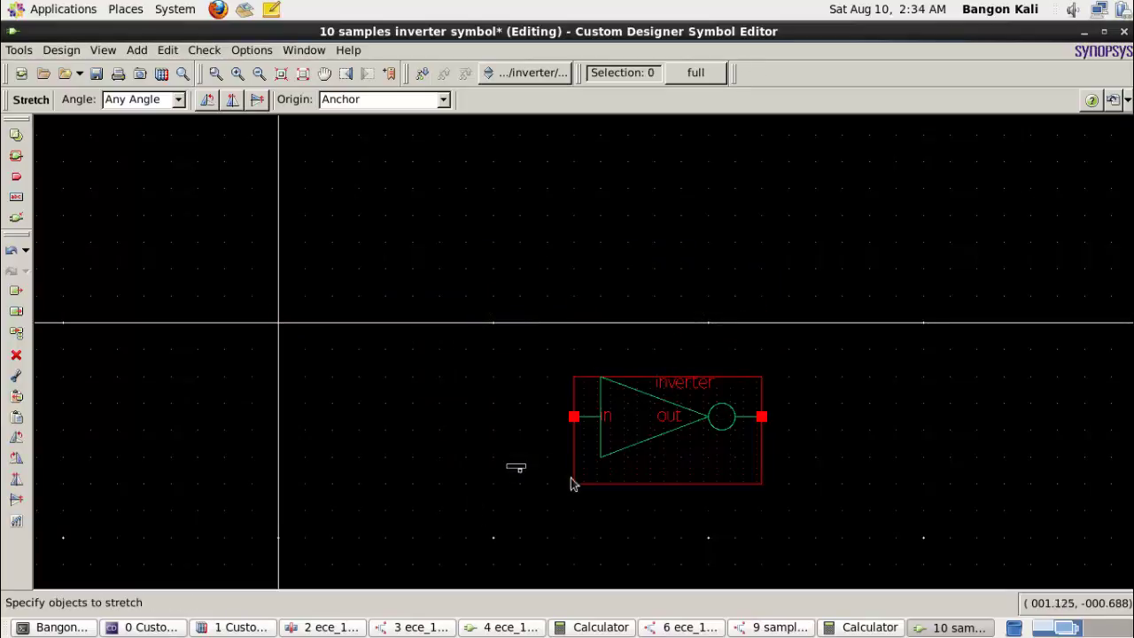
pyautogui.moveTo(505, 463); pyautogui.dragTo(818, 523)
pyautogui.click(698, 486)
pyautogui.click(698, 457)
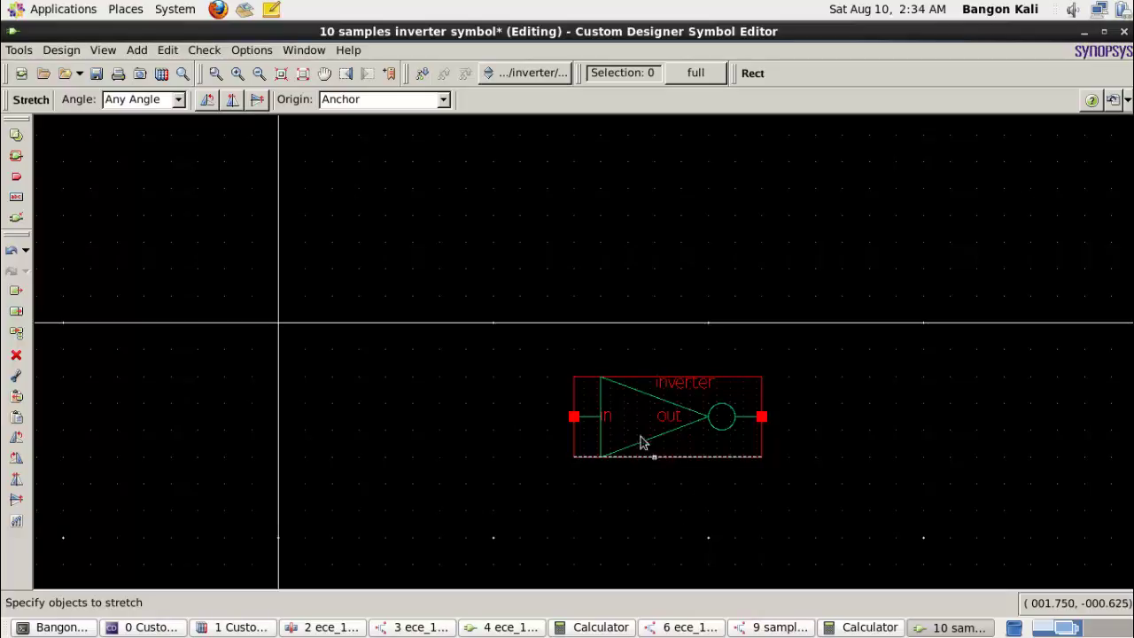
# Define the symbol's origin at the centre of the selection box, level with the pins, and fit the symbol in view.
pyautogui.click(168, 50)
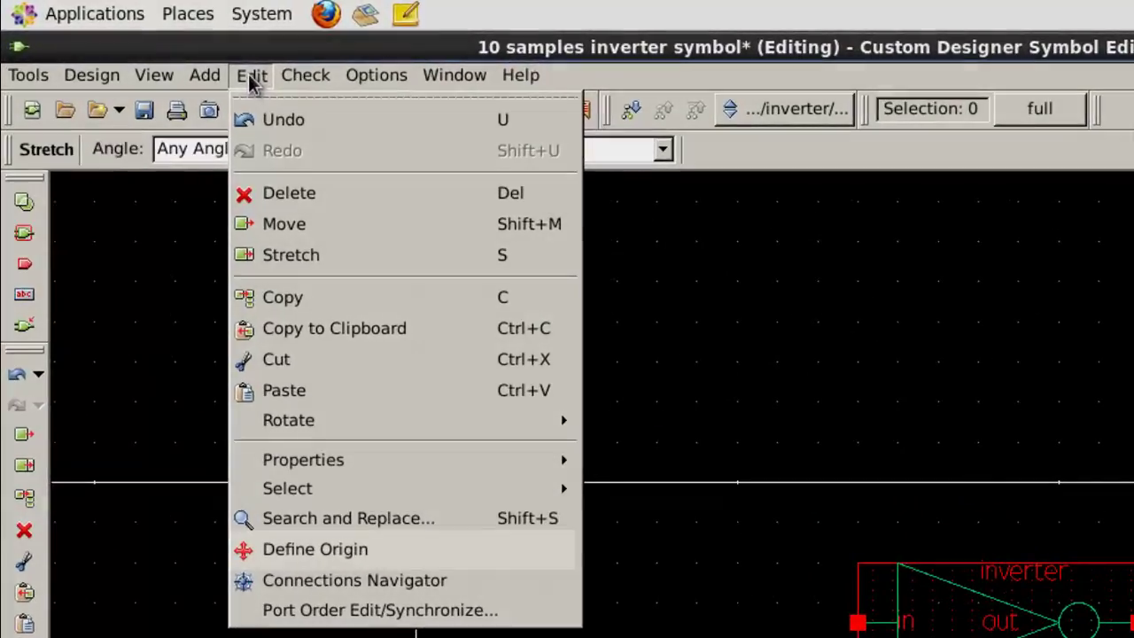
pyautogui.click(382, 550)
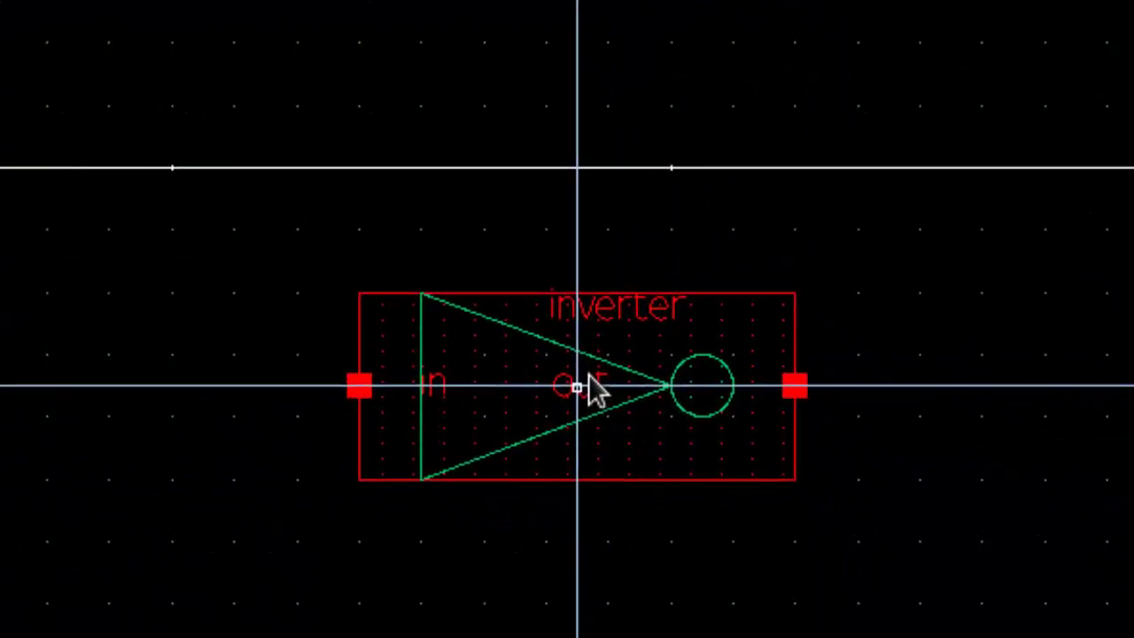
pyautogui.click(588, 375)
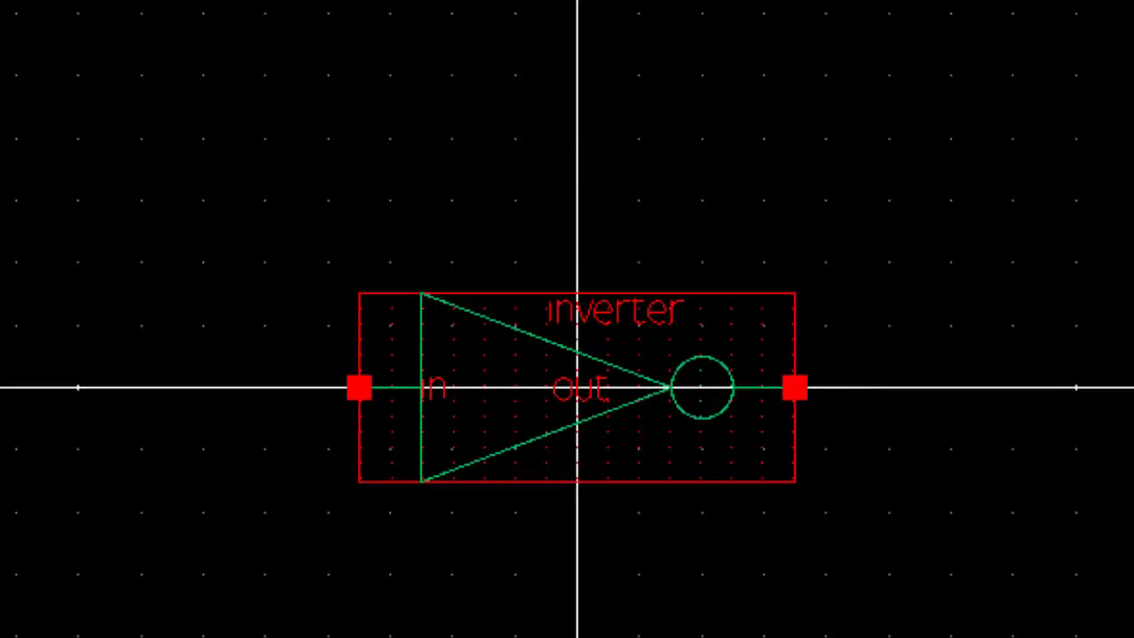
pyautogui.press('f')
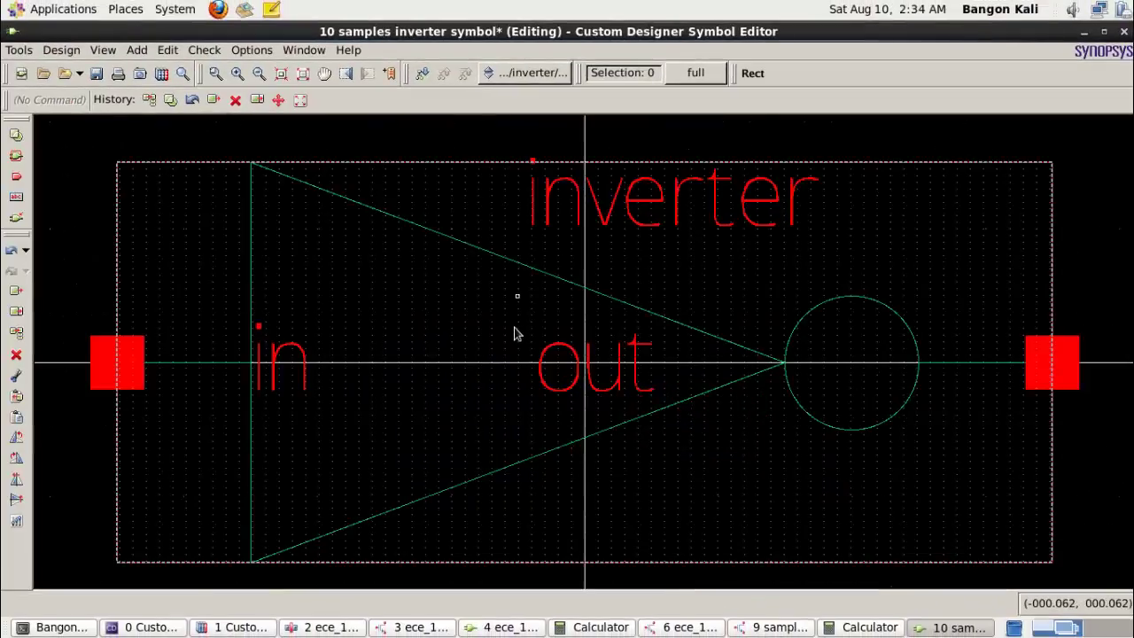
# Save the inverter symbol and close its symbol and schematic editor windows.
pyautogui.click(96, 75)
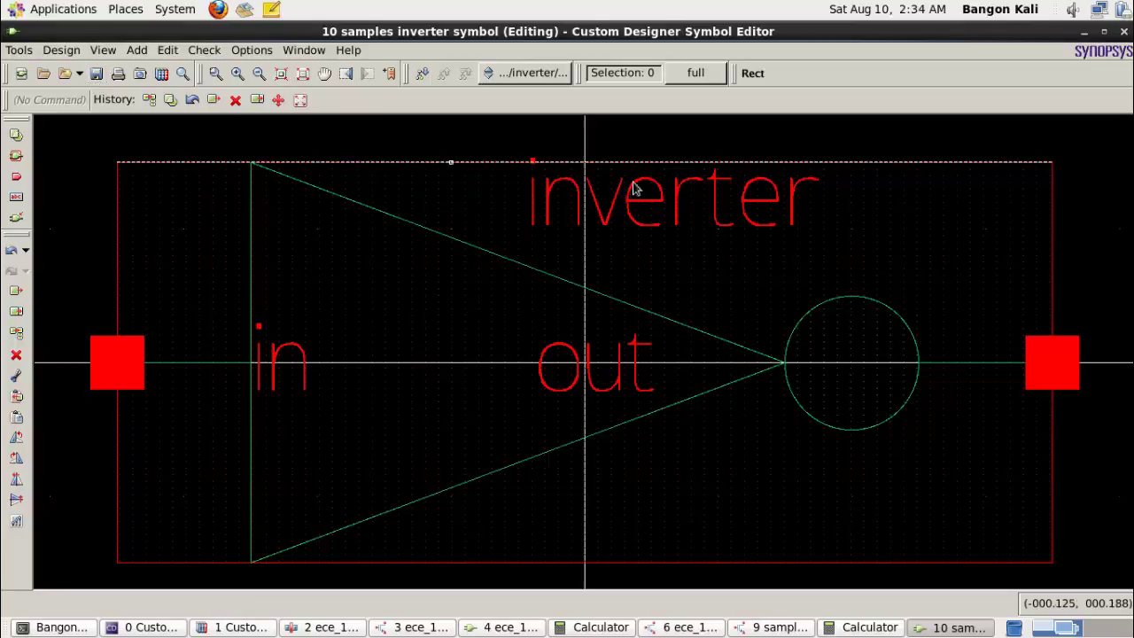
pyautogui.click(20, 53)
pyautogui.moveTo(59, 51)
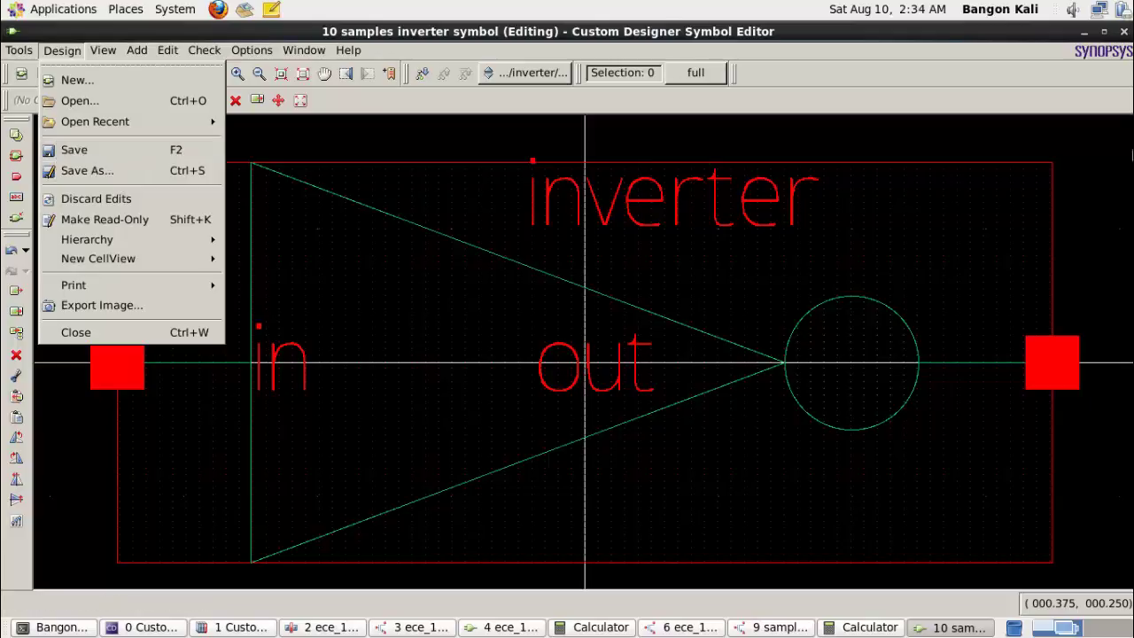
pyautogui.click(912, 144)
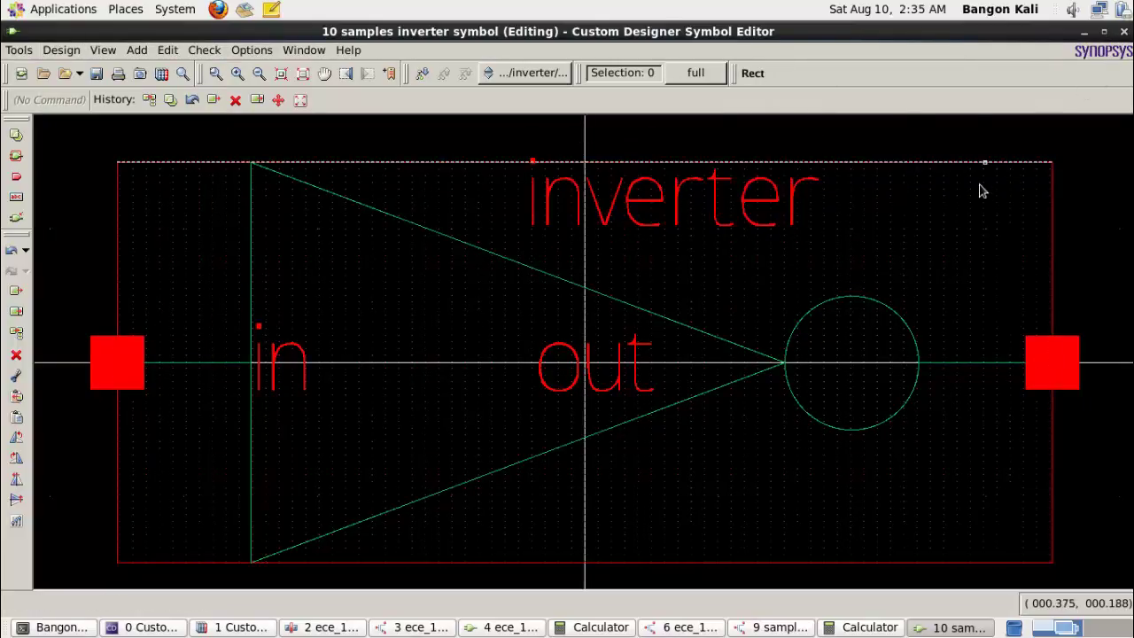
pyautogui.click(1124, 32)
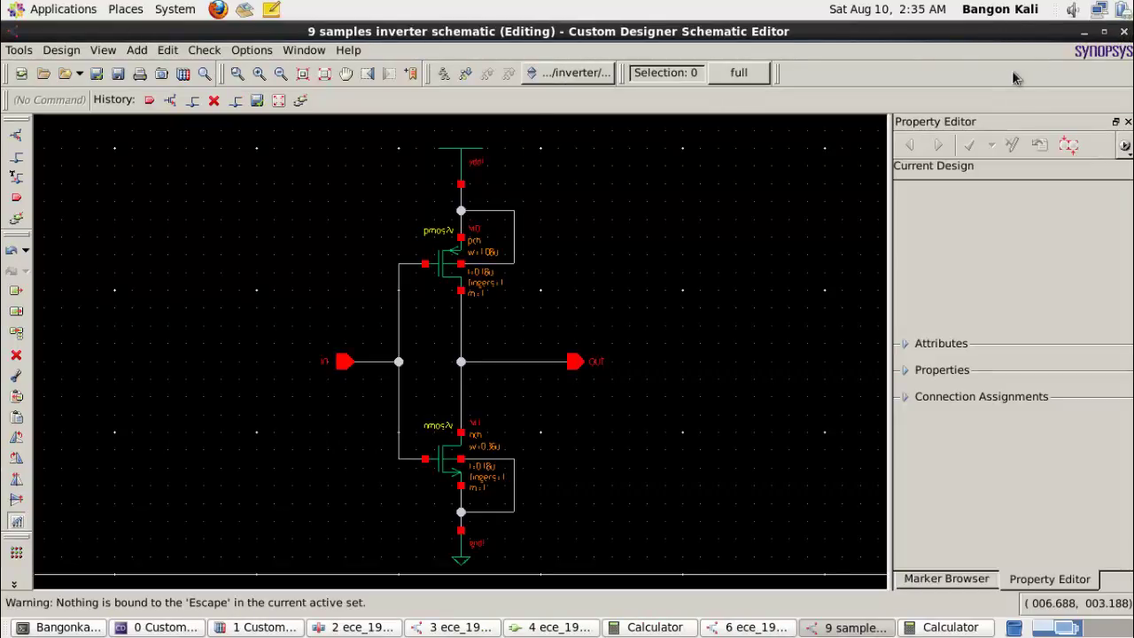
pyautogui.click(1124, 32)
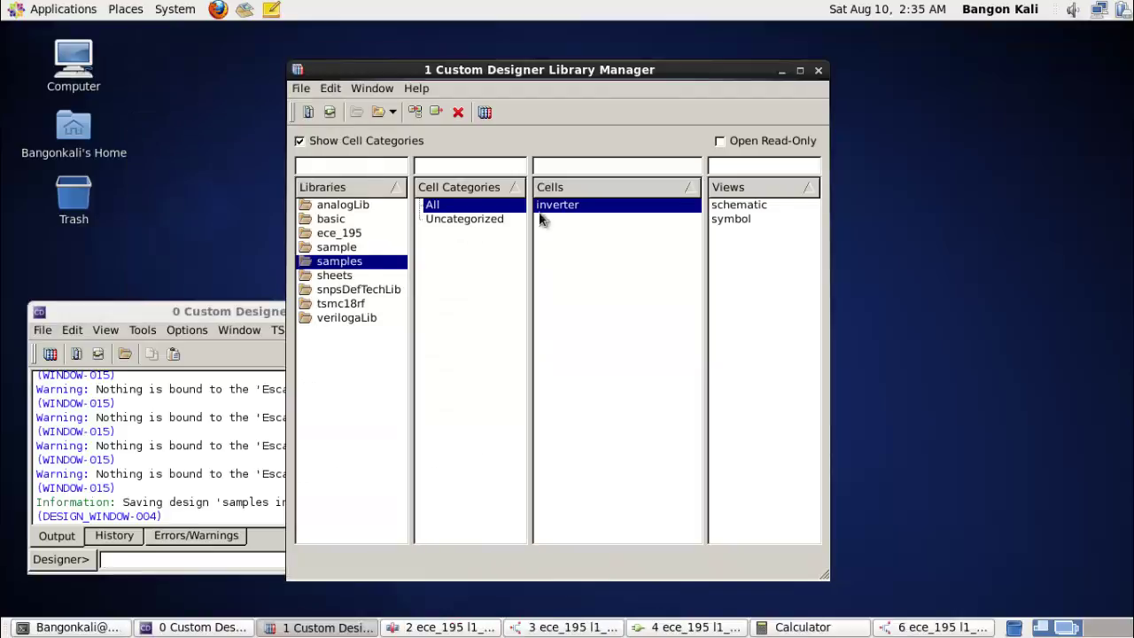
# Create a new cell named inverter_tb in the samples library.
pyautogui.rightClick(563, 228)
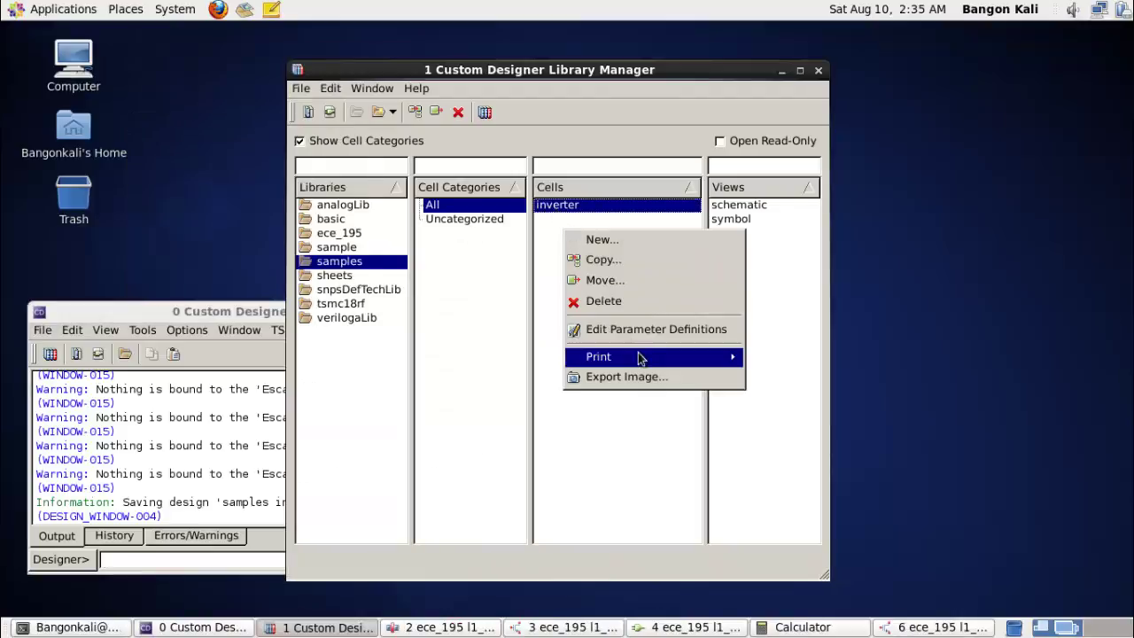
pyautogui.click(543, 254)
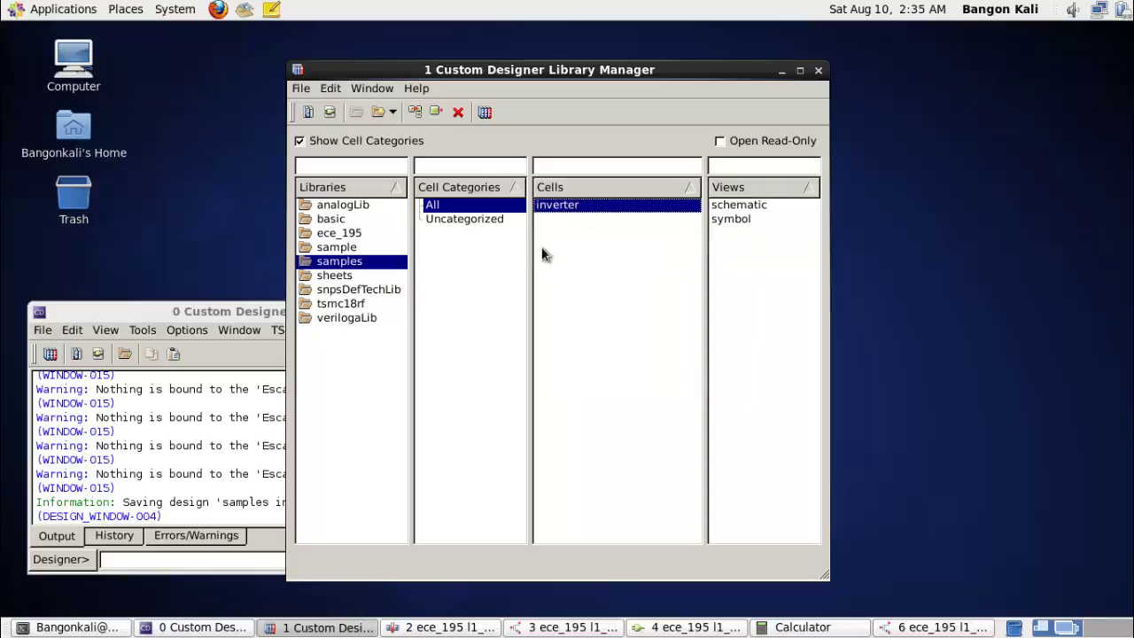
pyautogui.click(346, 262)
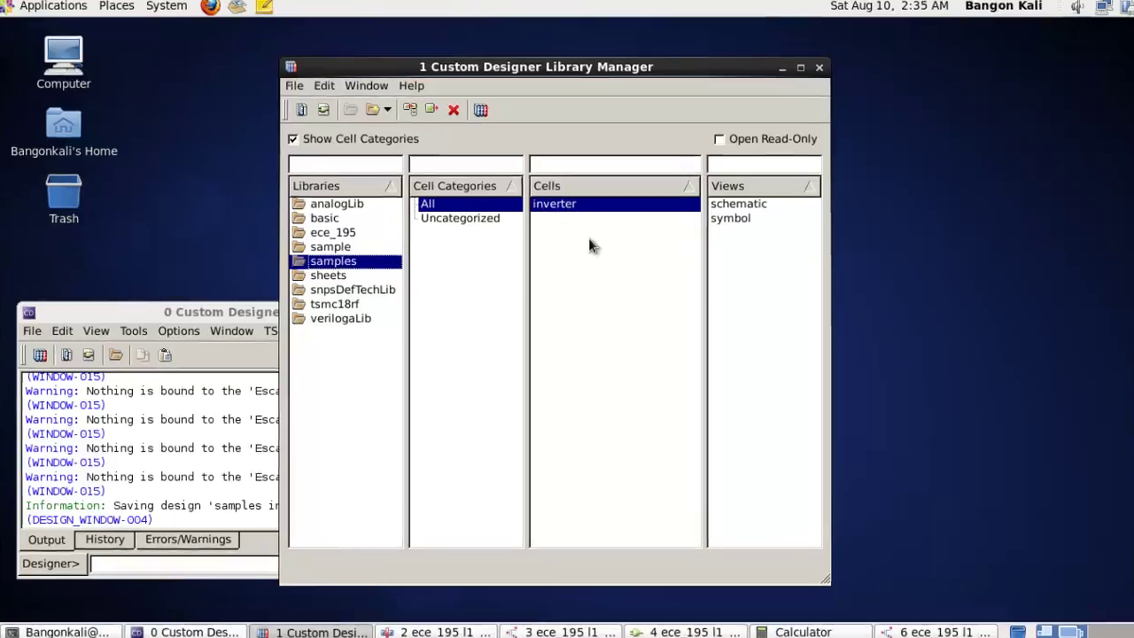
pyautogui.rightClick(580, 234)
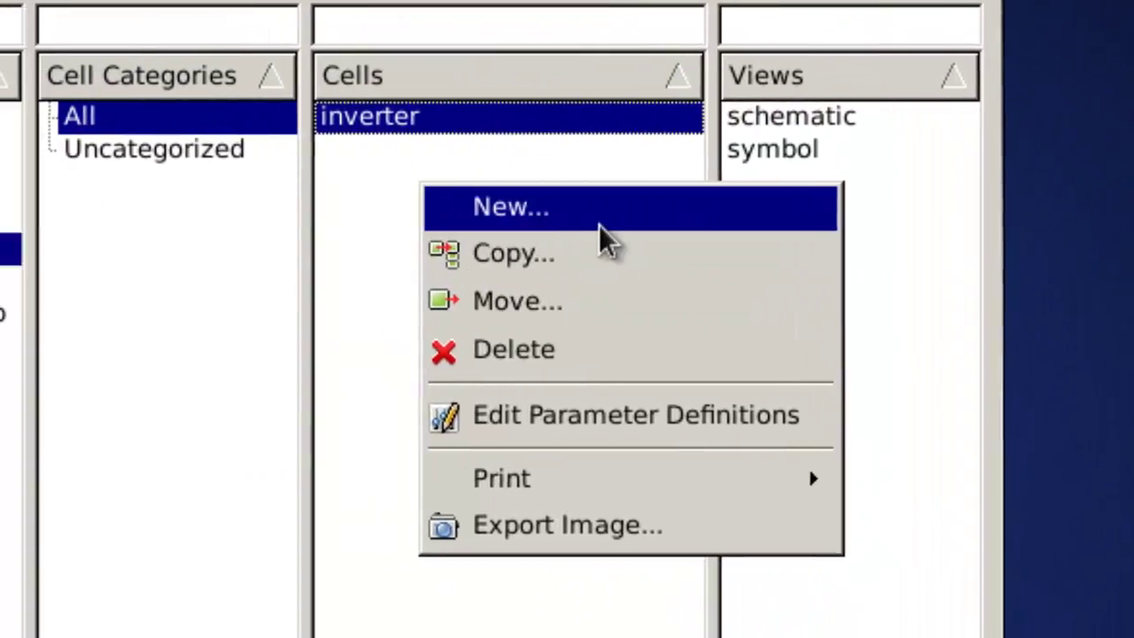
pyautogui.click(522, 213)
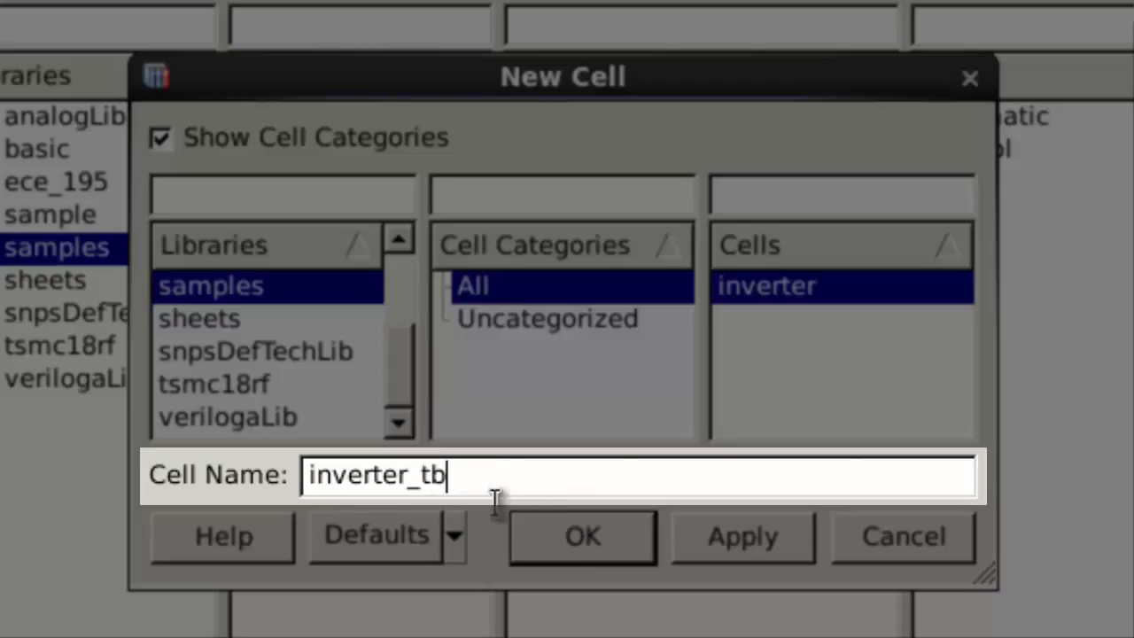
pyautogui.moveTo(408, 475); pyautogui.dragTo(466, 478)
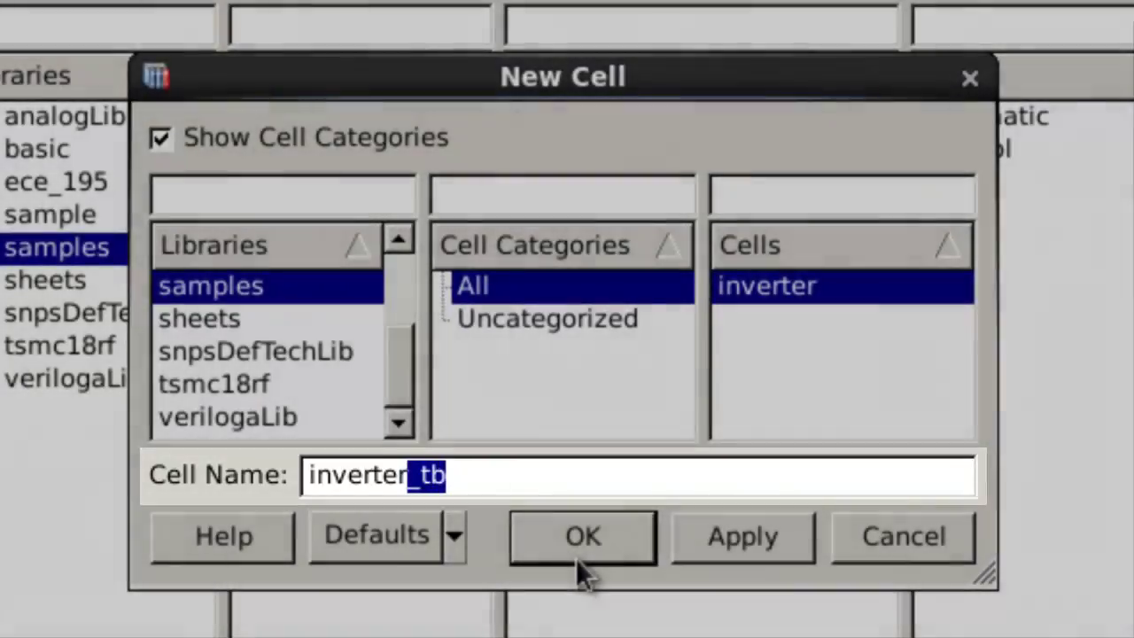
pyautogui.click(581, 539)
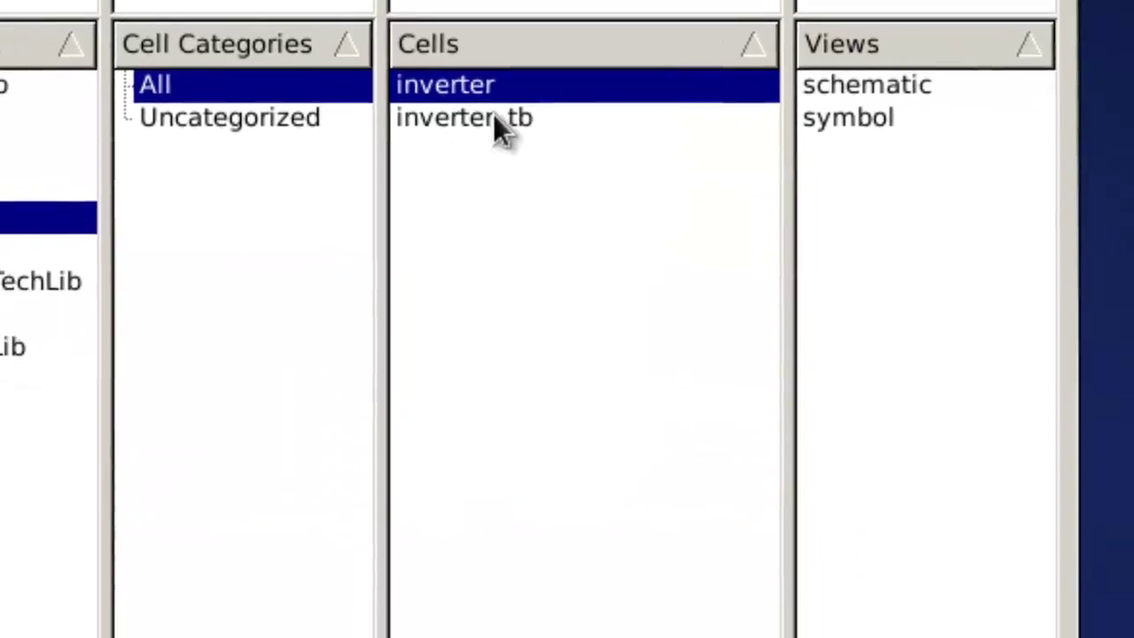
# Create a schematic view for the inverter_tb cell with the Schematic Editor and open it.
pyautogui.click(495, 118)
pyautogui.rightClick(875, 145)
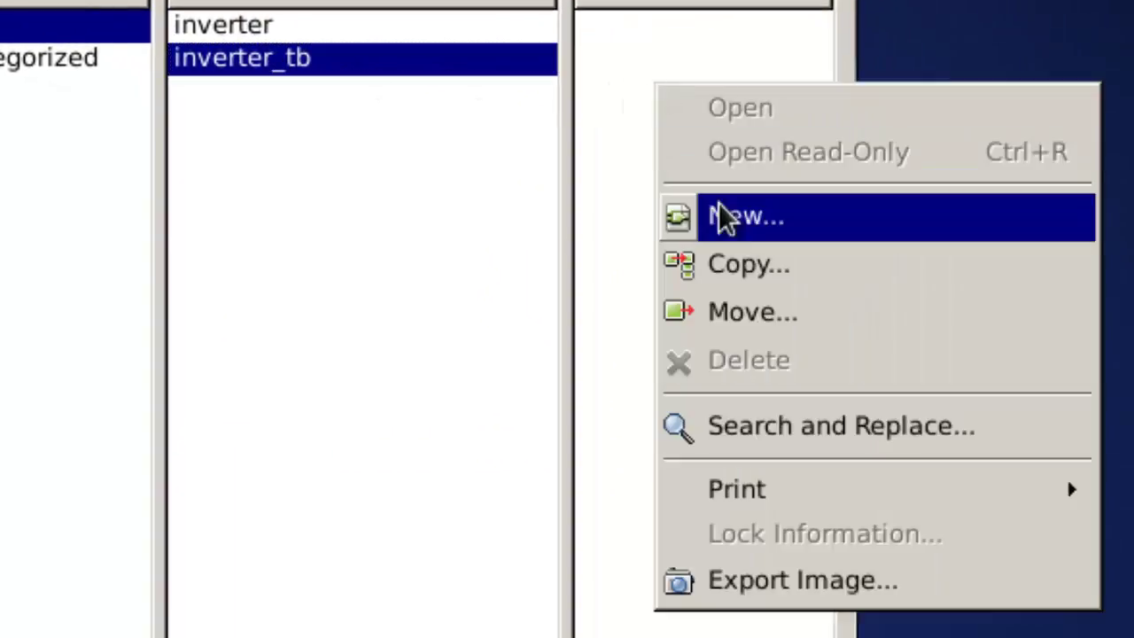
pyautogui.click(724, 226)
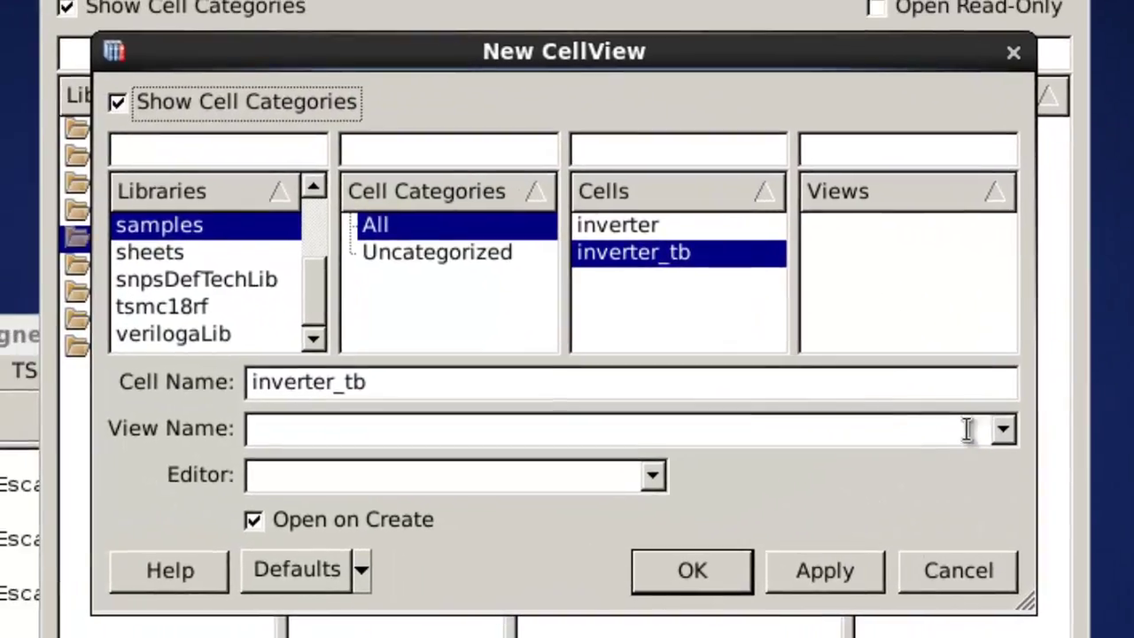
pyautogui.click(1001, 430)
pyautogui.click(951, 524)
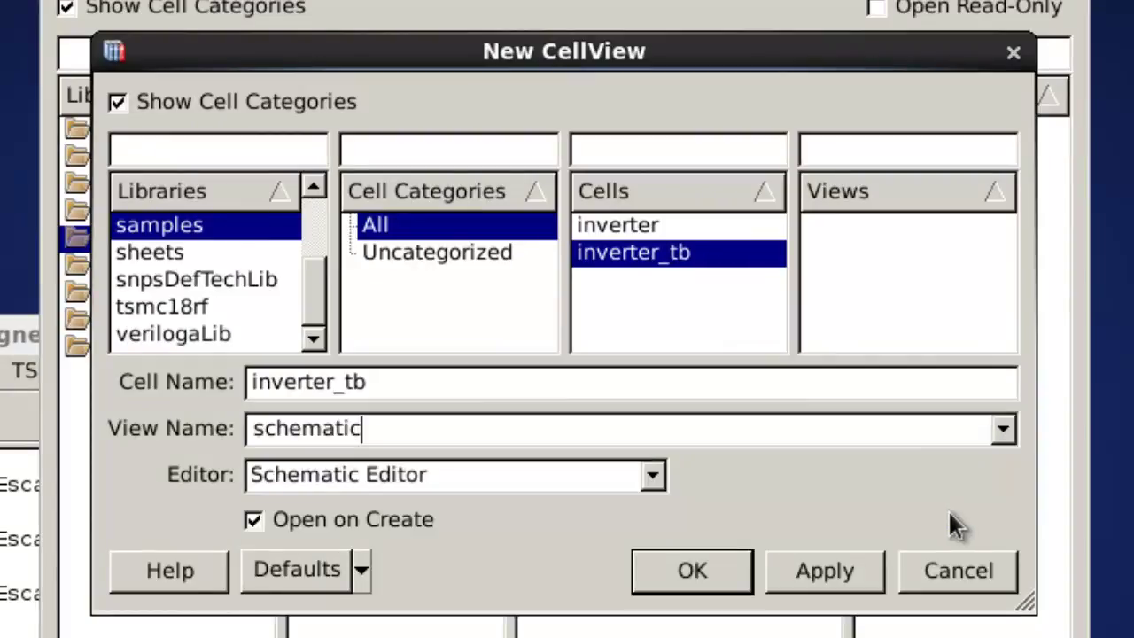
pyautogui.click(700, 574)
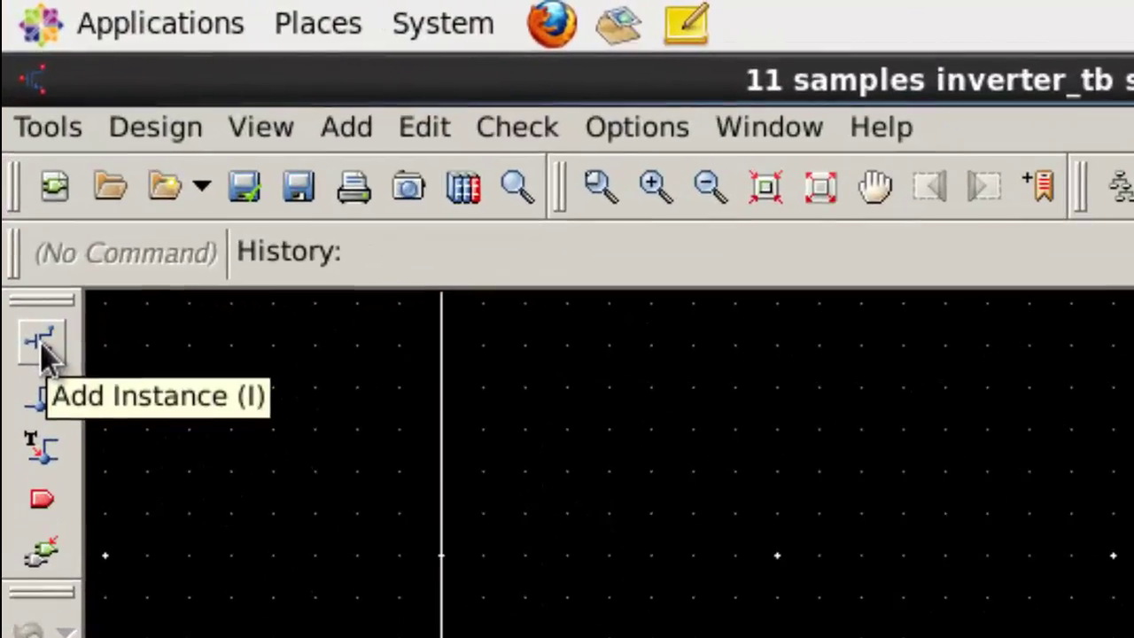
# Place an instance of the samples library's inverter symbol in the inverter_tb schematic.
pyautogui.click(323, 132)
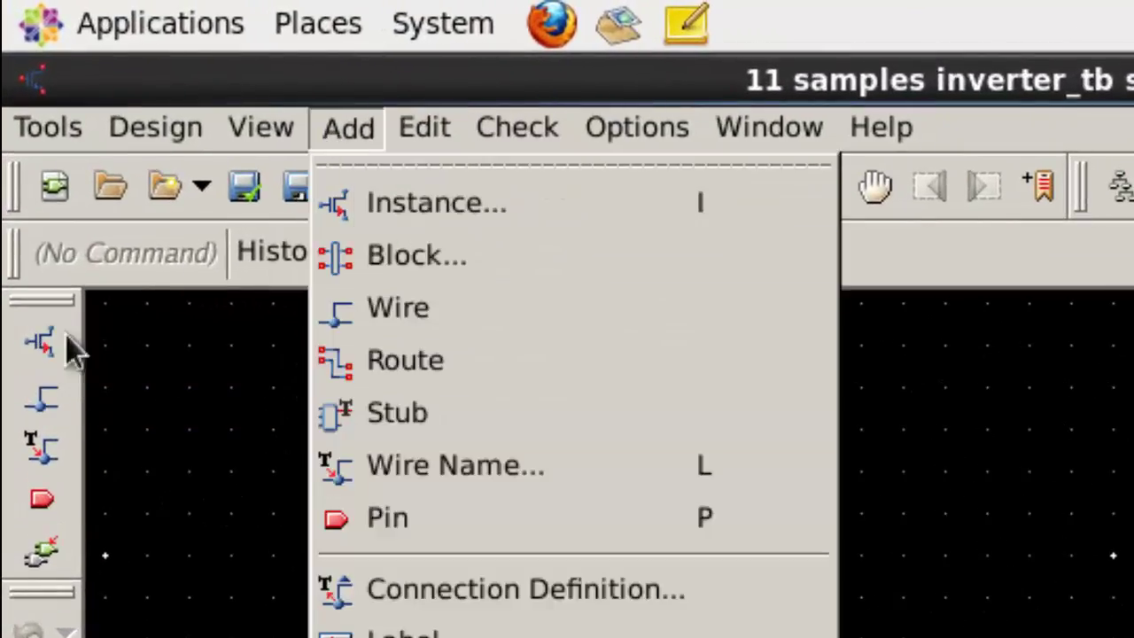
pyautogui.click(35, 350)
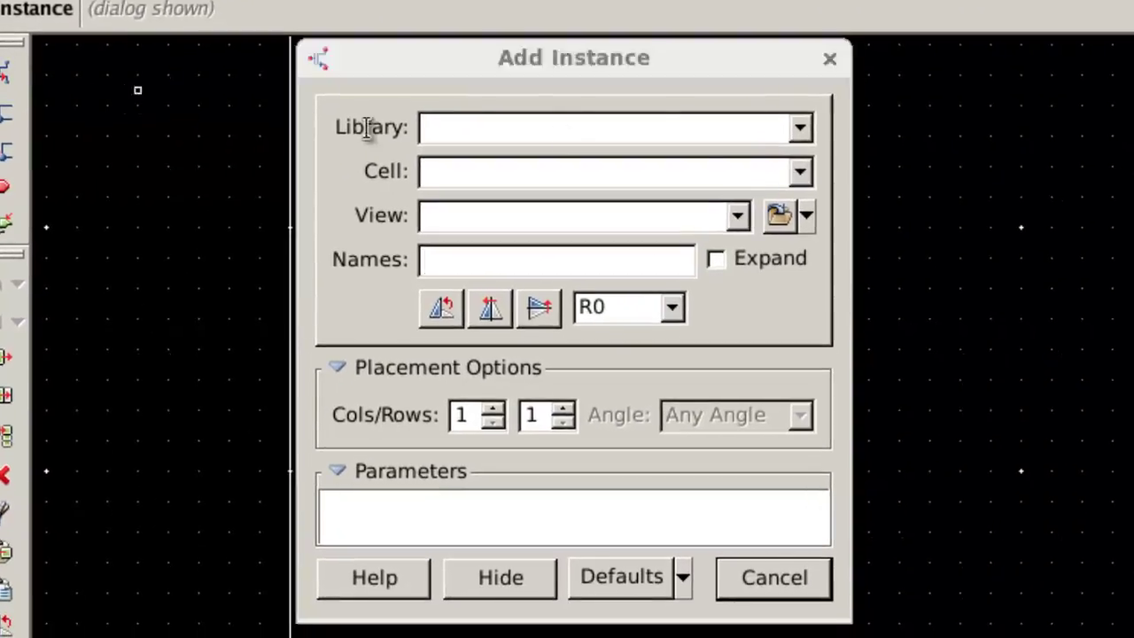
pyautogui.click(801, 131)
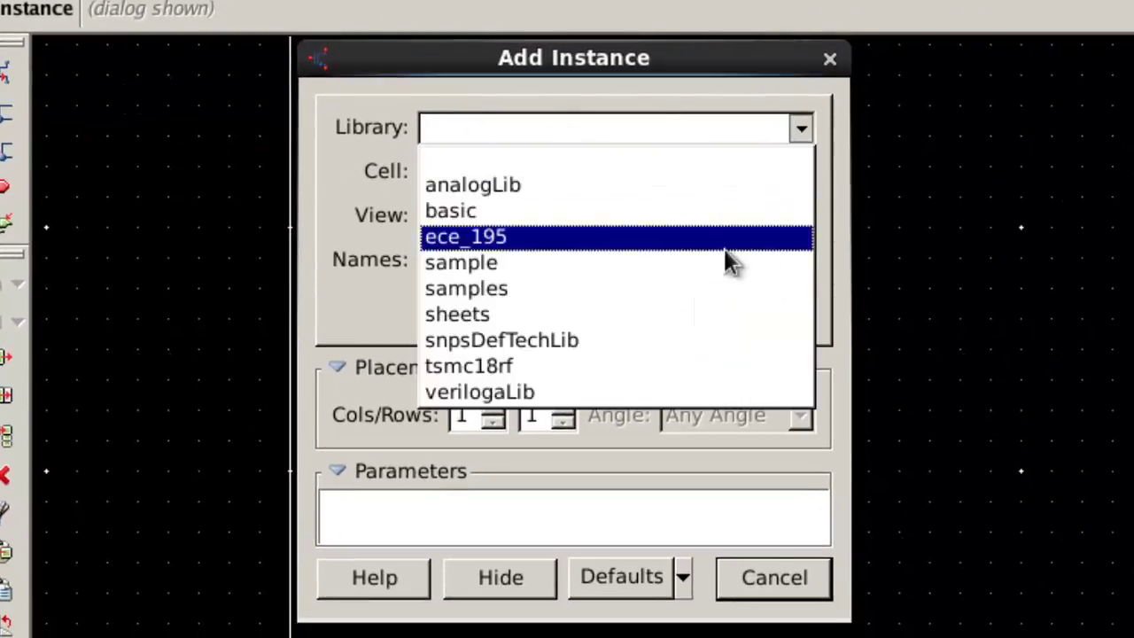
pyautogui.click(717, 290)
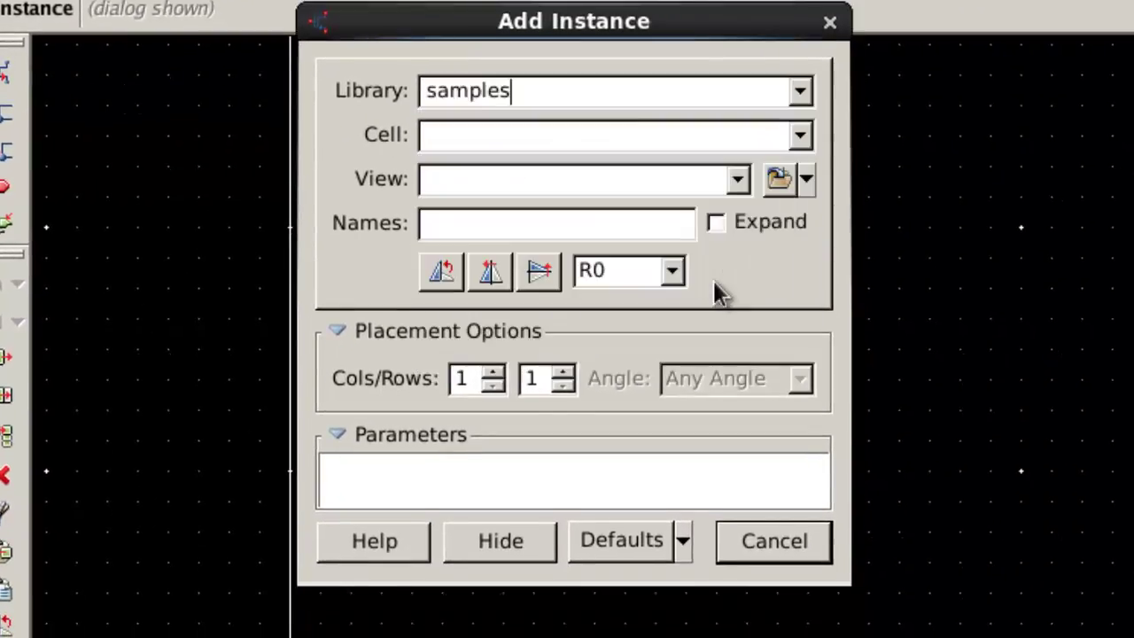
pyautogui.click(800, 137)
pyautogui.click(785, 191)
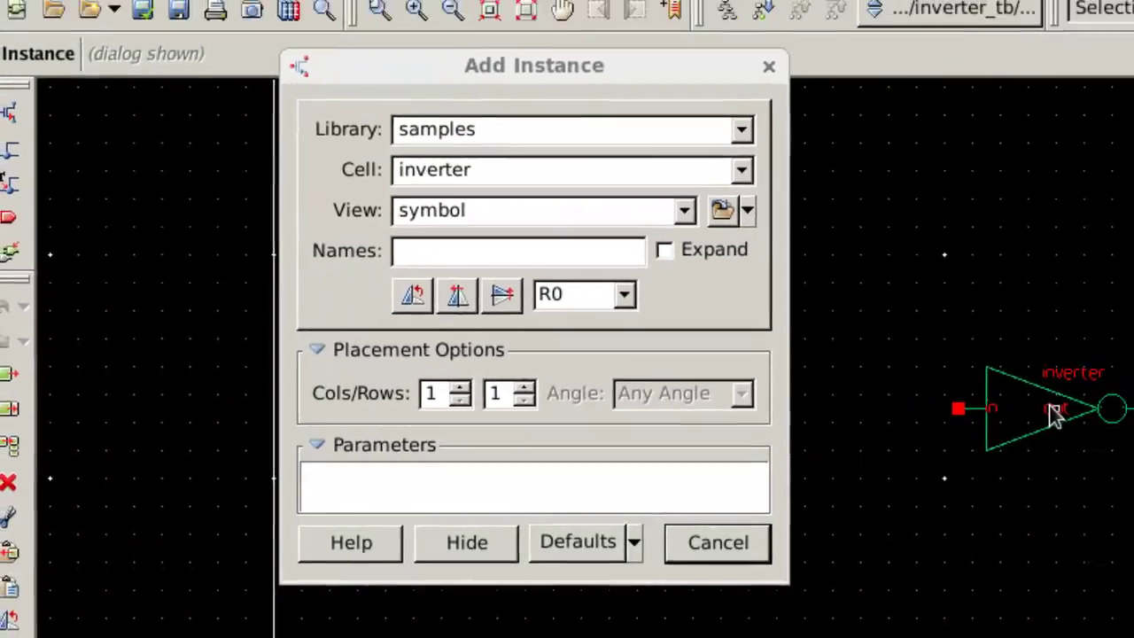
pyautogui.click(1054, 414)
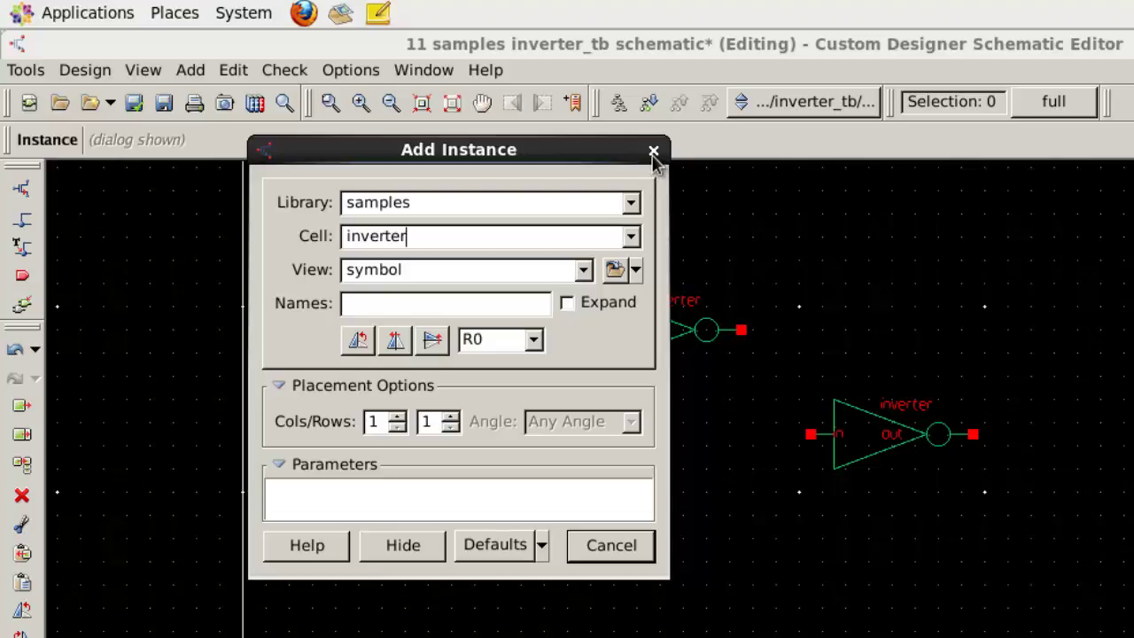
# Place the analogLib vdd symbol beyond the inverter's output side in the testbench schematic.
pyautogui.click(635, 207)
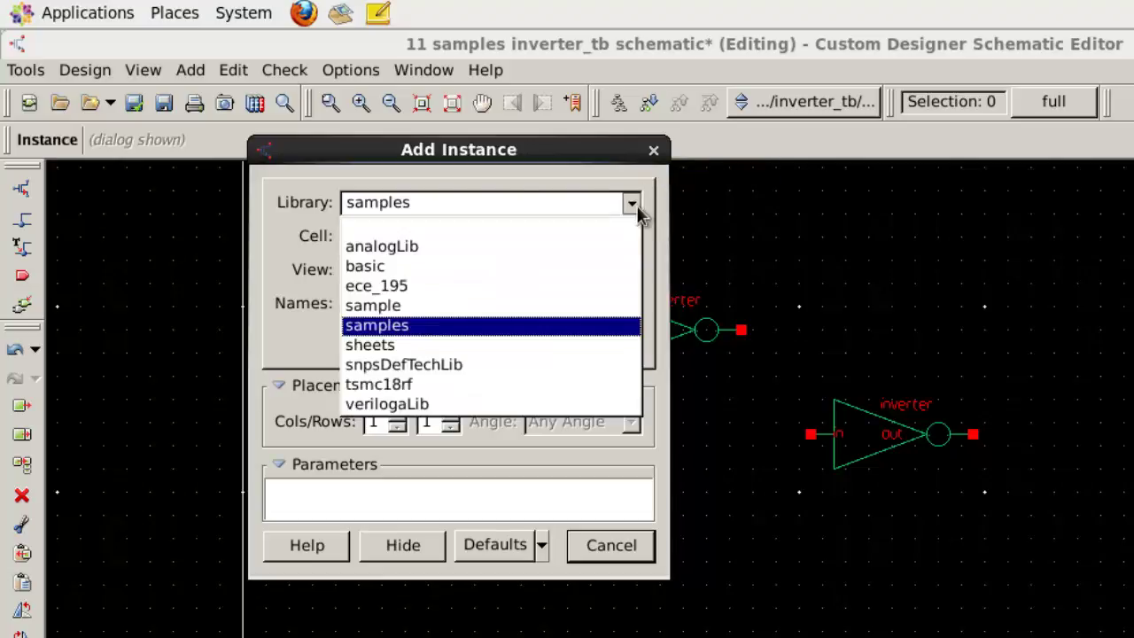
pyautogui.click(593, 249)
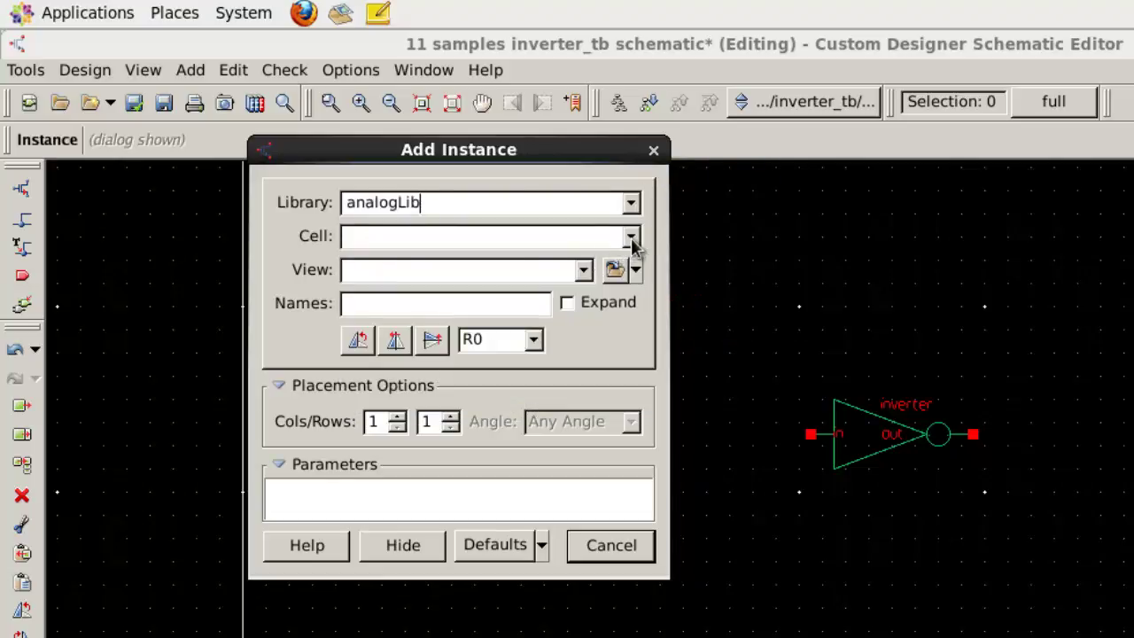
pyautogui.click(630, 237)
pyautogui.write('vdd')
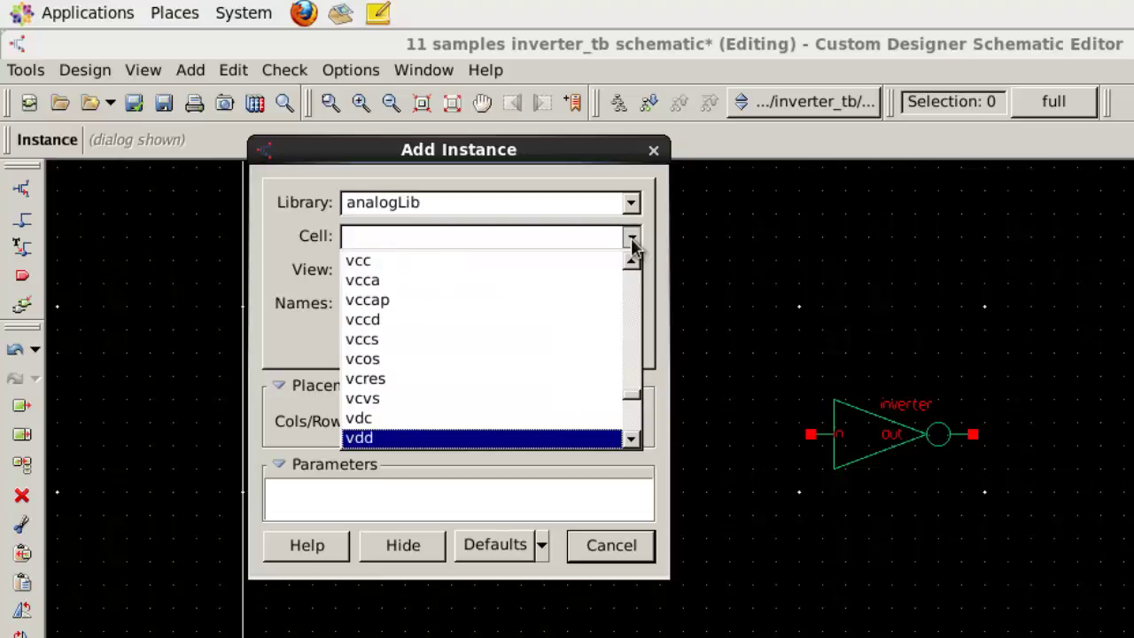
pyautogui.press('Return')
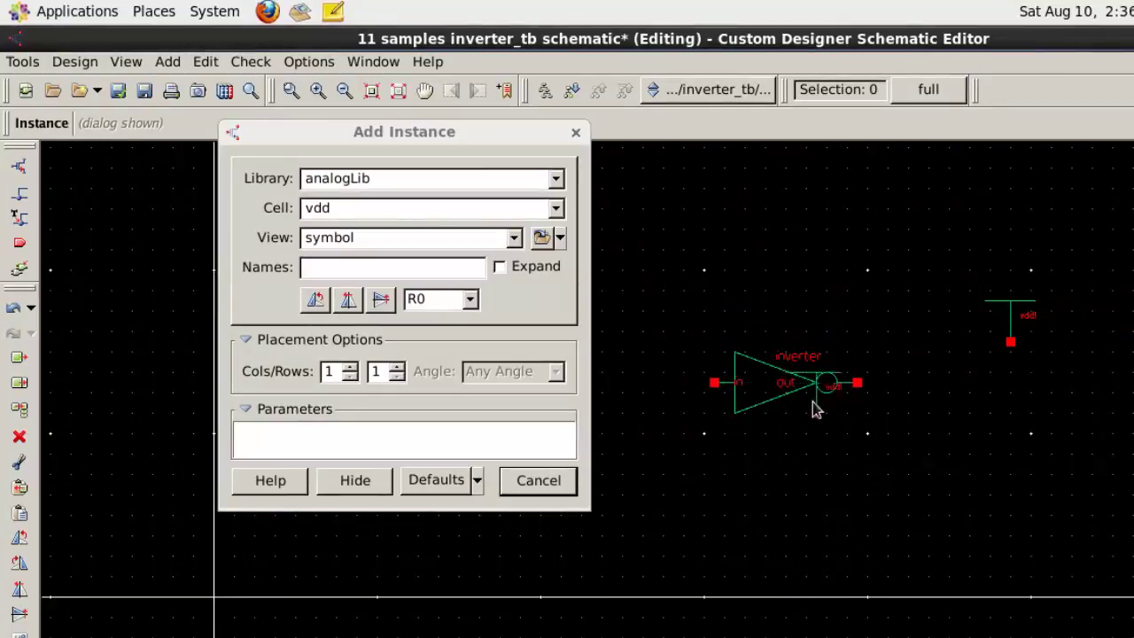
# Place an analogLib vsource symbol directly below the vdd symbol.
pyautogui.click(557, 209)
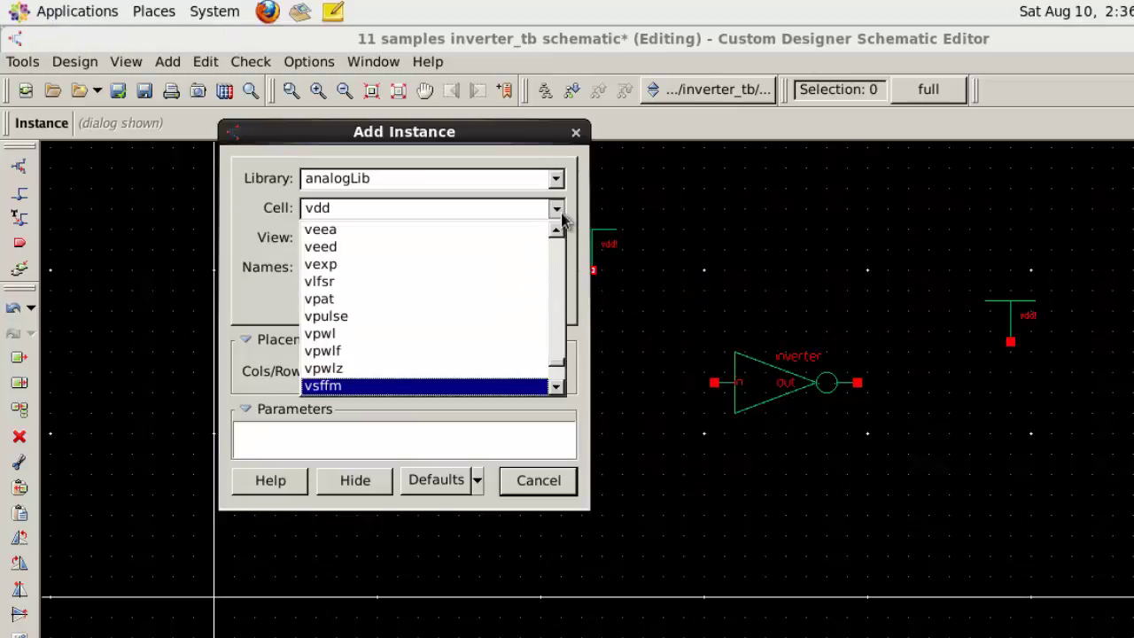
pyautogui.write('svso')
pyautogui.press('Return')
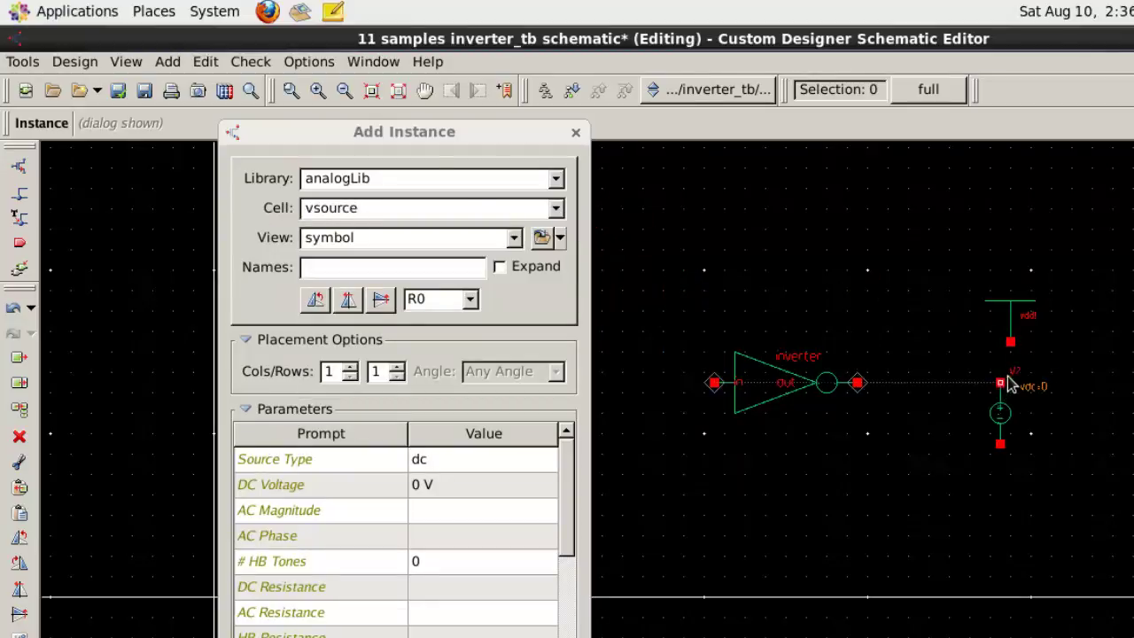
pyautogui.click(1096, 432)
# Place two analogLib gnd symbols, one below the vsource and one below the inverter's input side.
pyautogui.click(556, 209)
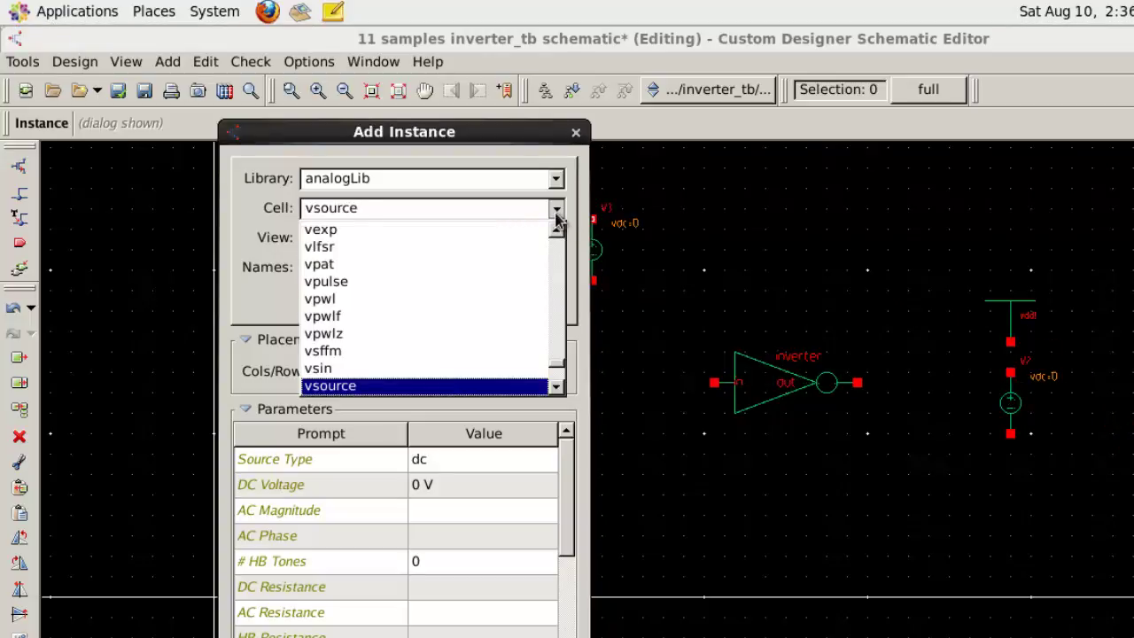
pyautogui.press('g')
pyautogui.press('Return')
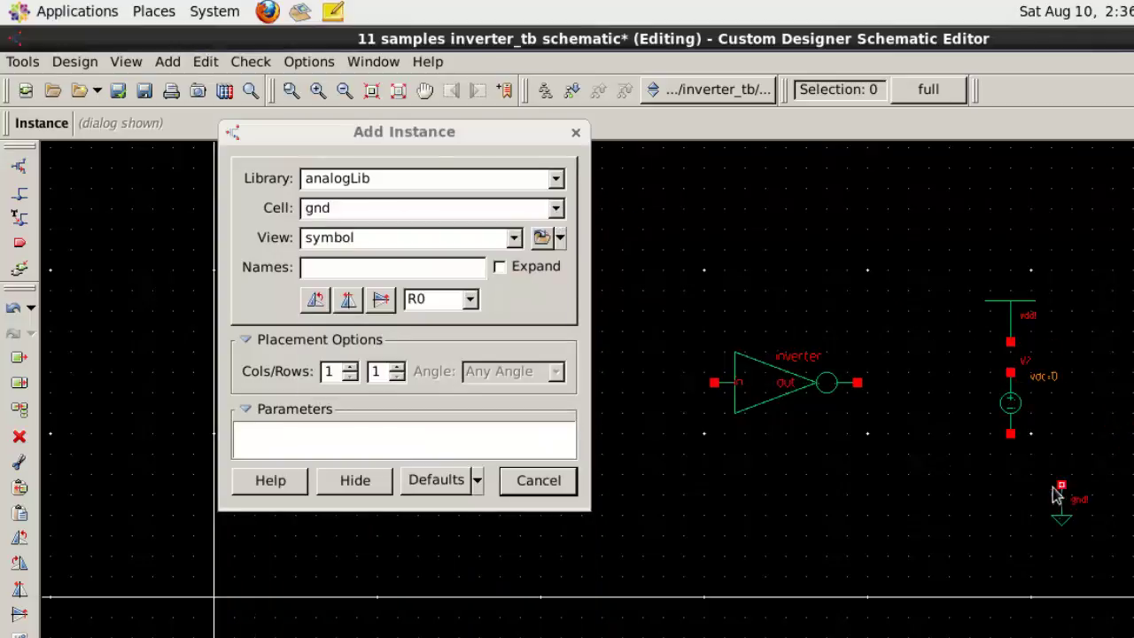
pyautogui.click(1010, 465)
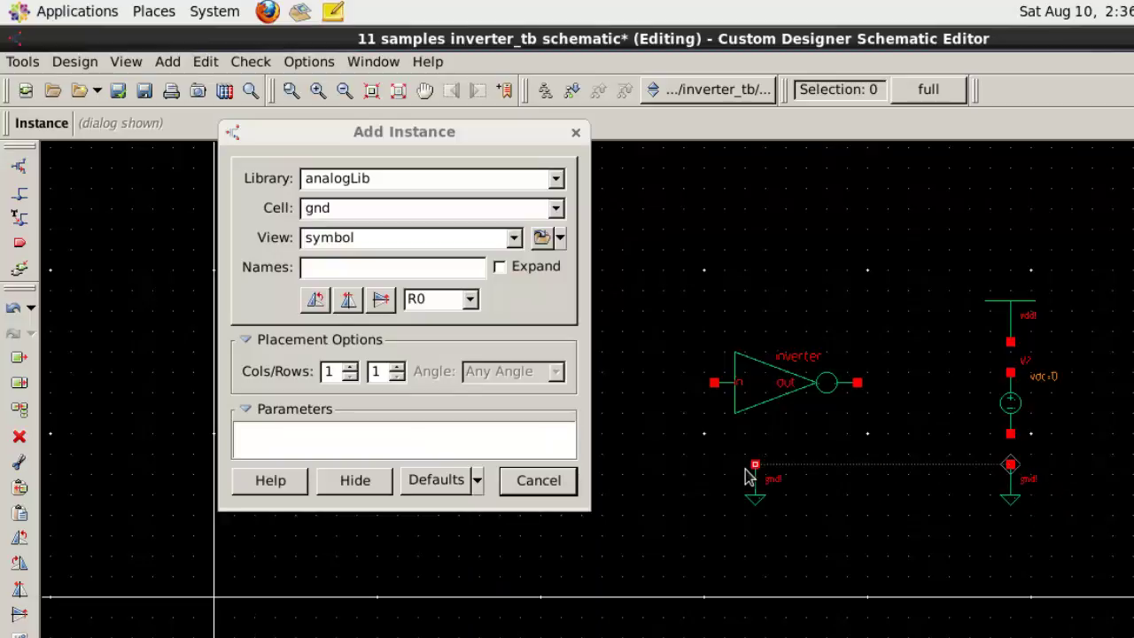
pyautogui.click(670, 472)
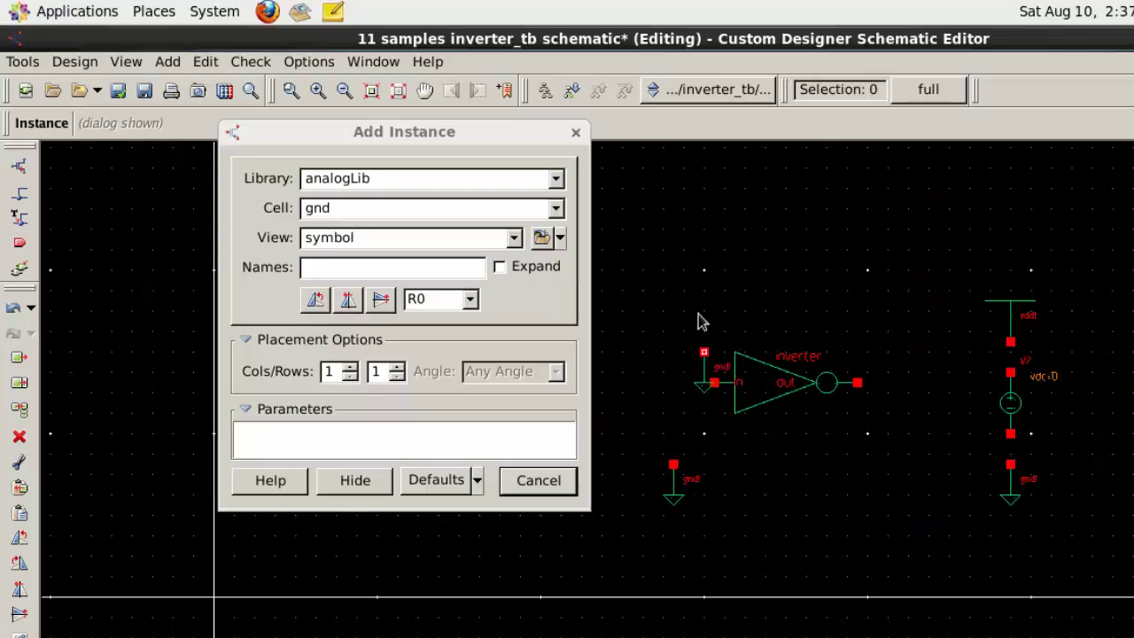
# Place an analogLib vpulse source rotated to R270, with its positive terminal facing the inverter input, and end instance placement.
pyautogui.click(556, 209)
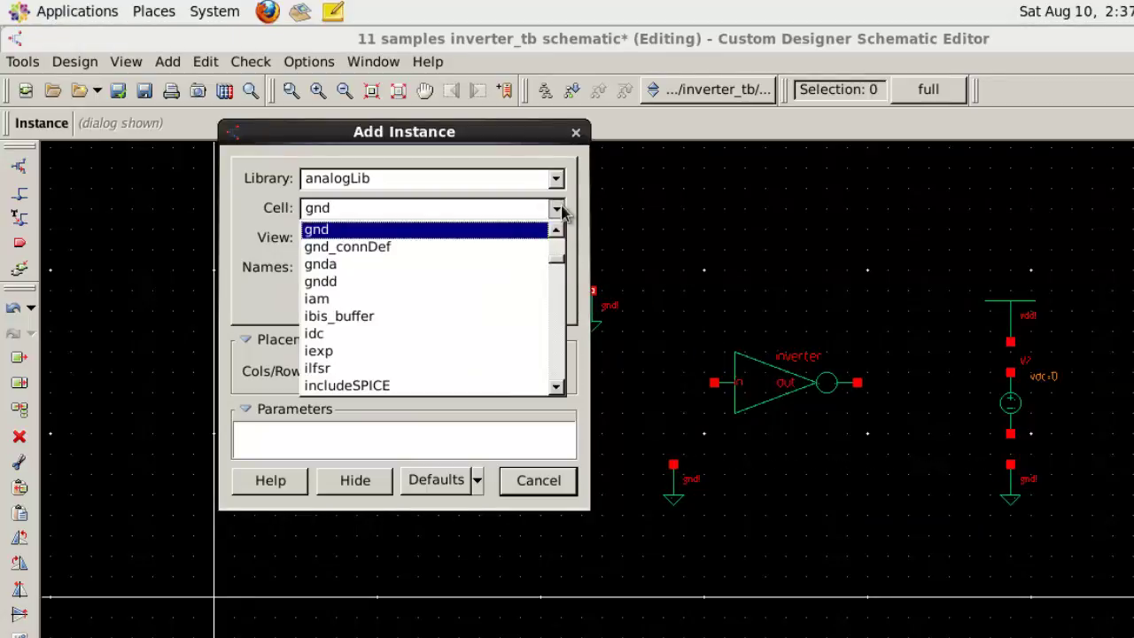
pyautogui.write('vpu')
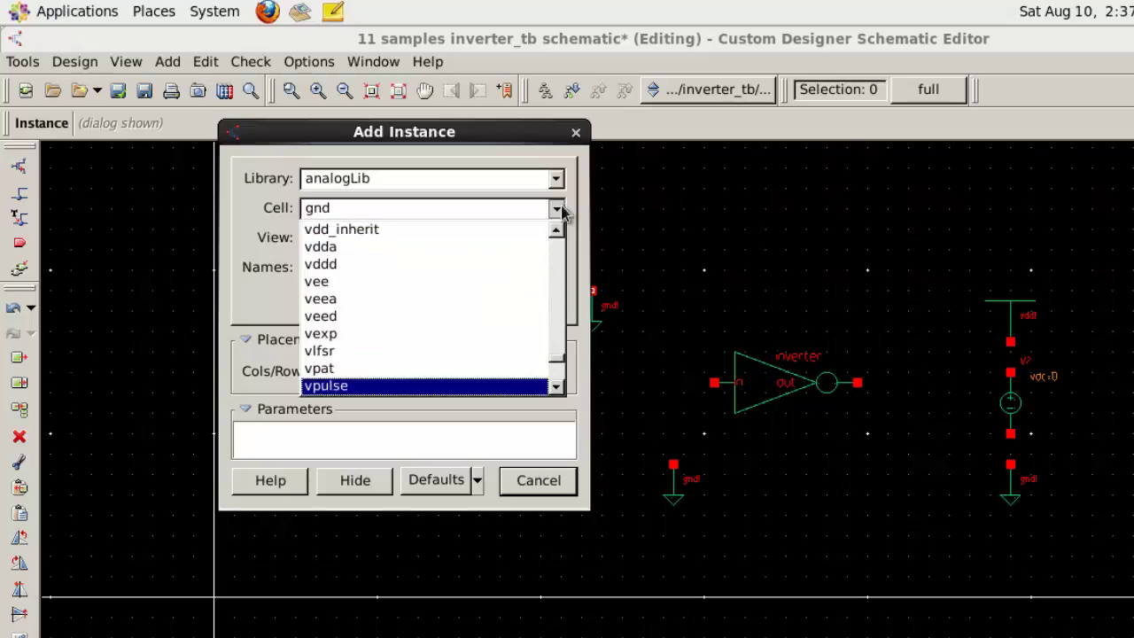
pyautogui.press('Return')
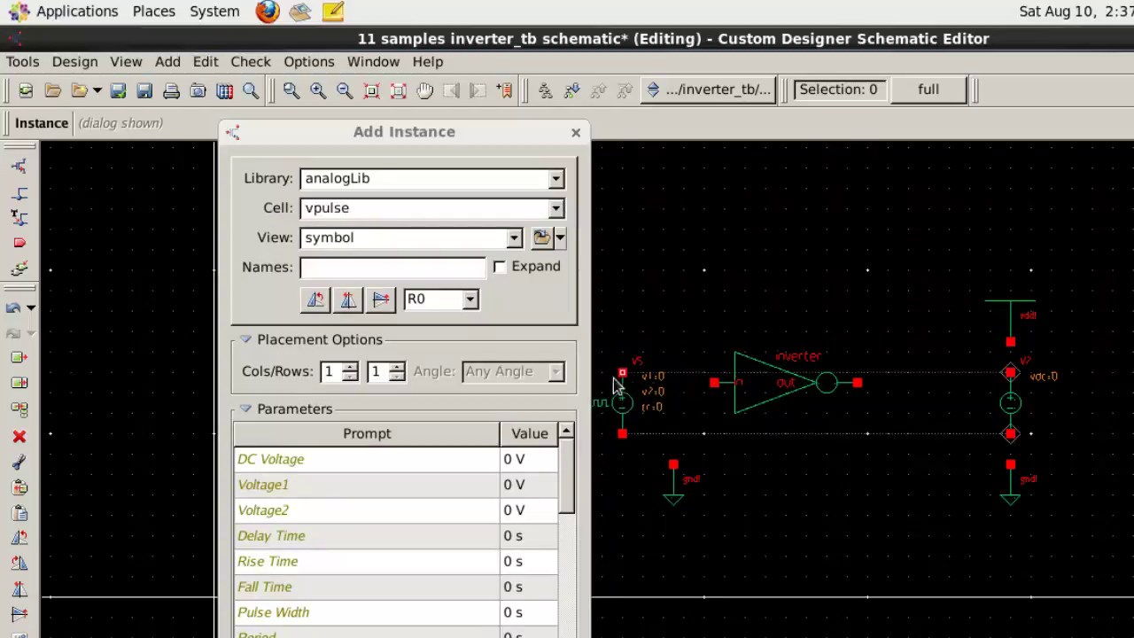
pyautogui.press('r')
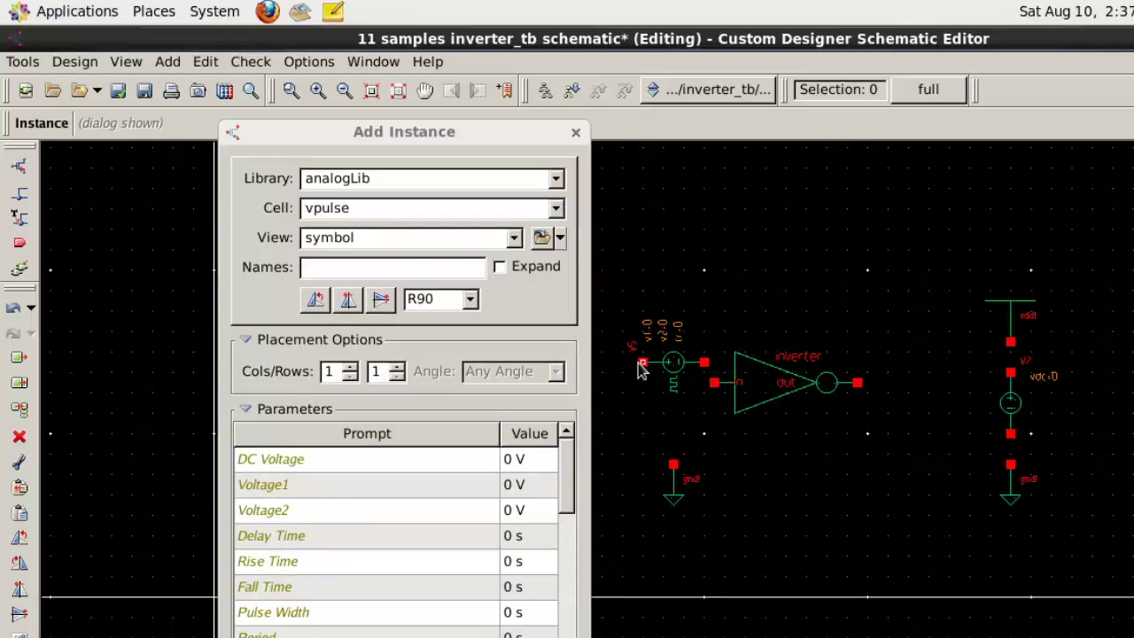
pyautogui.press('r')
pyautogui.press('r')
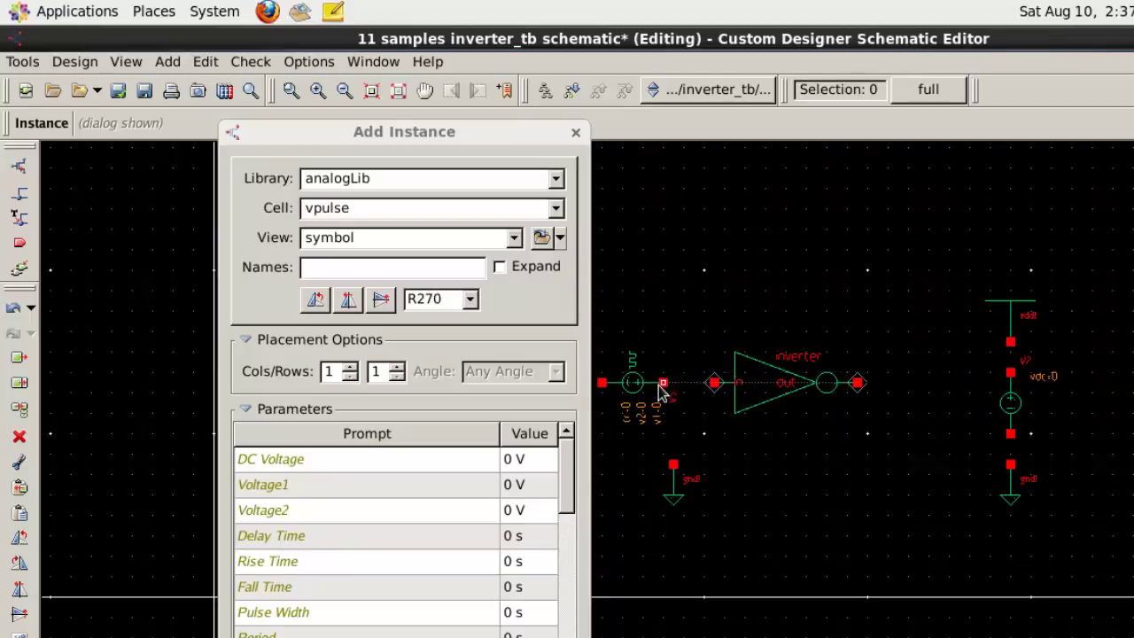
pyautogui.click(664, 390)
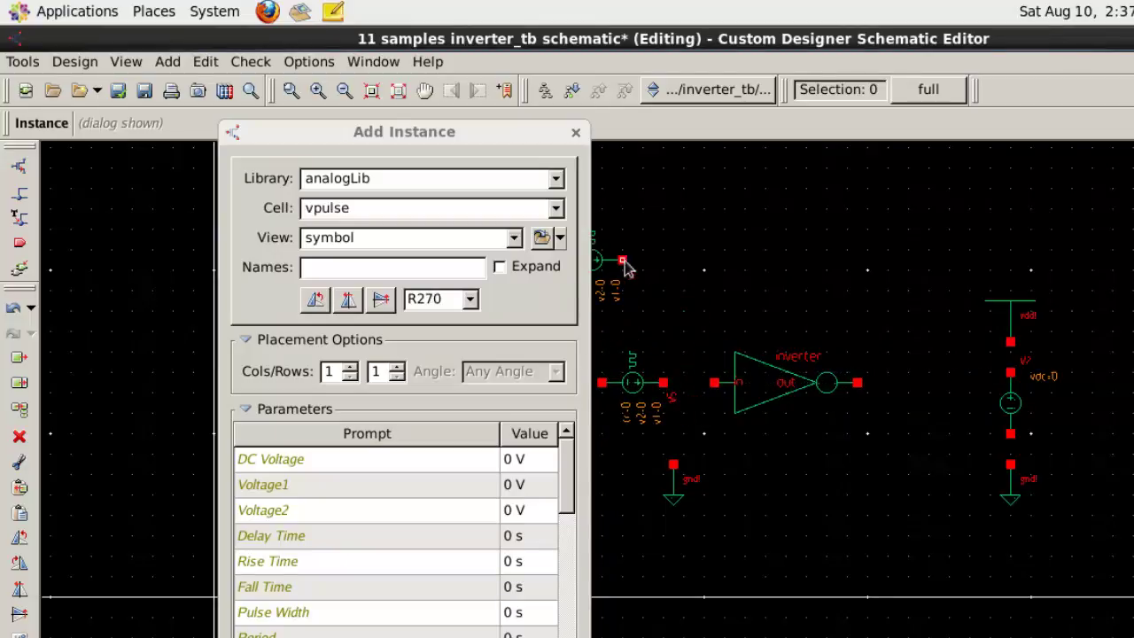
pyautogui.press('Escape')
# Move the gnd symbol near the inverter input outward, below and beyond the vpulse source's negative terminal.
pyautogui.moveTo(776, 556); pyautogui.dragTo(737, 535)
pyautogui.press('m')
pyautogui.hotkey('shift', 'm')
pyautogui.moveTo(676, 496); pyautogui.dragTo(550, 498)
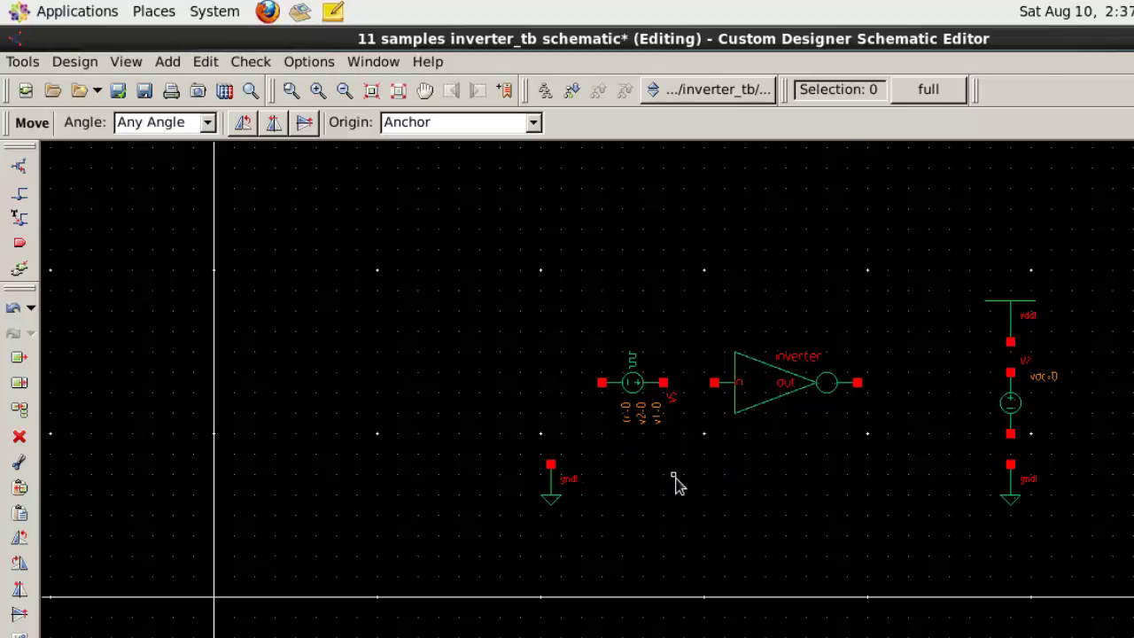
# Wire the moved ground to the vpulse negative terminal and the vpulse positive terminal to the inverter input.
pyautogui.press('f')
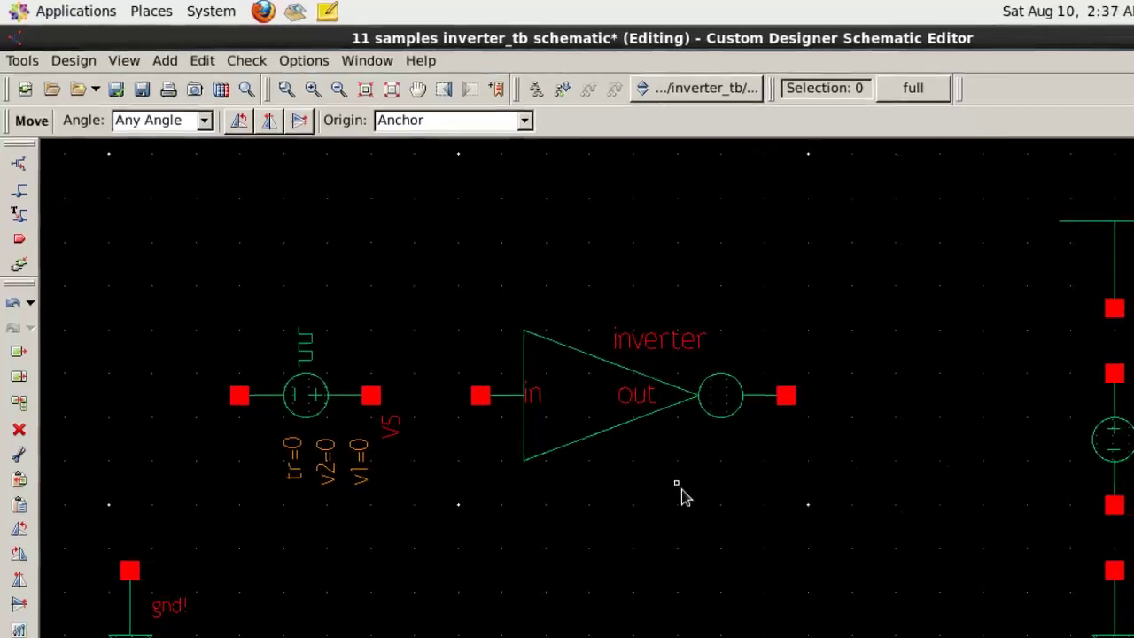
pyautogui.press('w')
pyautogui.click(129, 571)
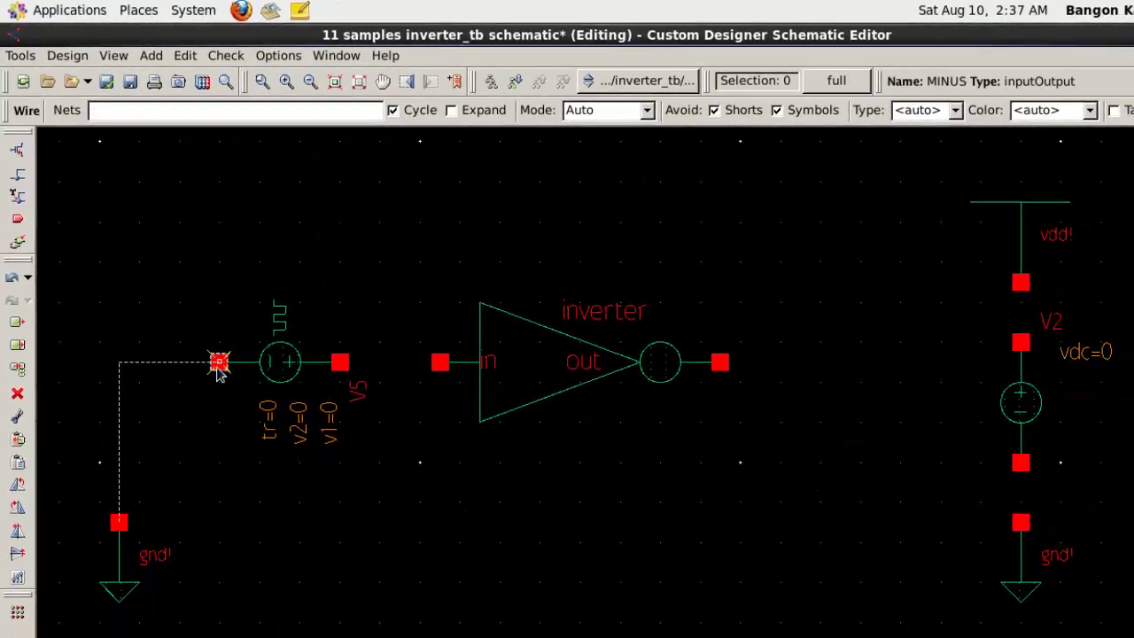
pyautogui.click(219, 363)
pyautogui.click(340, 363)
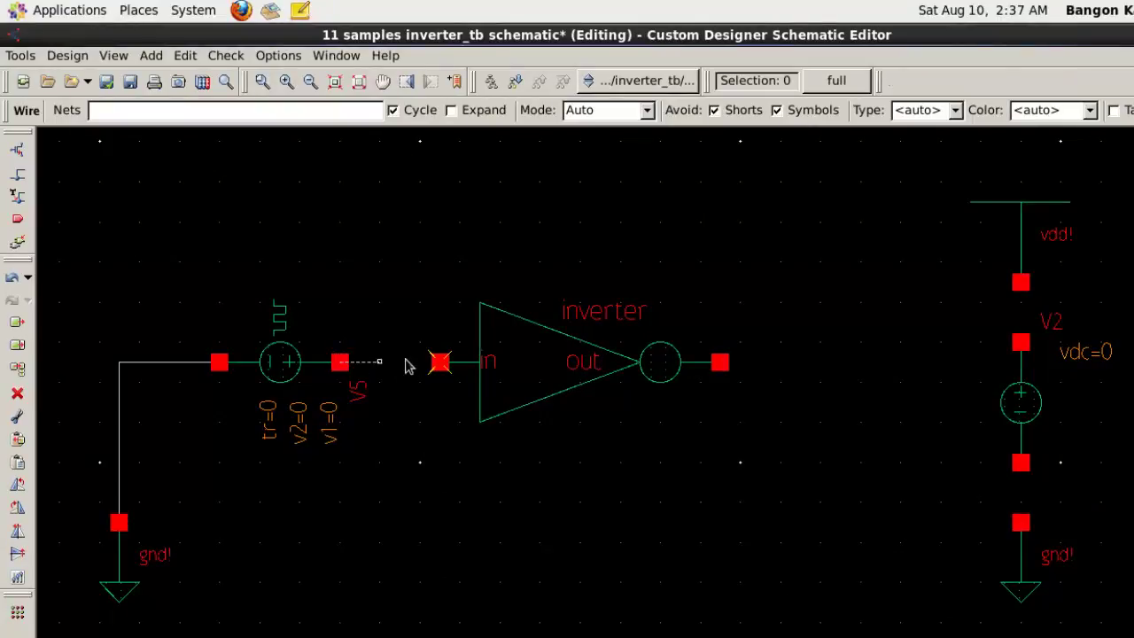
pyautogui.click(440, 363)
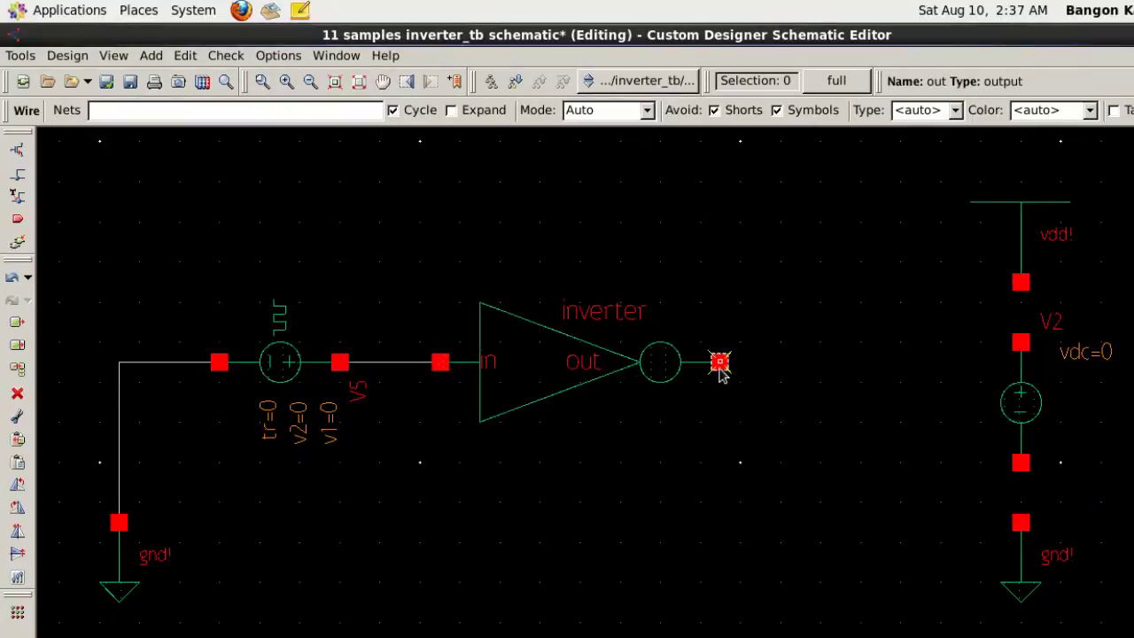
# Draw an open-ended wire from the inverter output and wire the vsource between vdd and gnd.
pyautogui.click(720, 363)
pyautogui.doubleClick(819, 361)
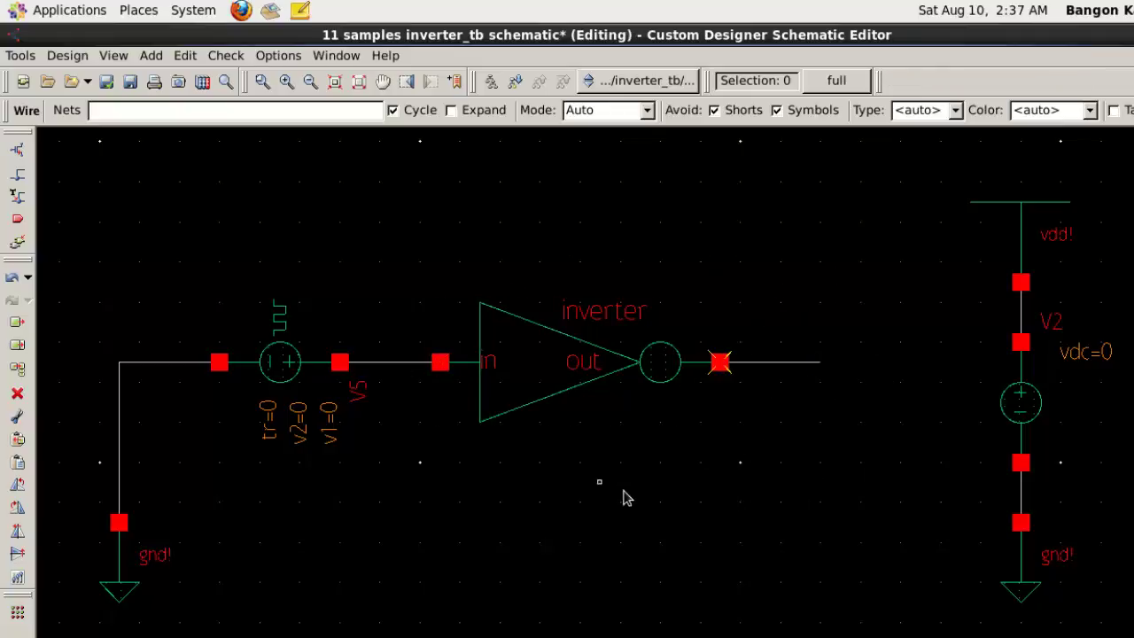
# Name the inverter's input wire in and its output wire out.
pyautogui.click(204, 114)
pyautogui.click(16, 197)
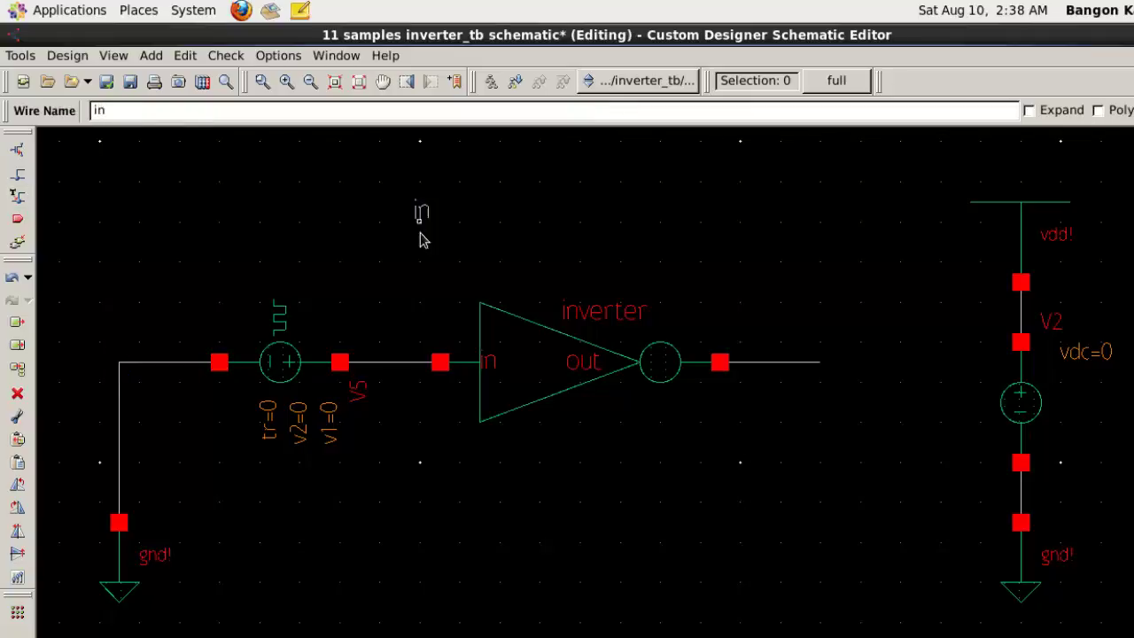
pyautogui.click(396, 368)
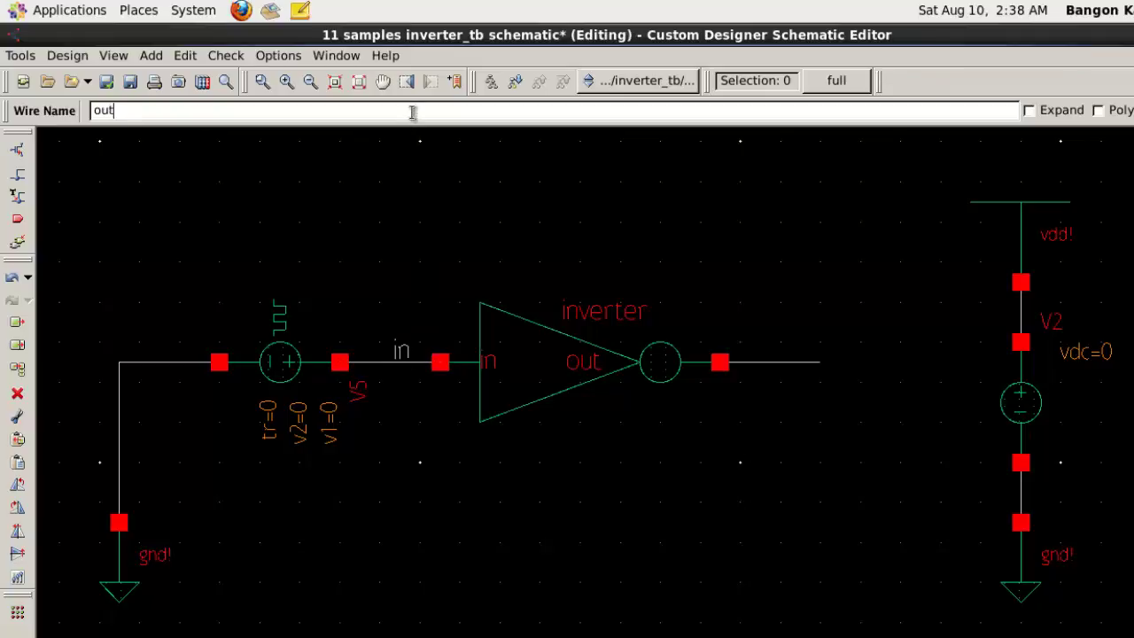
pyautogui.click(780, 363)
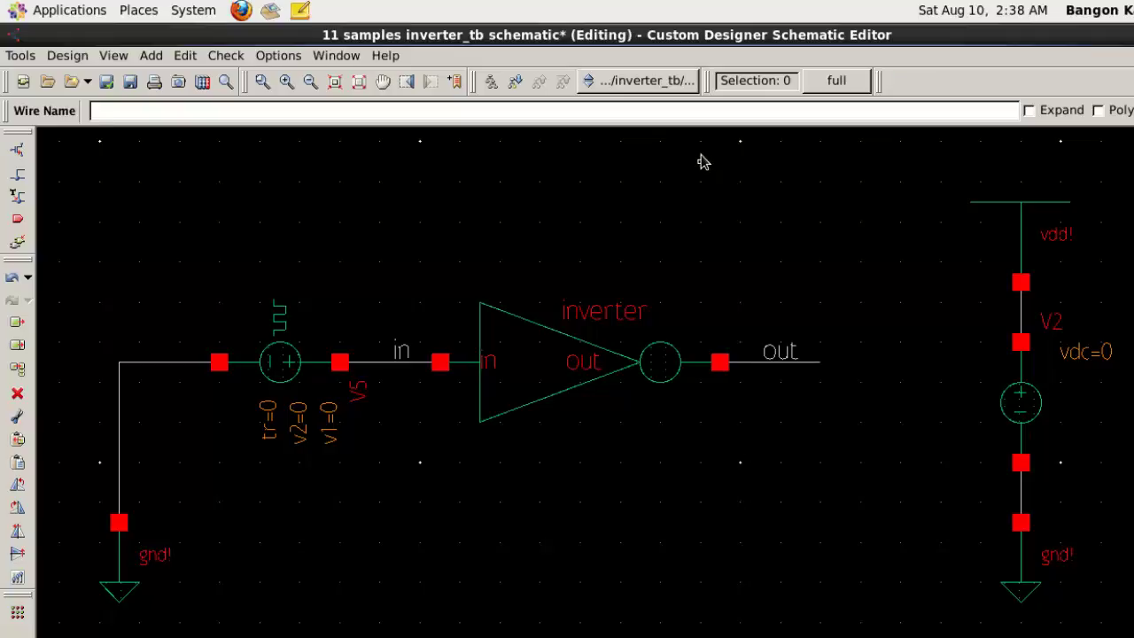
pyautogui.press('Escape')
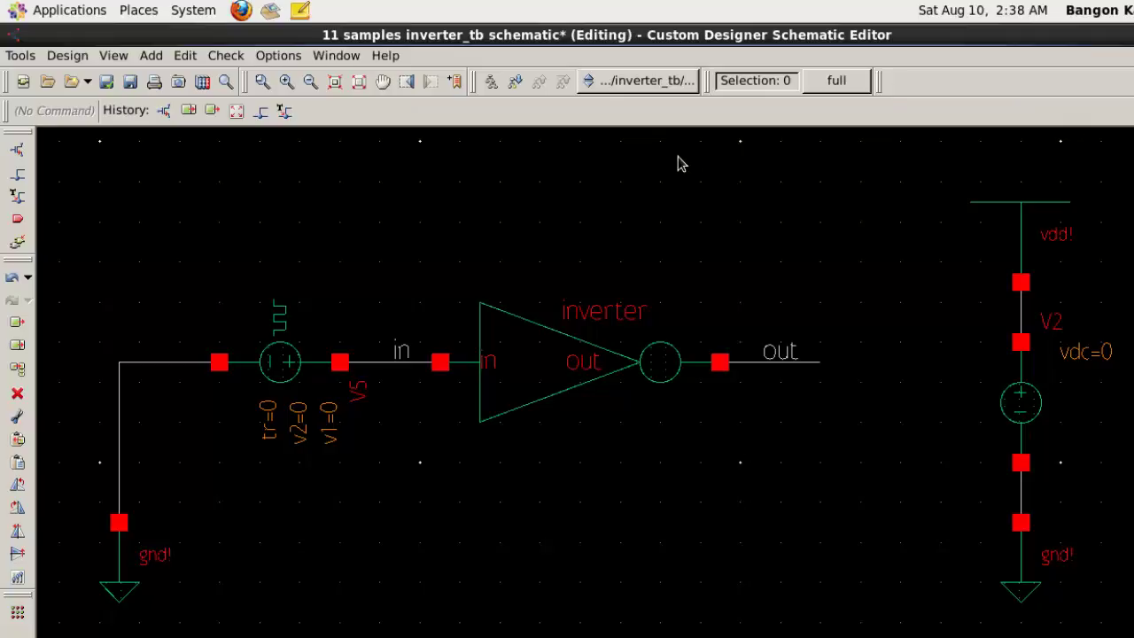
# Open the Property Editor, show the vpulse source's parameters and widen their Value column.
pyautogui.press('q')
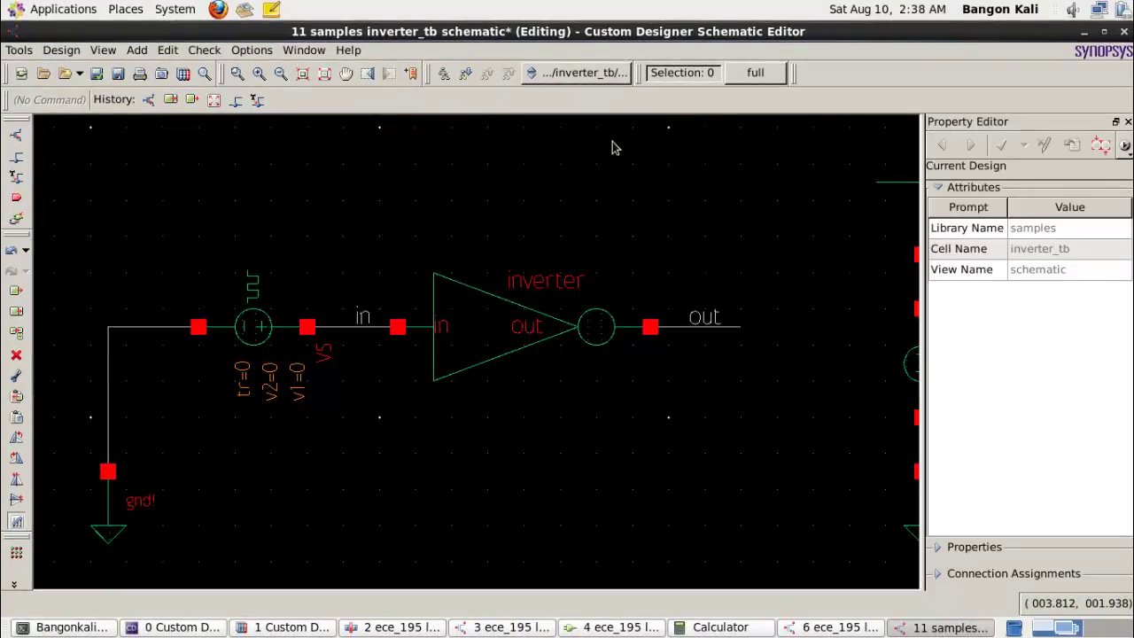
pyautogui.click(968, 548)
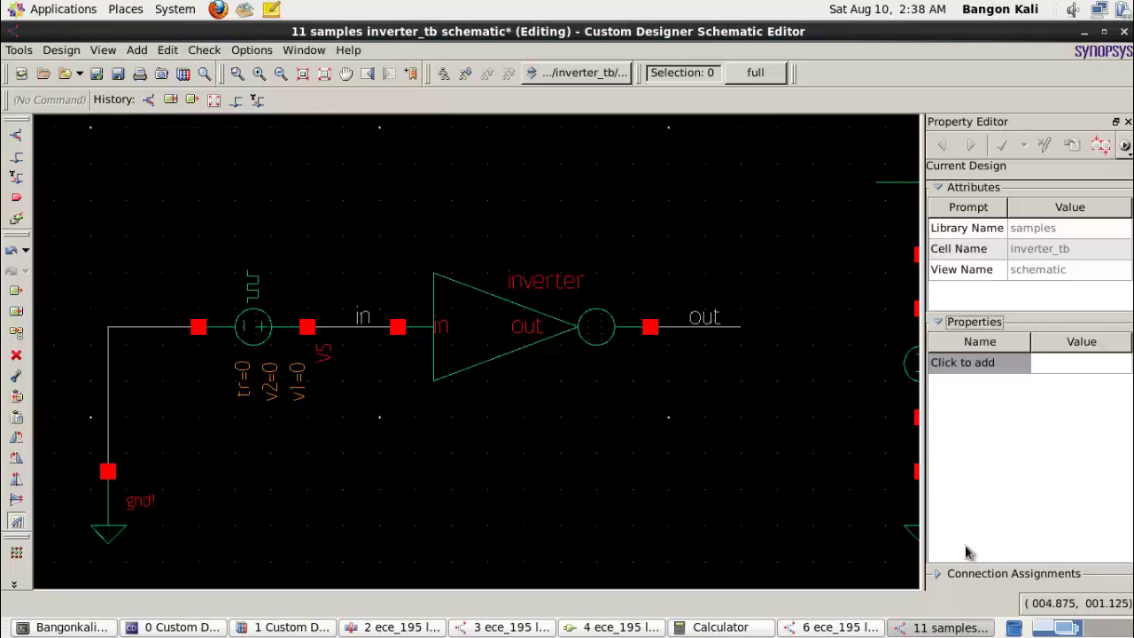
pyautogui.click(939, 188)
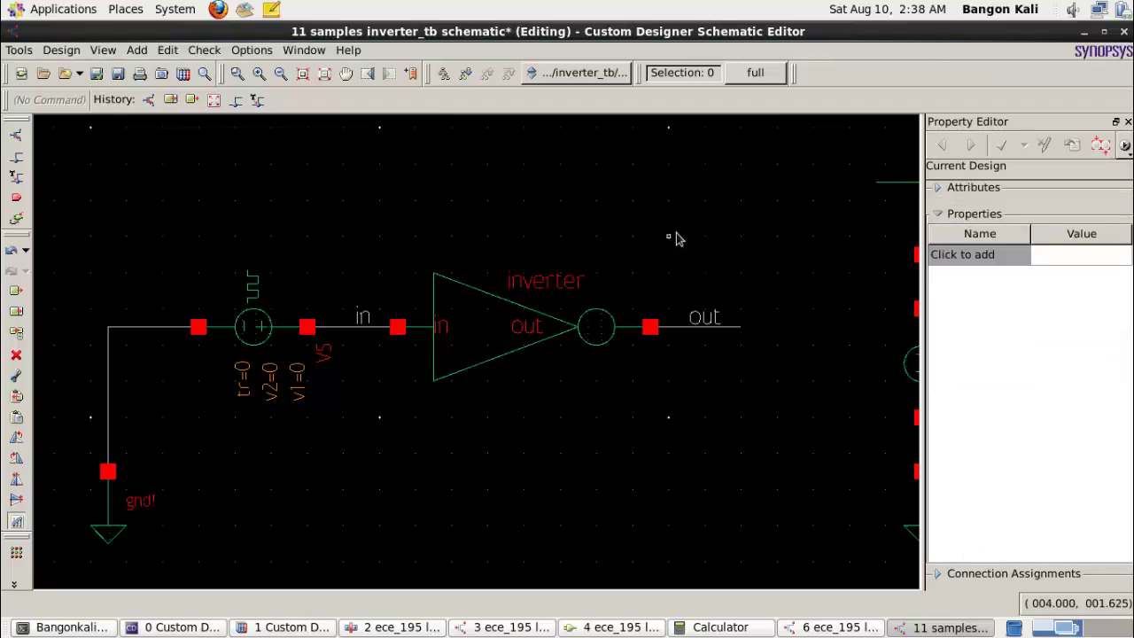
pyautogui.press('f')
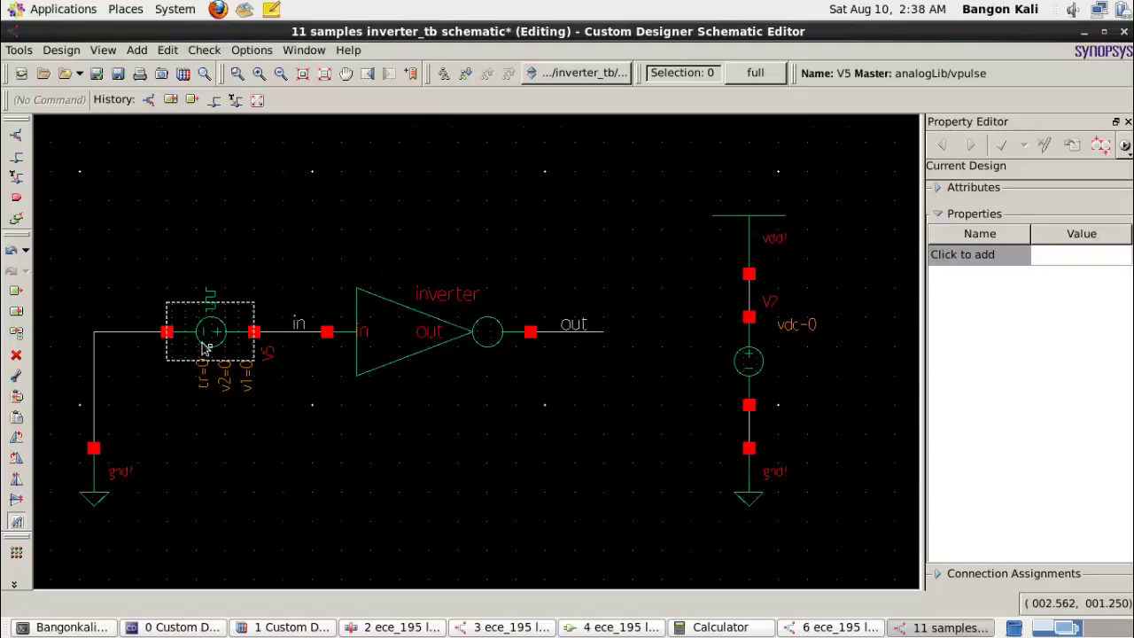
pyautogui.click(274, 292)
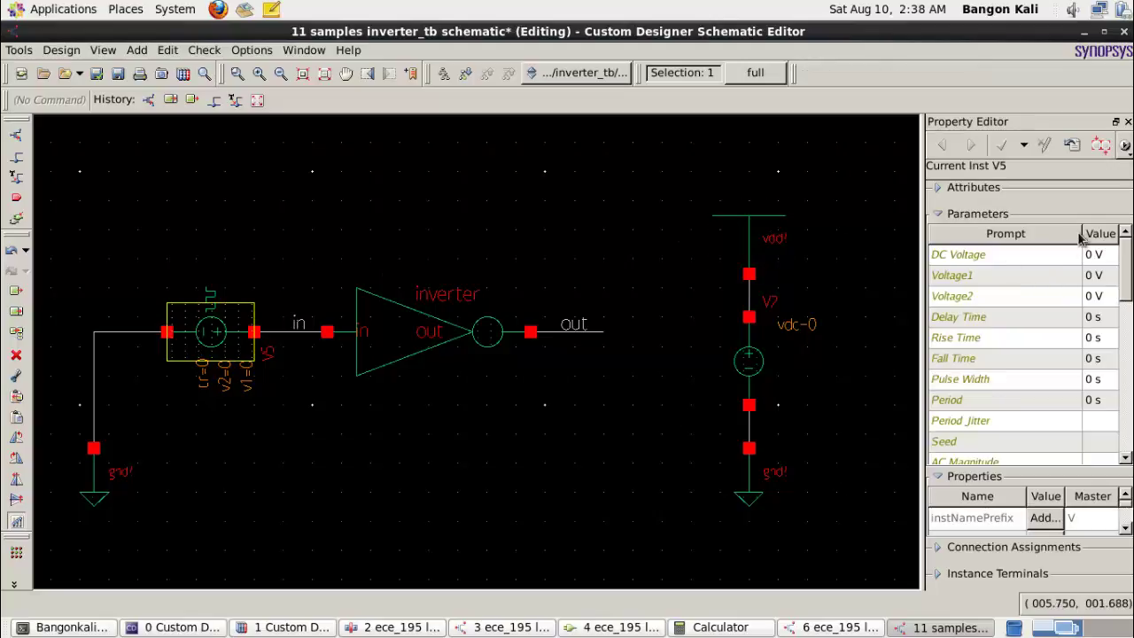
pyautogui.moveTo(1082, 236); pyautogui.dragTo(1025, 241)
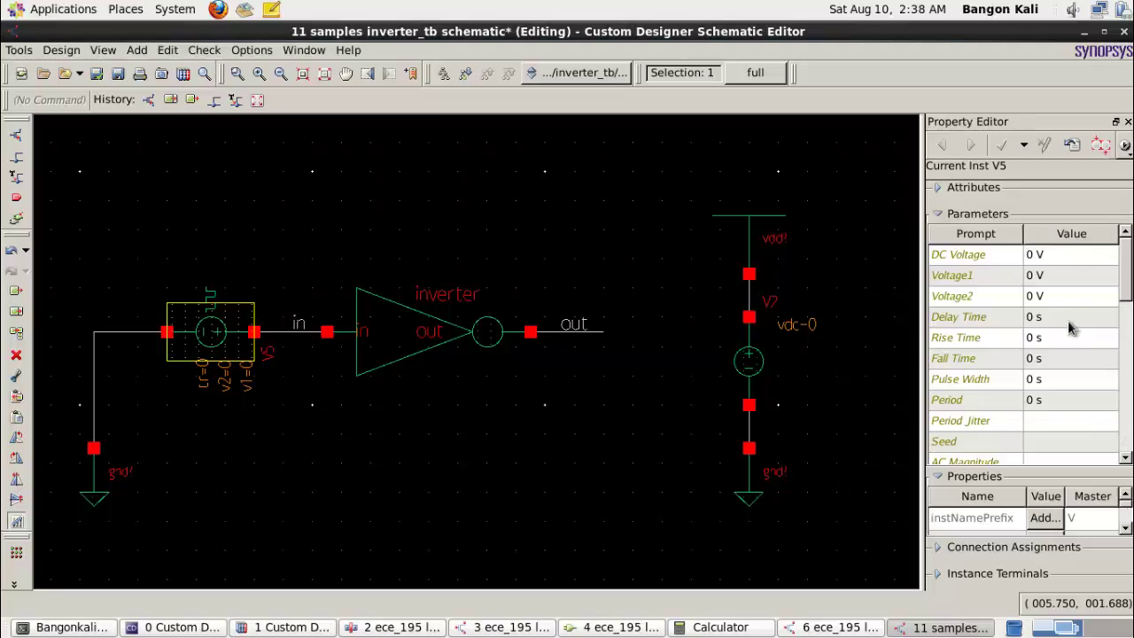
# Set the vpulse source's Voltage1 to 1.8 V.
pyautogui.click(1072, 277)
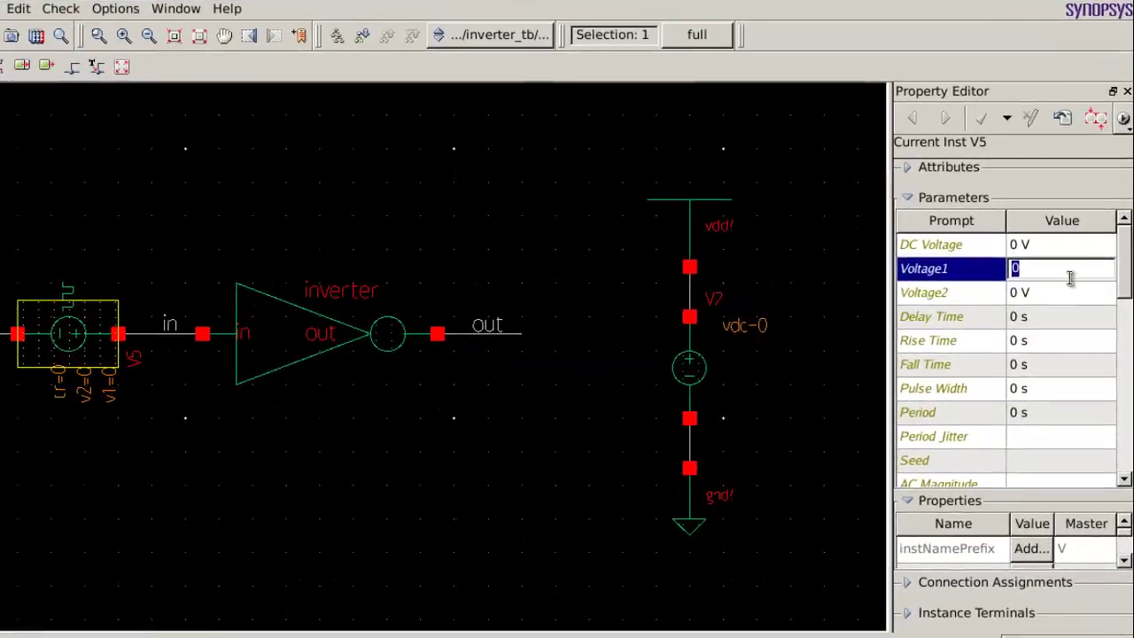
pyautogui.write('1.8')
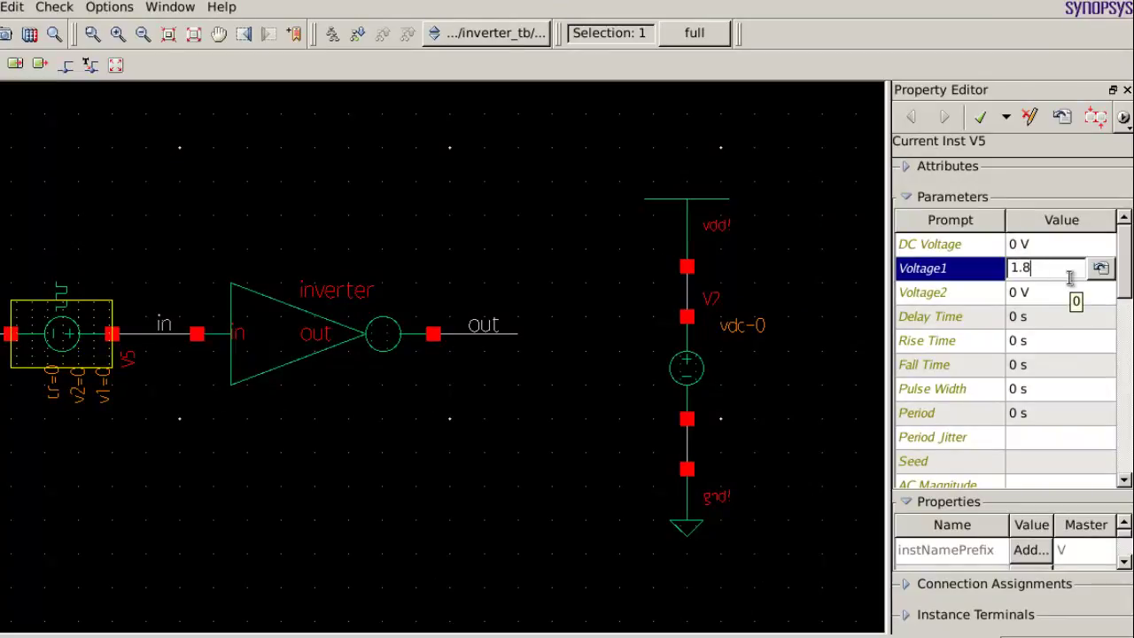
pyautogui.press('Return')
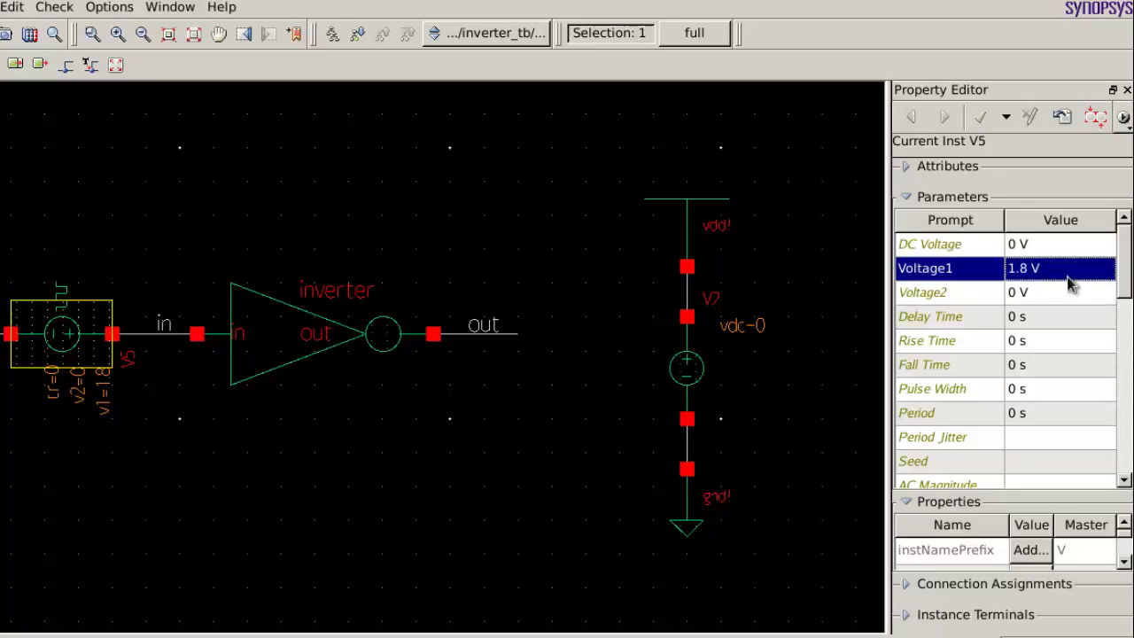
# Set the vpulse source's Delay Time to 0.1n s.
pyautogui.click(1070, 321)
pyautogui.press('Return')
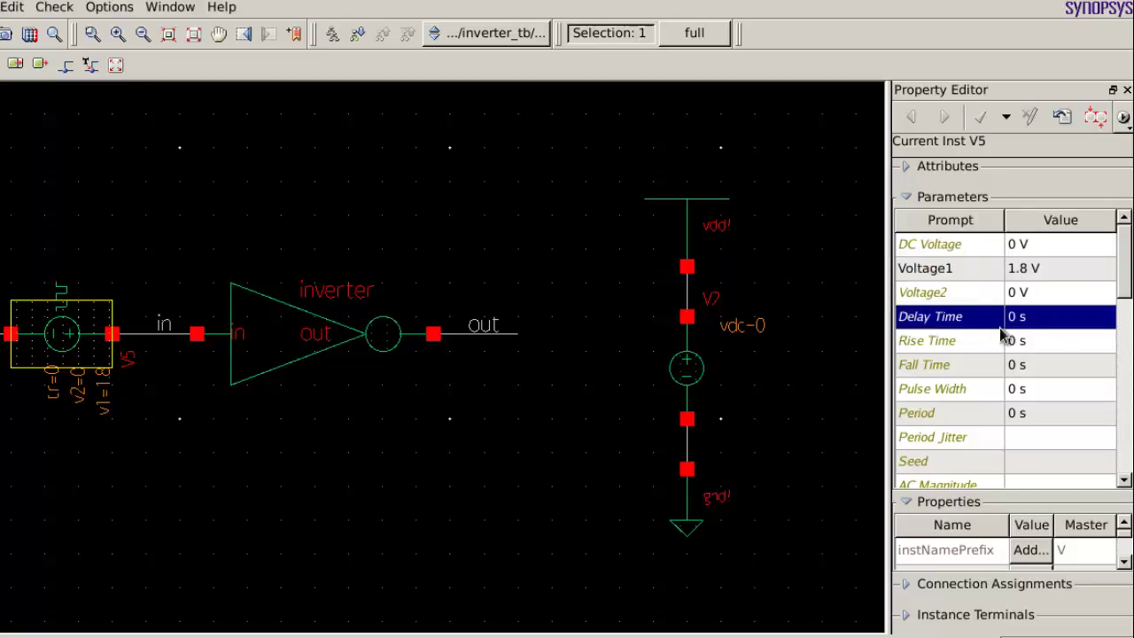
pyautogui.click(1045, 319)
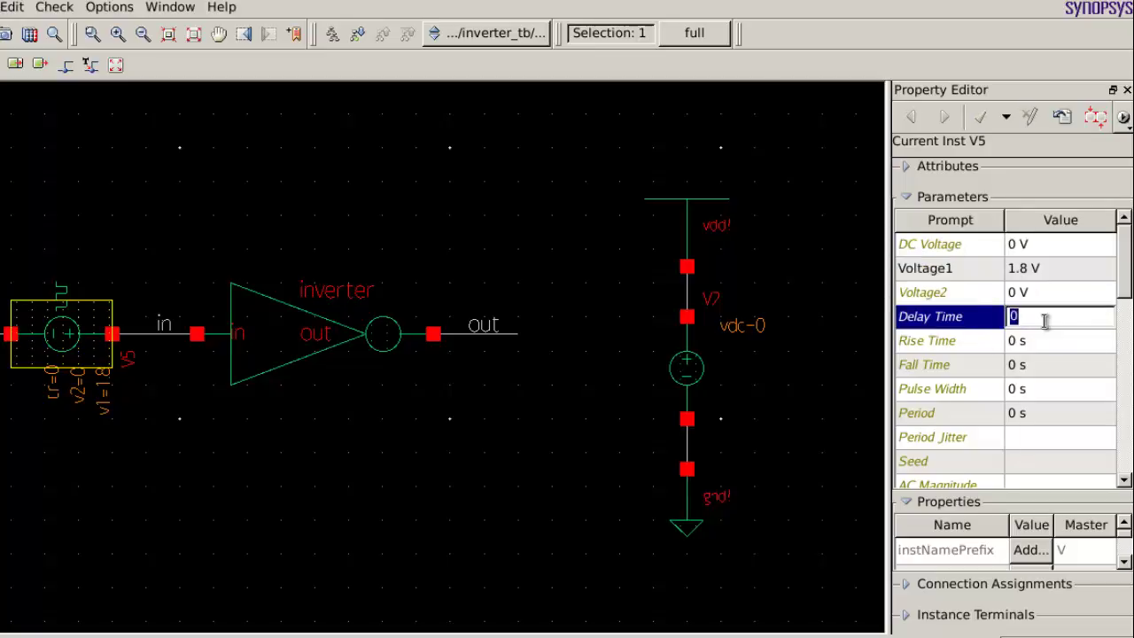
pyautogui.write('0.1n')
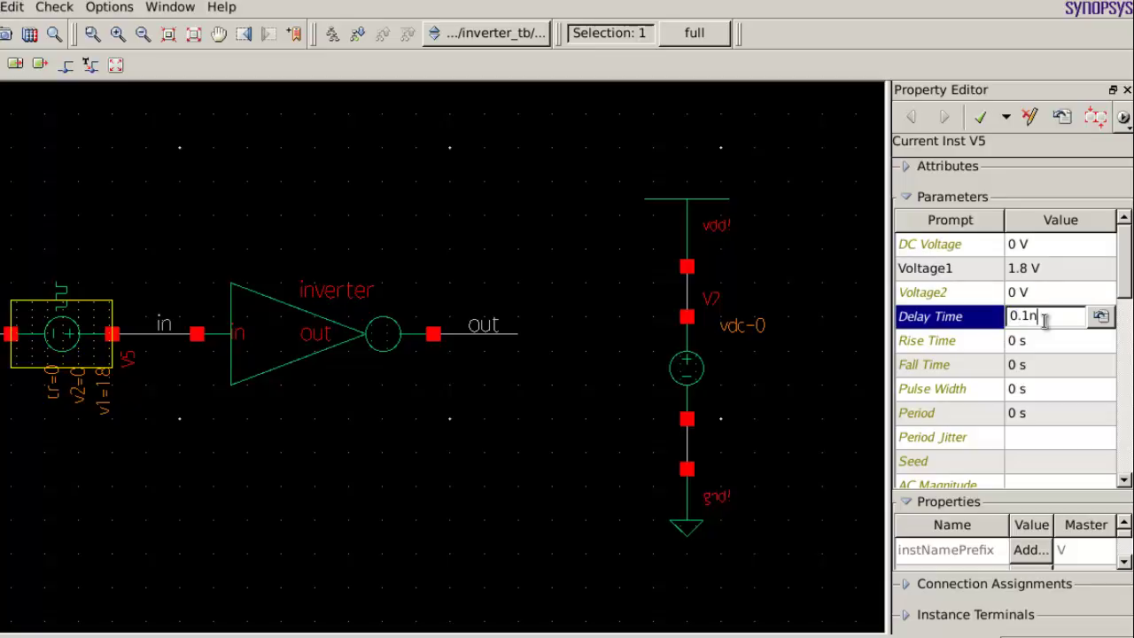
pyautogui.write(' s')
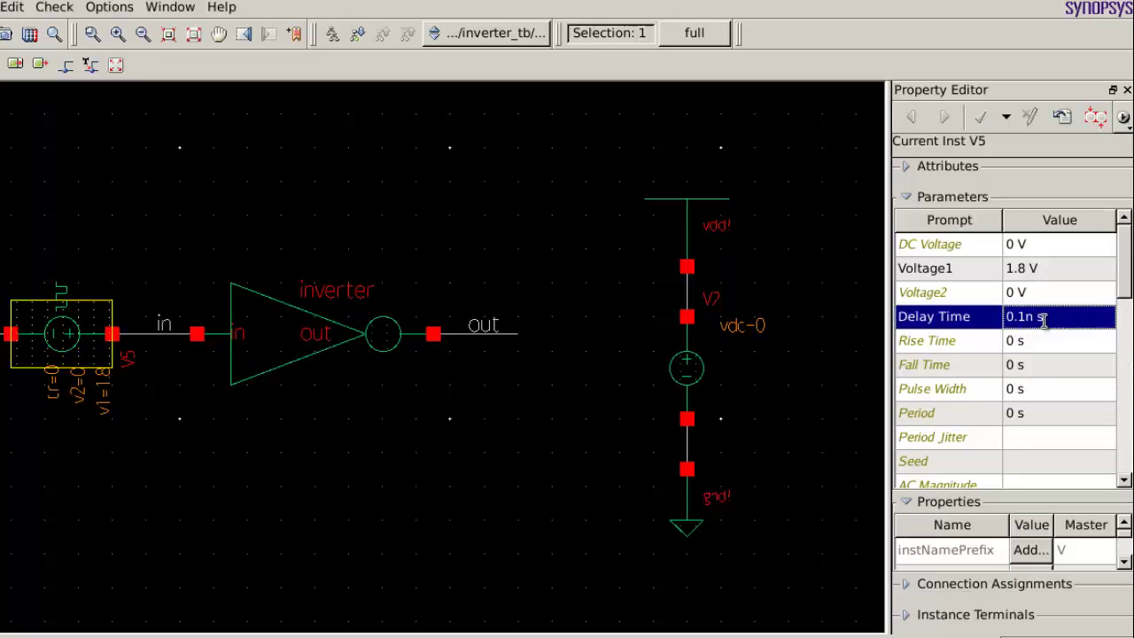
# Set both the Rise Time and Fall Time of the vpulse source to 0.1n s.
pyautogui.click(1054, 350)
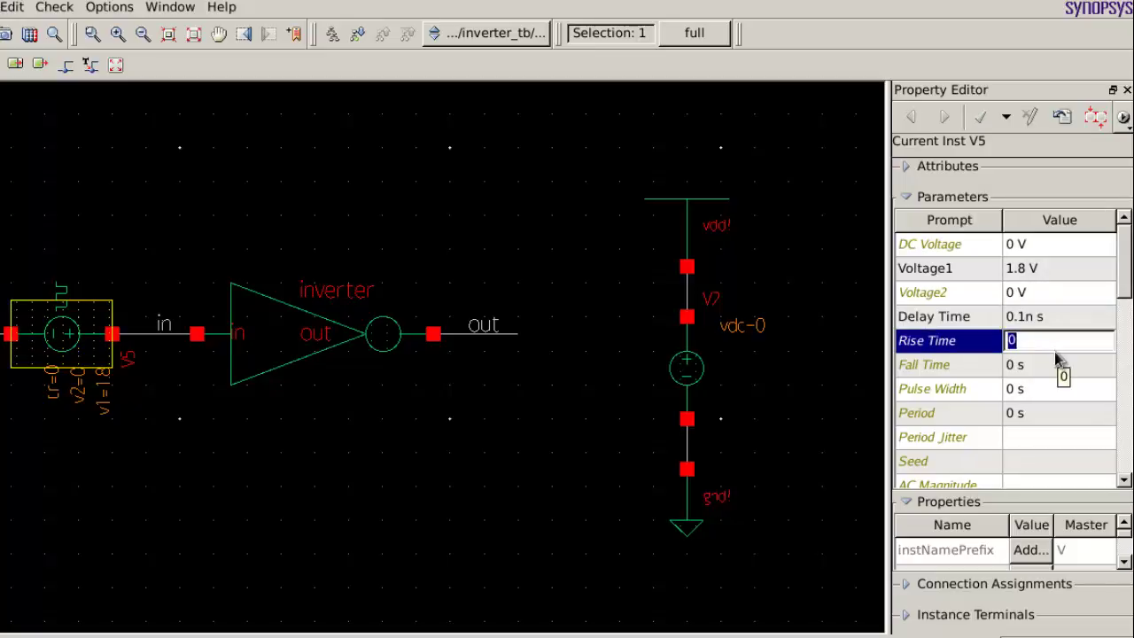
pyautogui.write('0.1n')
pyautogui.press('Return')
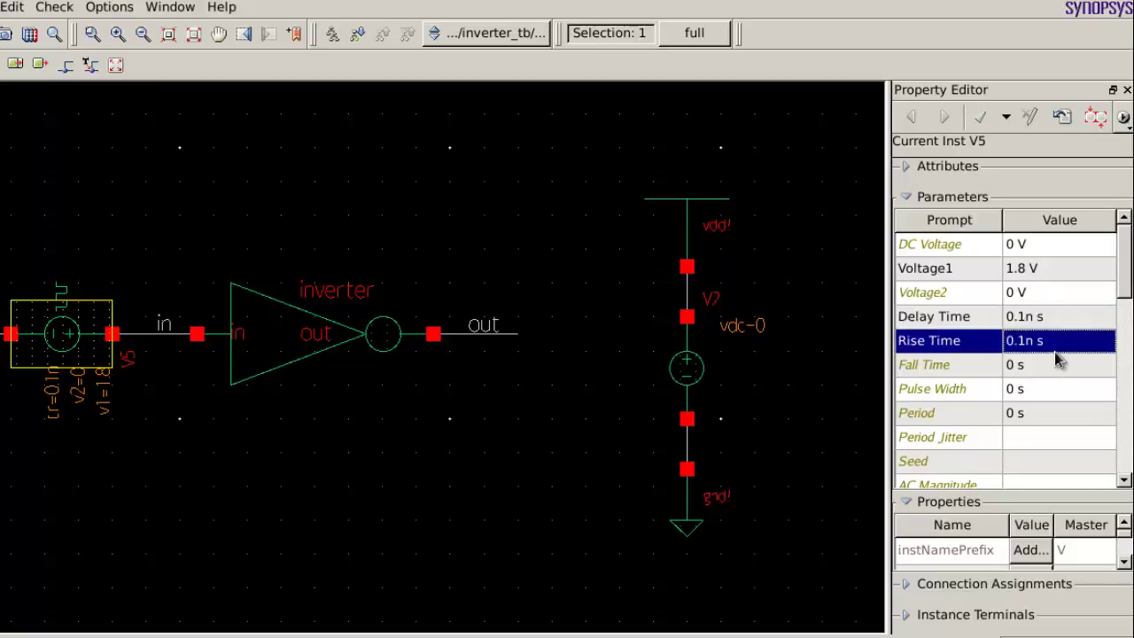
pyautogui.click(1057, 370)
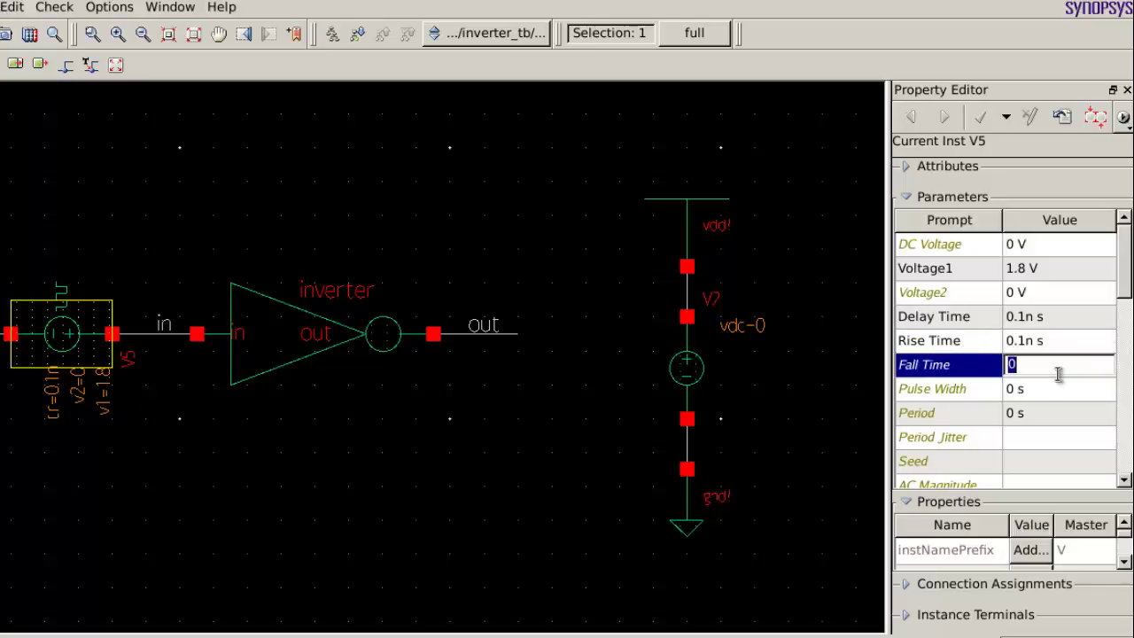
pyautogui.write('0.1n')
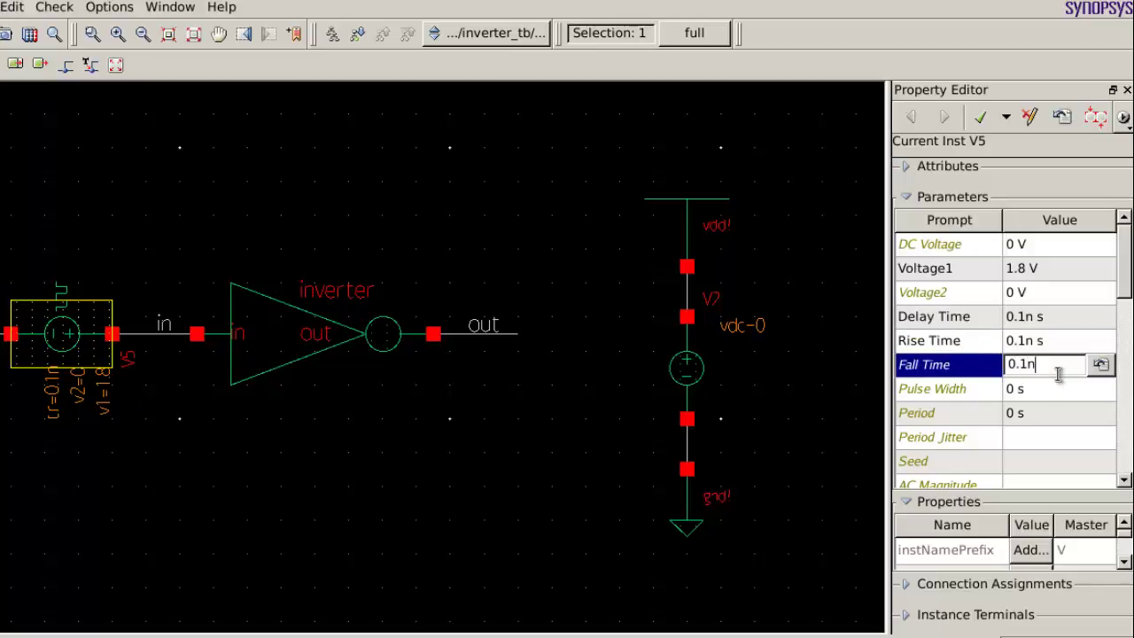
pyautogui.press('Return')
# Set the vpulse source's Pulse Width to 2n s and its Period to 4n s.
pyautogui.click(1055, 391)
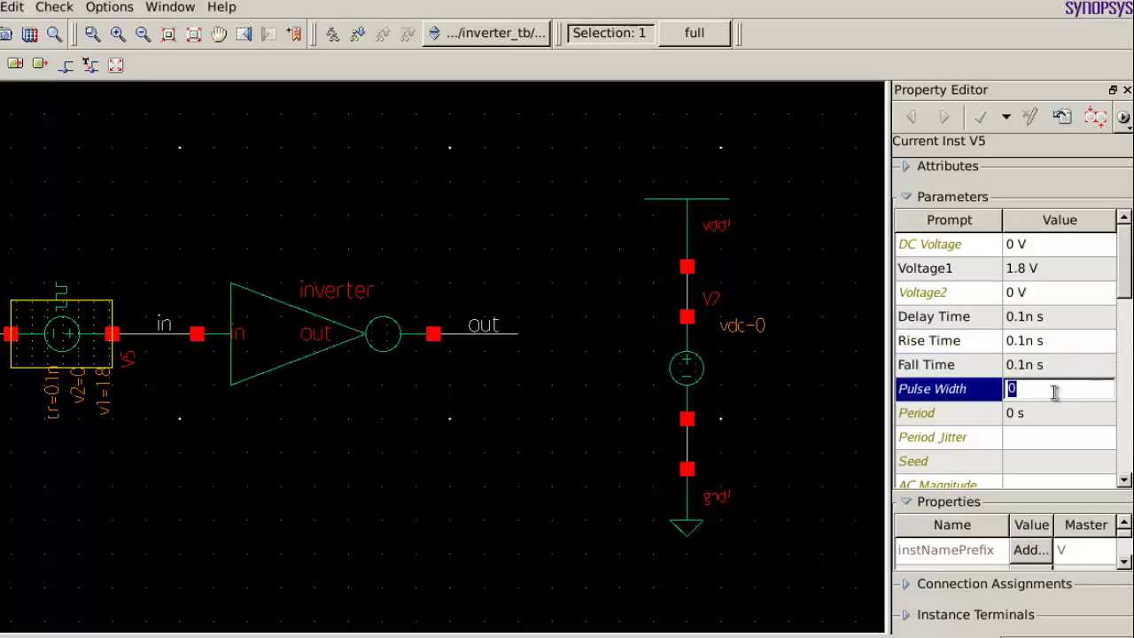
pyautogui.write('2n')
pyautogui.press('Return')
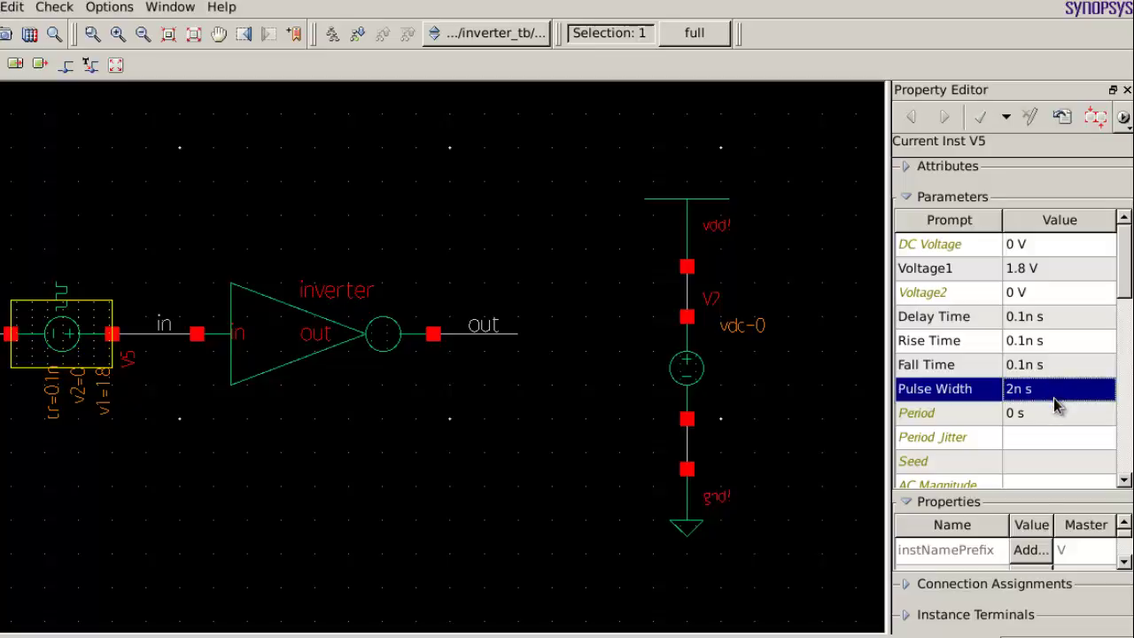
pyautogui.click(1054, 413)
pyautogui.write('4')
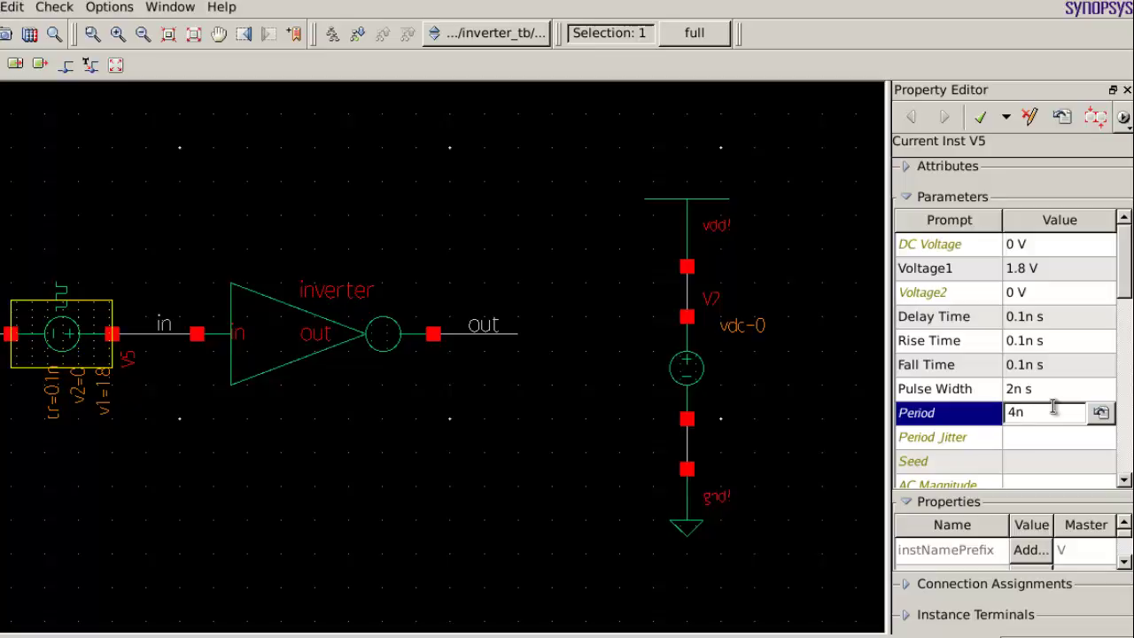
pyautogui.write('n')
pyautogui.press('Return')
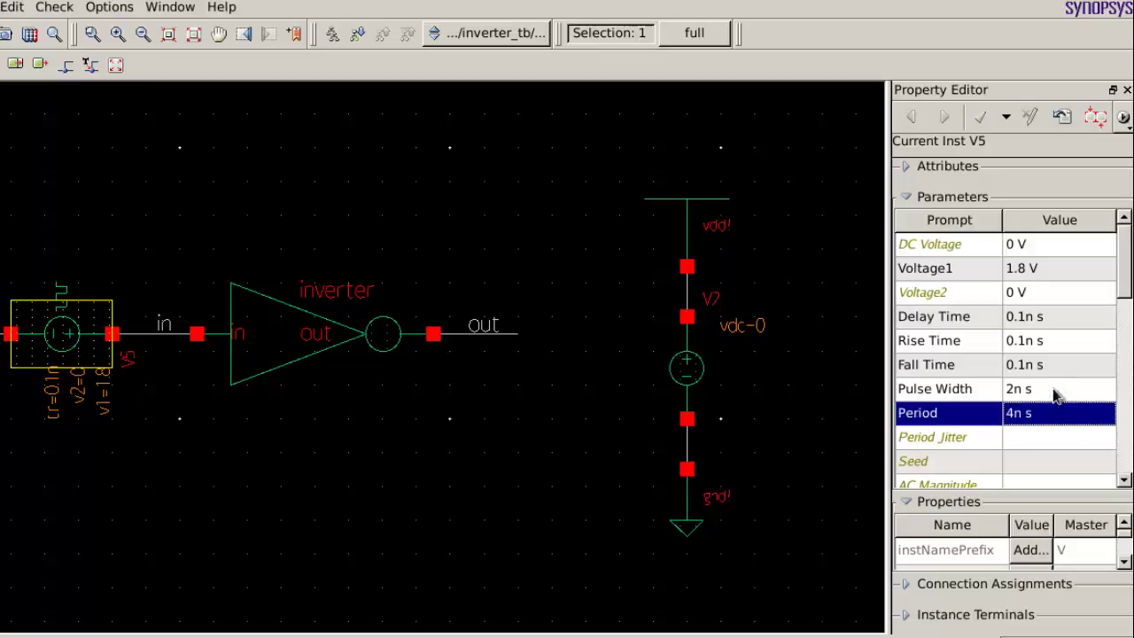
# Change the vpulse source's Delay Time to 0 s.
pyautogui.click(1056, 318)
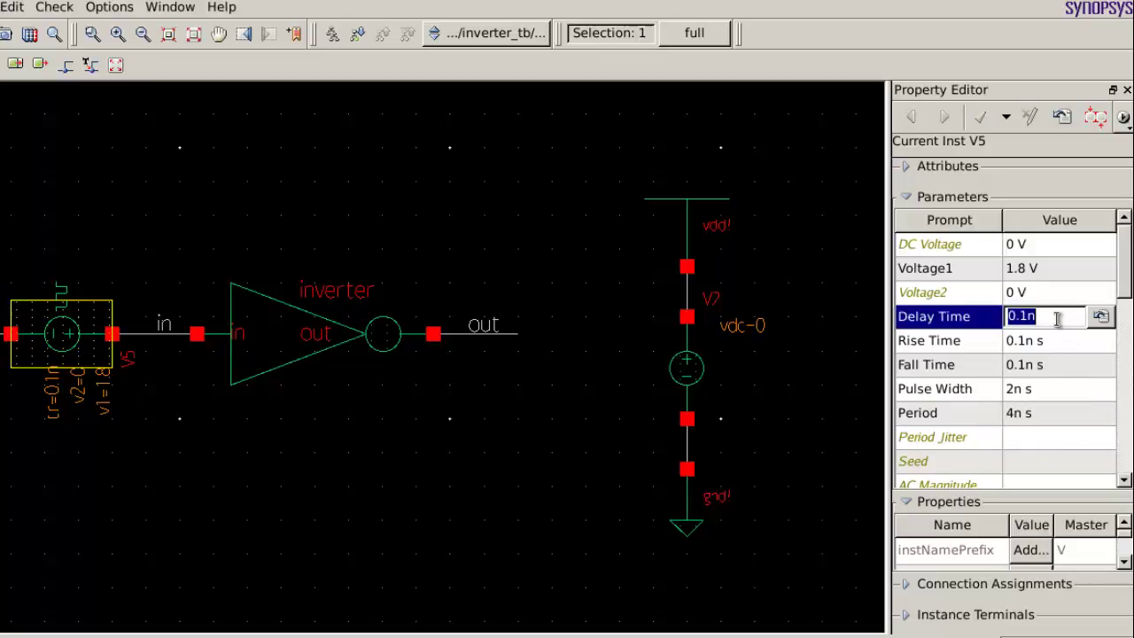
pyautogui.write('0')
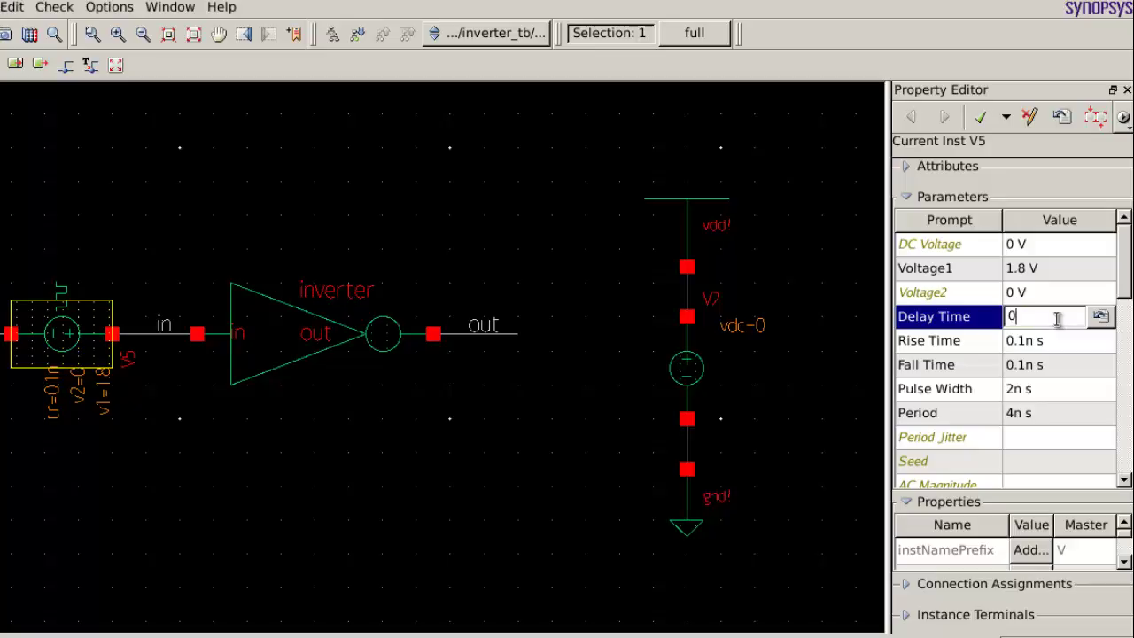
pyautogui.press('Return')
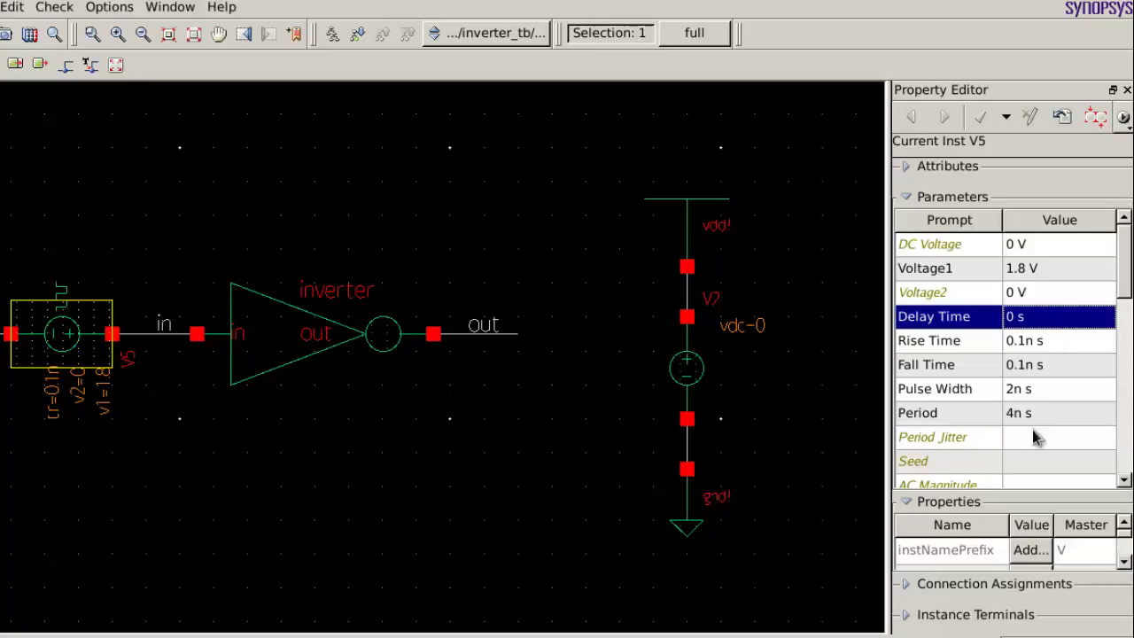
# Set the DC Voltage of the source between vdd and gnd to 1.8 V, and deselect it.
pyautogui.click(686, 368)
pyautogui.click(1036, 268)
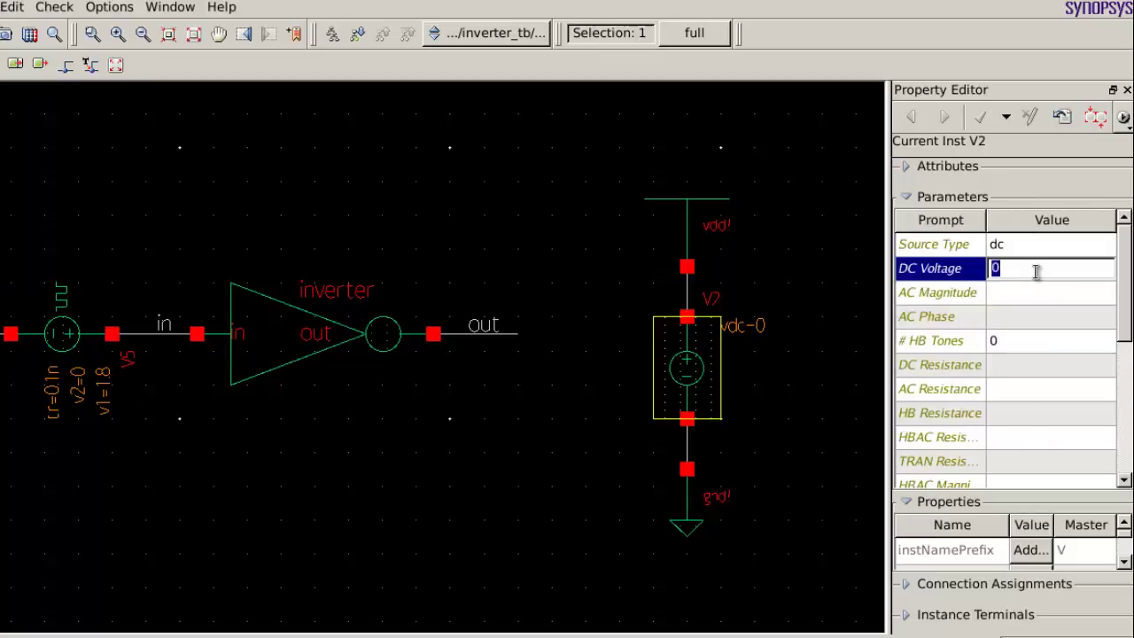
pyautogui.write('1')
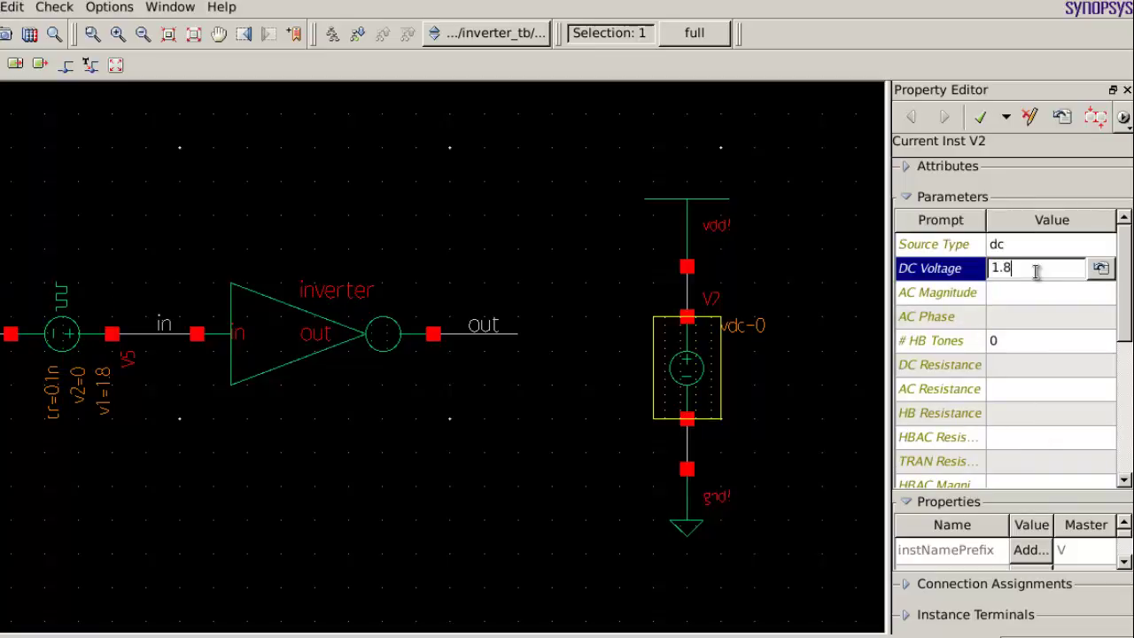
pyautogui.write('.8')
pyautogui.press('Return')
pyautogui.click(506, 417)
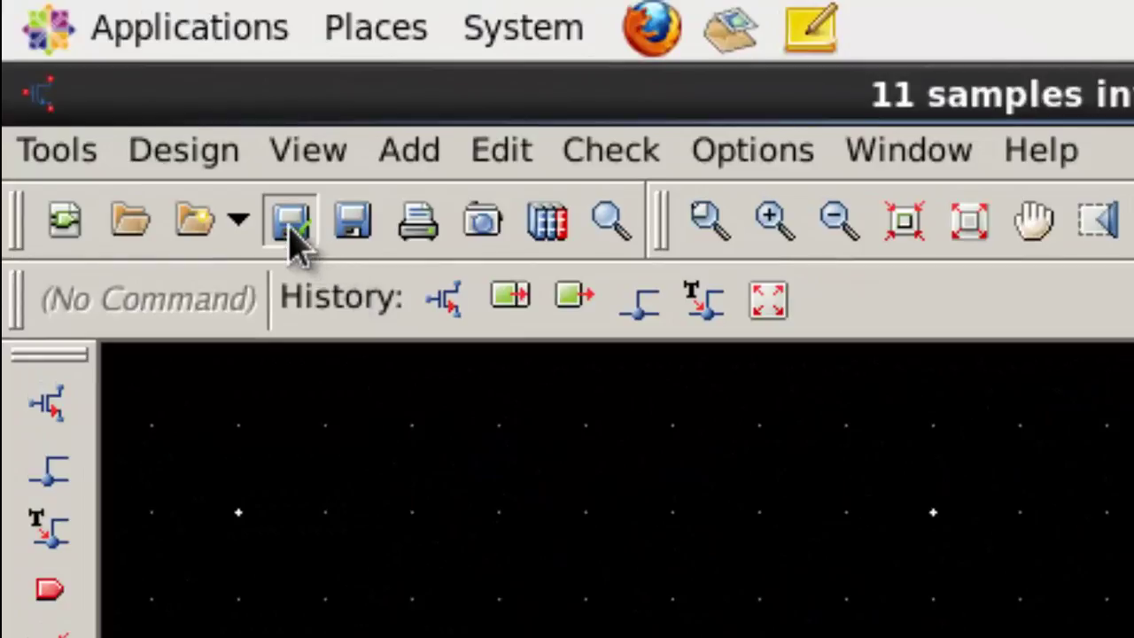
# Check and save the inverter_tb schematic, and review the check report in the Custom Designer Console.
pyautogui.click(293, 224)
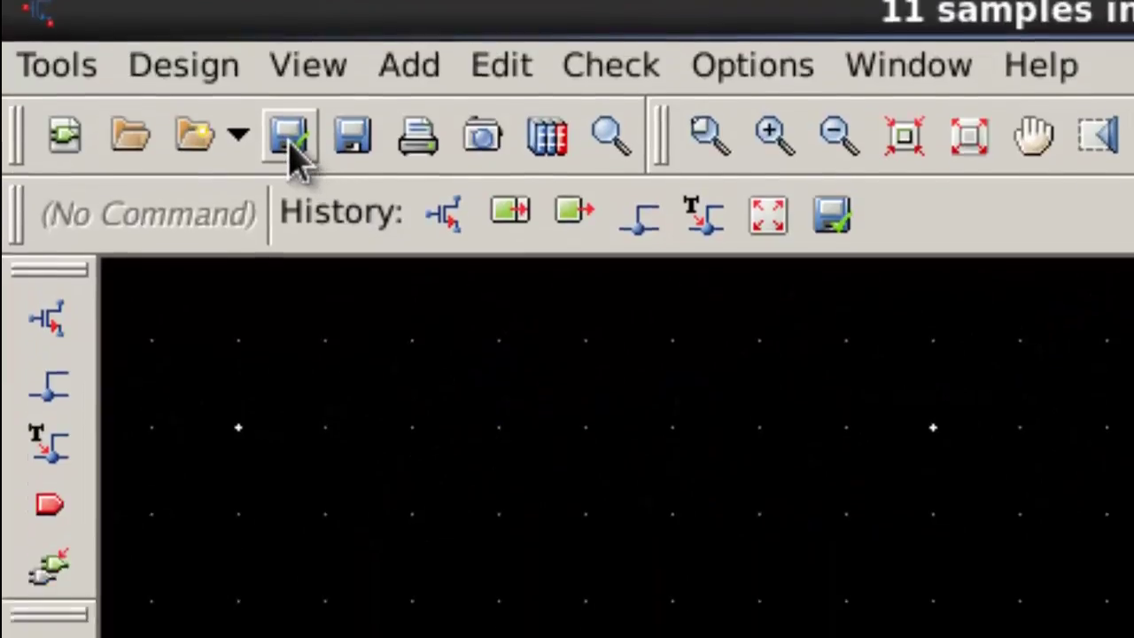
pyautogui.click(529, 609)
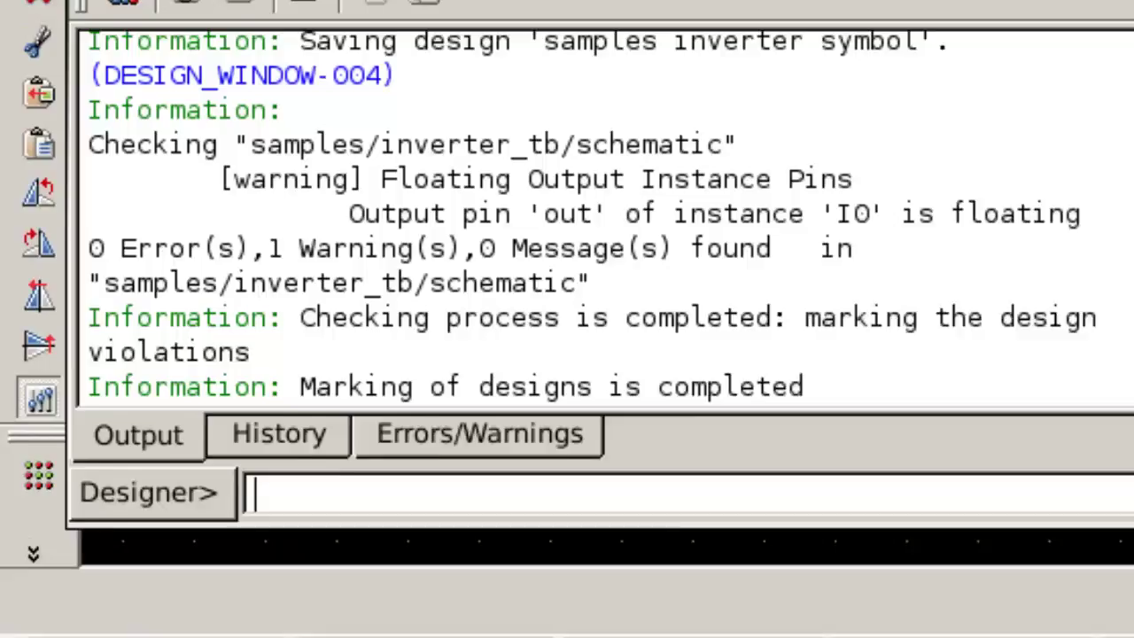
pyautogui.moveTo(126, 279); pyautogui.dragTo(890, 491)
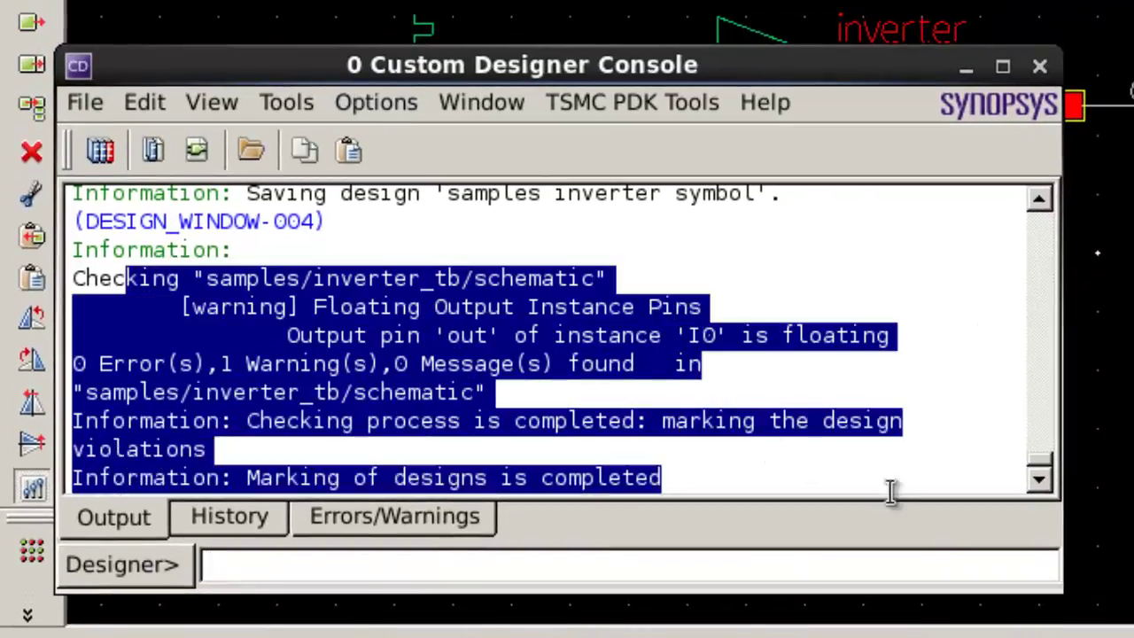
pyautogui.moveTo(453, 346); pyautogui.dragTo(570, 339)
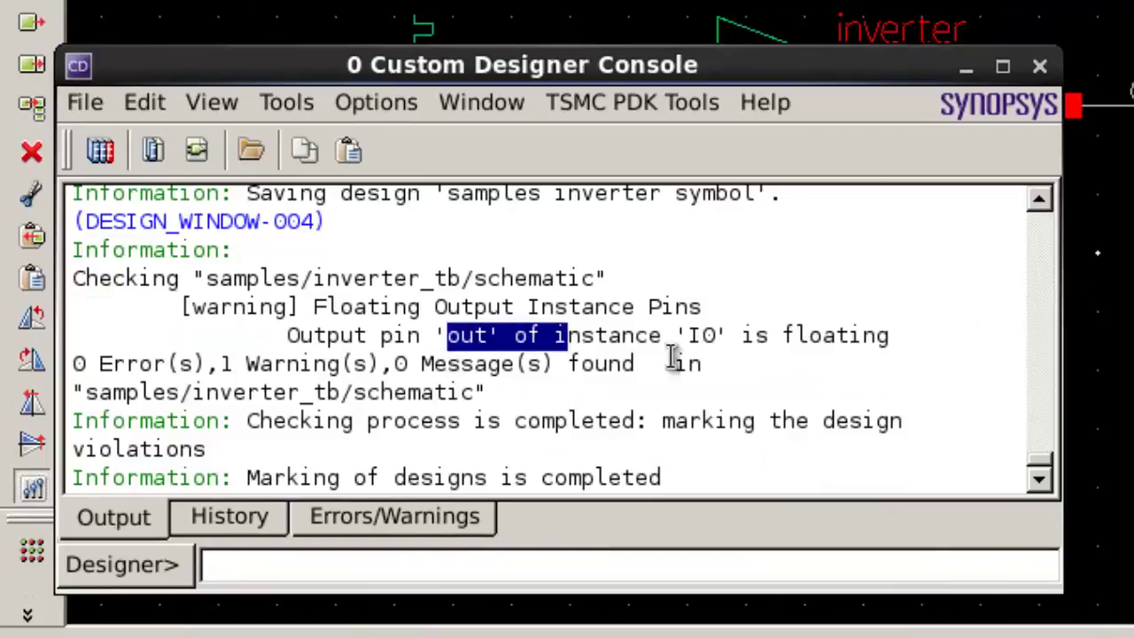
pyautogui.moveTo(666, 336); pyautogui.dragTo(855, 342)
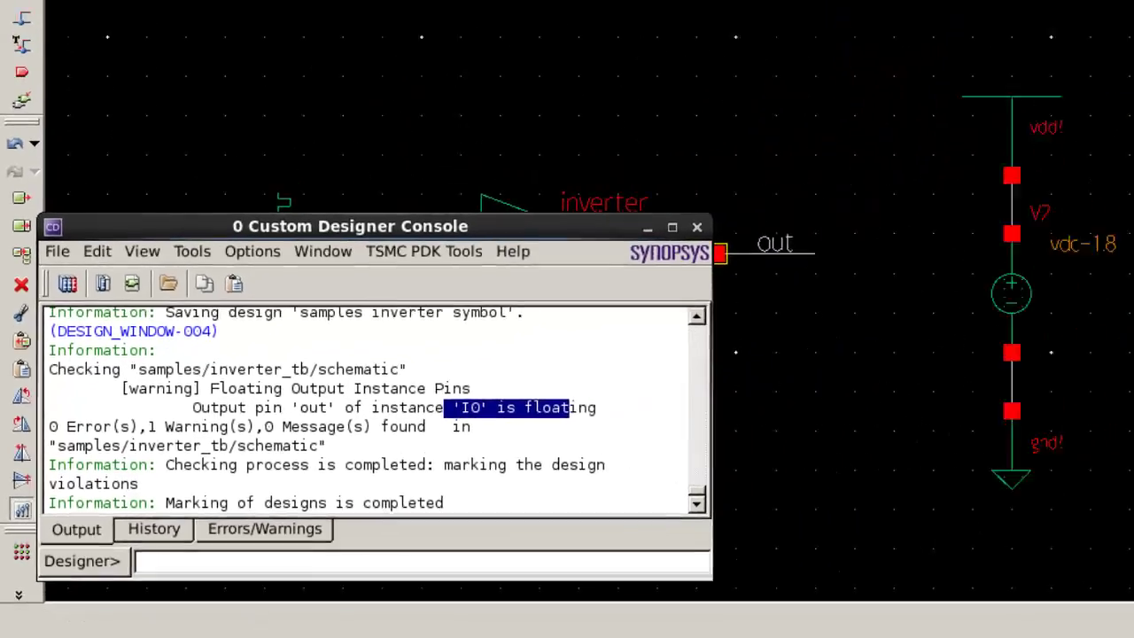
# Launch SAE for the inverter_tb schematic and reposition its window over the canvas.
pyautogui.click(250, 36)
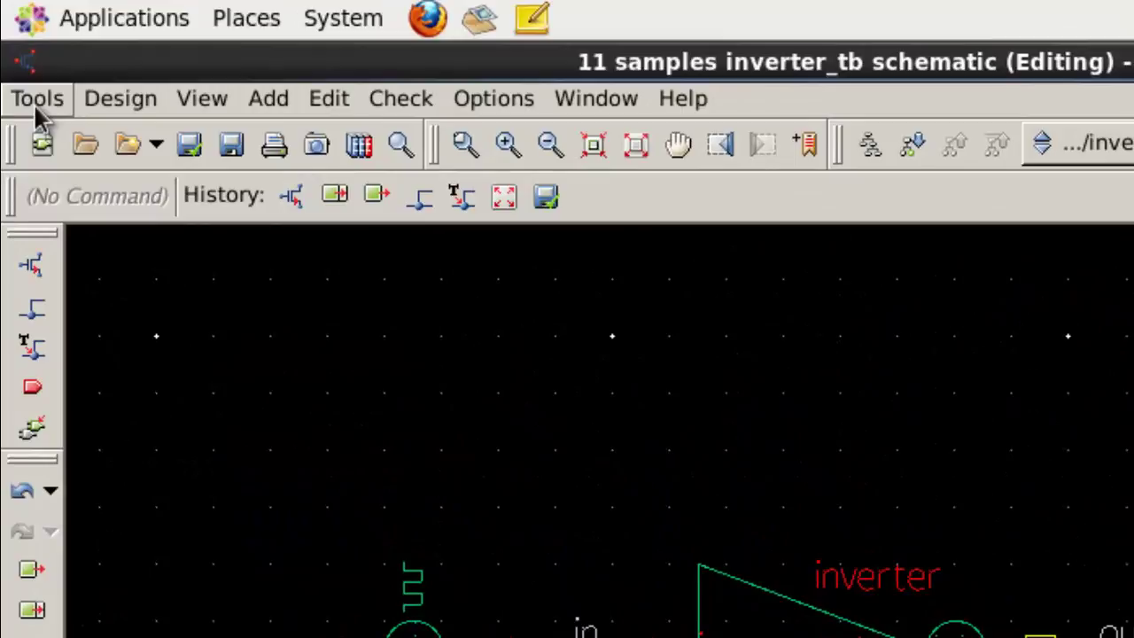
pyautogui.click(35, 103)
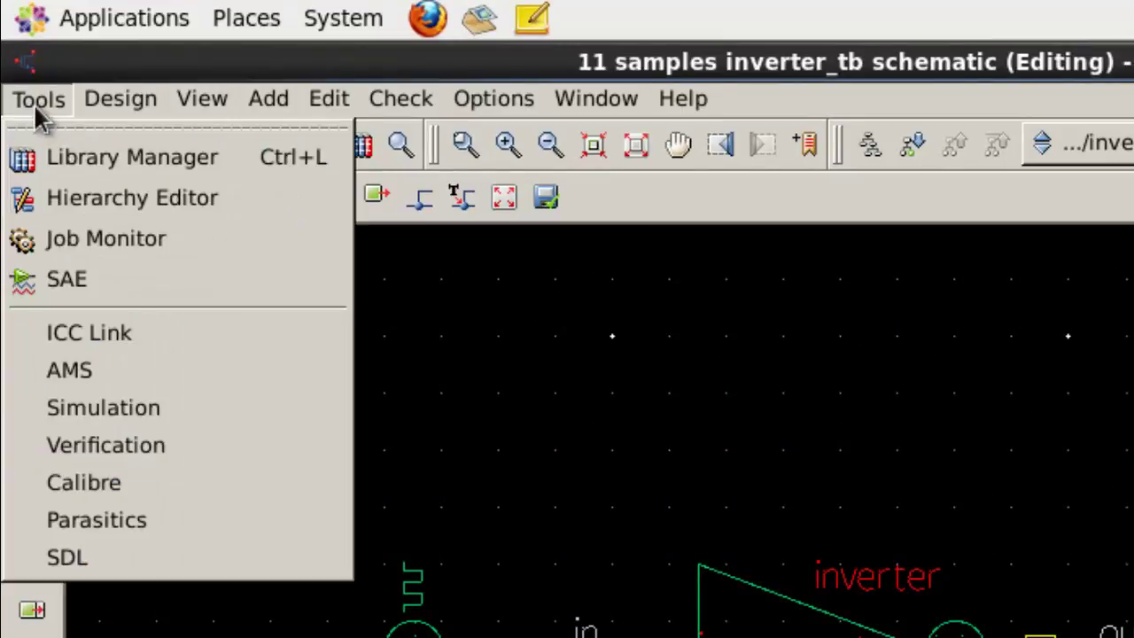
pyautogui.click(152, 287)
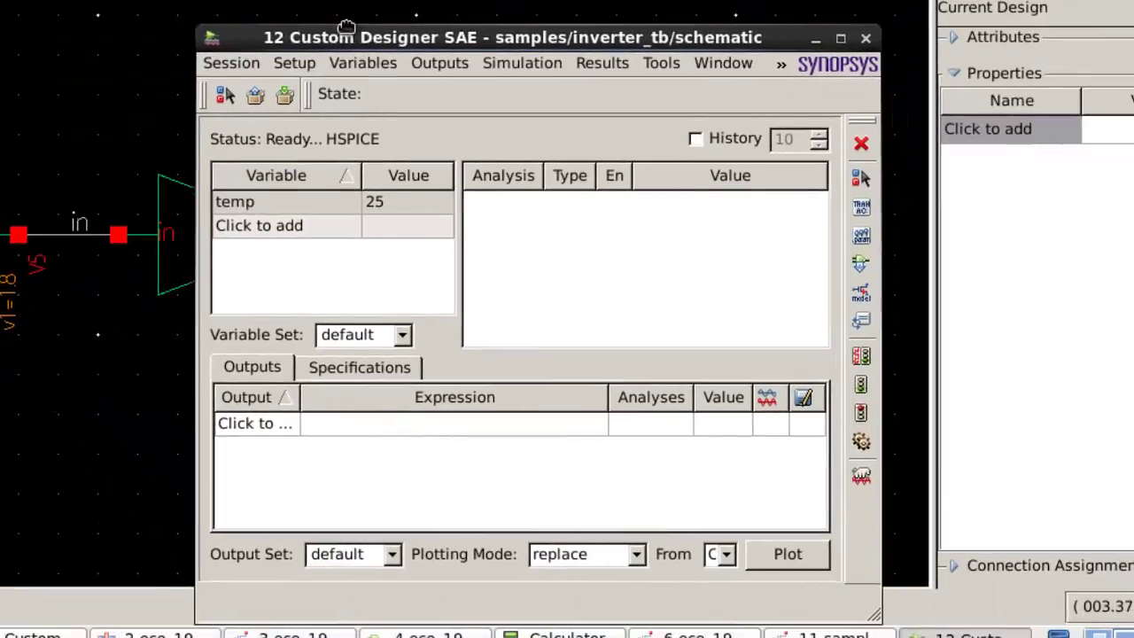
pyautogui.moveTo(346, 27); pyautogui.dragTo(159, 0)
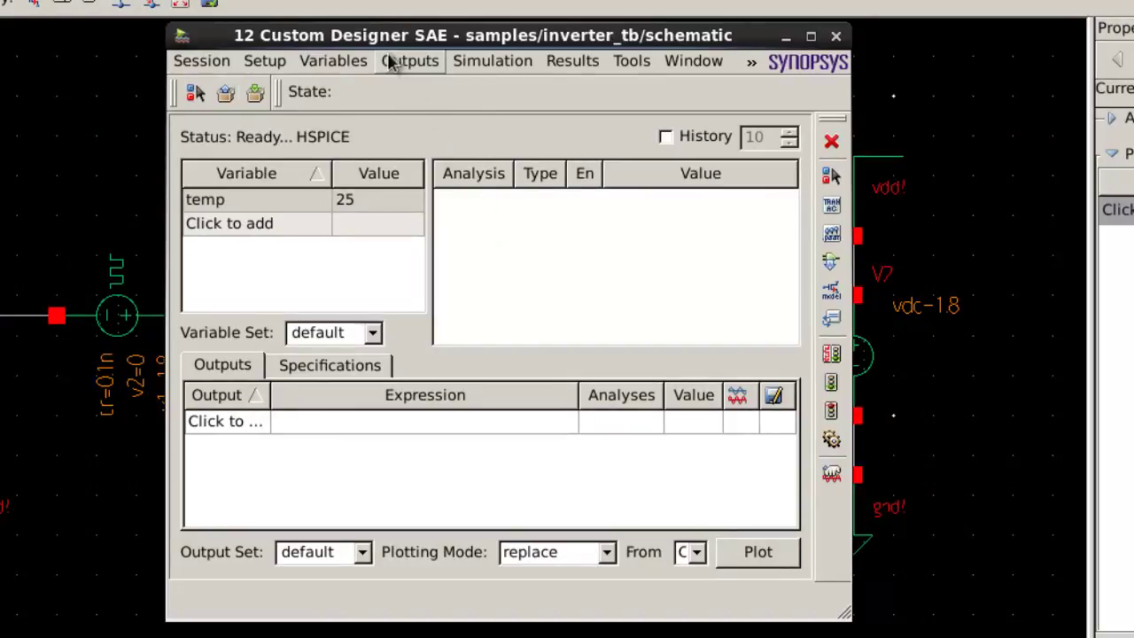
# Create and enable a transient analysis in SAE with Time Step 1f and Stop Time 12.
pyautogui.click(270, 61)
pyautogui.click(328, 204)
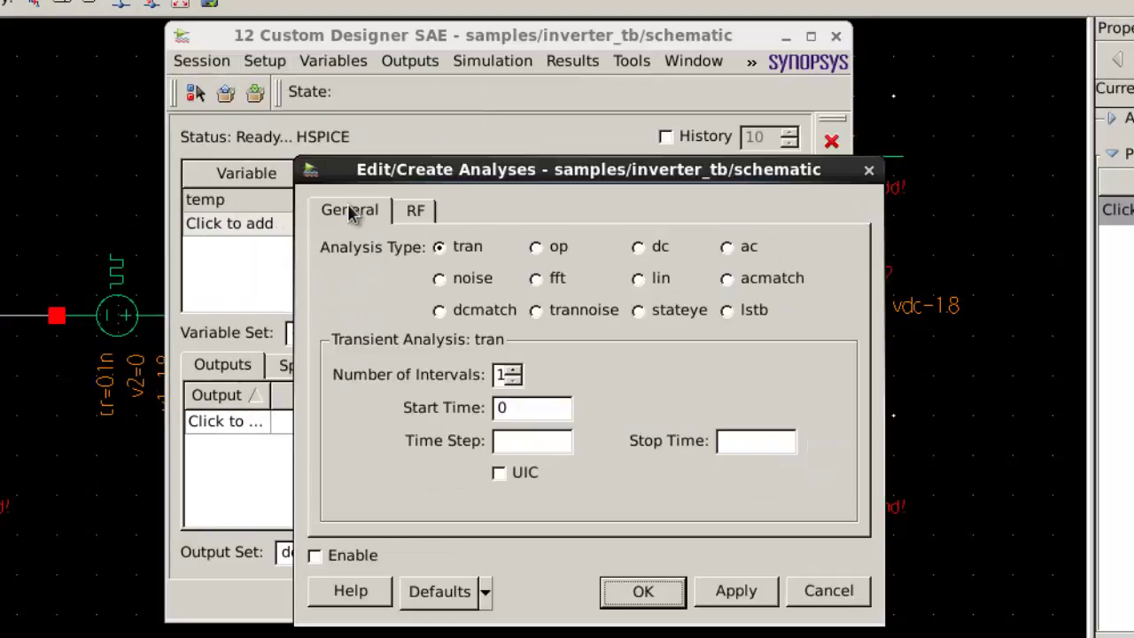
pyautogui.moveTo(485, 174); pyautogui.dragTo(399, 95)
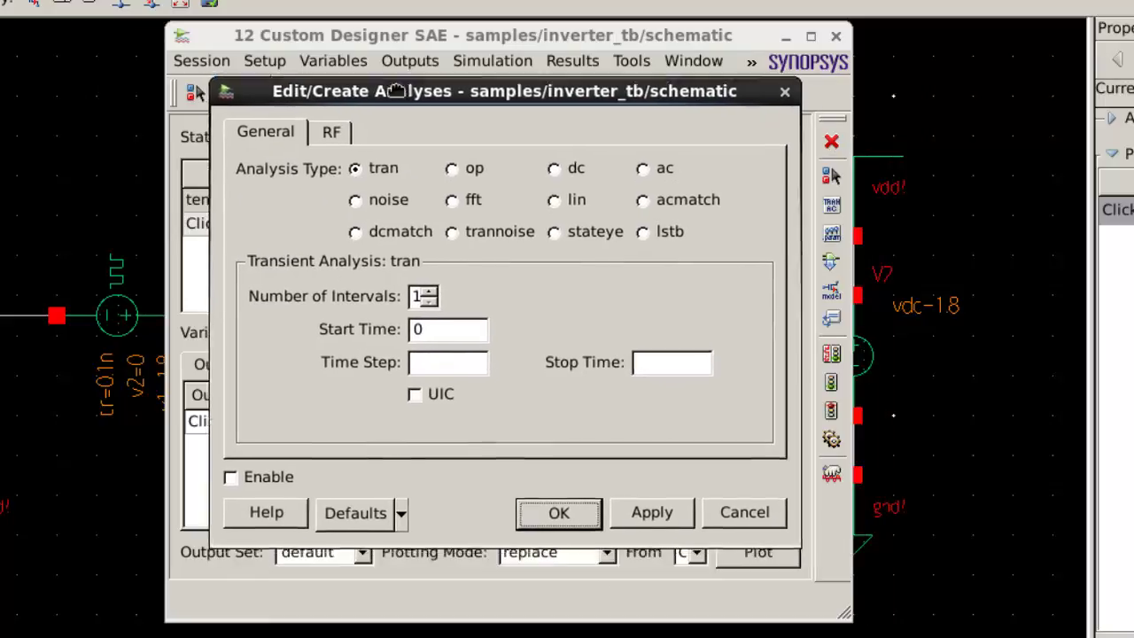
pyautogui.click(457, 361)
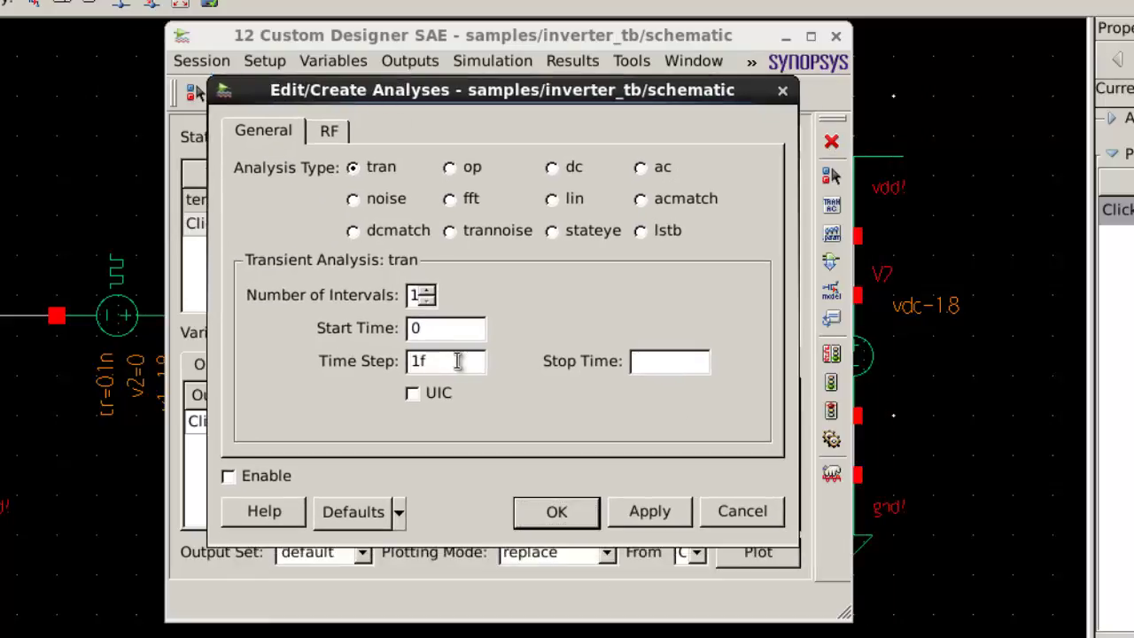
pyautogui.write('1f12')
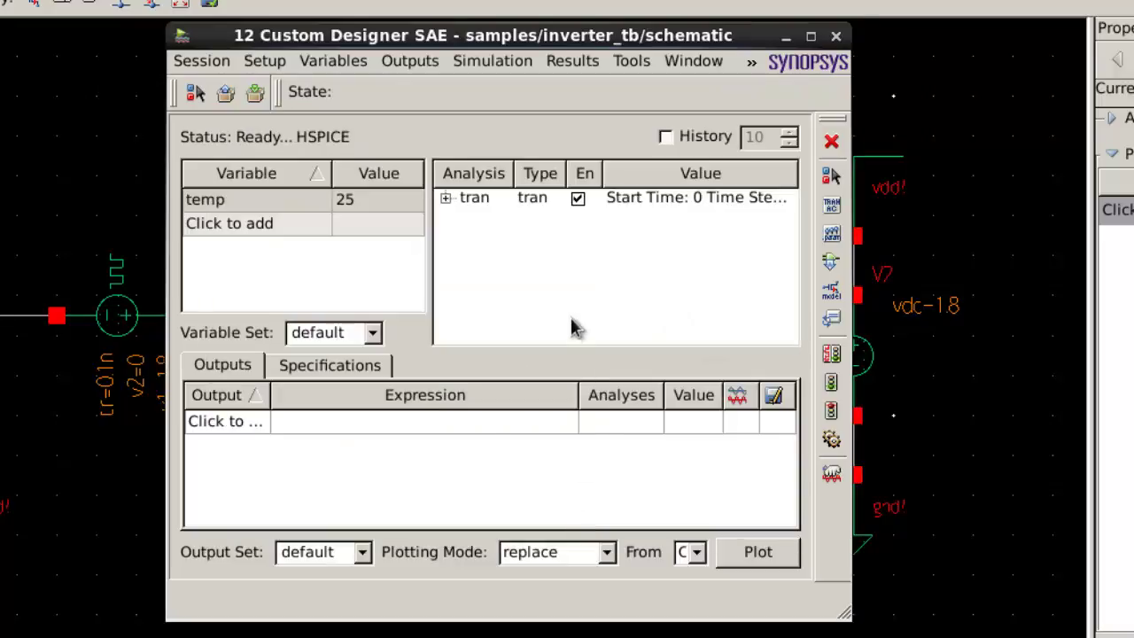
# Add v(/in) and v(/out) as SAE outputs by picking the in and out nets in the schematic.
pyautogui.click(523, 423)
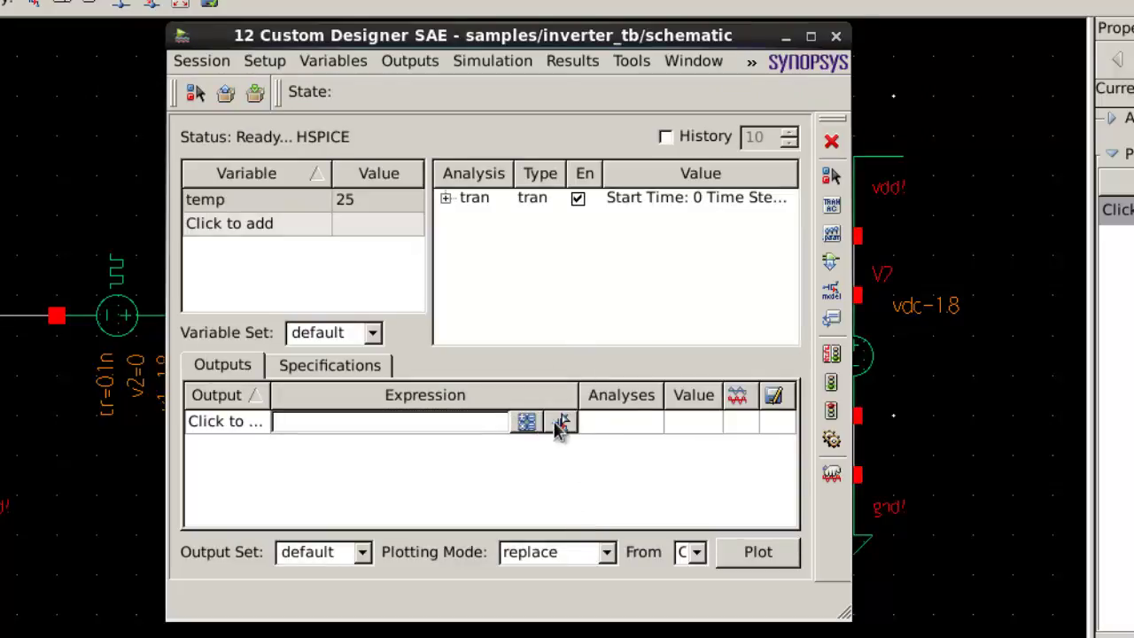
pyautogui.click(561, 422)
pyautogui.click(239, 321)
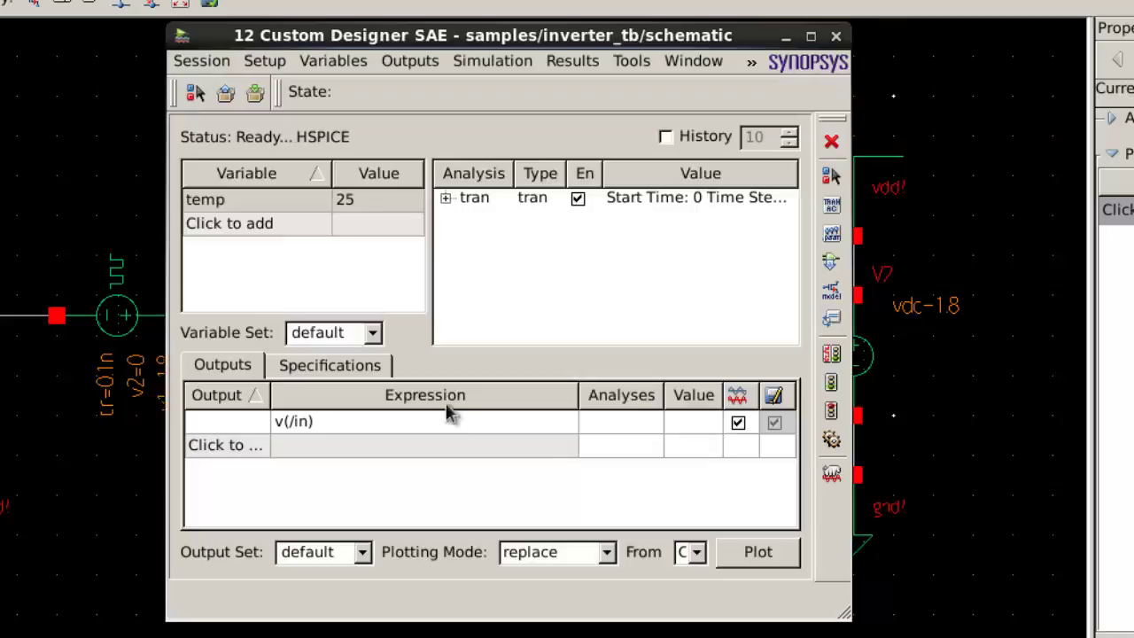
pyautogui.click(528, 450)
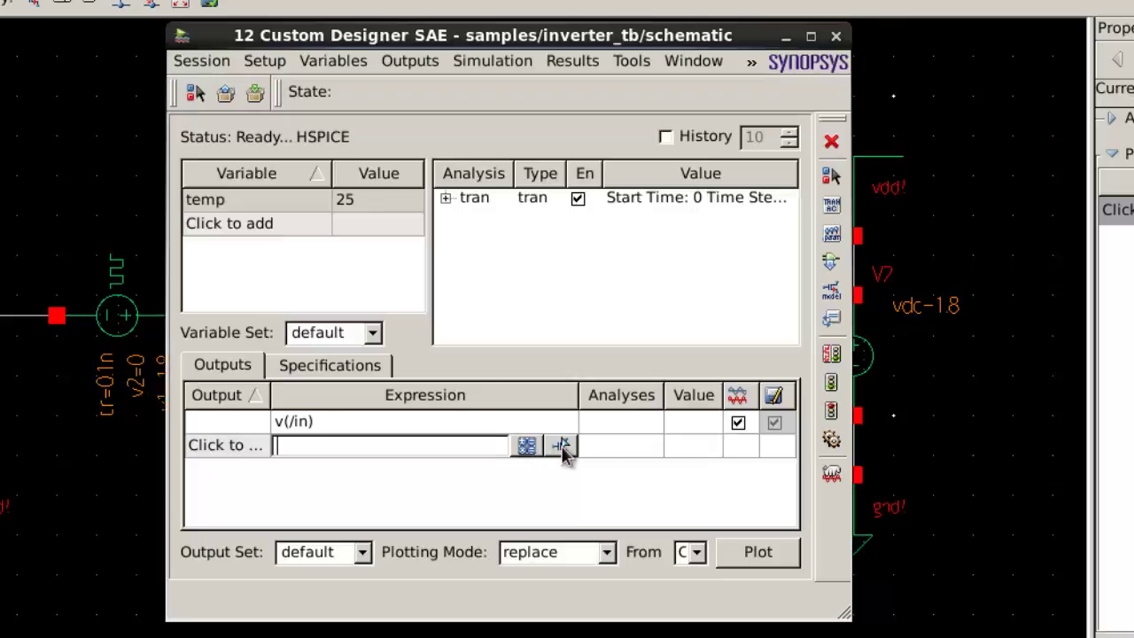
pyautogui.click(564, 446)
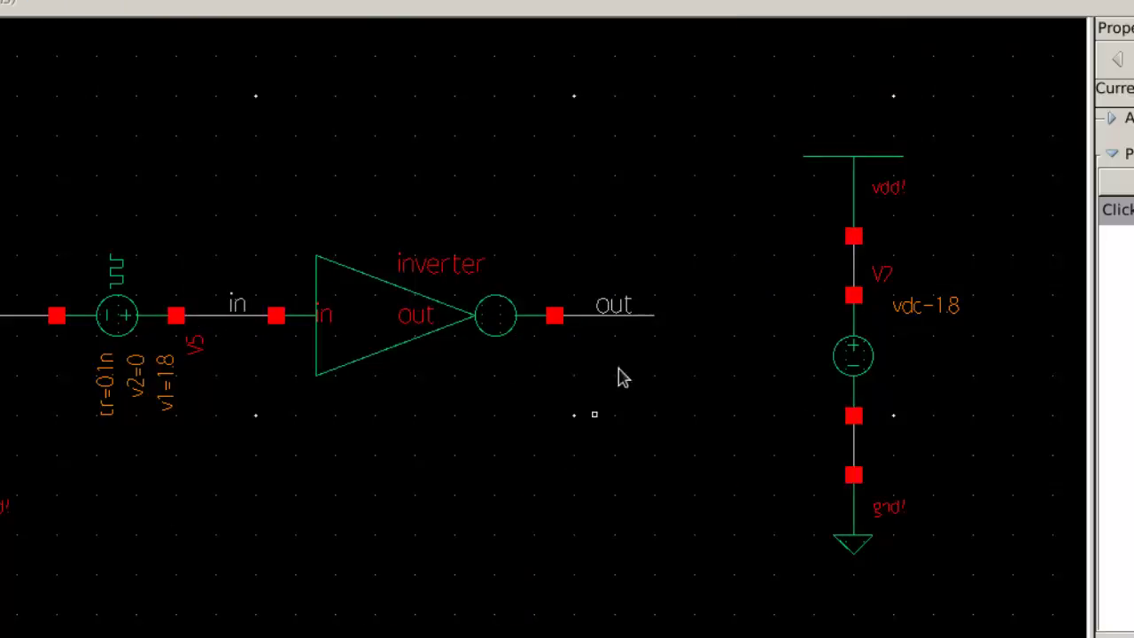
pyautogui.click(629, 317)
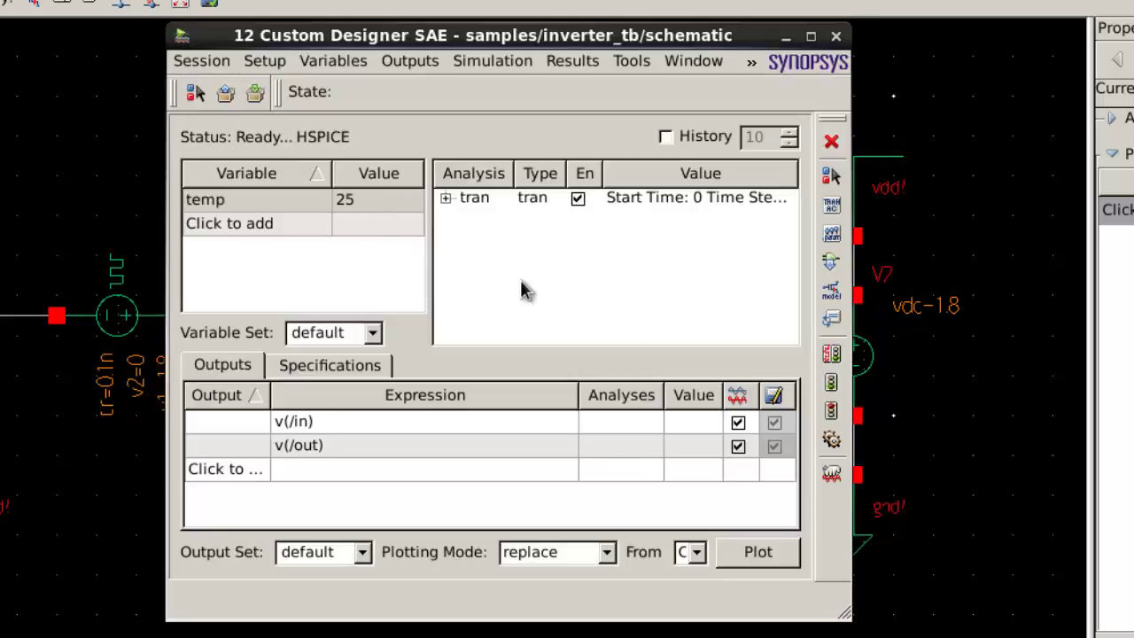
# Open the Model Files setup and set its Include Path to the Synopsys/models directory in the home folder.
pyautogui.click(334, 67)
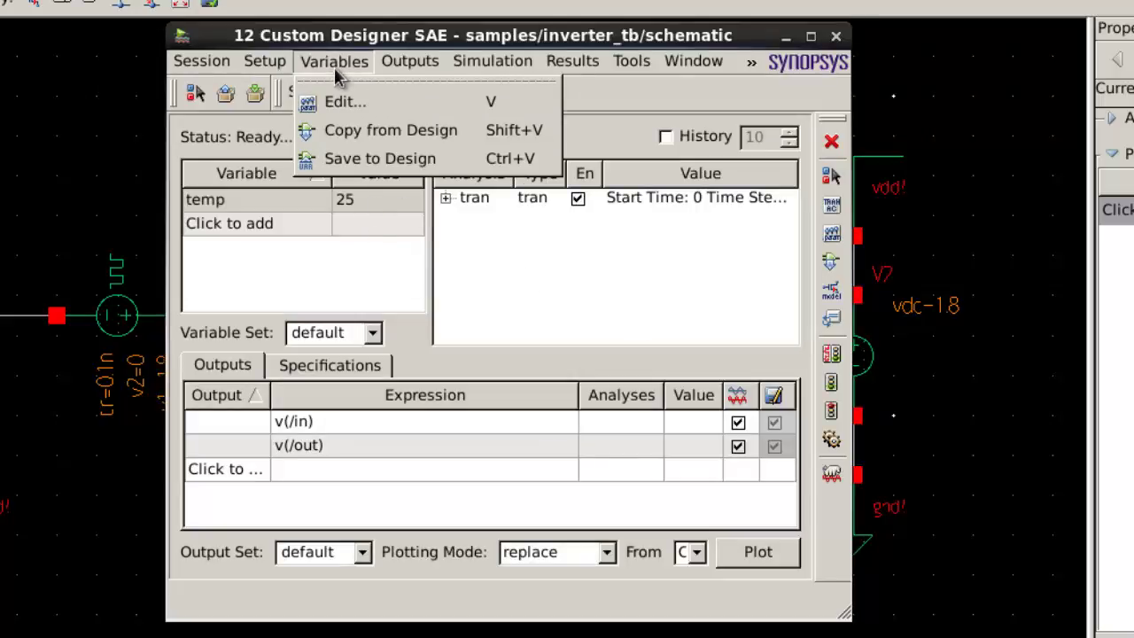
pyautogui.moveTo(266, 61)
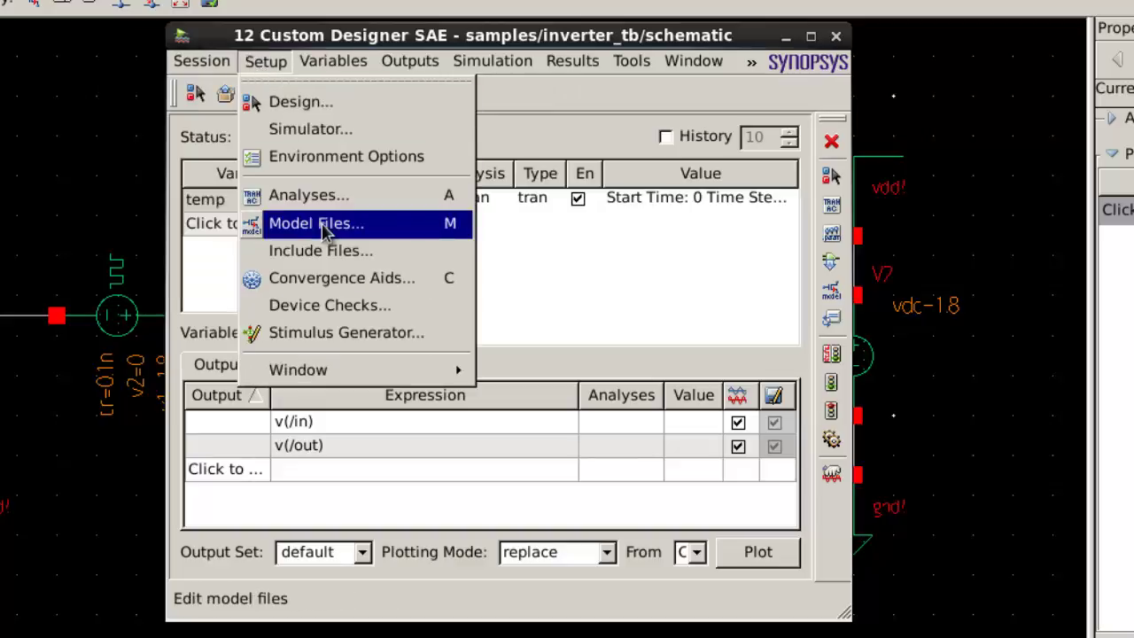
pyautogui.click(326, 229)
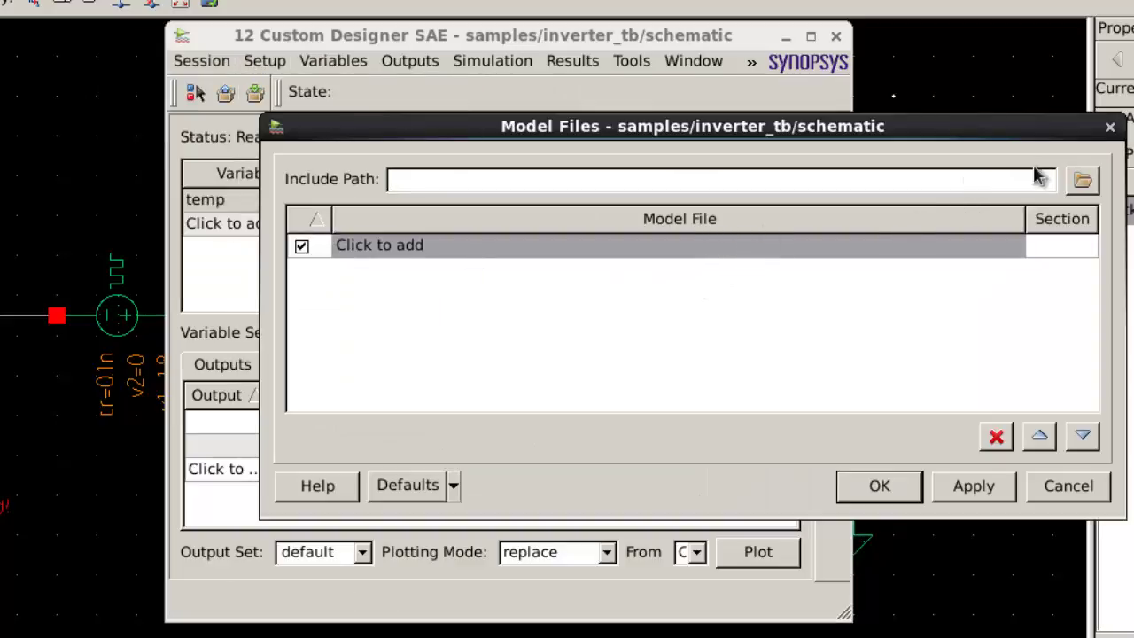
pyautogui.click(1082, 179)
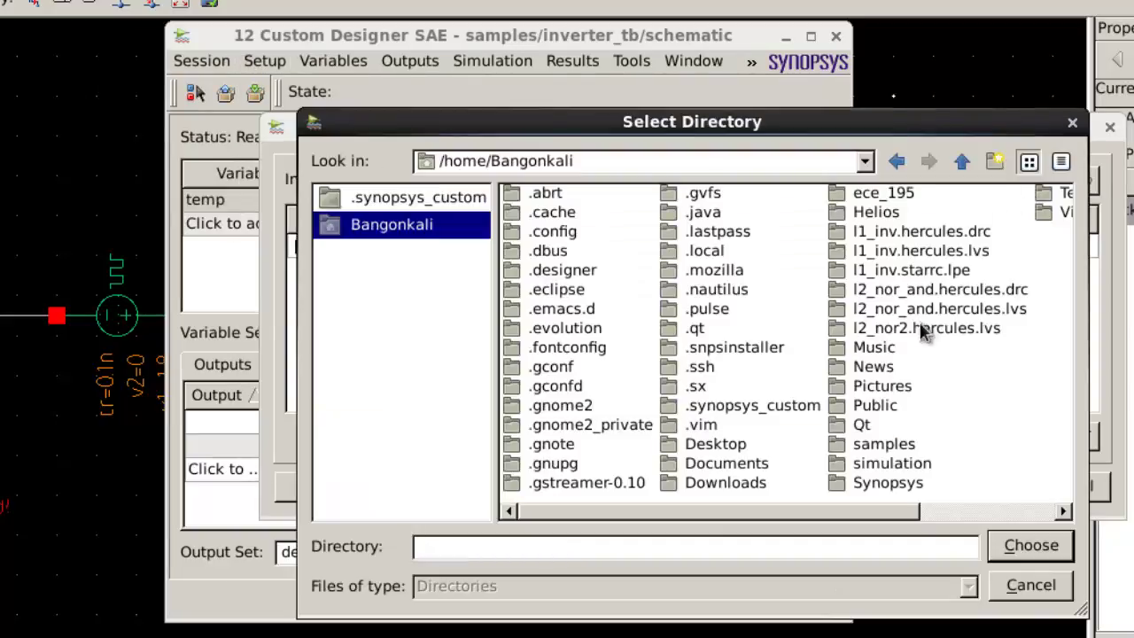
pyautogui.doubleClick(888, 482)
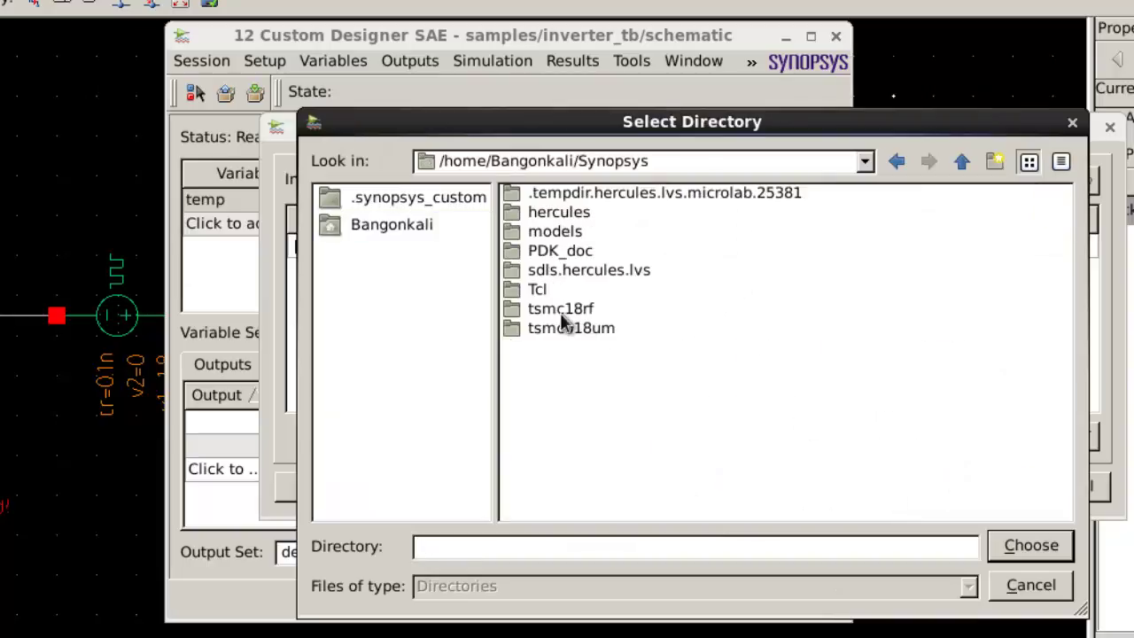
pyautogui.doubleClick(552, 232)
pyautogui.doubleClick(550, 218)
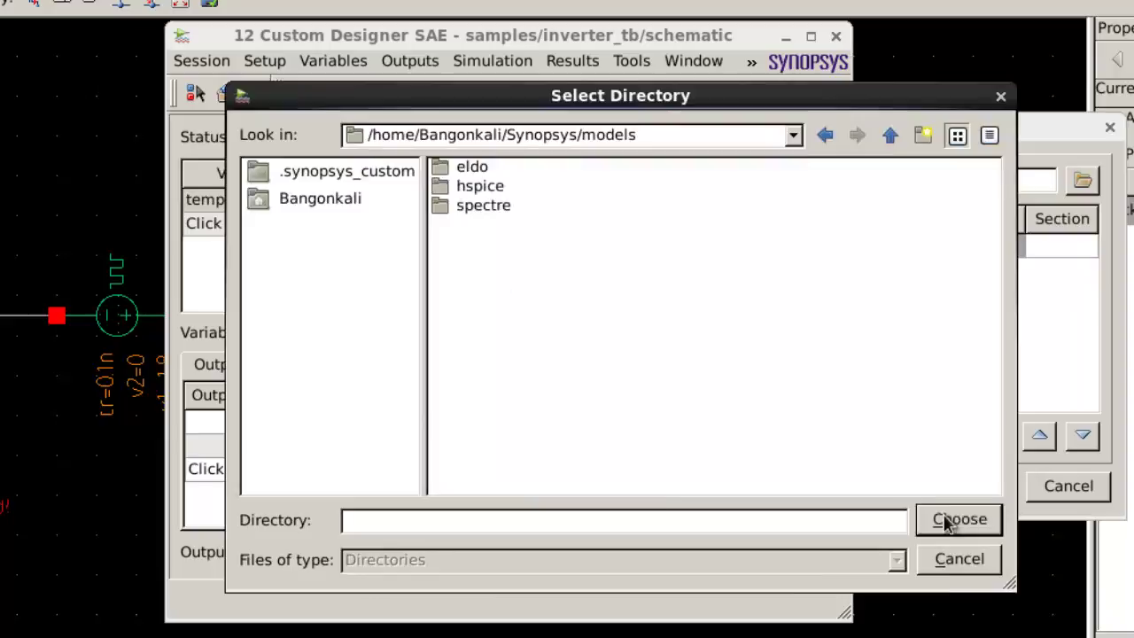
pyautogui.click(948, 519)
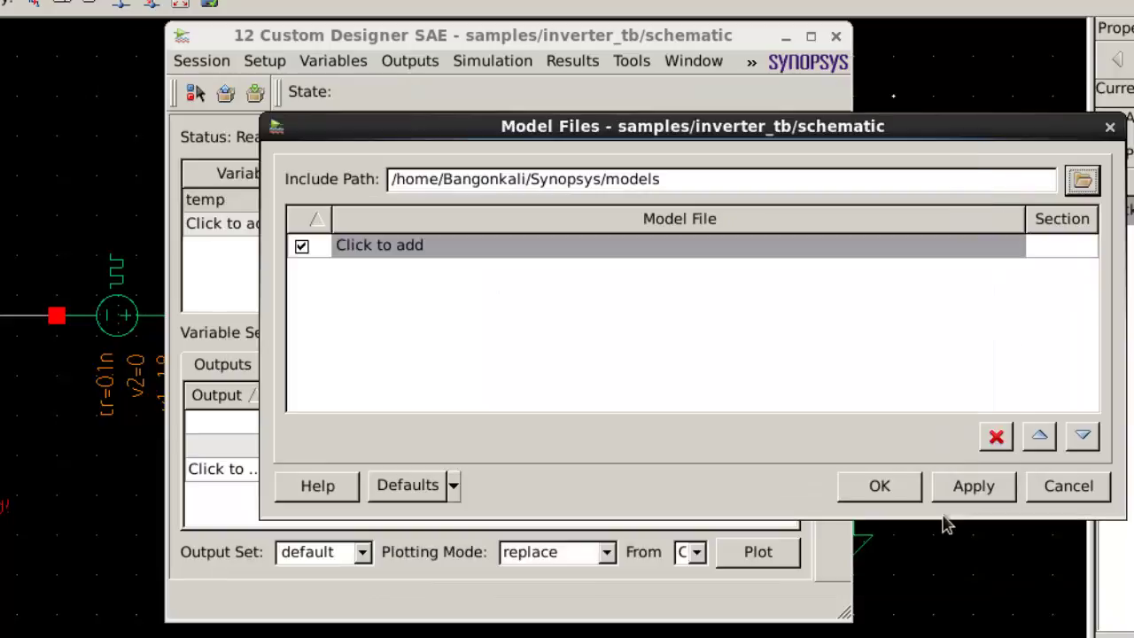
# Add rf018.l from the hspice folder as a model file.
pyautogui.click(982, 247)
pyautogui.click(1006, 246)
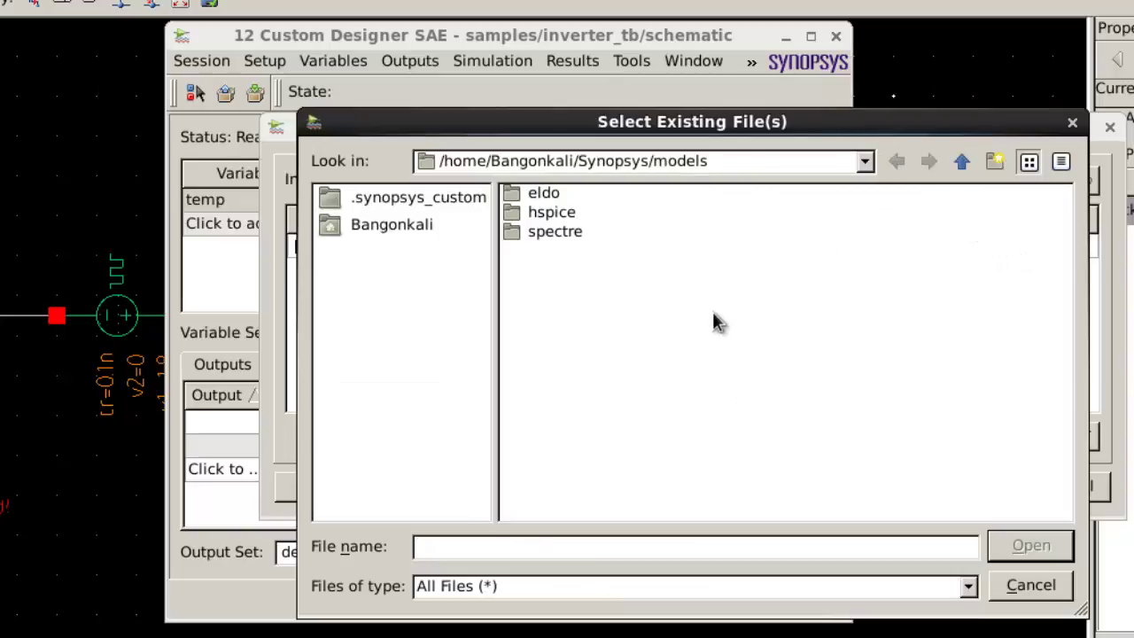
pyautogui.doubleClick(545, 217)
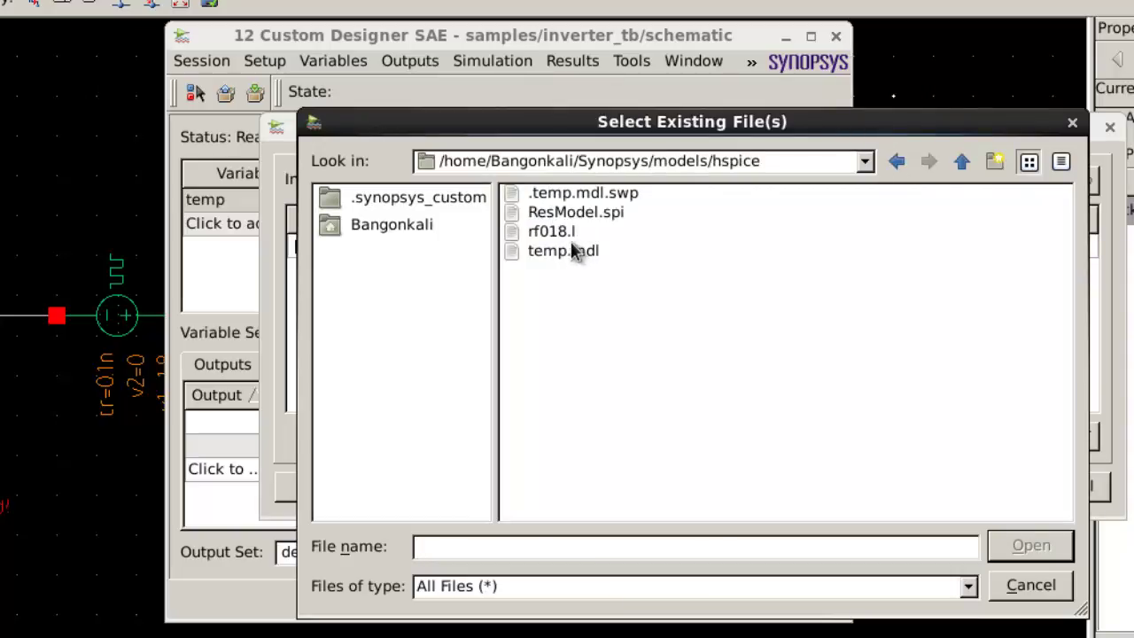
pyautogui.doubleClick(558, 232)
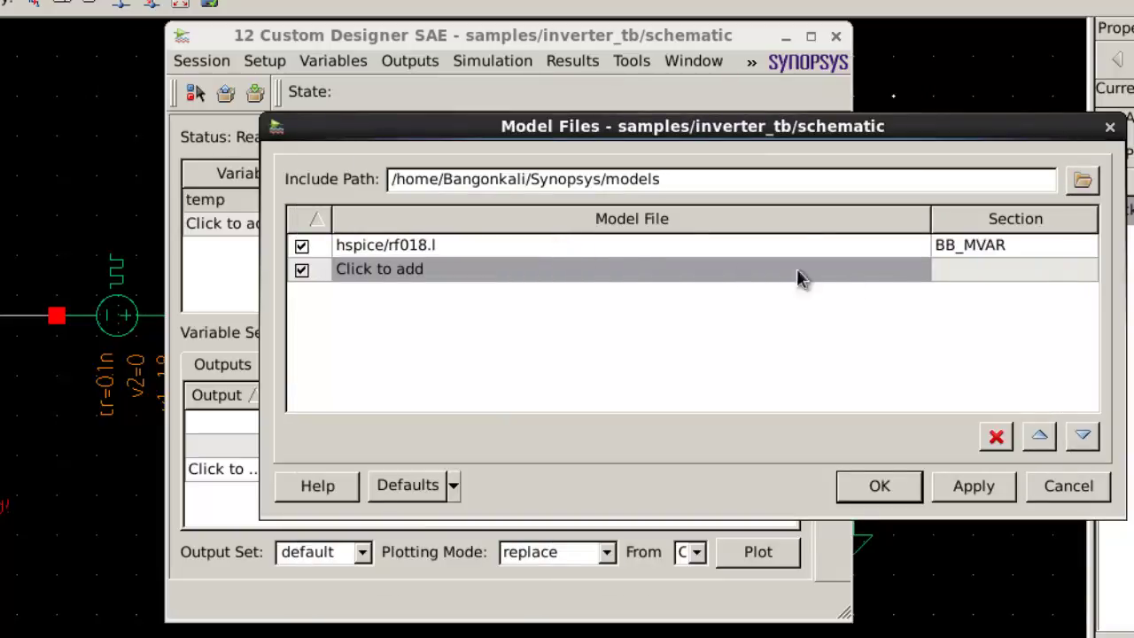
# Set the section of the hspice/rf018.l model file to TT and accept the model files.
pyautogui.click(1016, 255)
pyautogui.click(1017, 255)
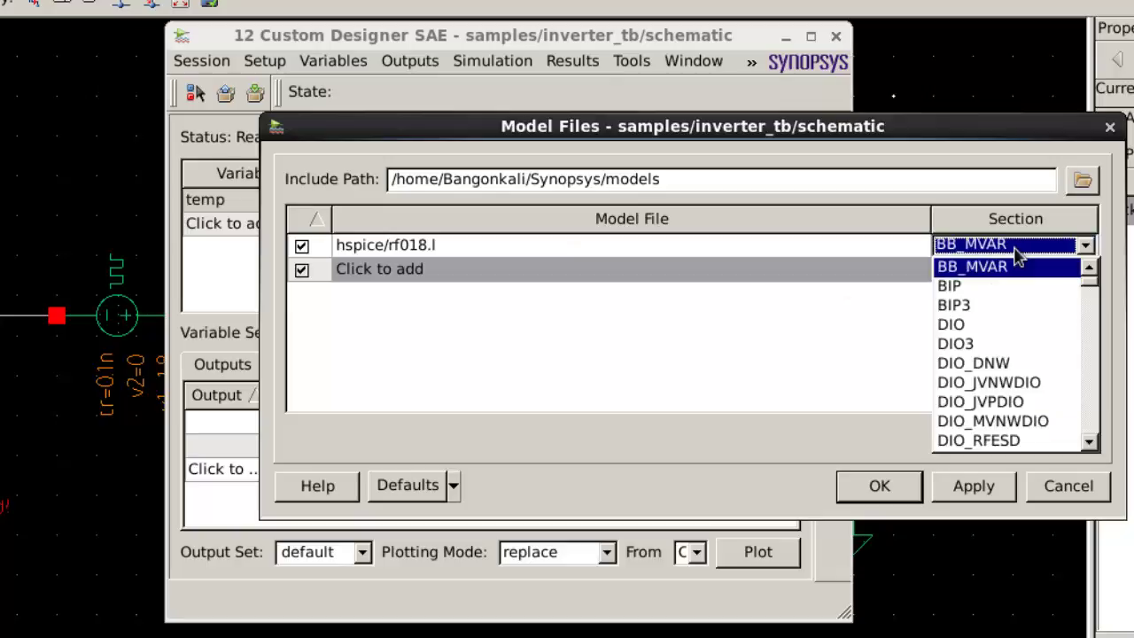
pyautogui.press('t')
pyautogui.press('Return')
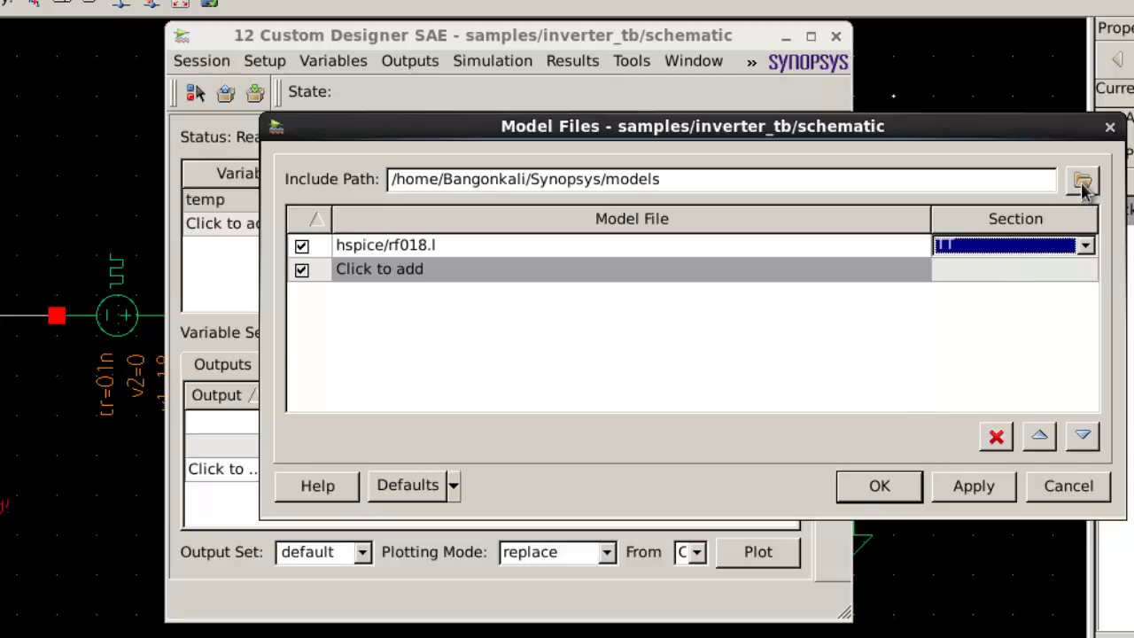
pyautogui.click(890, 485)
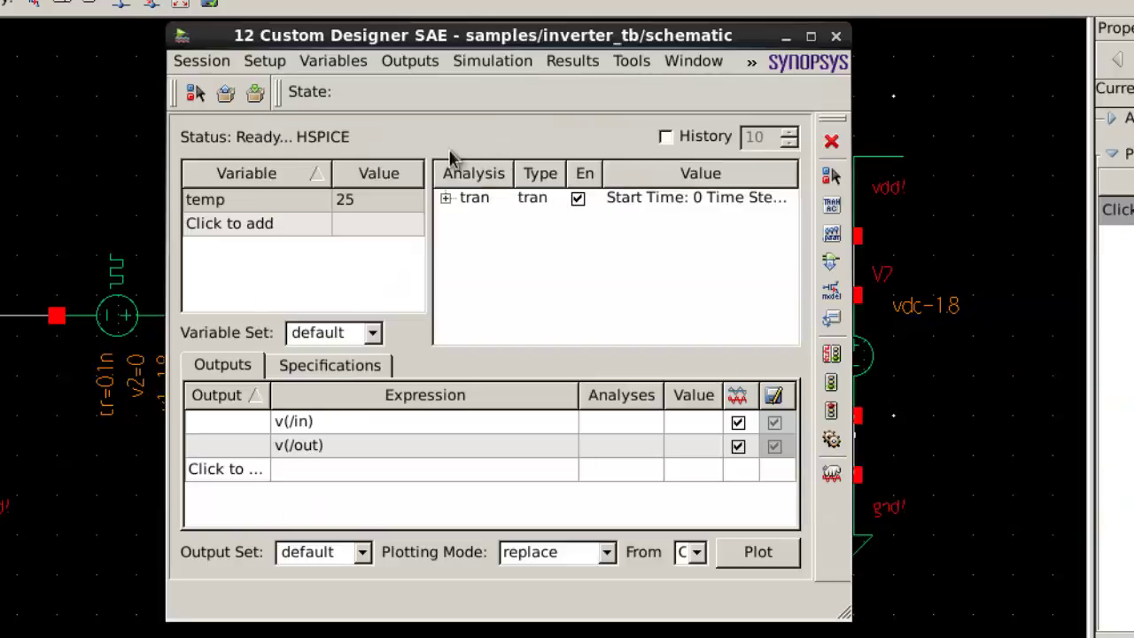
# Save the SAE session state as HSPICE_default in the states directory with the preset categories.
pyautogui.click(202, 64)
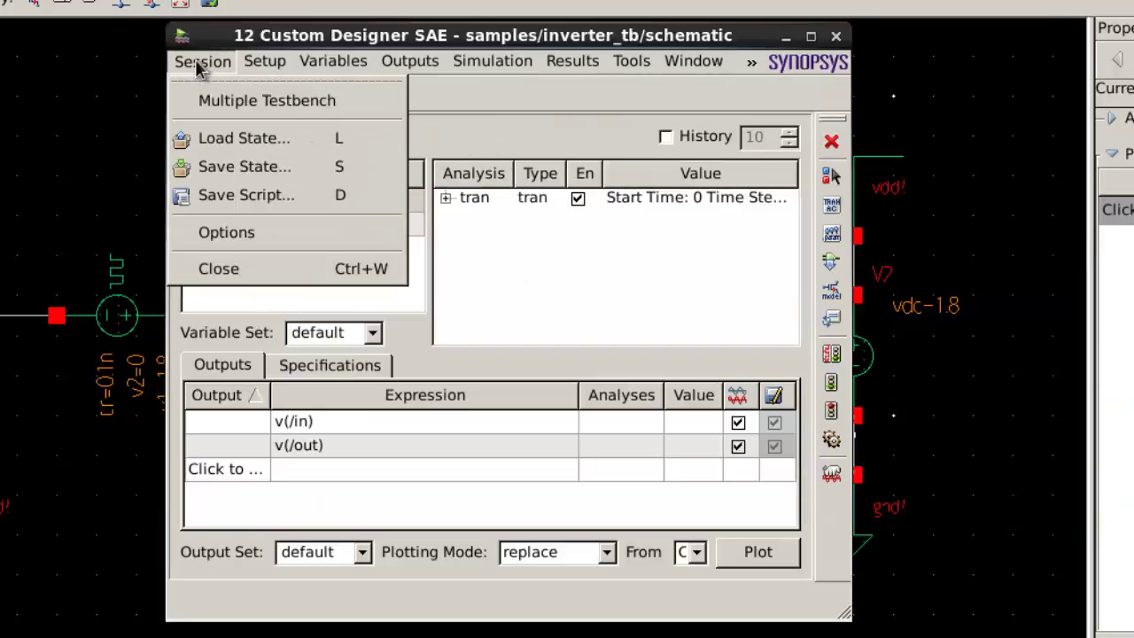
pyautogui.click(252, 167)
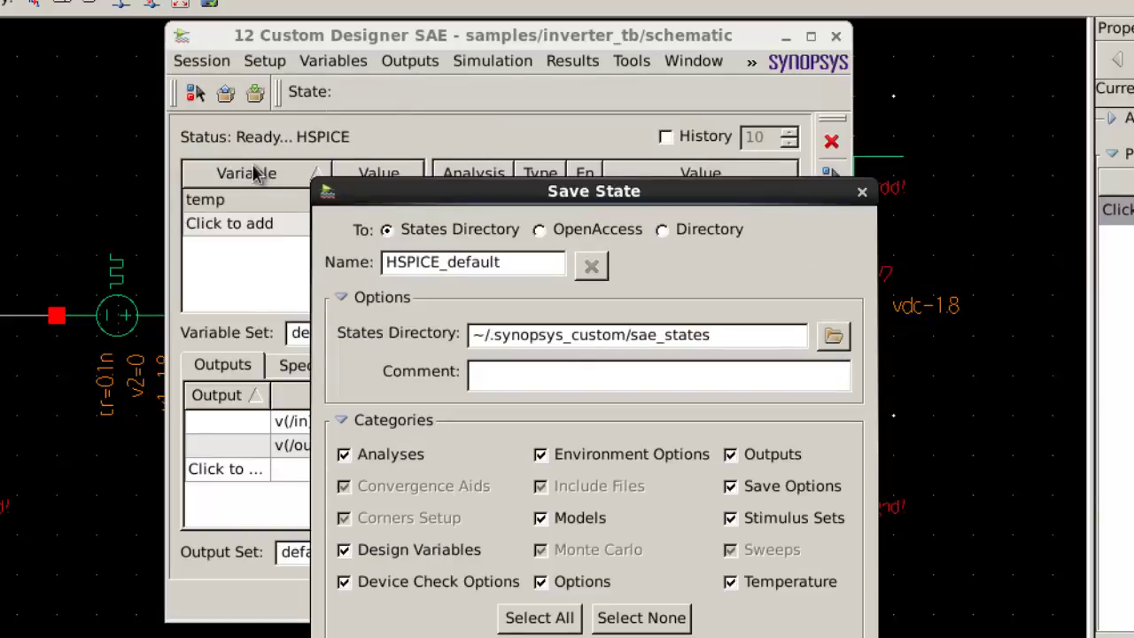
pyautogui.click(620, 636)
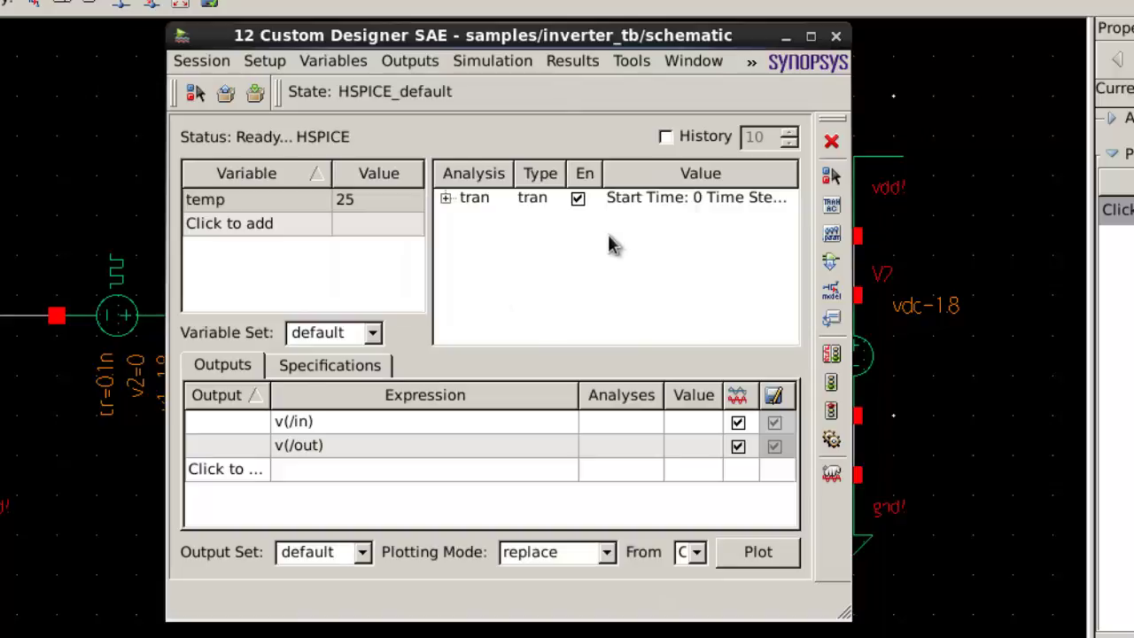
# Netlist and run the transient simulation to plot the in and out waveforms.
pyautogui.click(202, 61)
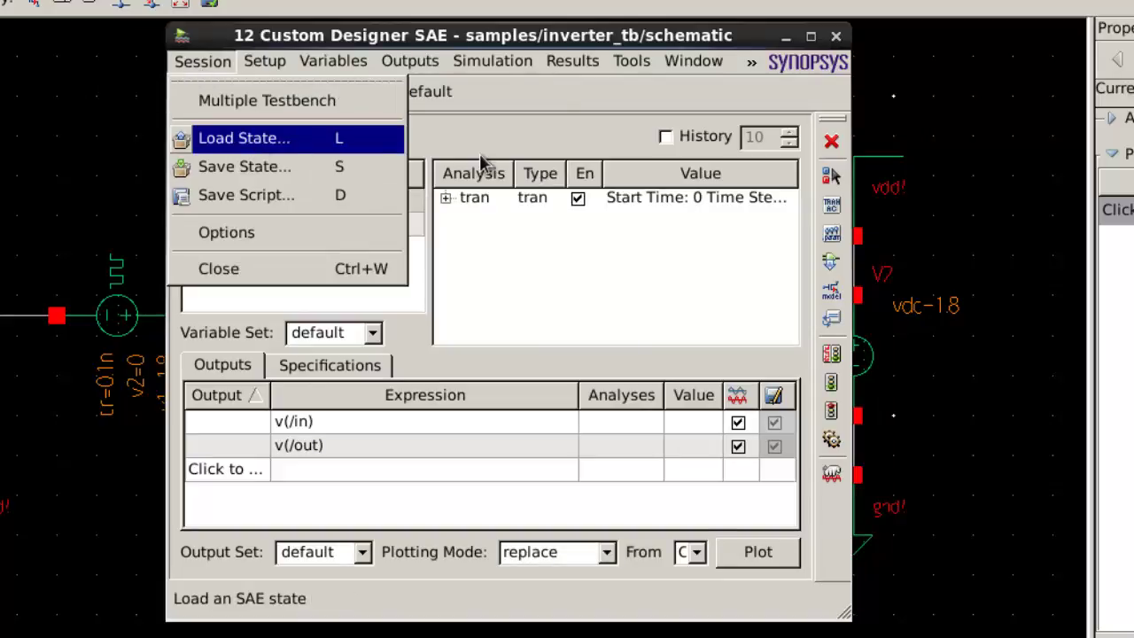
pyautogui.click(512, 142)
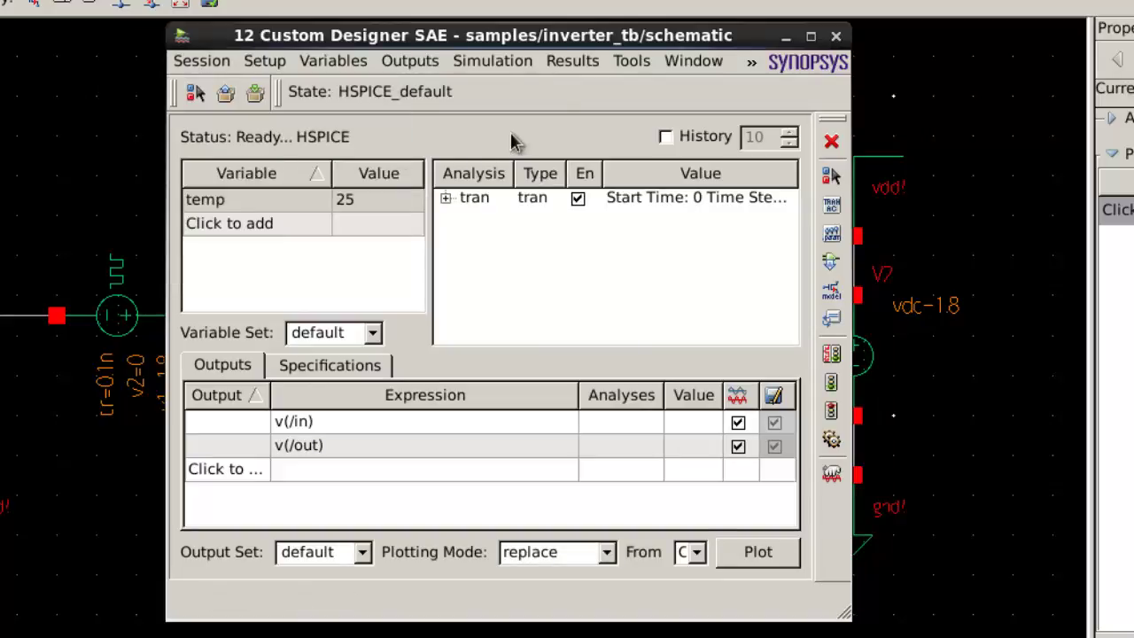
pyautogui.click(500, 67)
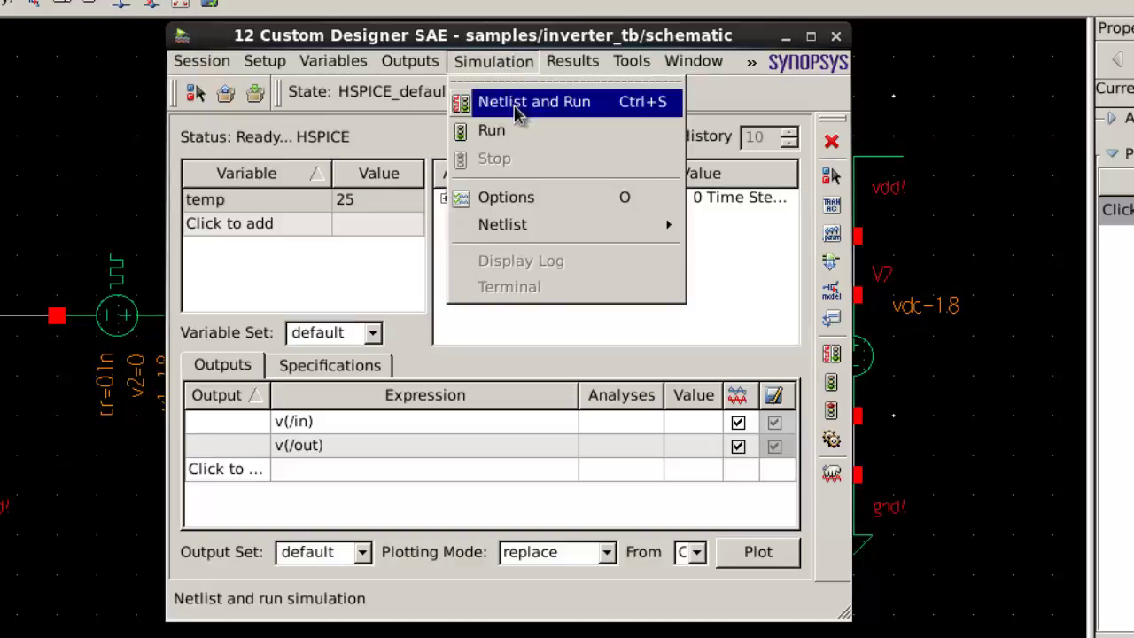
pyautogui.click(515, 106)
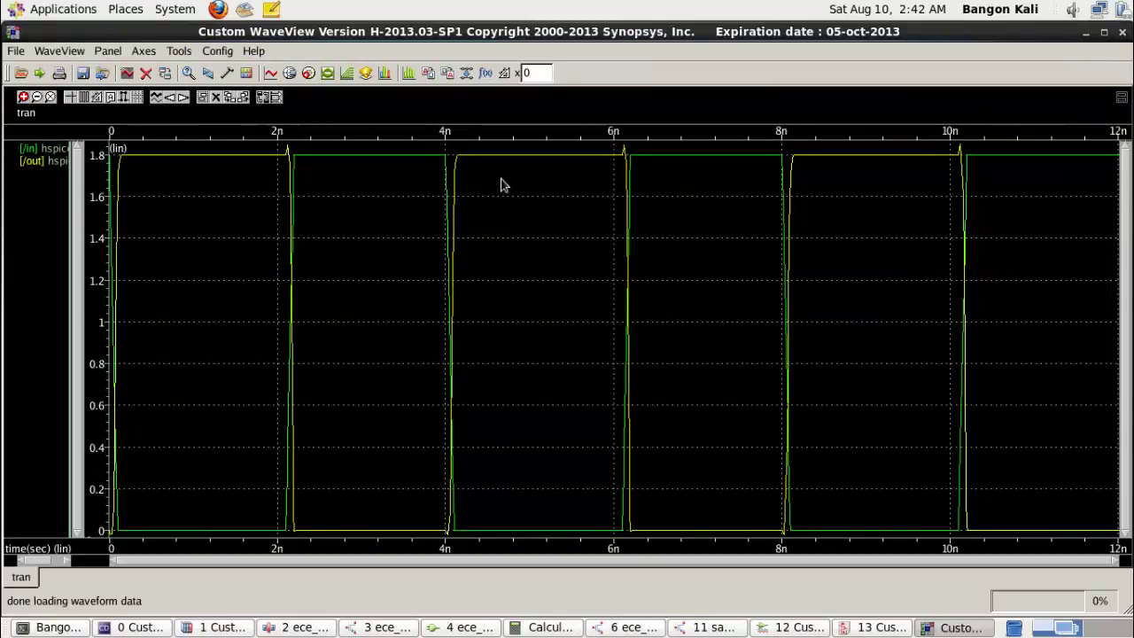
# Ungroup the in and out waveforms into separate panels, and group them again into one panel.
pyautogui.click(45, 149)
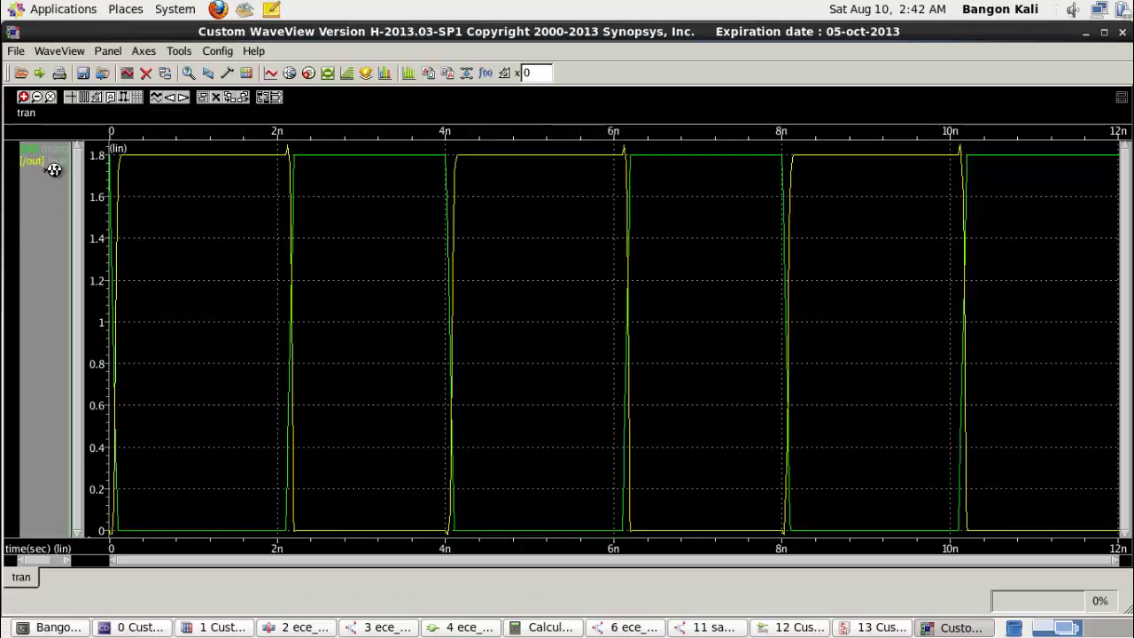
pyautogui.rightClick(53, 169)
pyautogui.click(76, 198)
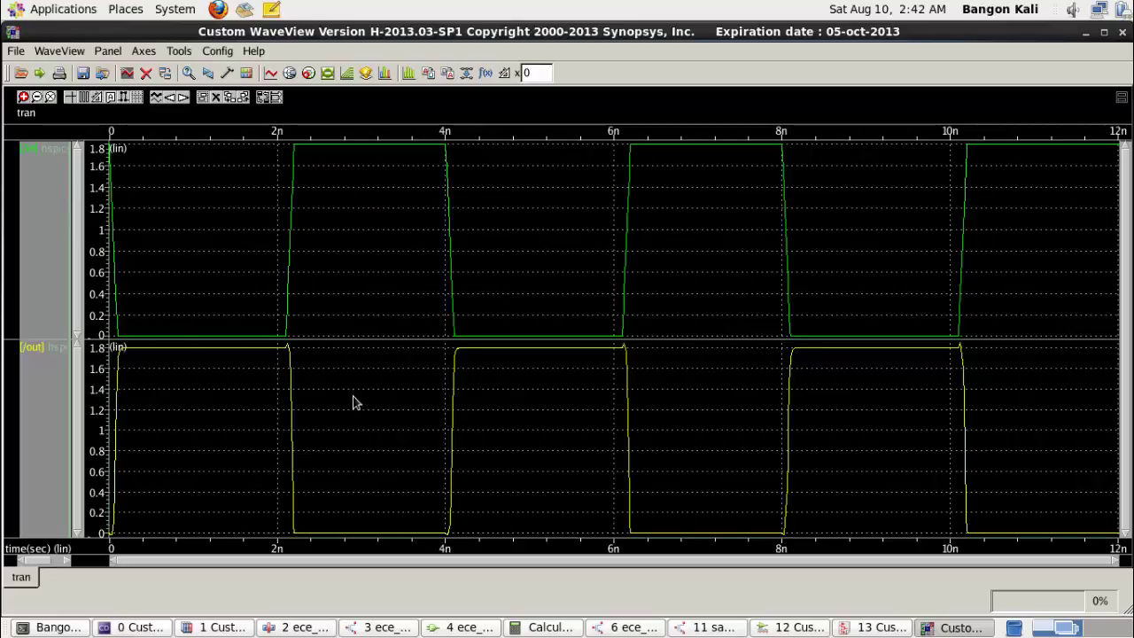
pyautogui.click(56, 271)
pyautogui.rightClick(22, 241)
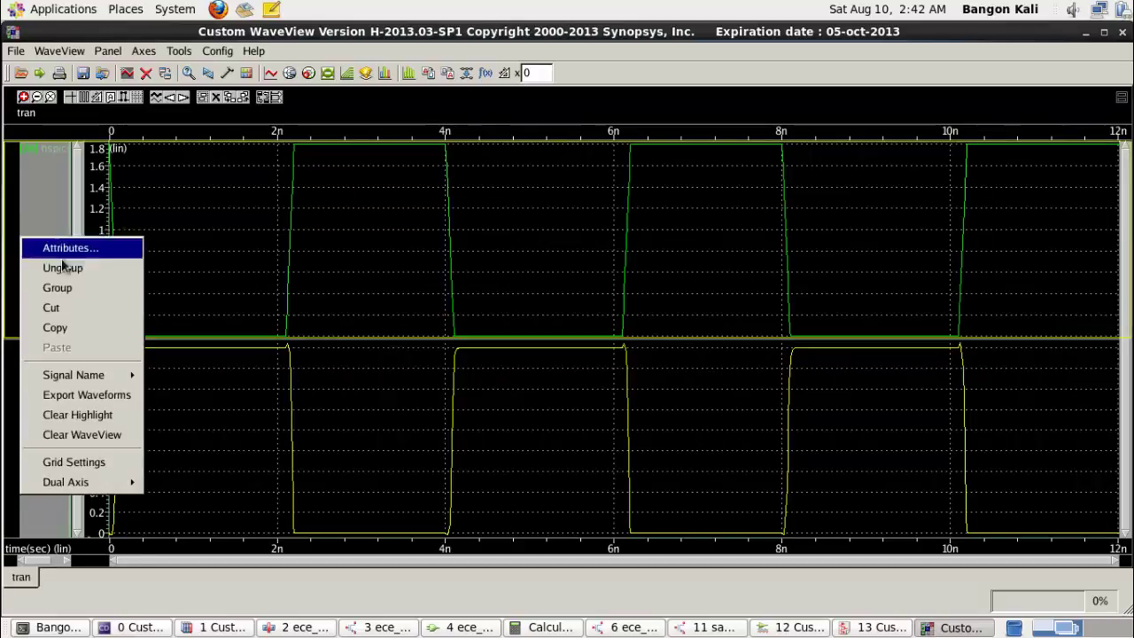
pyautogui.click(85, 289)
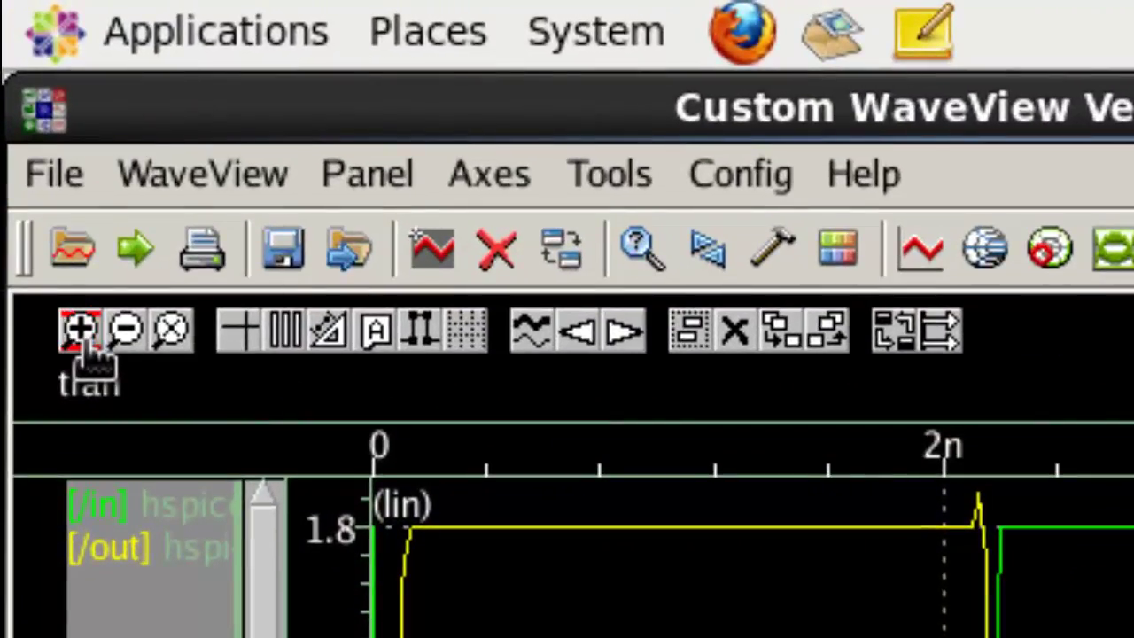
# Measure the Rise/Fall Time of the in waveform on its rising edge between 2.1n and 2.2n.
pyautogui.click(88, 345)
pyautogui.click(87, 344)
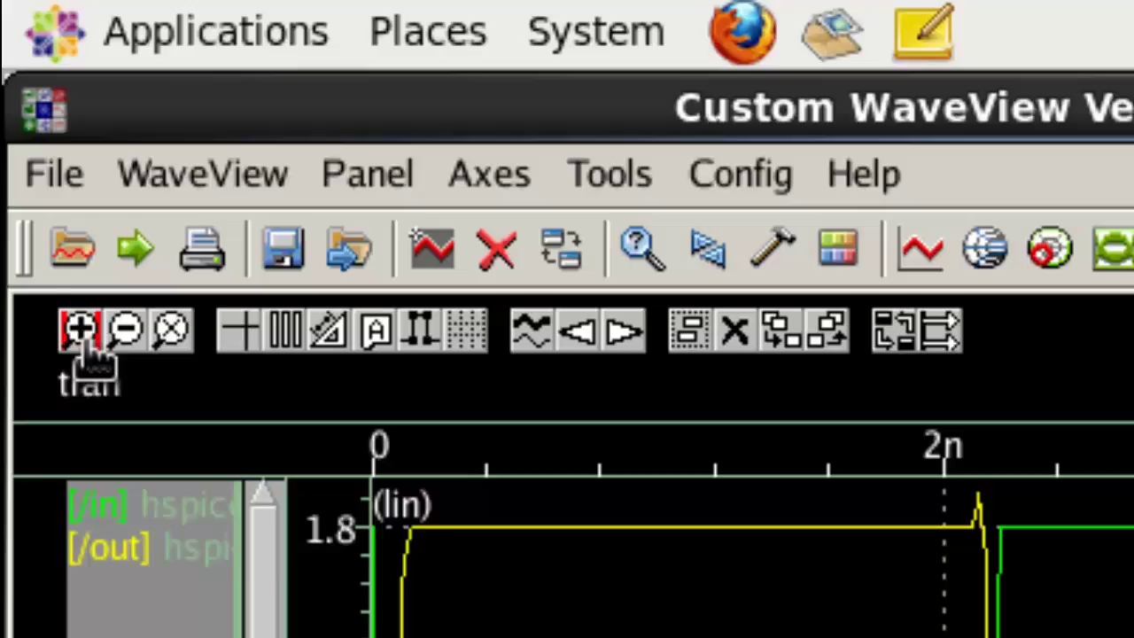
pyautogui.click(88, 346)
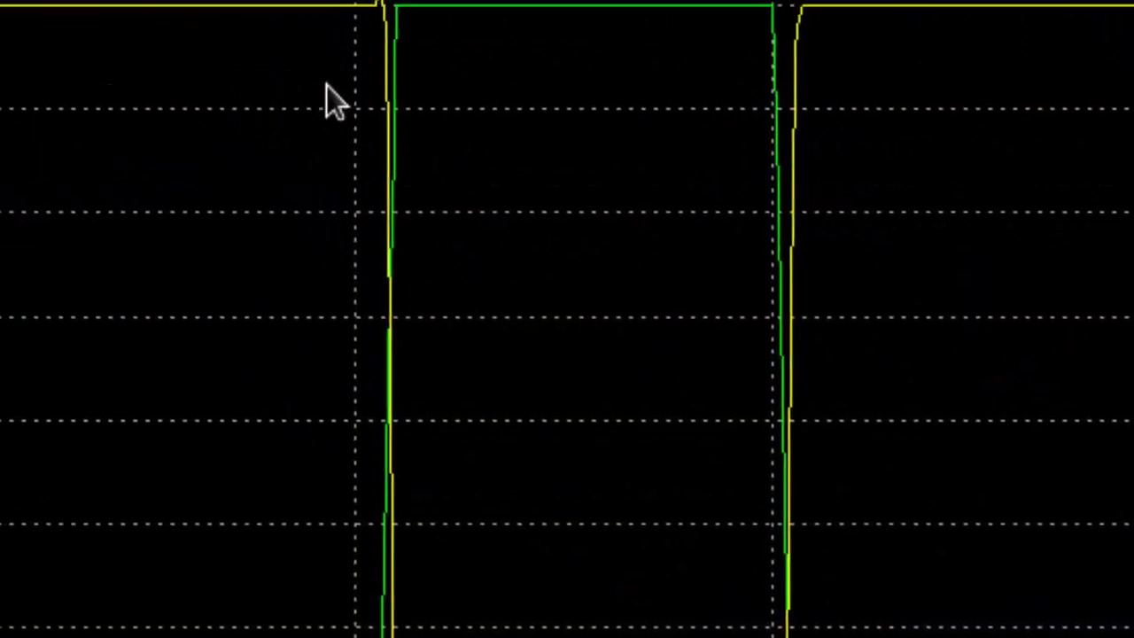
pyautogui.moveTo(499, 170); pyautogui.dragTo(523, 182)
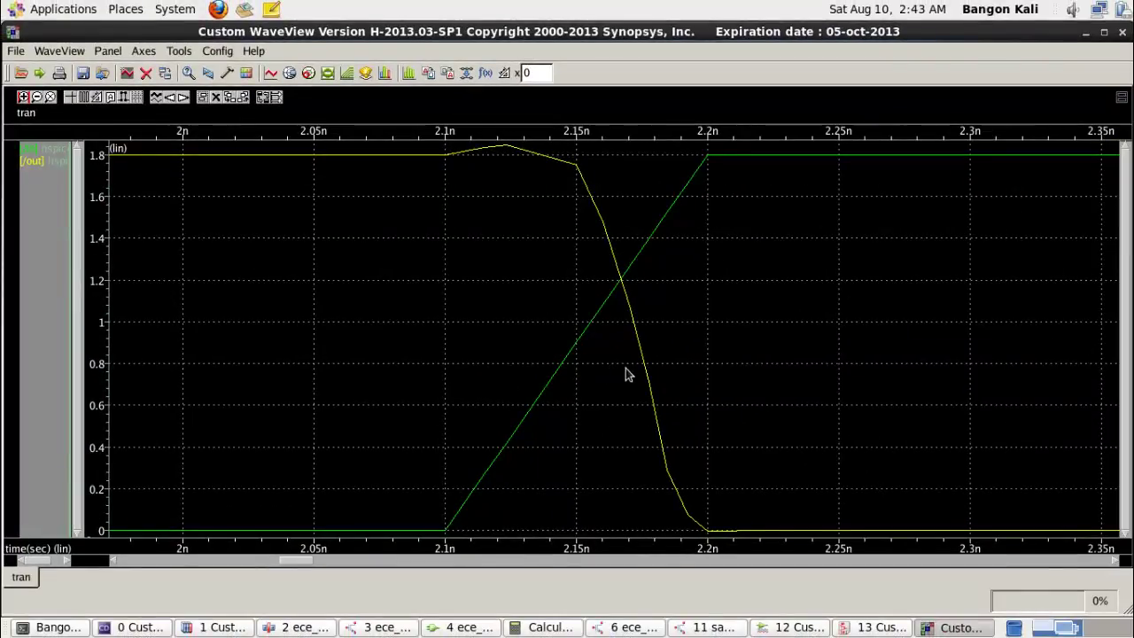
pyautogui.click(97, 98)
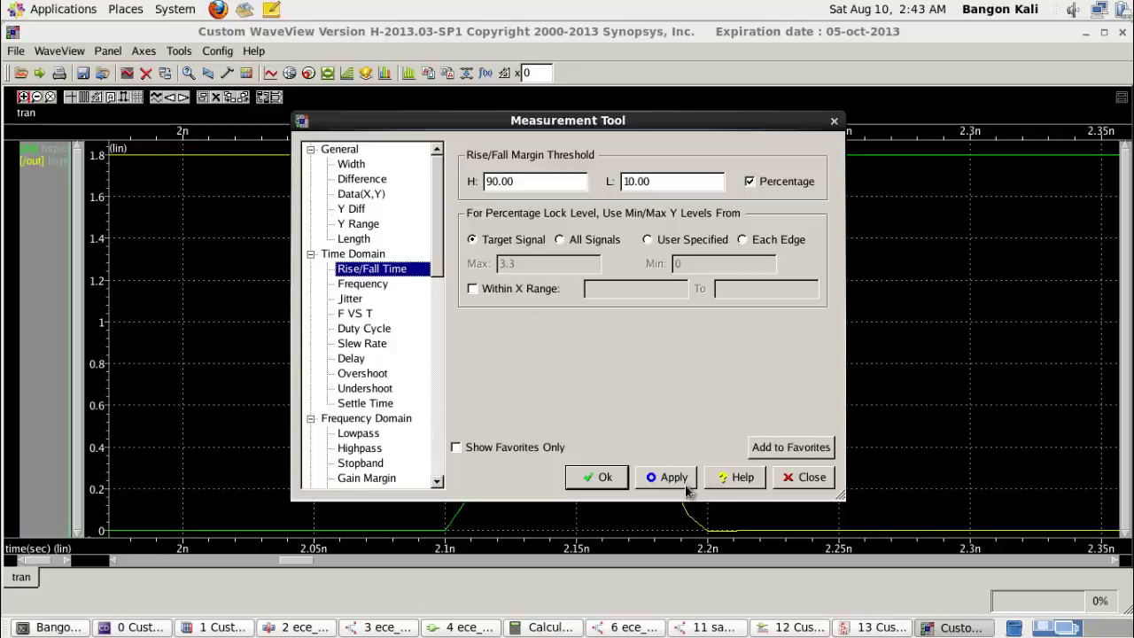
pyautogui.click(688, 483)
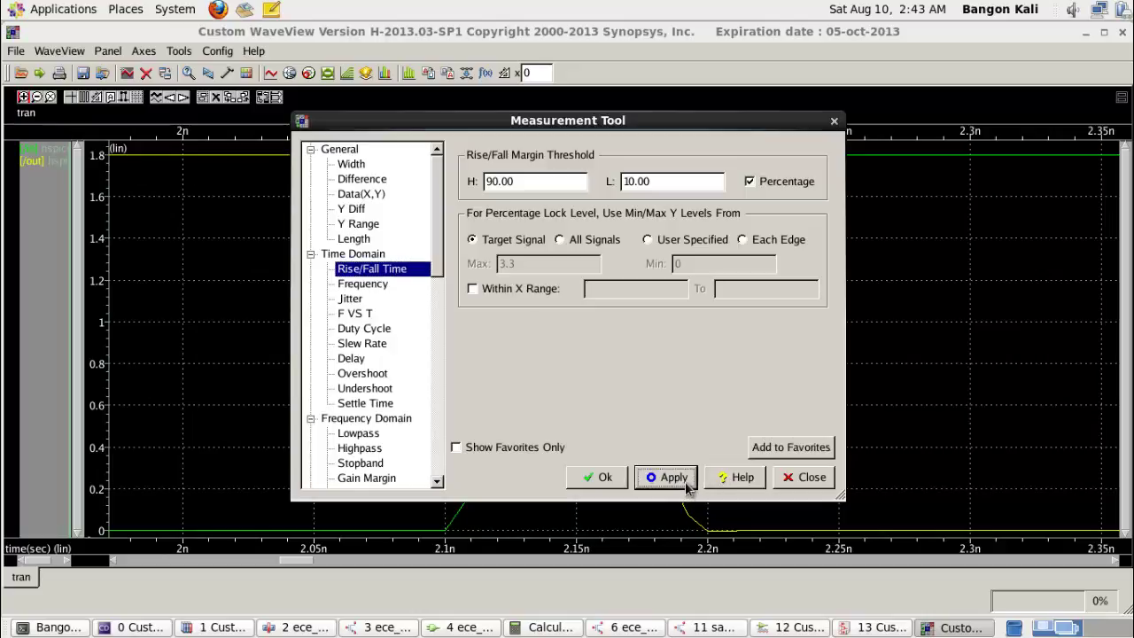
pyautogui.moveTo(495, 122); pyautogui.dragTo(871, 121)
pyautogui.moveTo(418, 264); pyautogui.dragTo(424, 379)
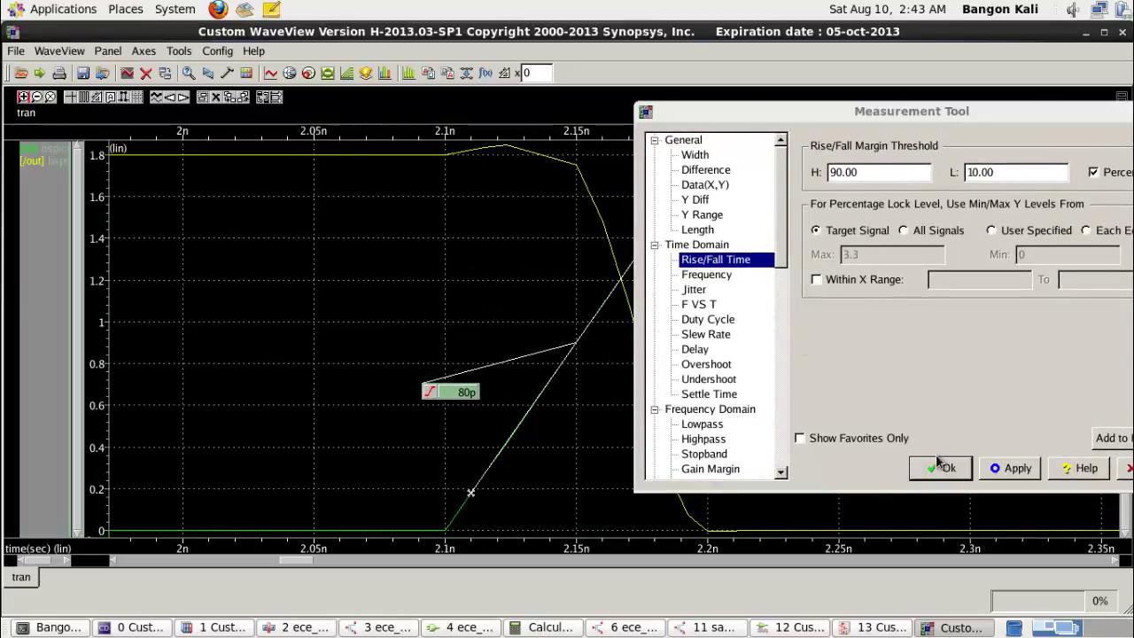
# Add a second Rise/Fall Time measurement with the 90/10 percent thresholds, close the Measurement Tool, and move the new marker clear of the falling edge.
pyautogui.click(1009, 468)
pyautogui.moveTo(413, 262); pyautogui.dragTo(494, 217)
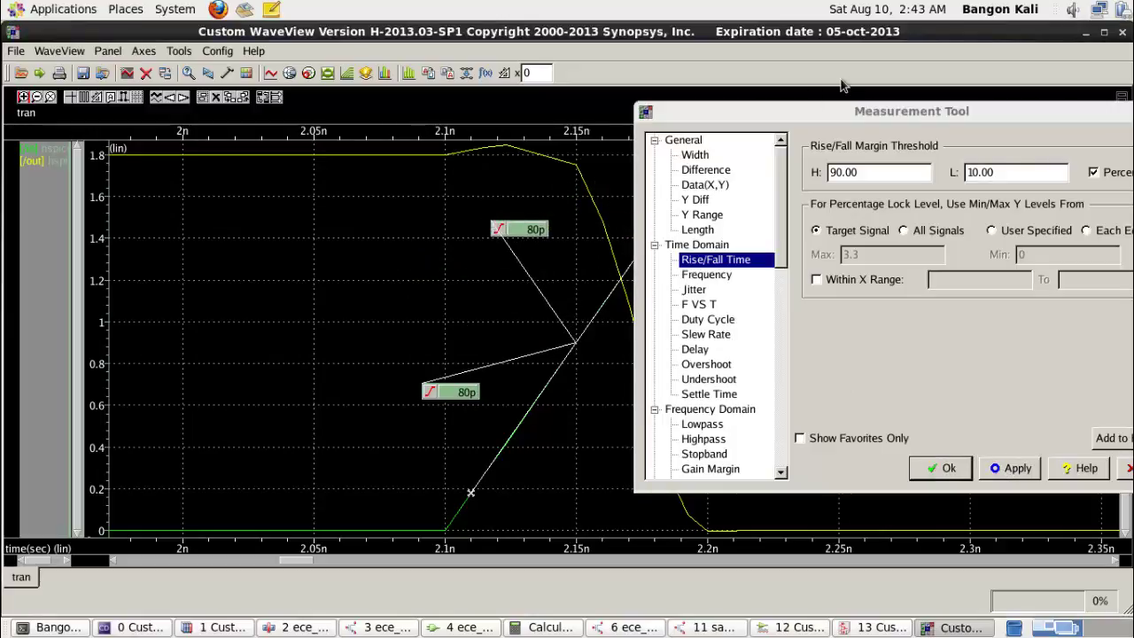
pyautogui.moveTo(858, 117); pyautogui.dragTo(528, 130)
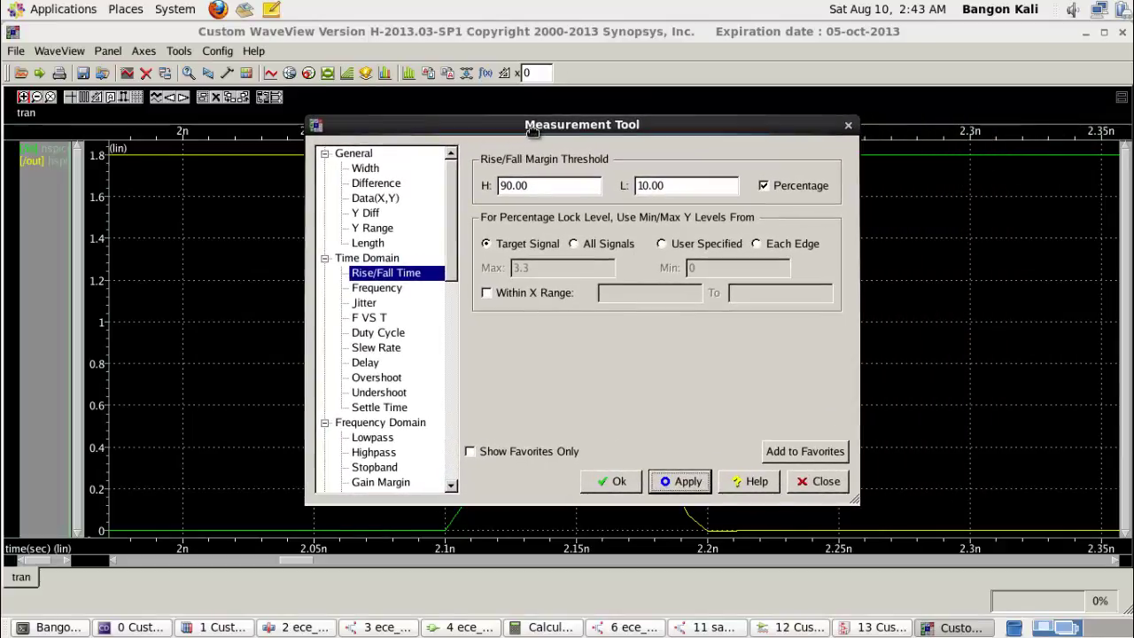
pyautogui.click(848, 124)
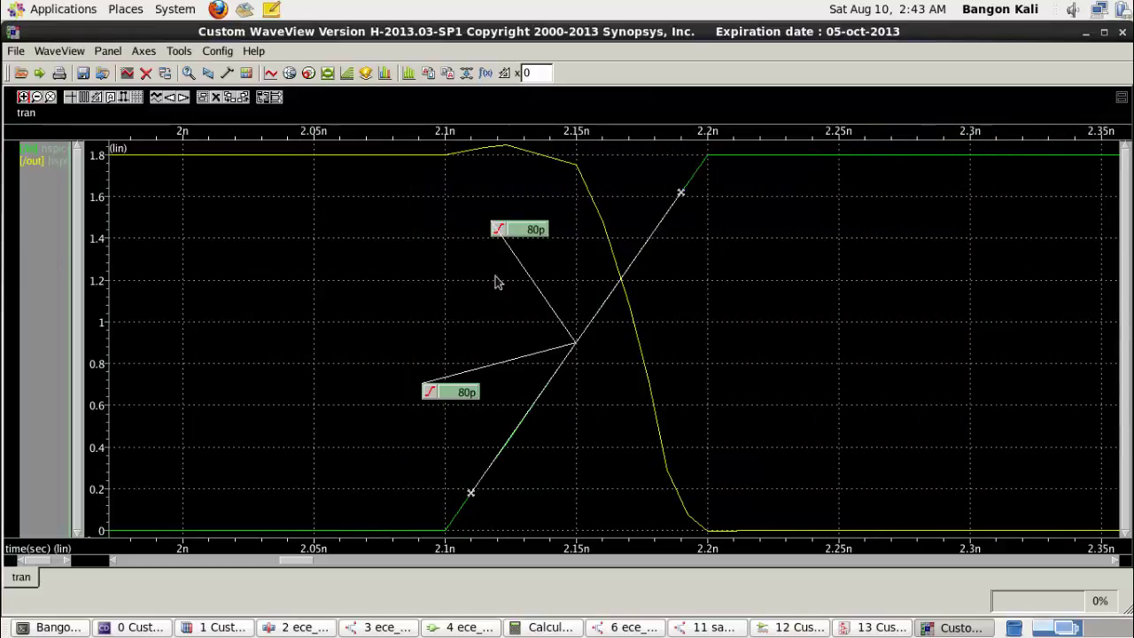
pyautogui.moveTo(531, 232); pyautogui.dragTo(837, 428)
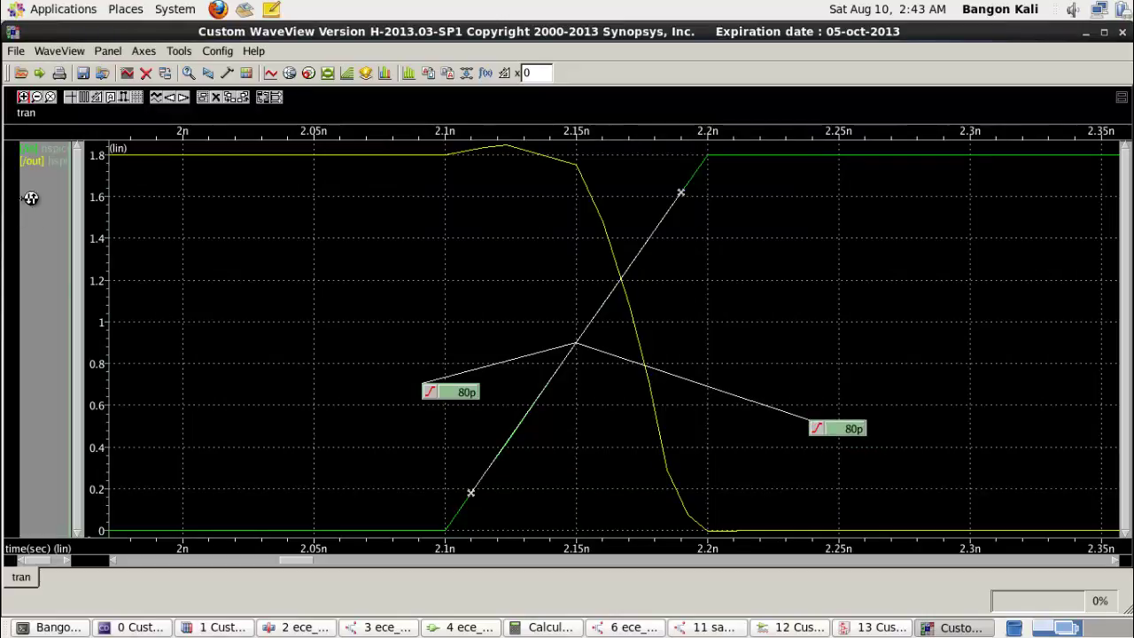
# Ungroup the waveforms into separate panels, and attach one Rise/Fall Time marker to the in rising edge and the other to the out falling edge.
pyautogui.rightClick(57, 177)
pyautogui.click(87, 208)
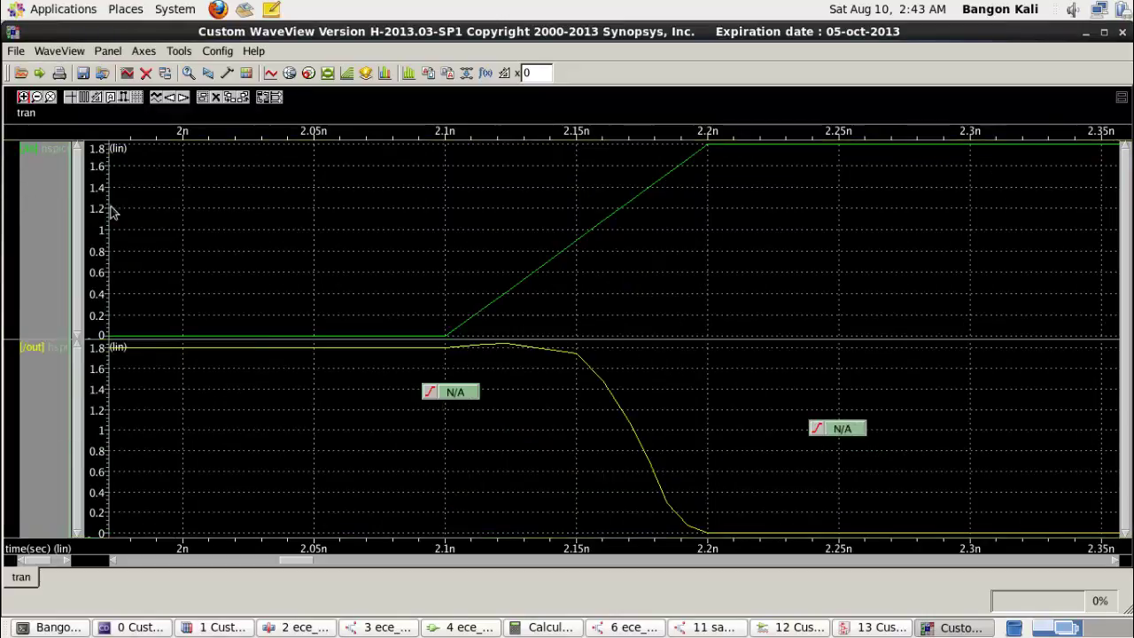
pyautogui.moveTo(857, 434); pyautogui.dragTo(653, 251)
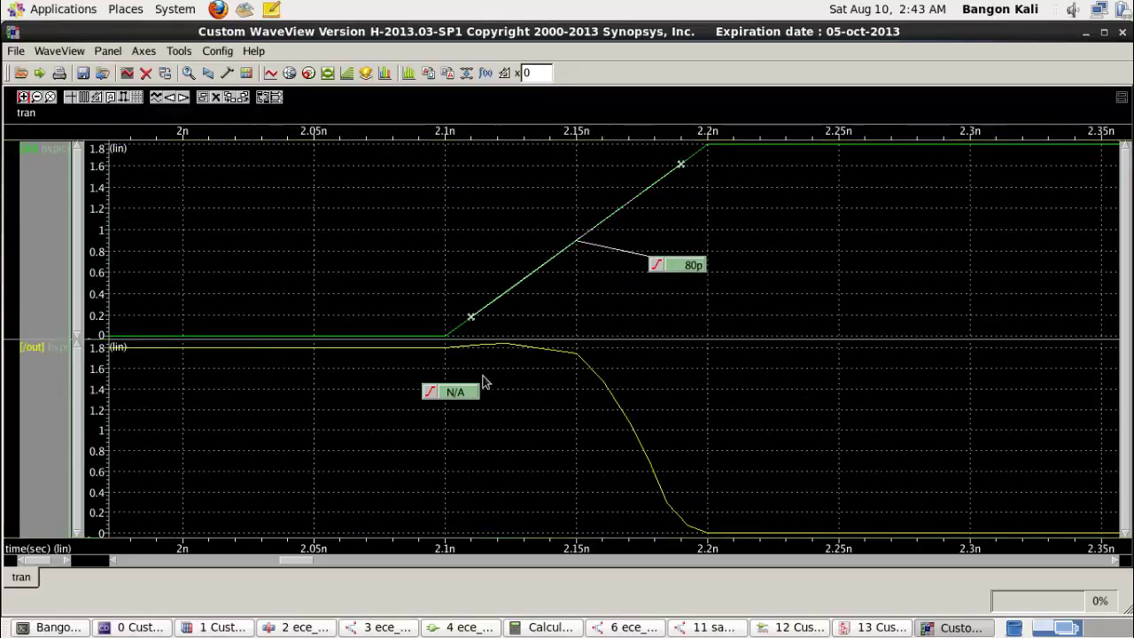
pyautogui.moveTo(481, 382); pyautogui.dragTo(703, 396)
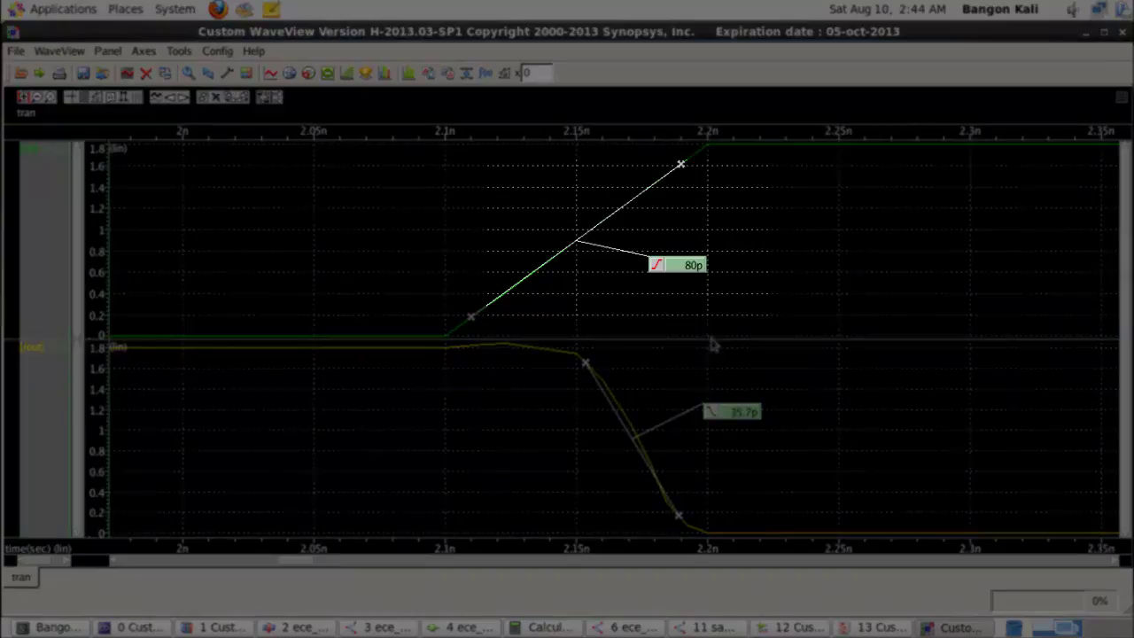
pyautogui.click(765, 427)
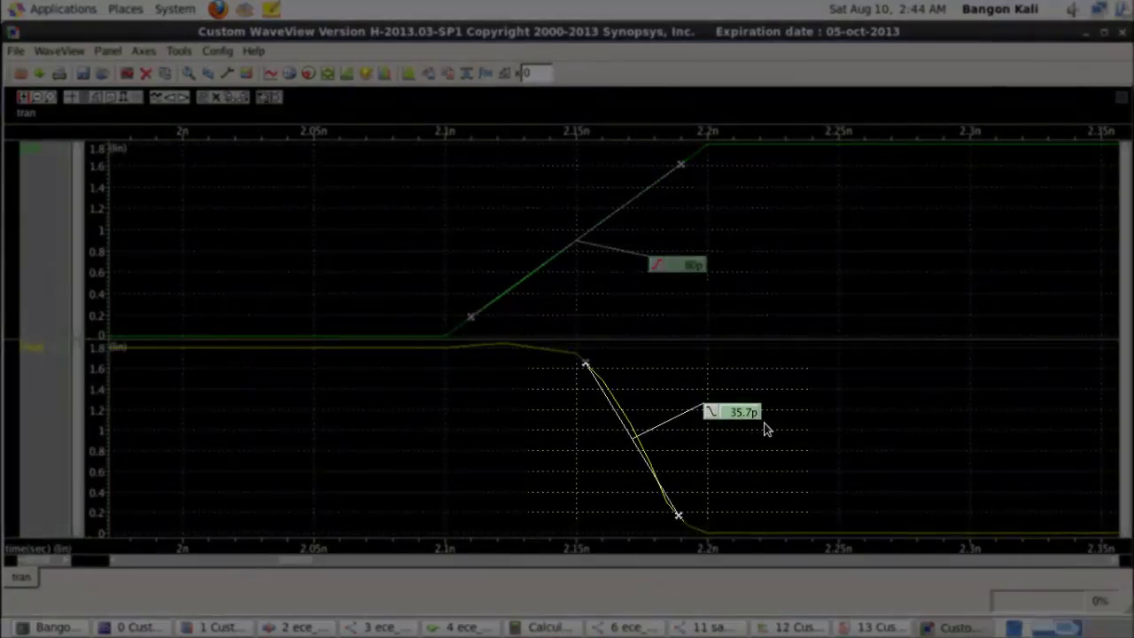